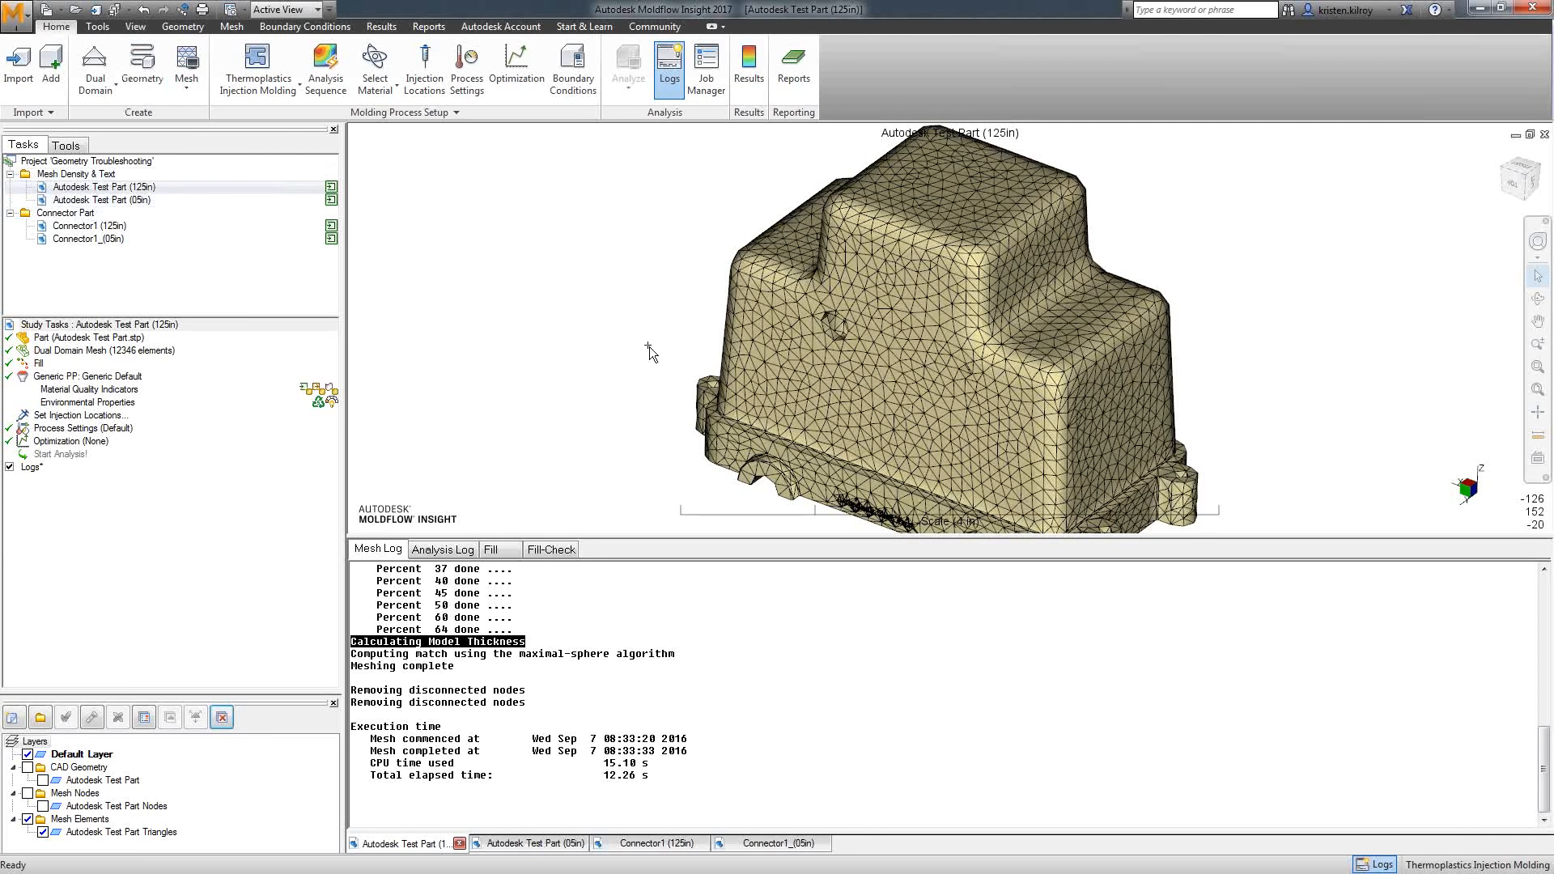
Examine the mesh on the front face and holes of the Autodesk Test Part (125in) model from several angles
left_click_drag(689, 347, 672, 312)
middle_click_drag(672, 312, 667, 343)
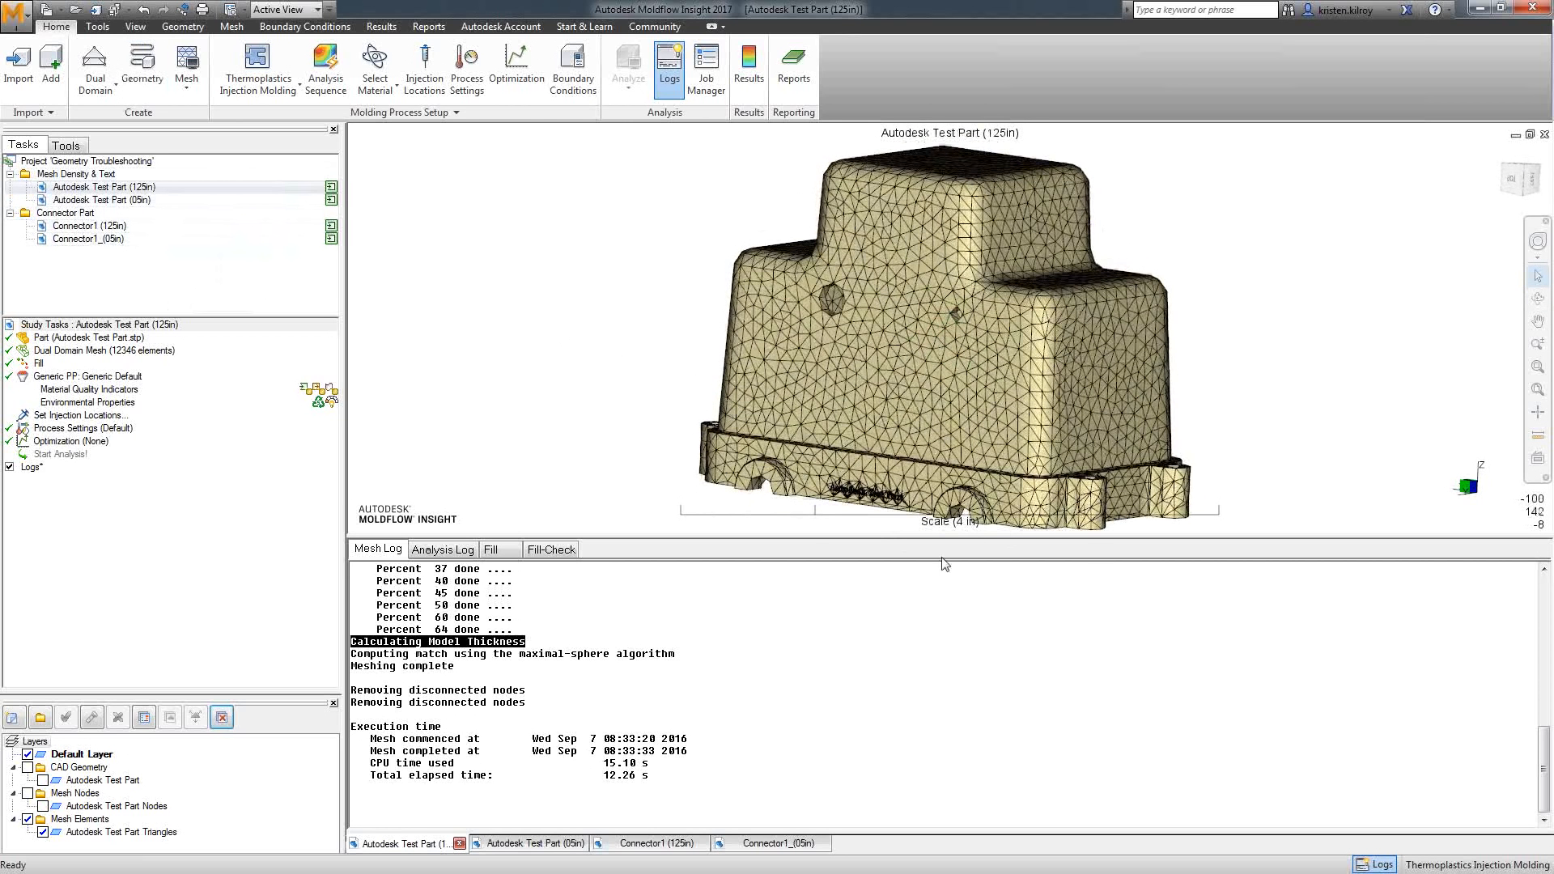
mouse_move(658, 434)
middle_mouse_down()
mouse_move(675, 424)
mouse_move(678, 441)
middle_mouse_up()
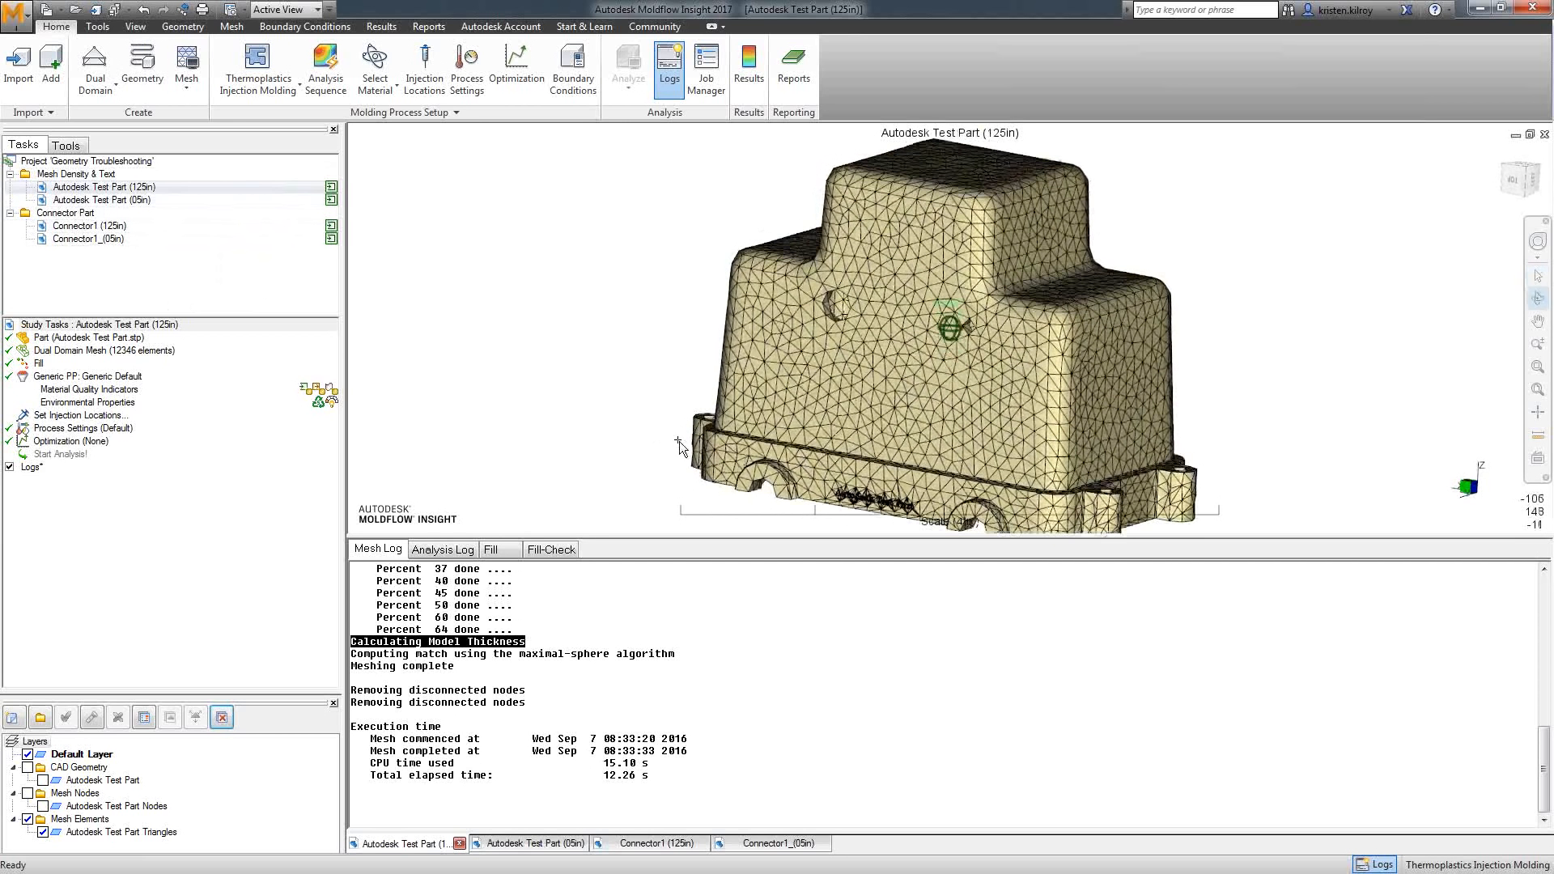
middle_click_drag(901, 340, 982, 359)
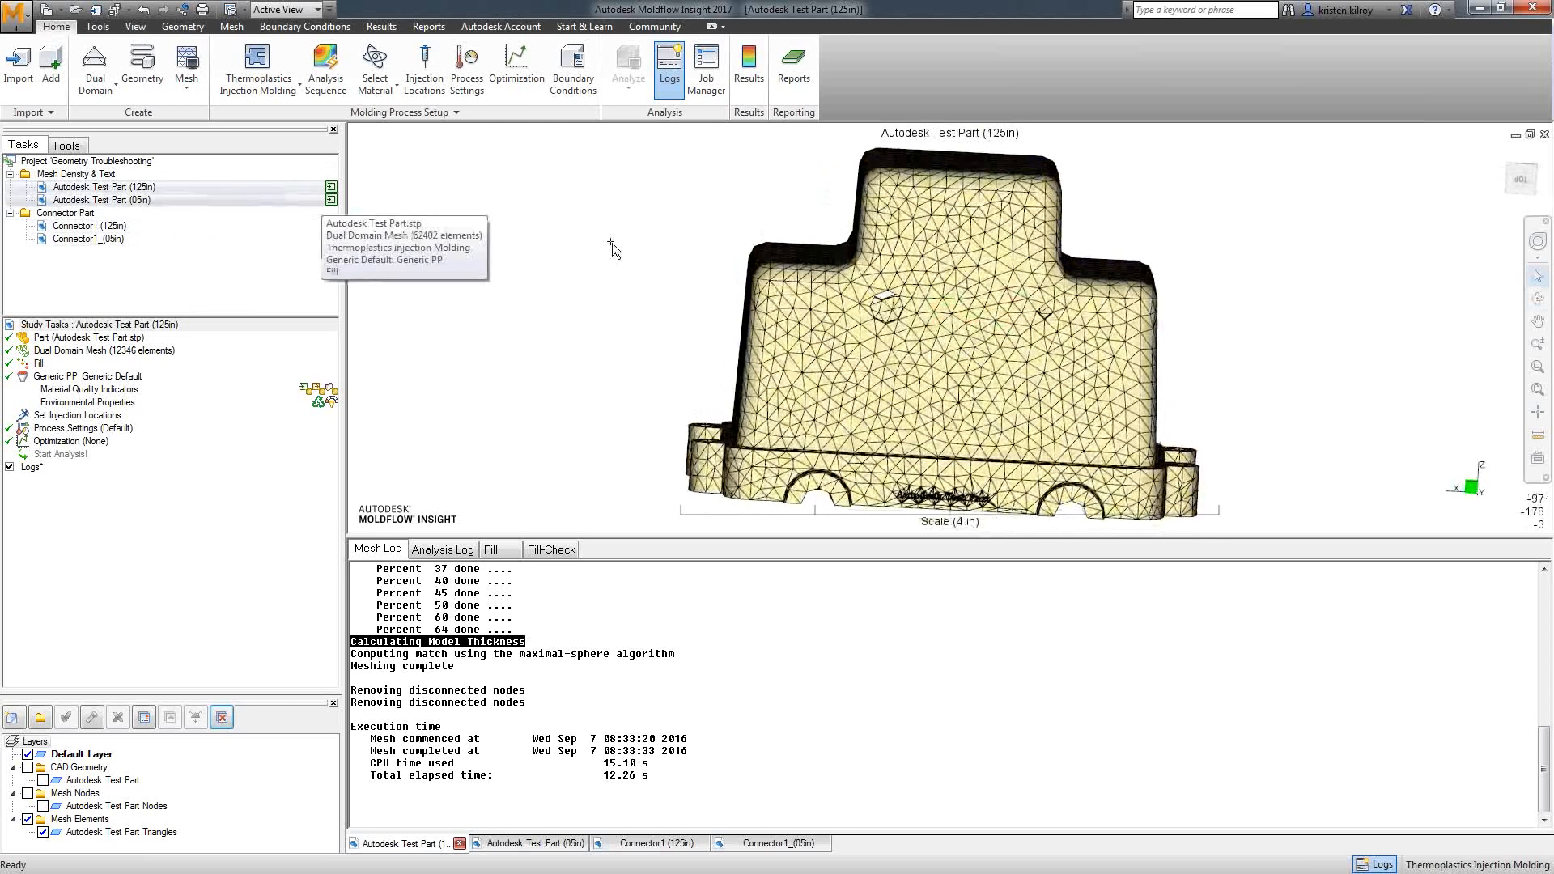
middle_click_drag(676, 322, 672, 318)
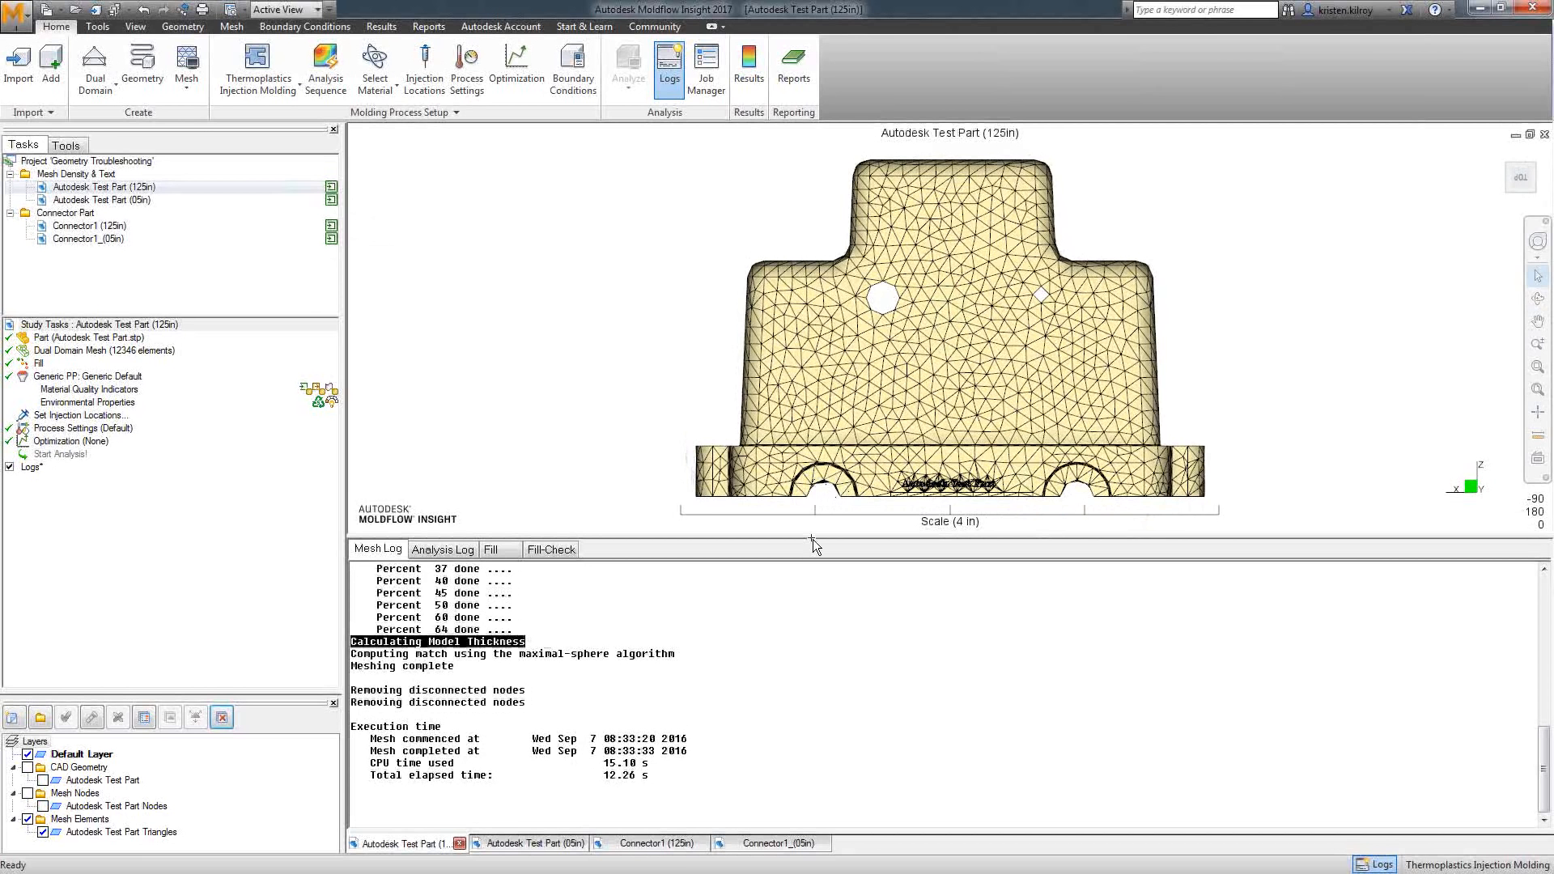
Switch to the Autodesk Test Part (05in) study and check its front-face mesh and mesh generation settings
left_click(526, 845)
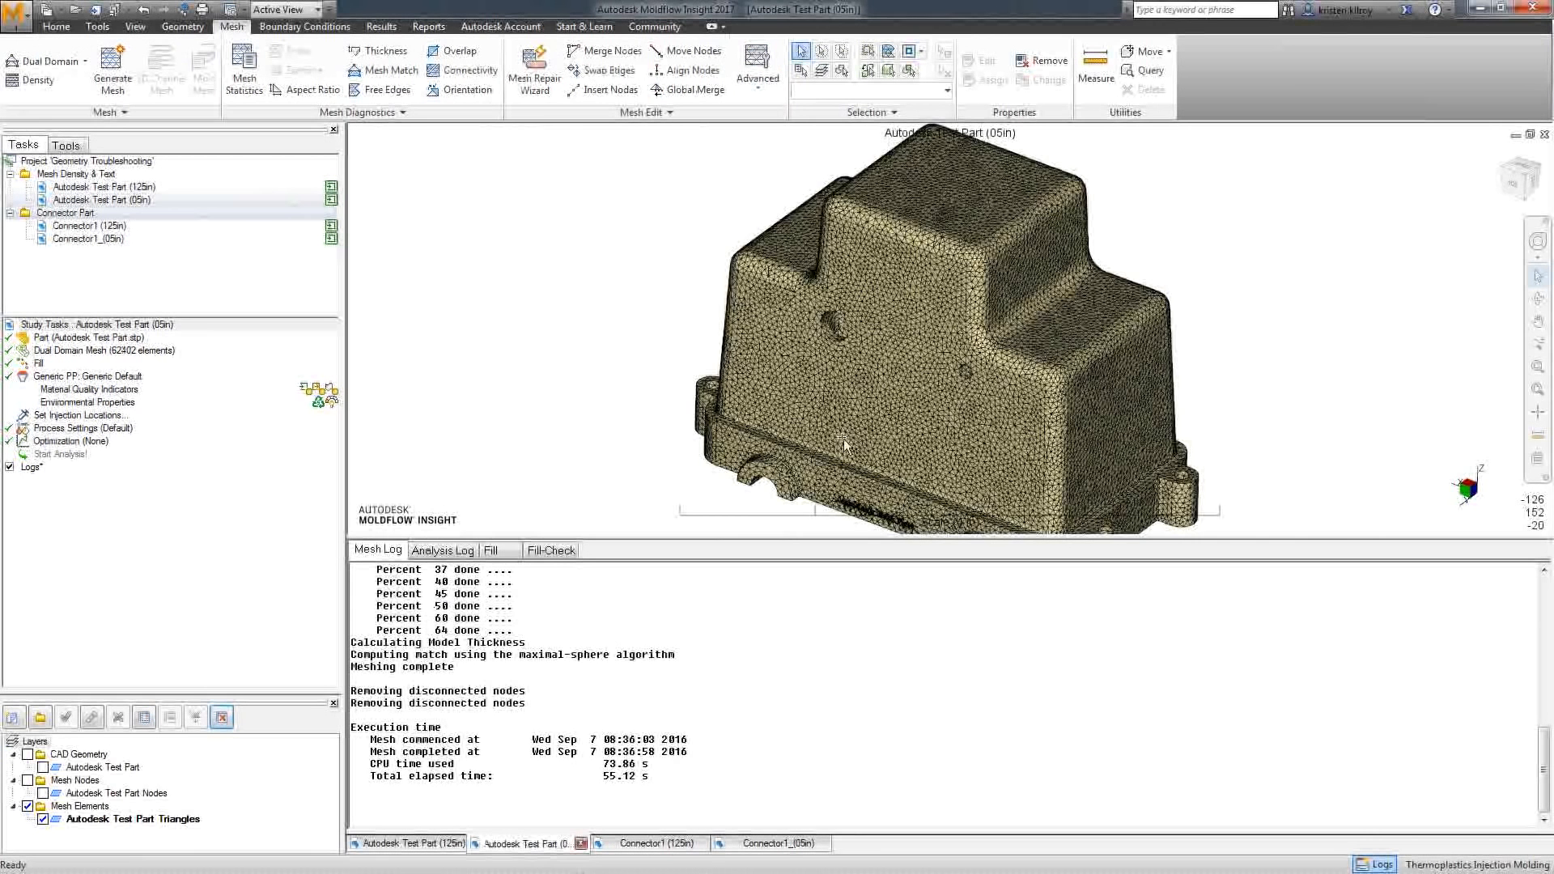
middle_click_drag(846, 441, 902, 336)
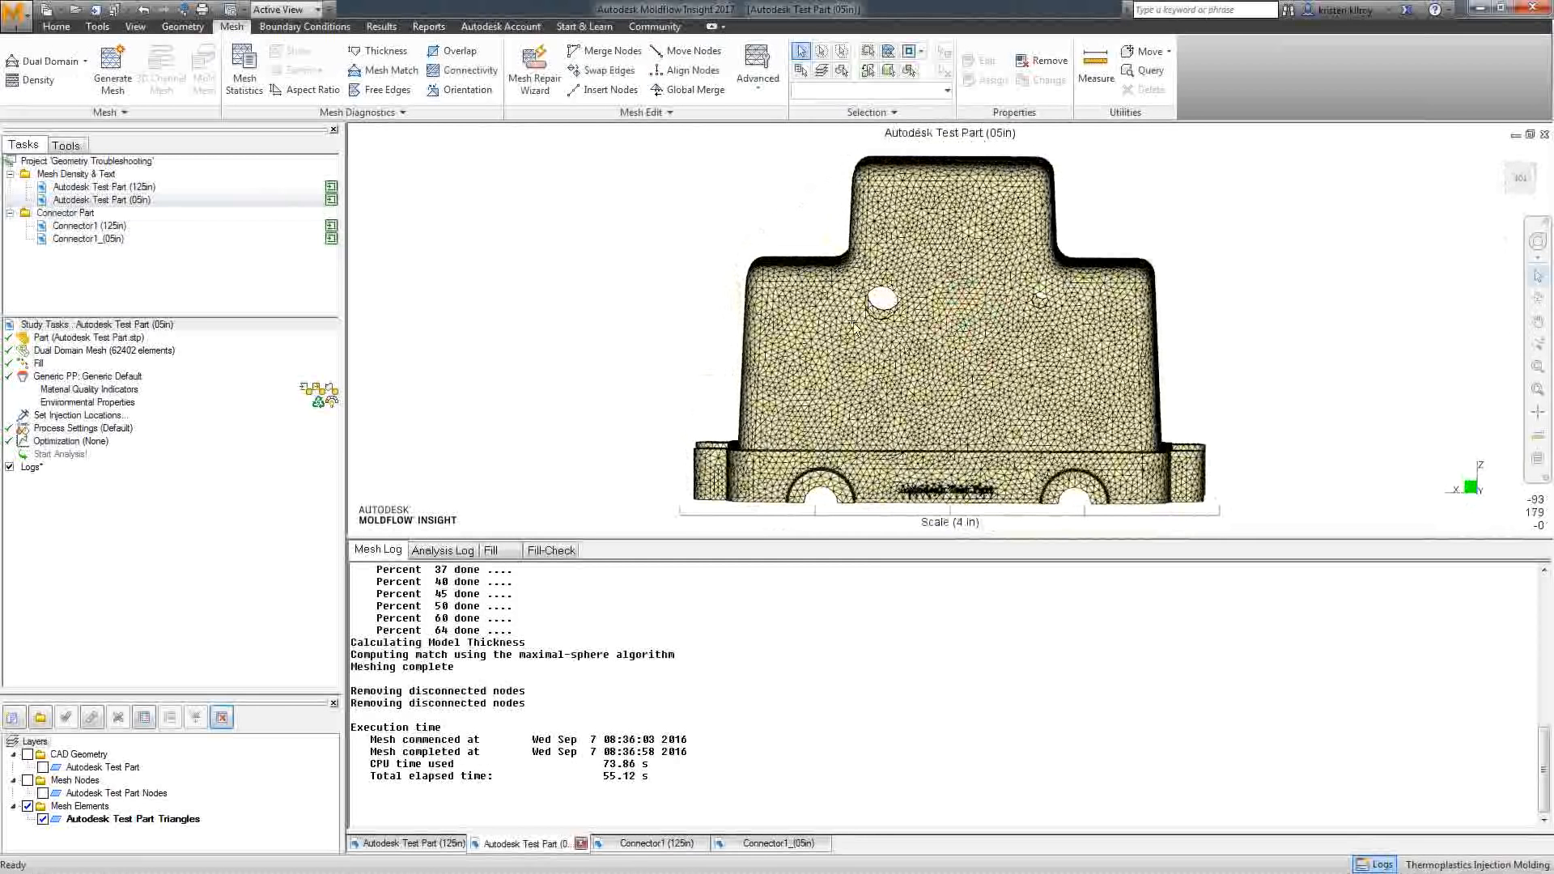
double_click(60, 354)
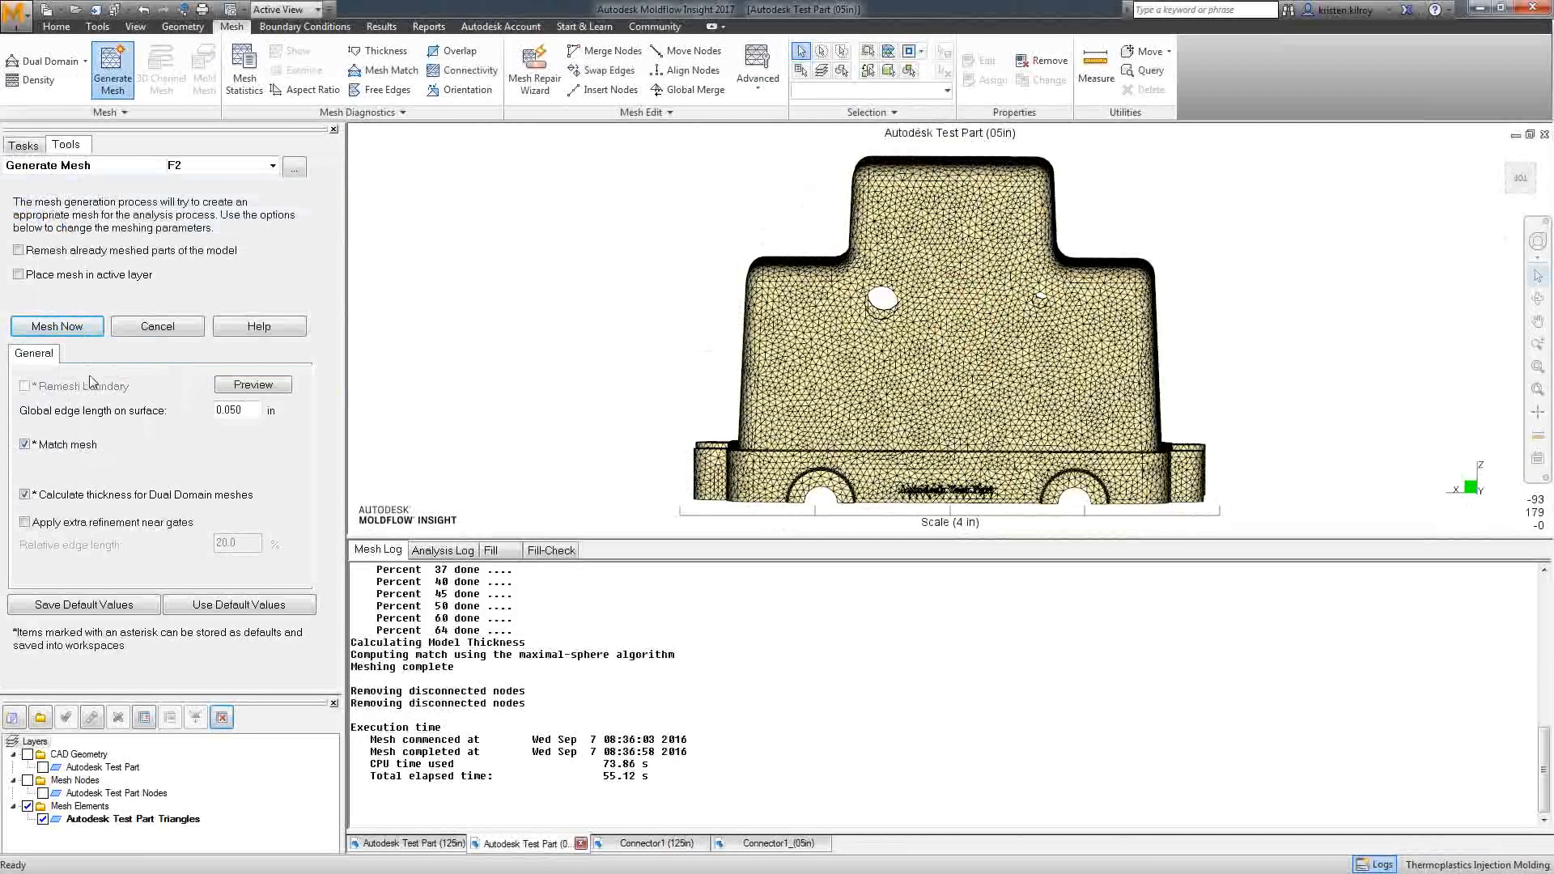
left_click(194, 332)
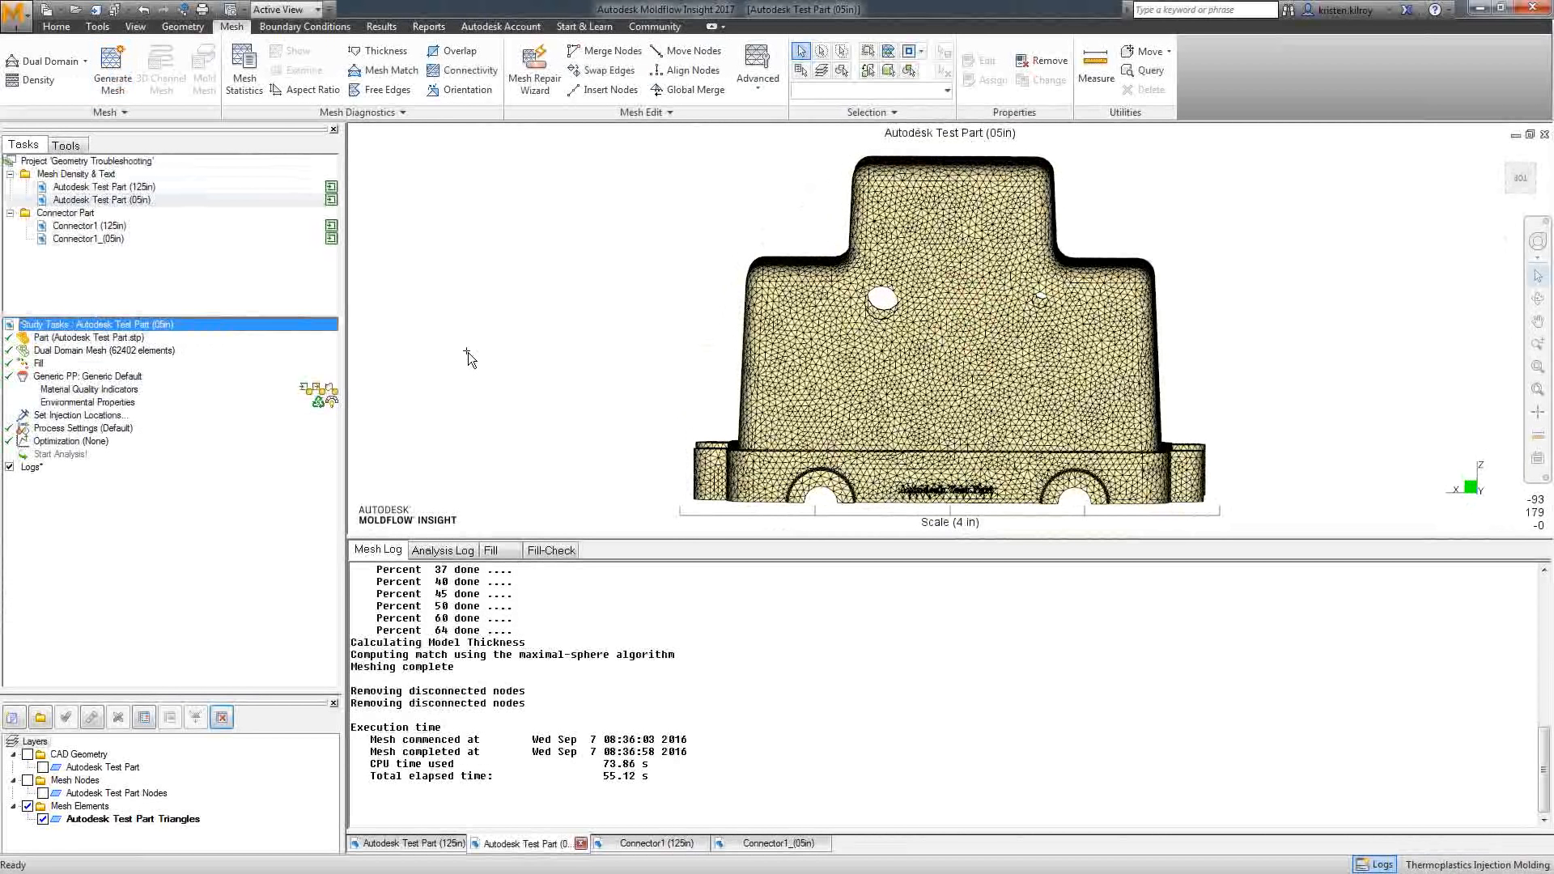
Examine closely the mesh around the "Autodesk Test Part" text on the base of the 05in model
middle_click_drag(717, 370, 711, 367)
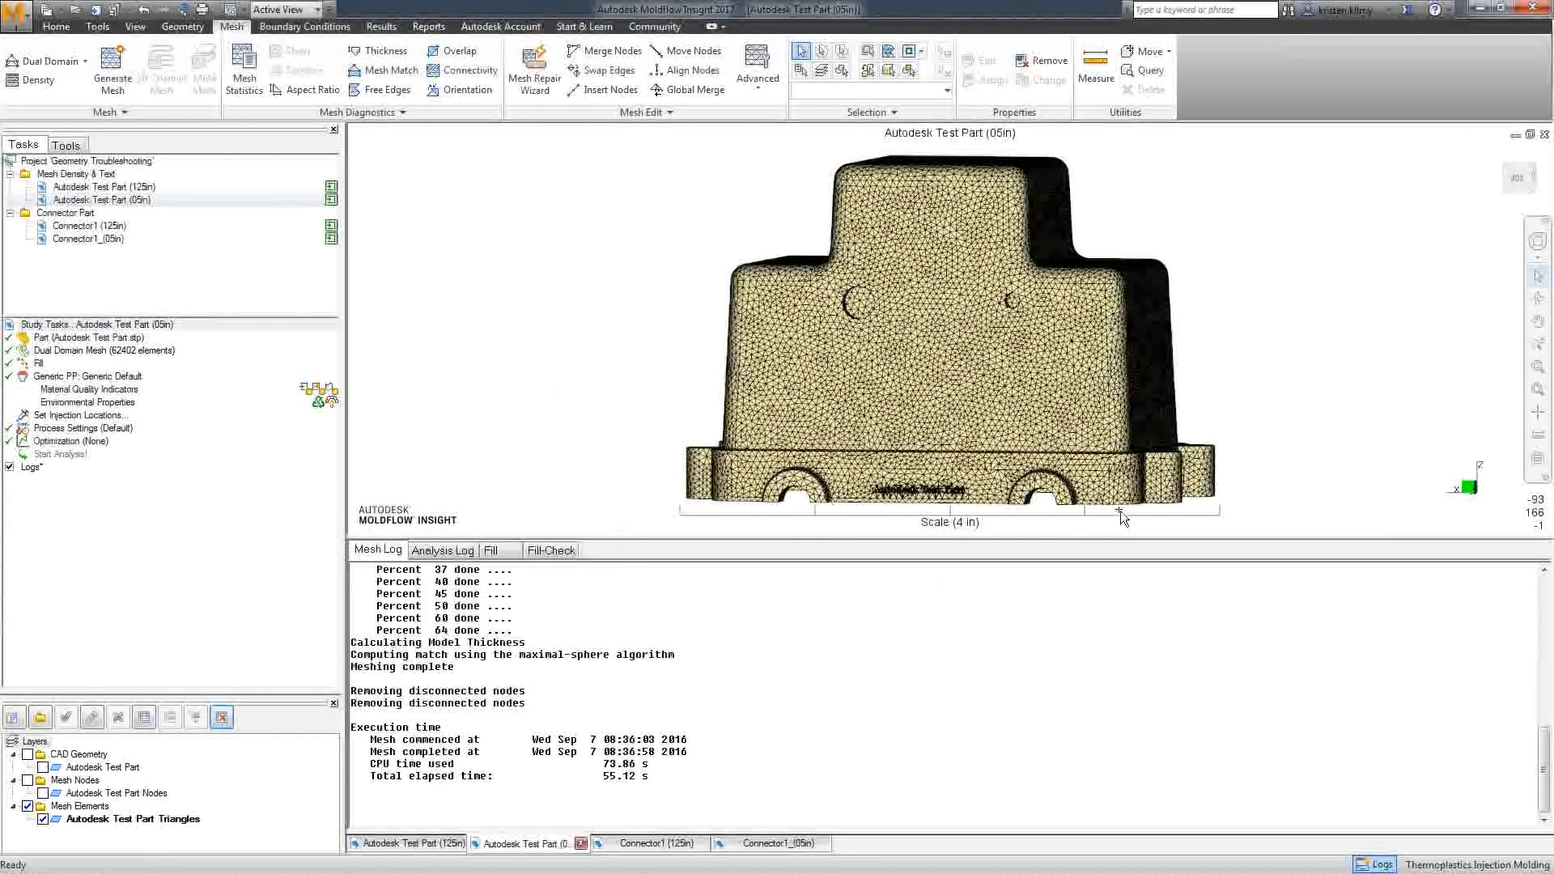
mouse_move(1222, 451)
middle_mouse_down()
mouse_move(924, 431)
mouse_move(945, 476)
middle_mouse_up()
scroll(945, 476, "up", 5)
left_click(1542, 418)
left_click(894, 518)
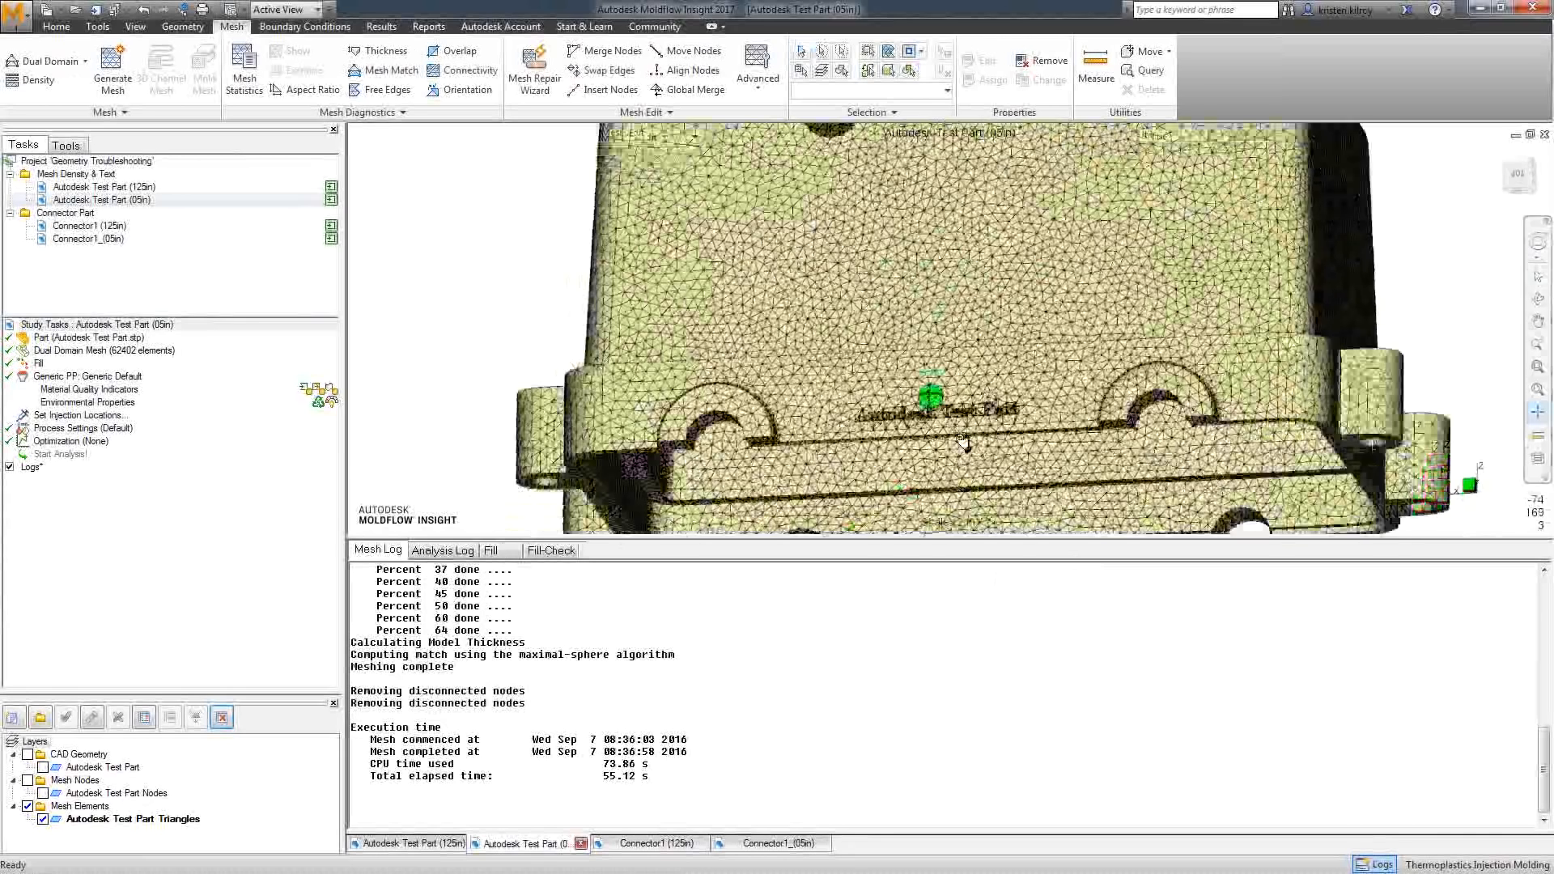
scroll(925, 407, "up", 3)
scroll(928, 409, "up", 4)
middle_click_drag(929, 410, 969, 435)
scroll(969, 435, "up", 3)
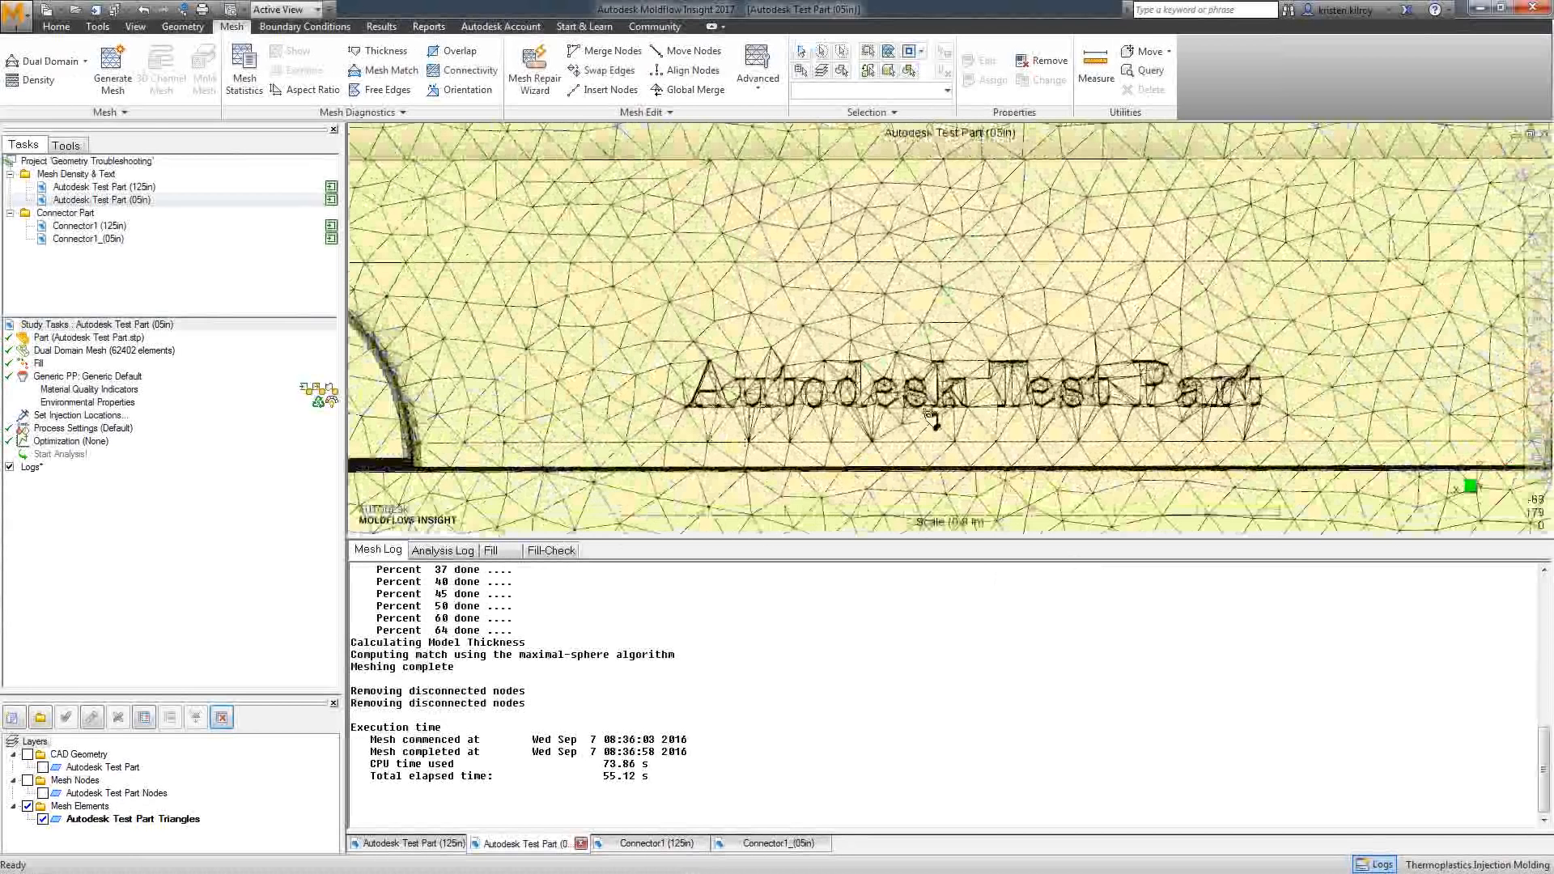
middle_click_drag(1022, 416, 986, 437)
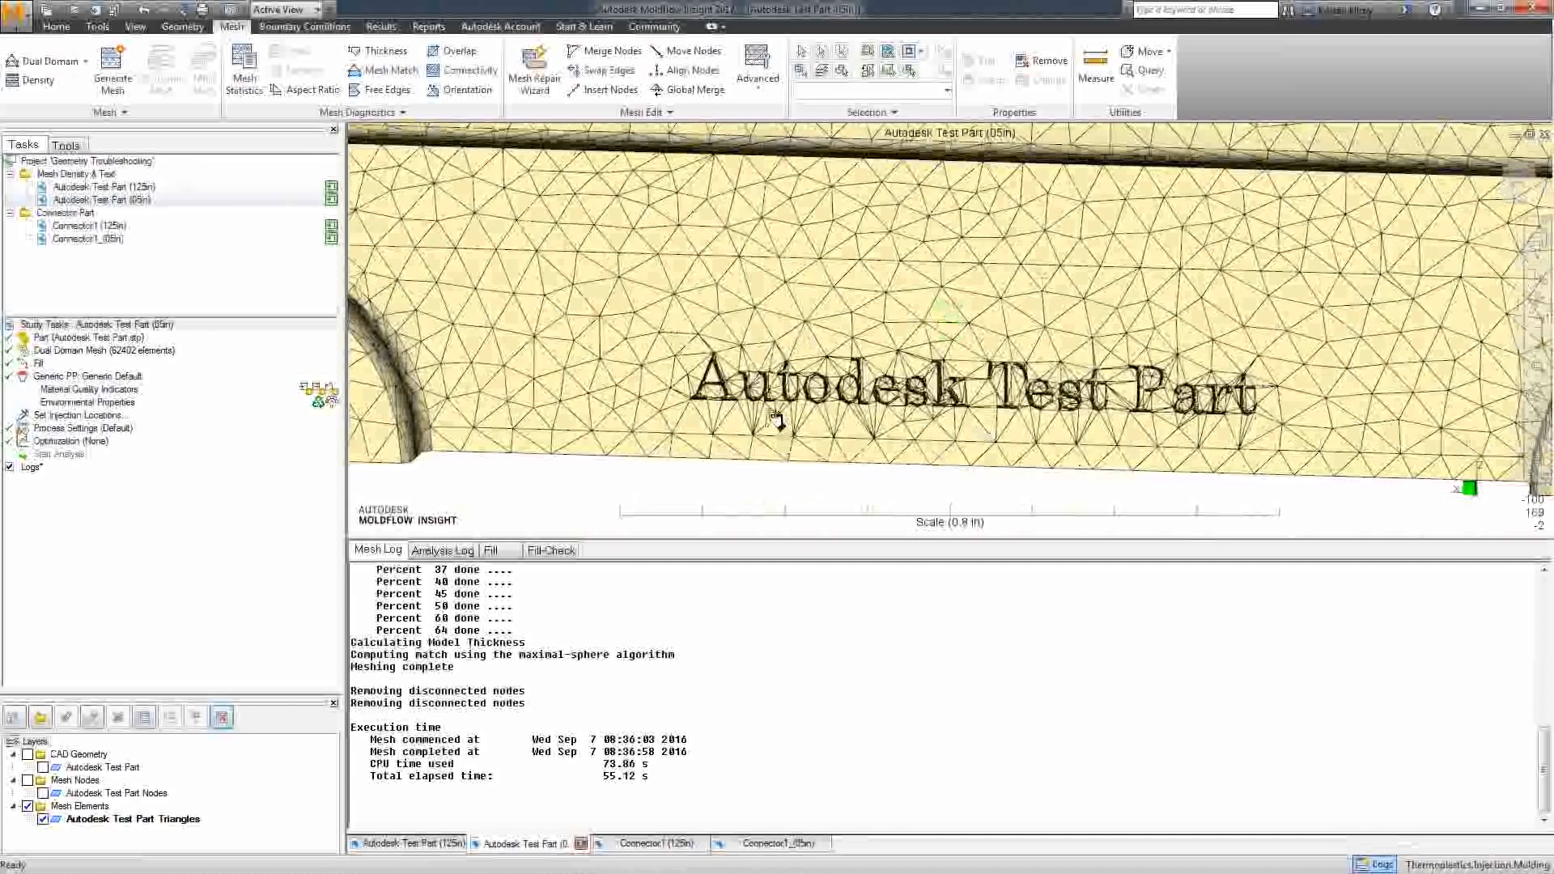
Show the mesh statistics for the 05in model's triangles and review the aspect ratio, edge details and match percentages
left_click(245, 73)
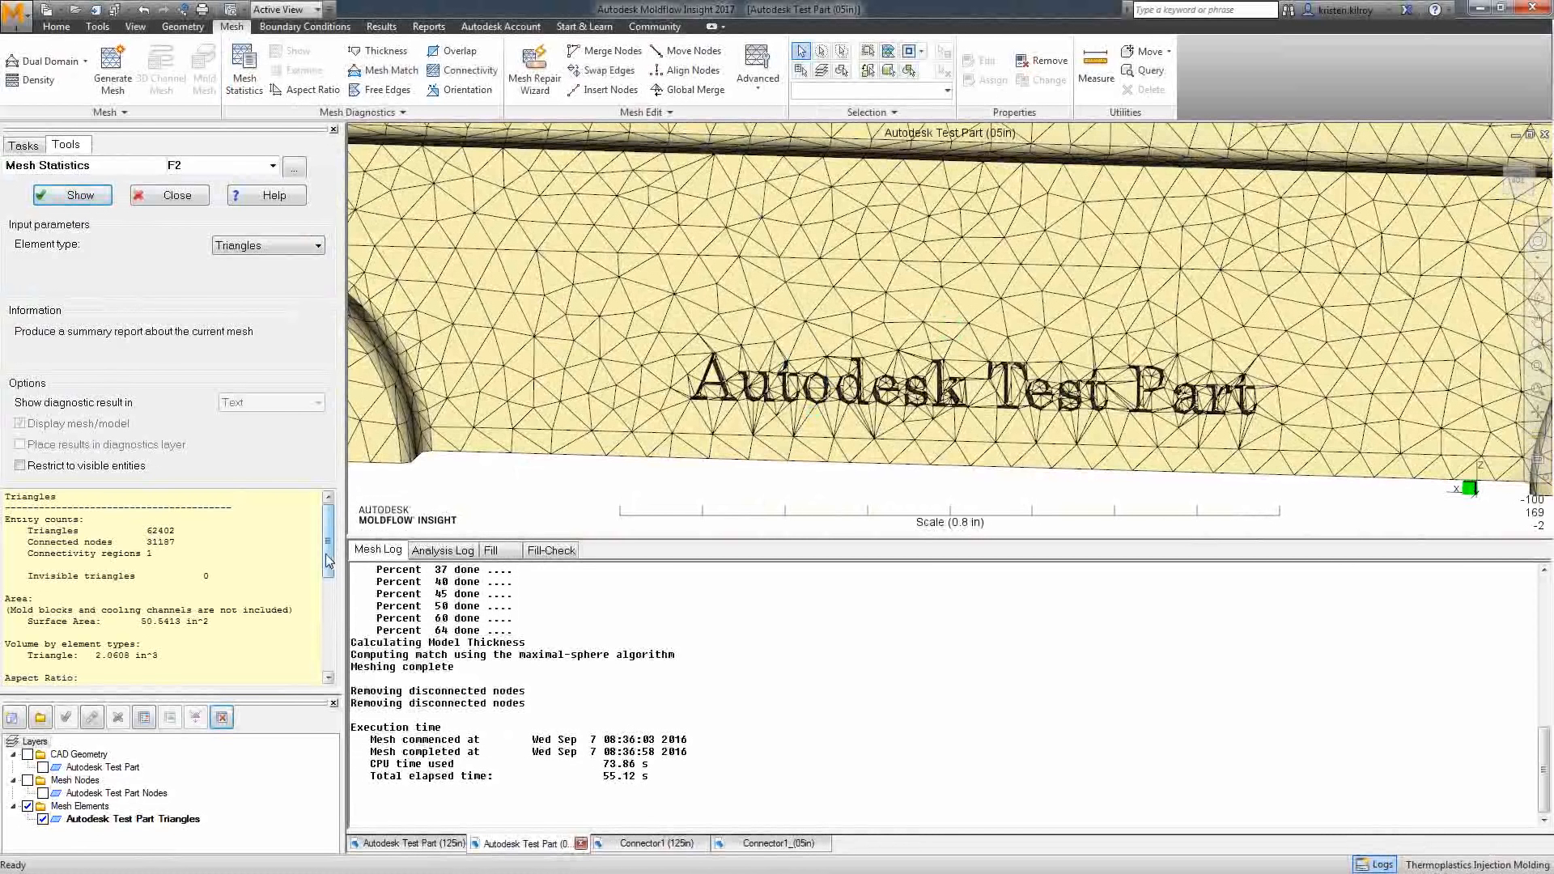
scroll(173, 513, "down", 3)
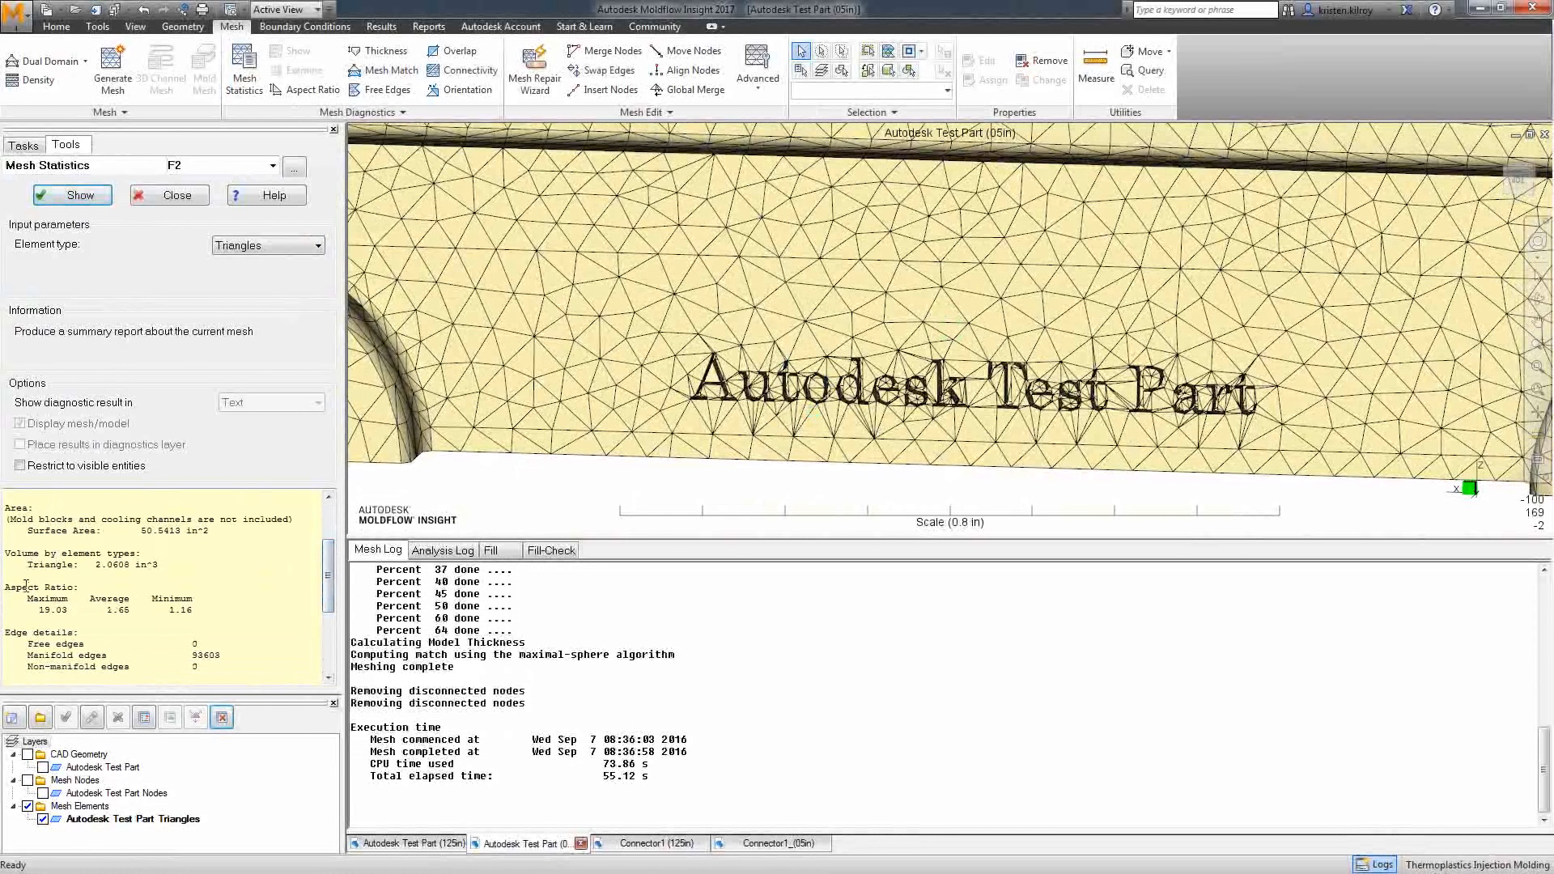
left_click_drag(328, 577, 327, 613)
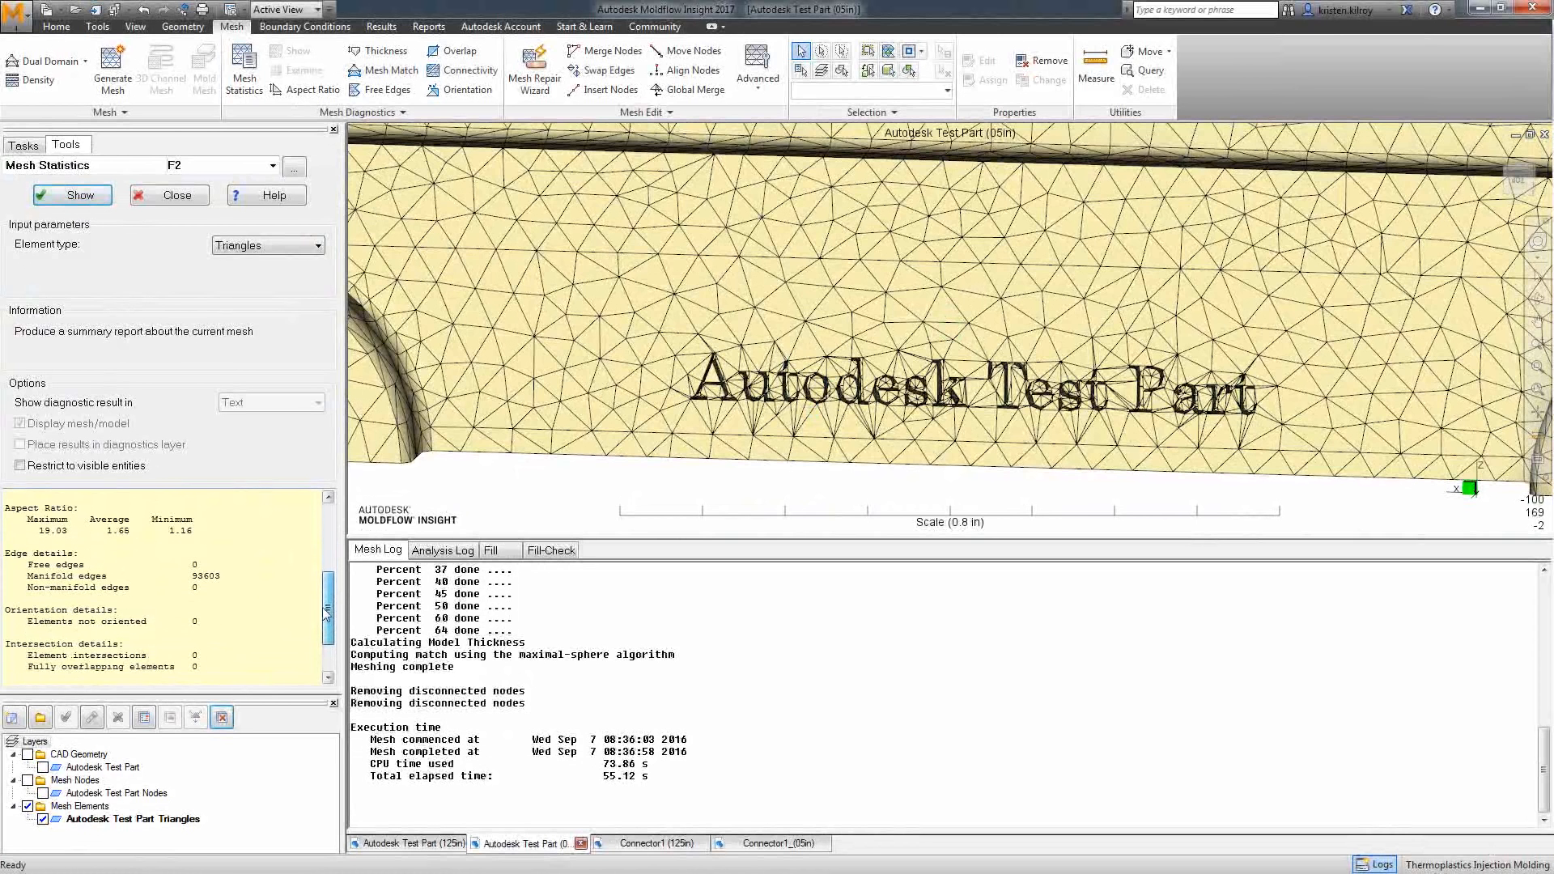
left_click_drag(69, 531, 28, 531)
left_click(63, 531)
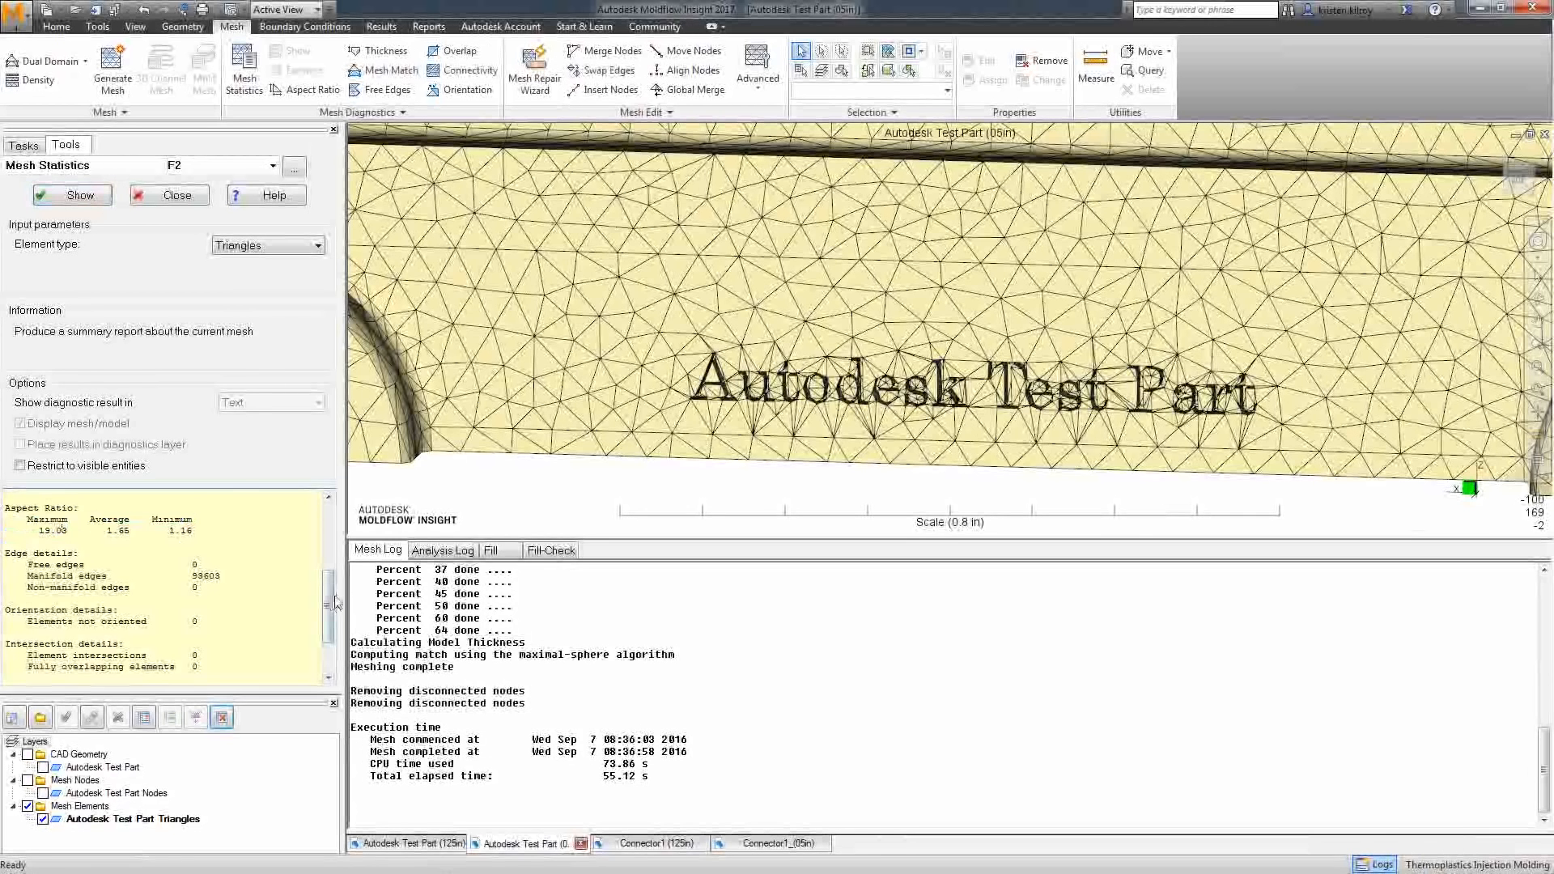
left_click_drag(330, 599, 332, 625)
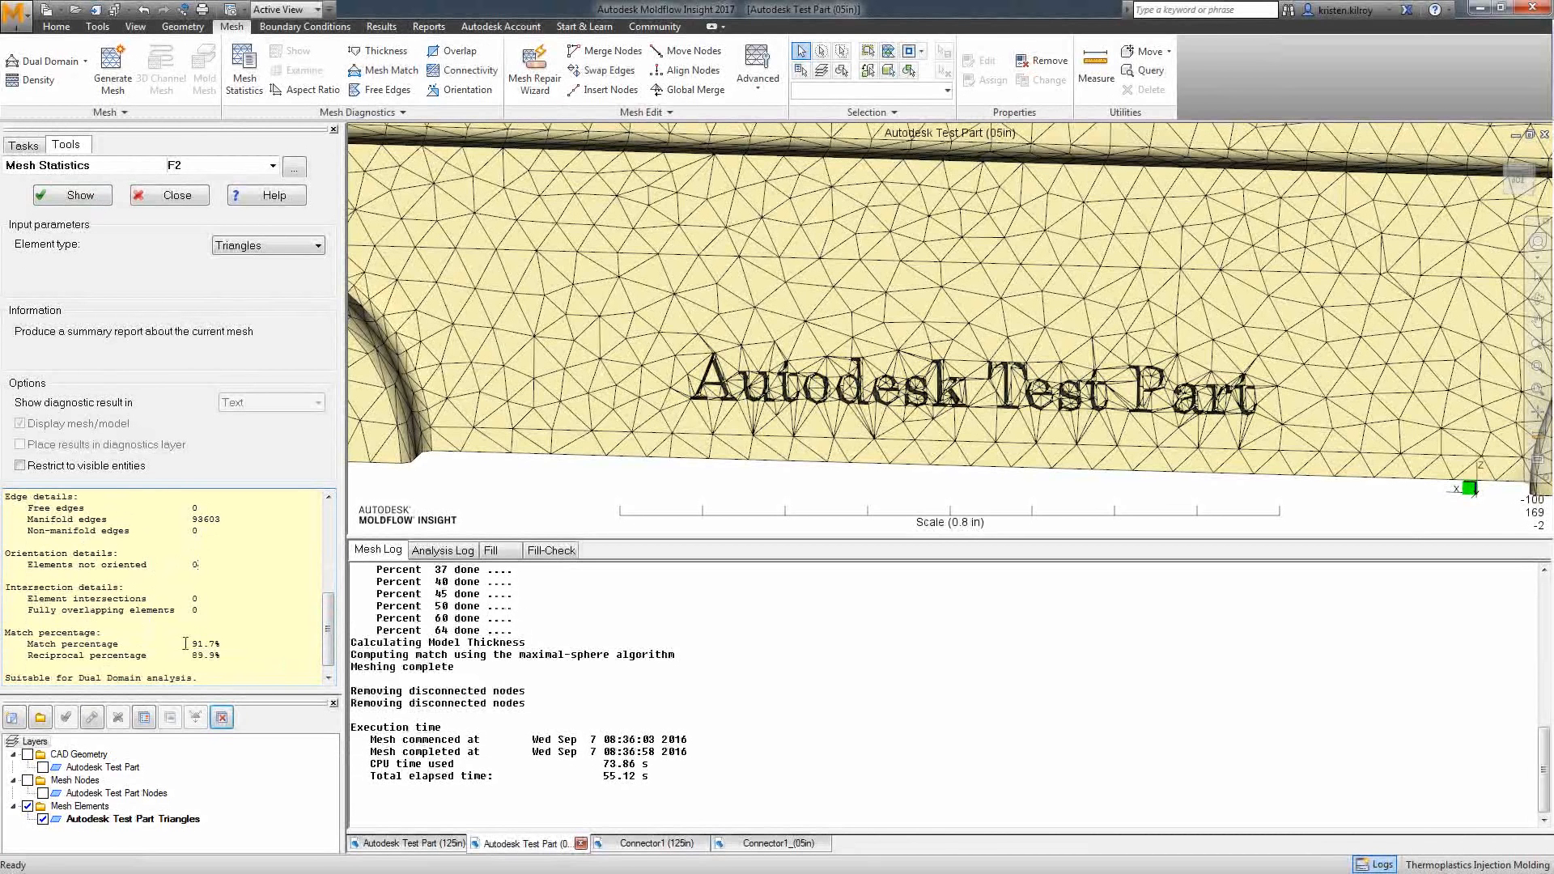
left_click_drag(328, 636, 330, 648)
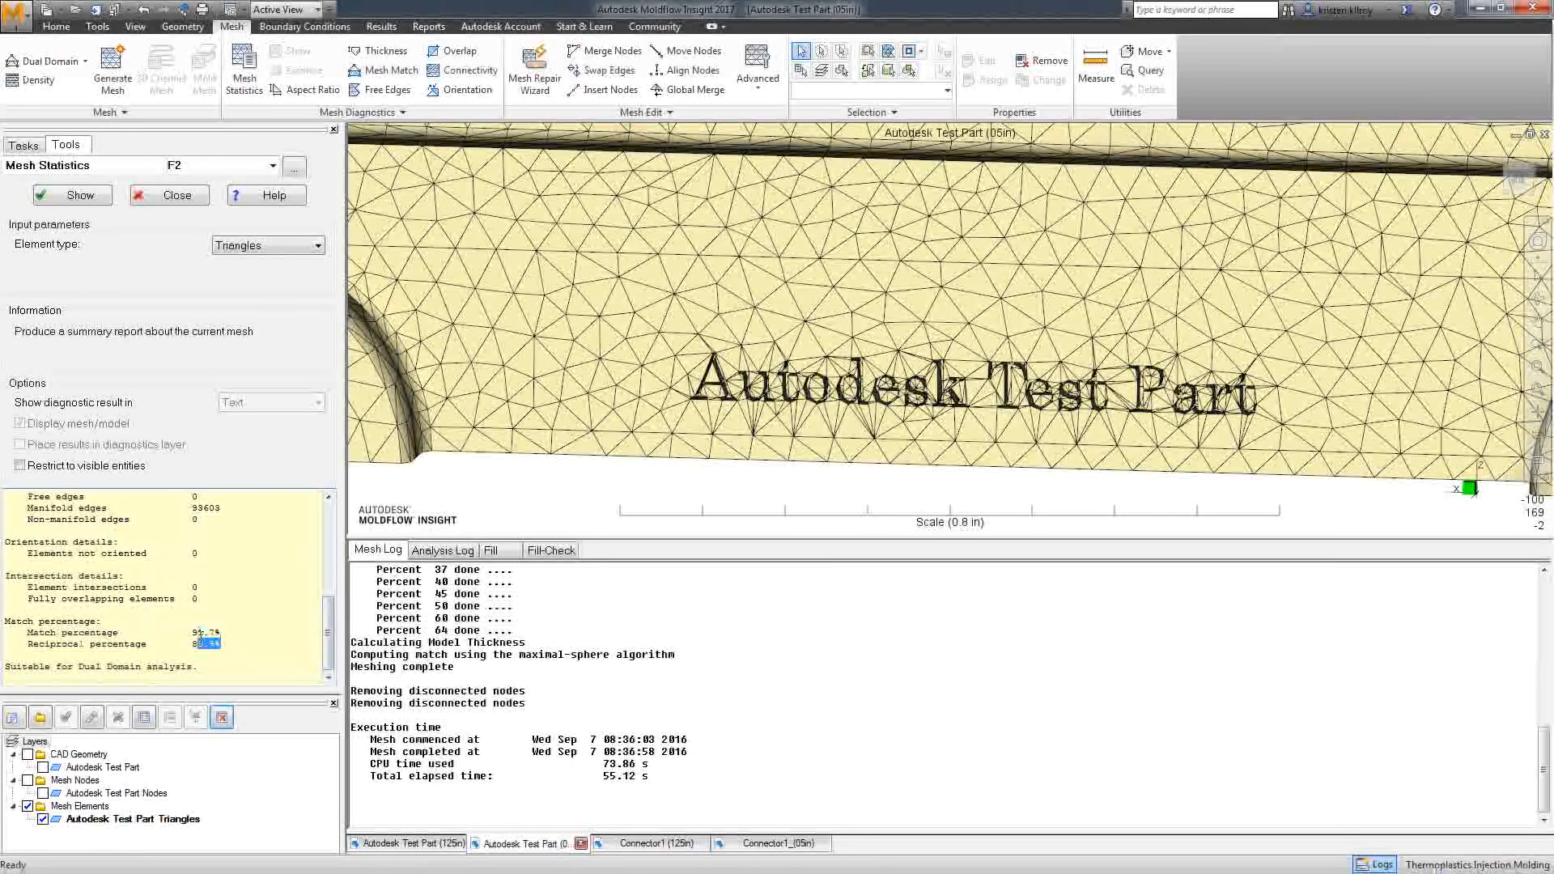
left_click_drag(215, 643, 192, 632)
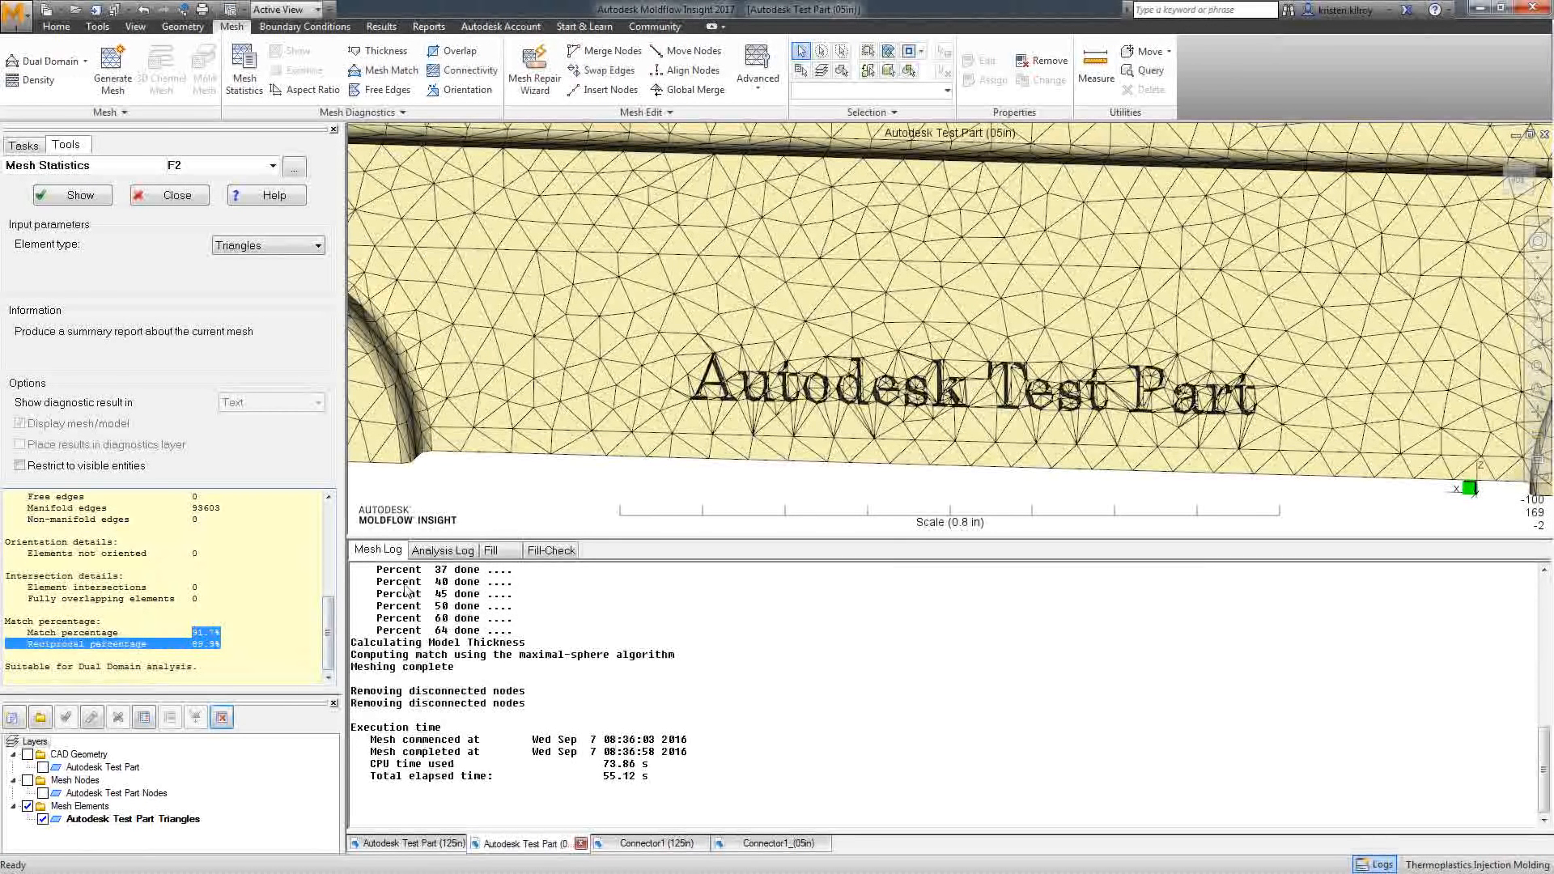
left_click(226, 645)
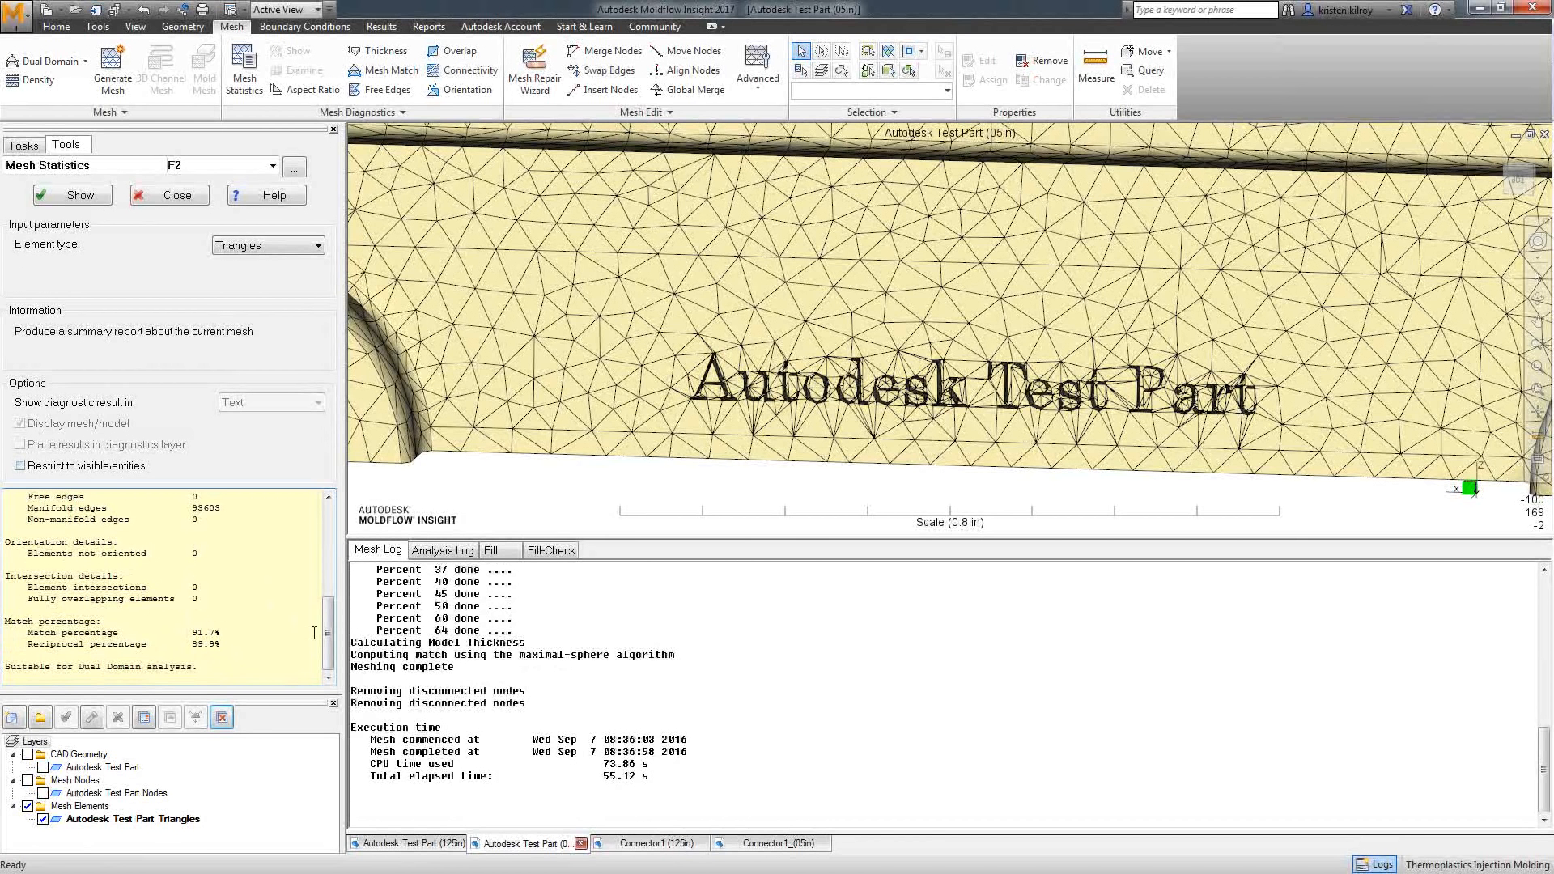
Recheck the maximum aspect ratio and the match and reciprocal percentages in the report, and close the mesh statistics
mouse_move(328, 639)
left_mouse_down()
mouse_move(331, 534)
mouse_move(332, 625)
left_mouse_up()
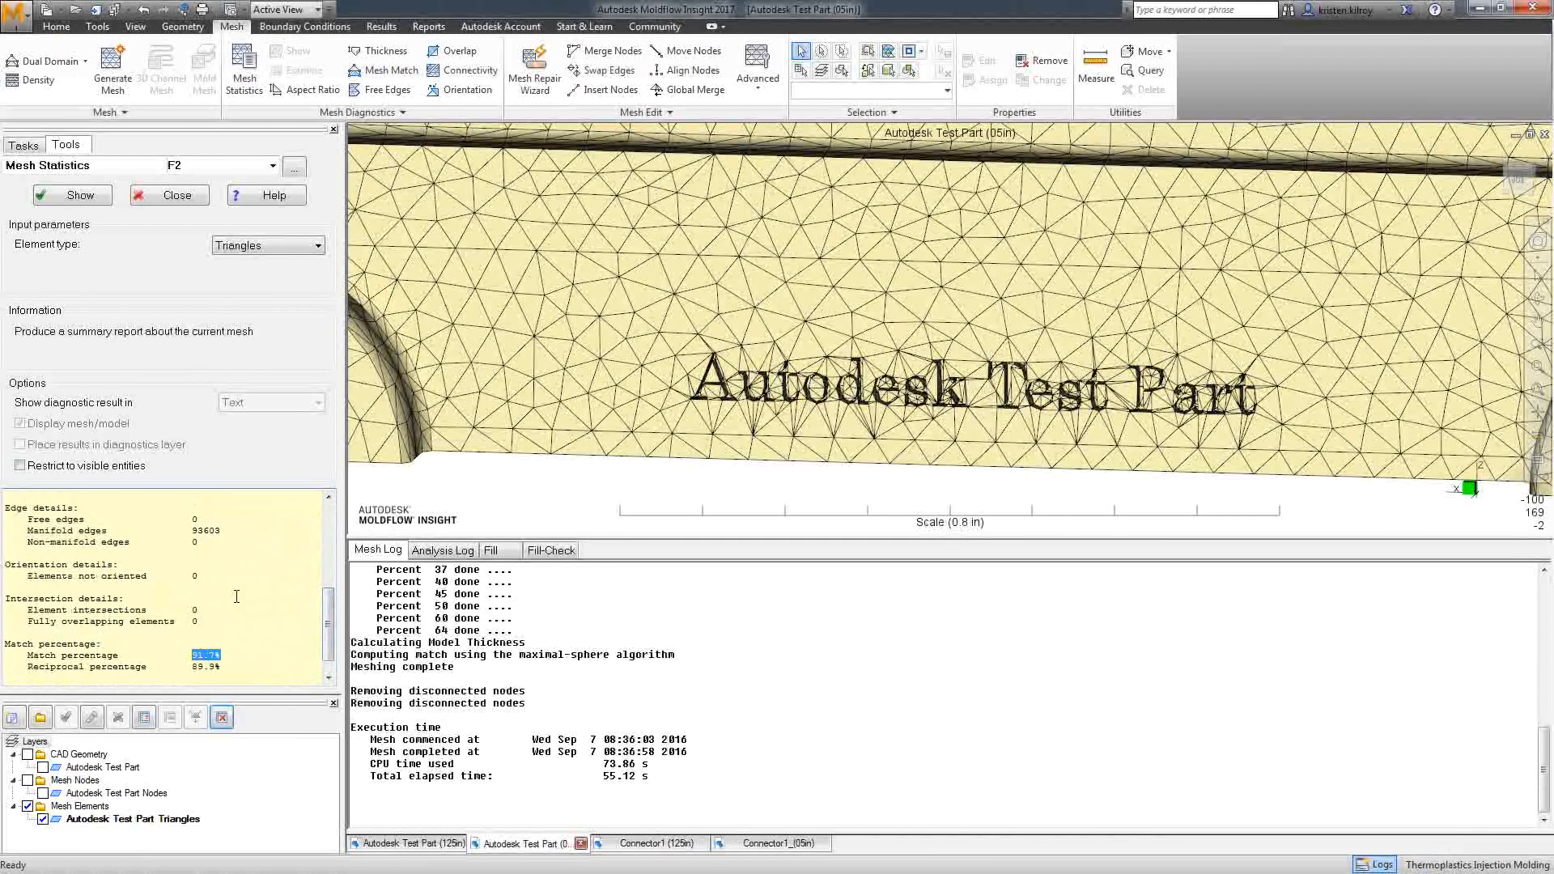
left_click(186, 532)
scroll(328, 615, "up", 2)
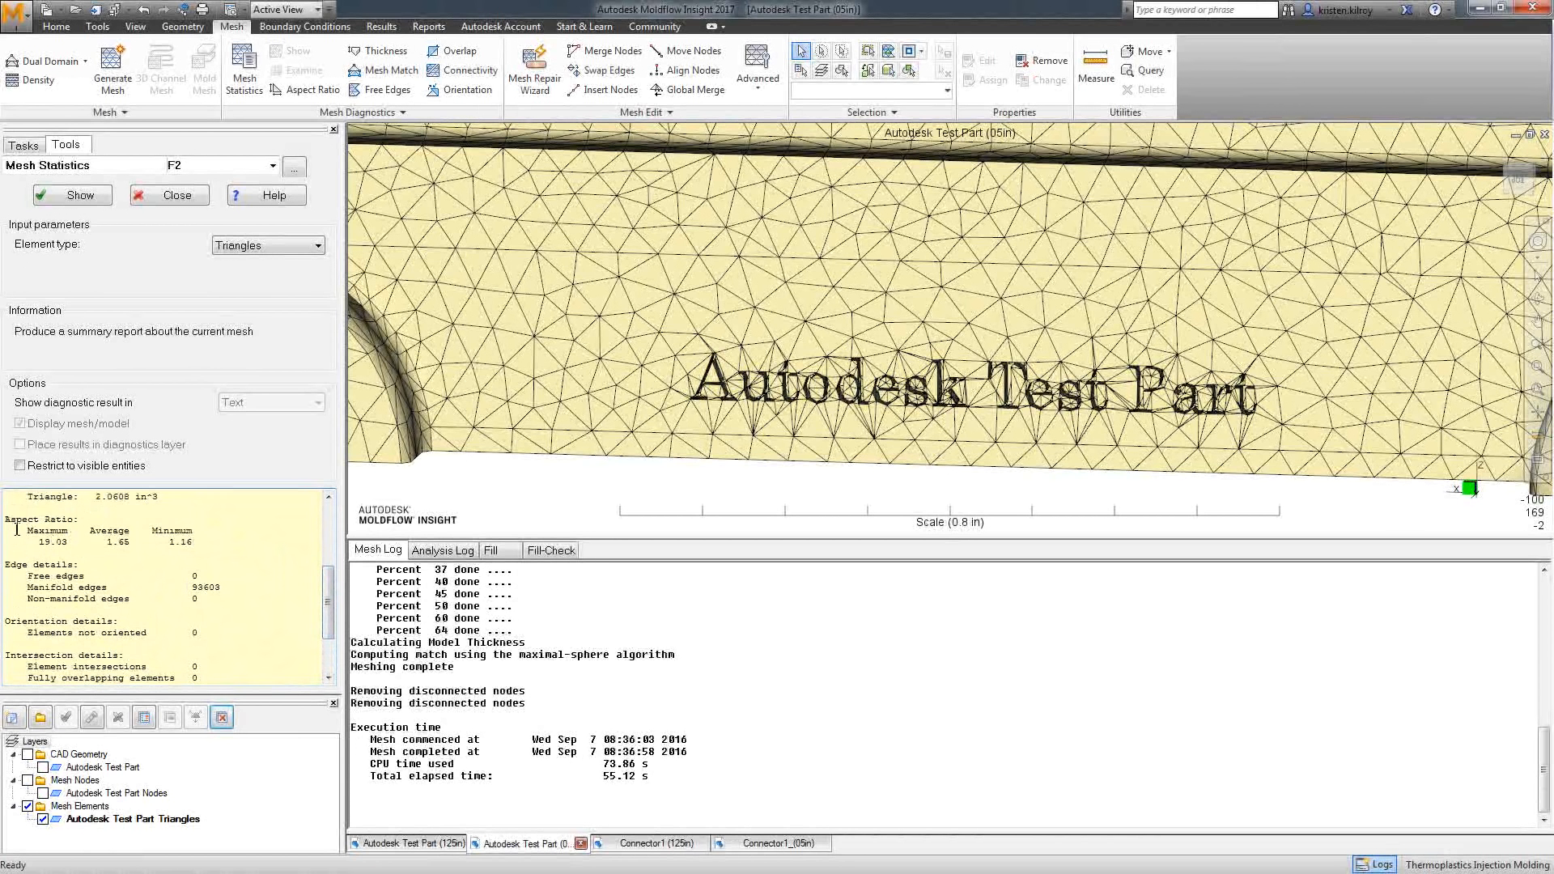
left_click_drag(17, 530, 80, 540)
left_click(142, 576)
scroll(315, 578, "down", 3)
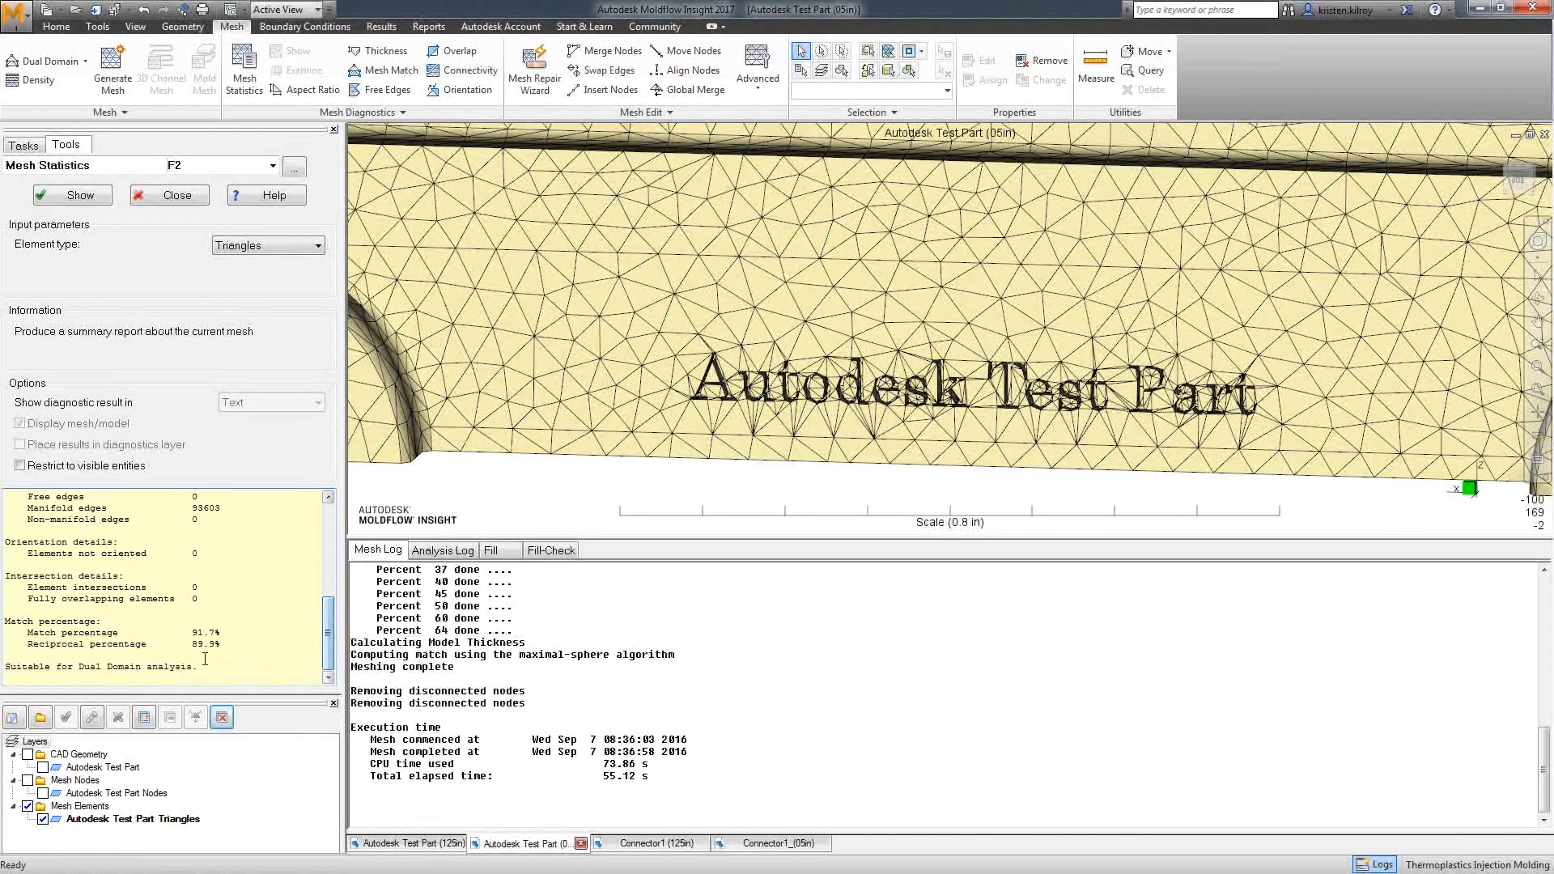
left_click_drag(217, 644, 7, 622)
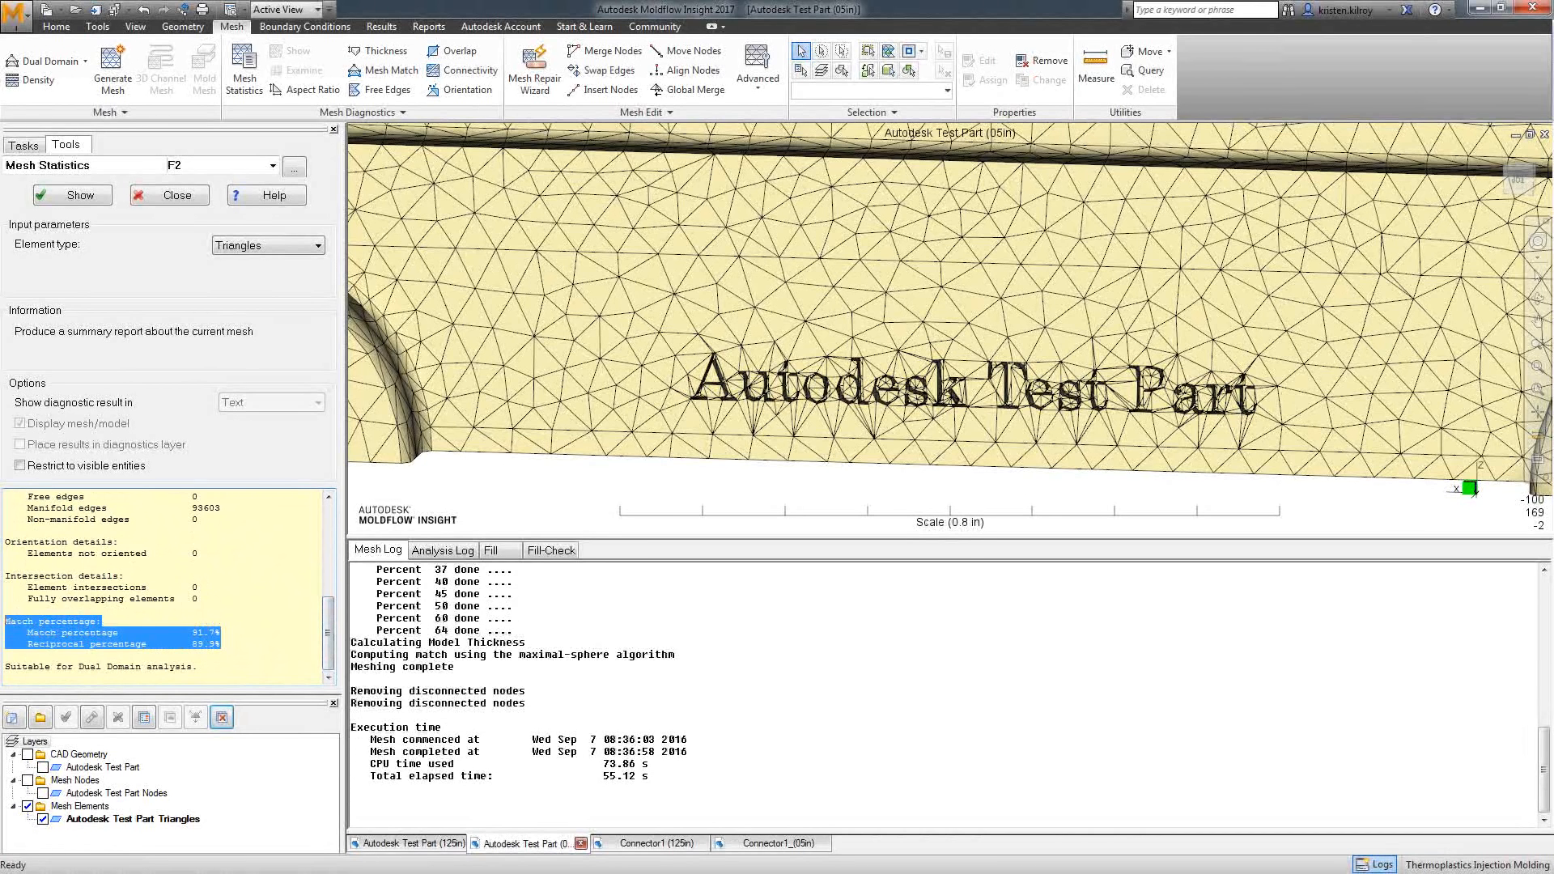
left_click(297, 633)
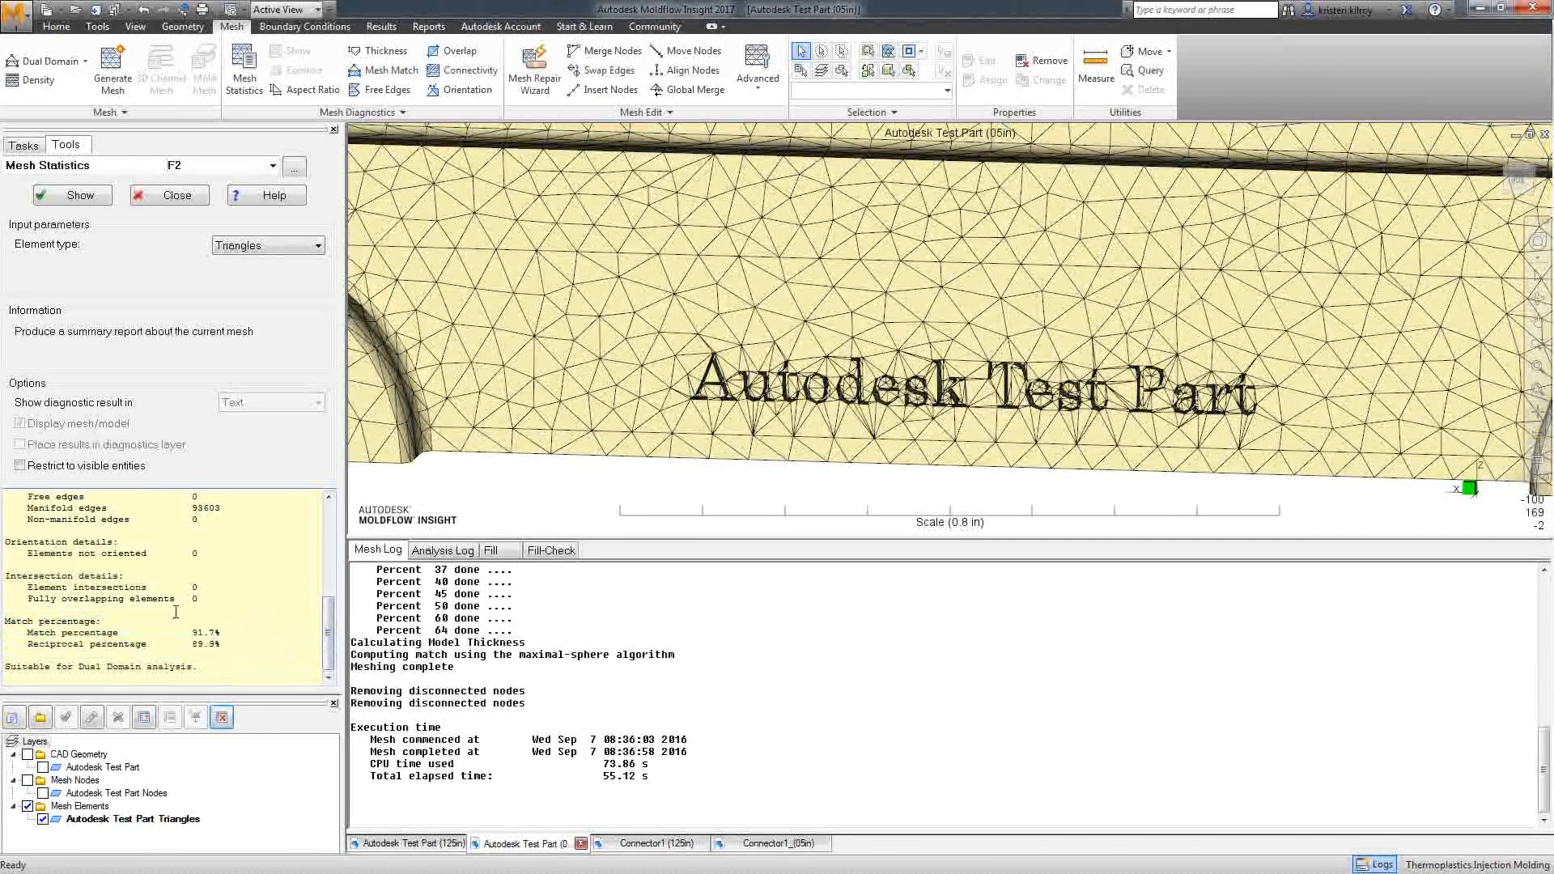
left_click_drag(233, 641, 6, 622)
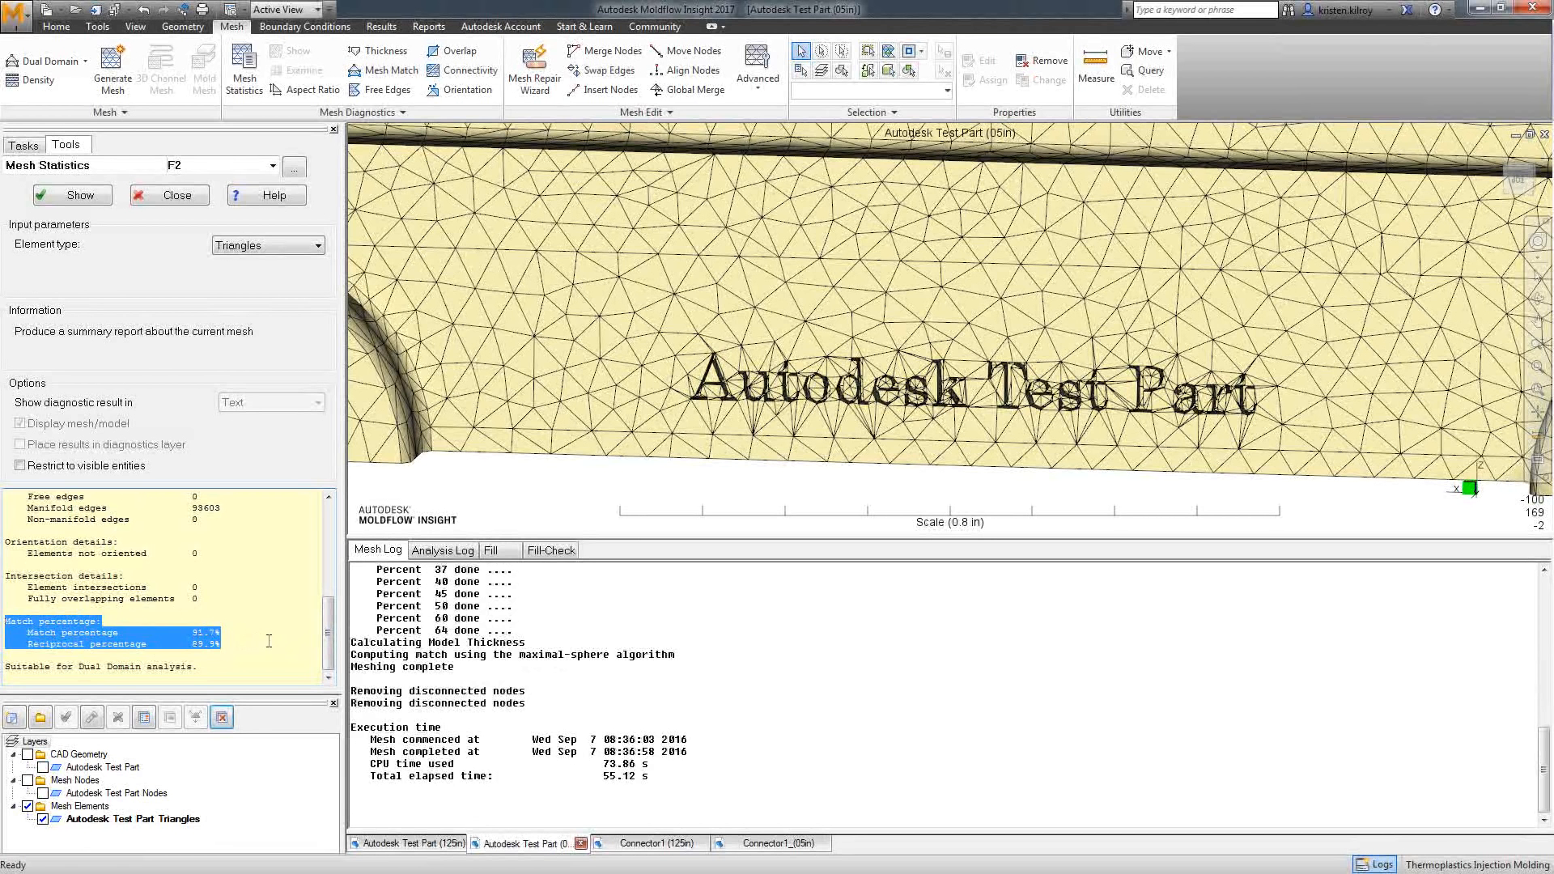
left_click(271, 644)
left_click_drag(327, 633, 315, 528)
left_click(172, 195)
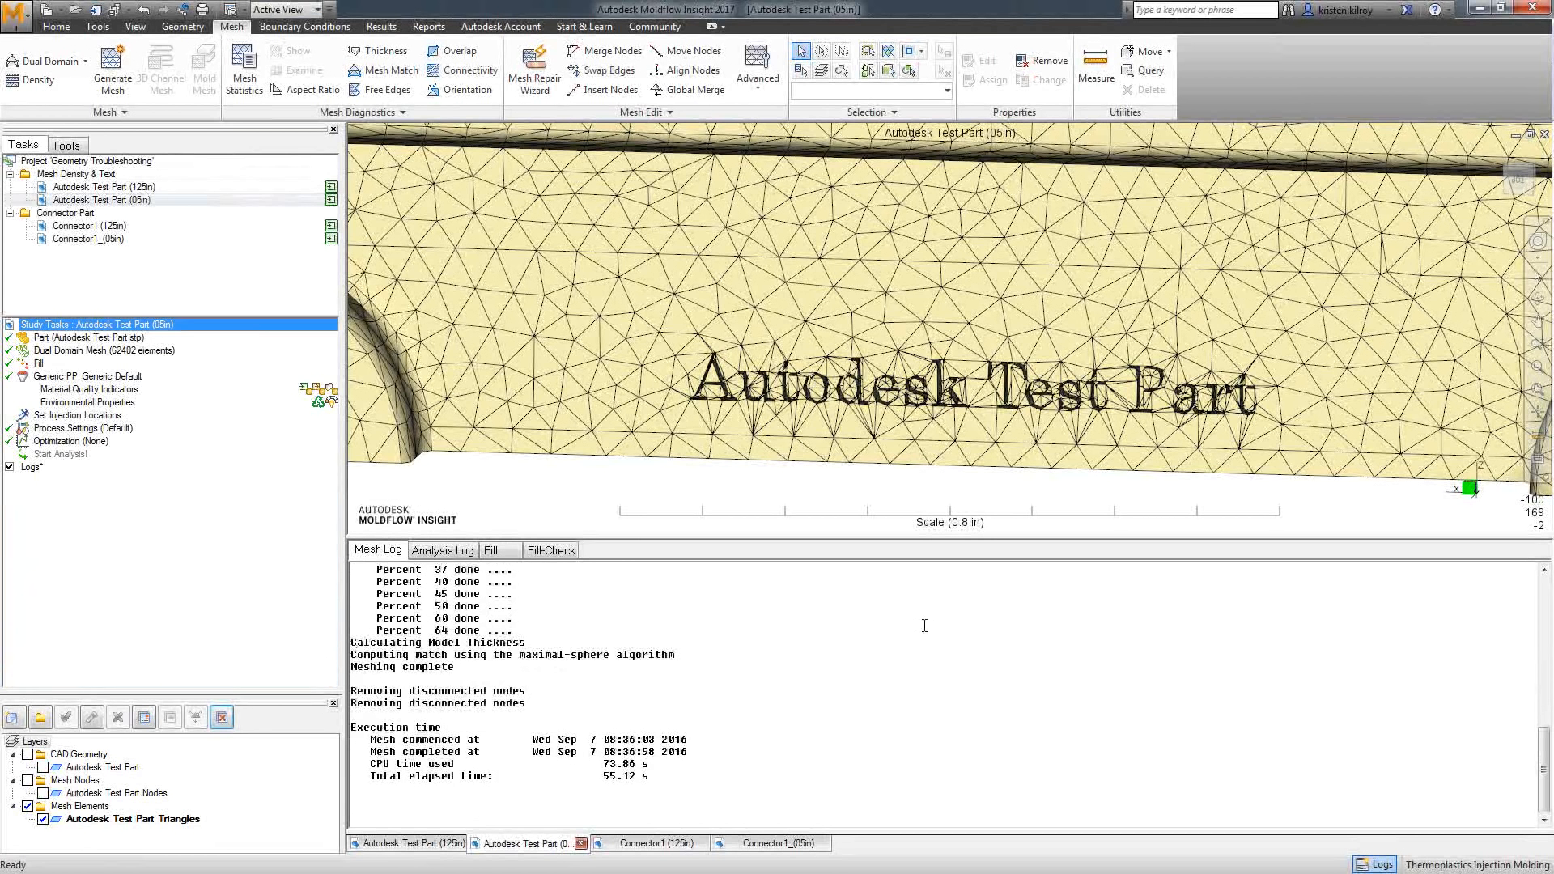
Return to the Autodesk Test Part (125in) study and examine the mesh around the text and arches on its base
left_click(429, 844)
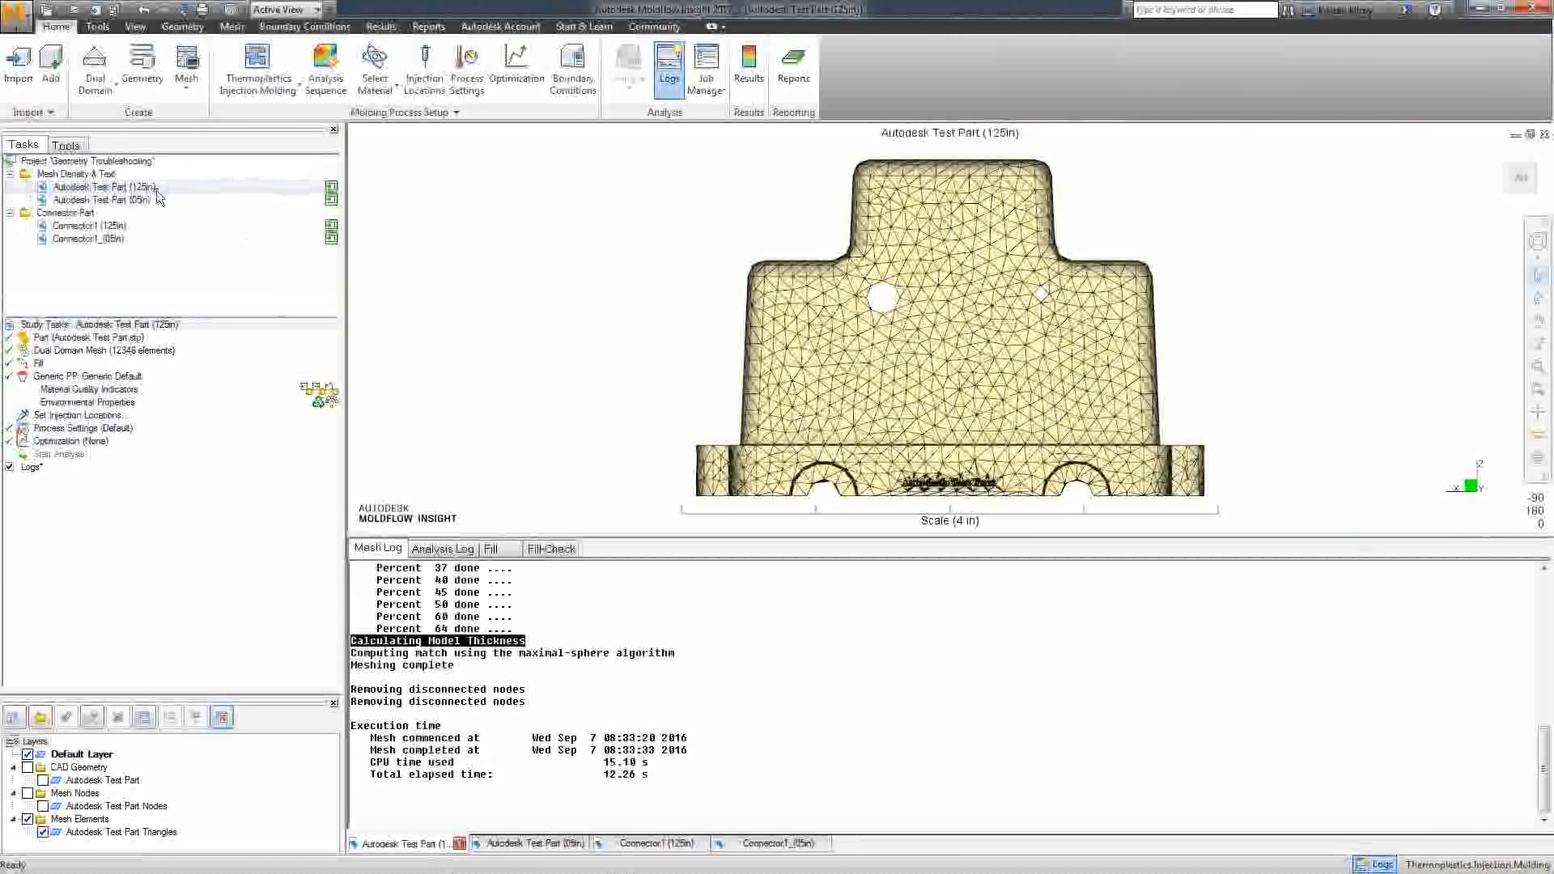
left_click(1537, 367)
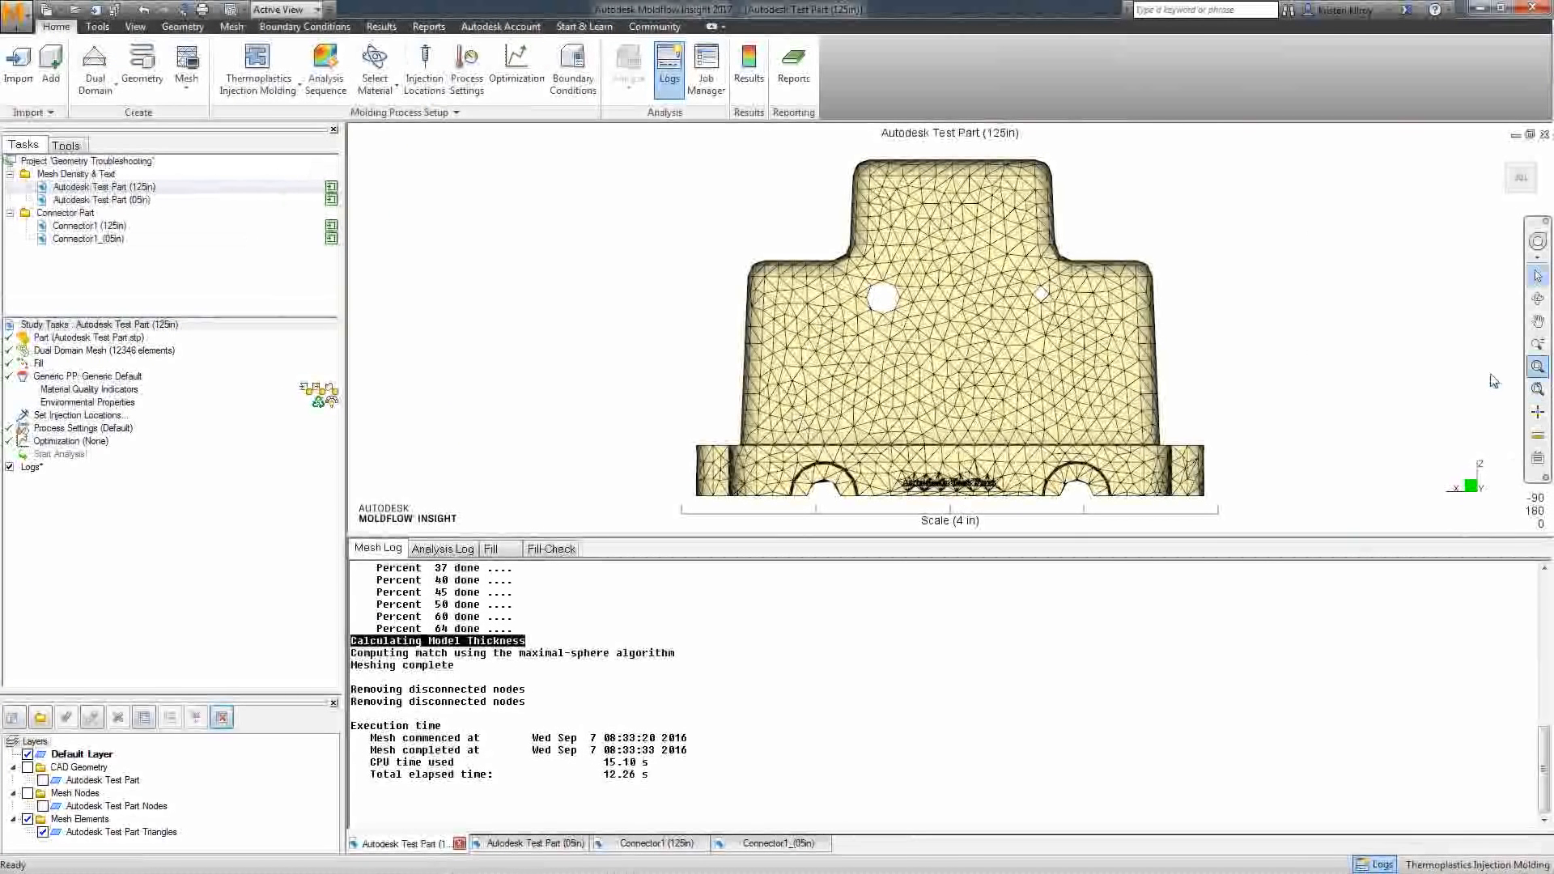
left_click_drag(890, 468, 1002, 510)
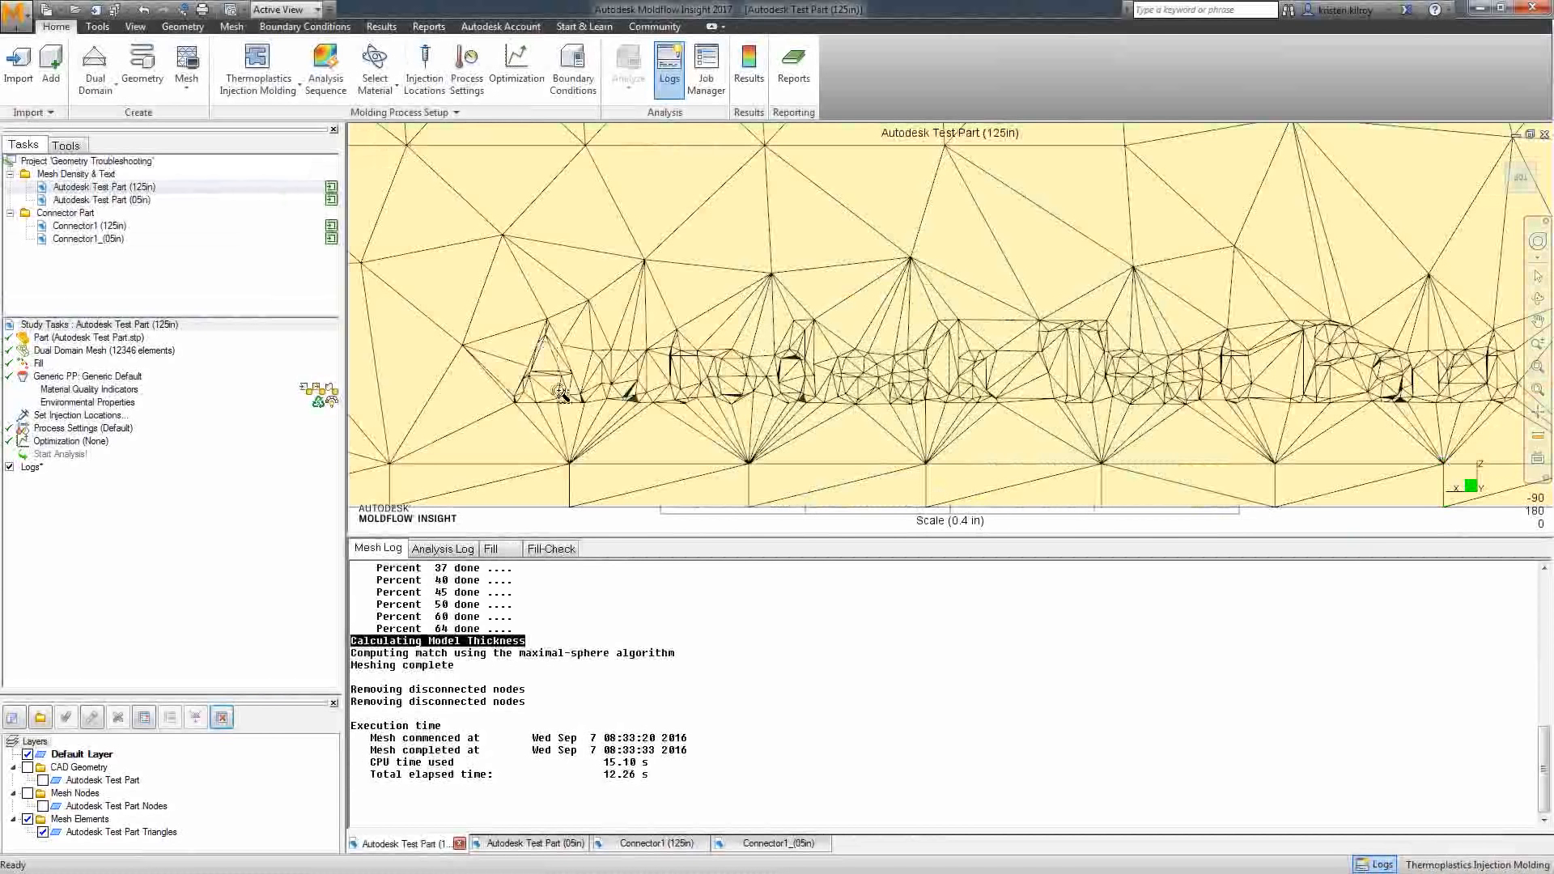
mouse_move(652, 406)
middle_mouse_down()
mouse_move(634, 412)
mouse_move(711, 314)
middle_mouse_up()
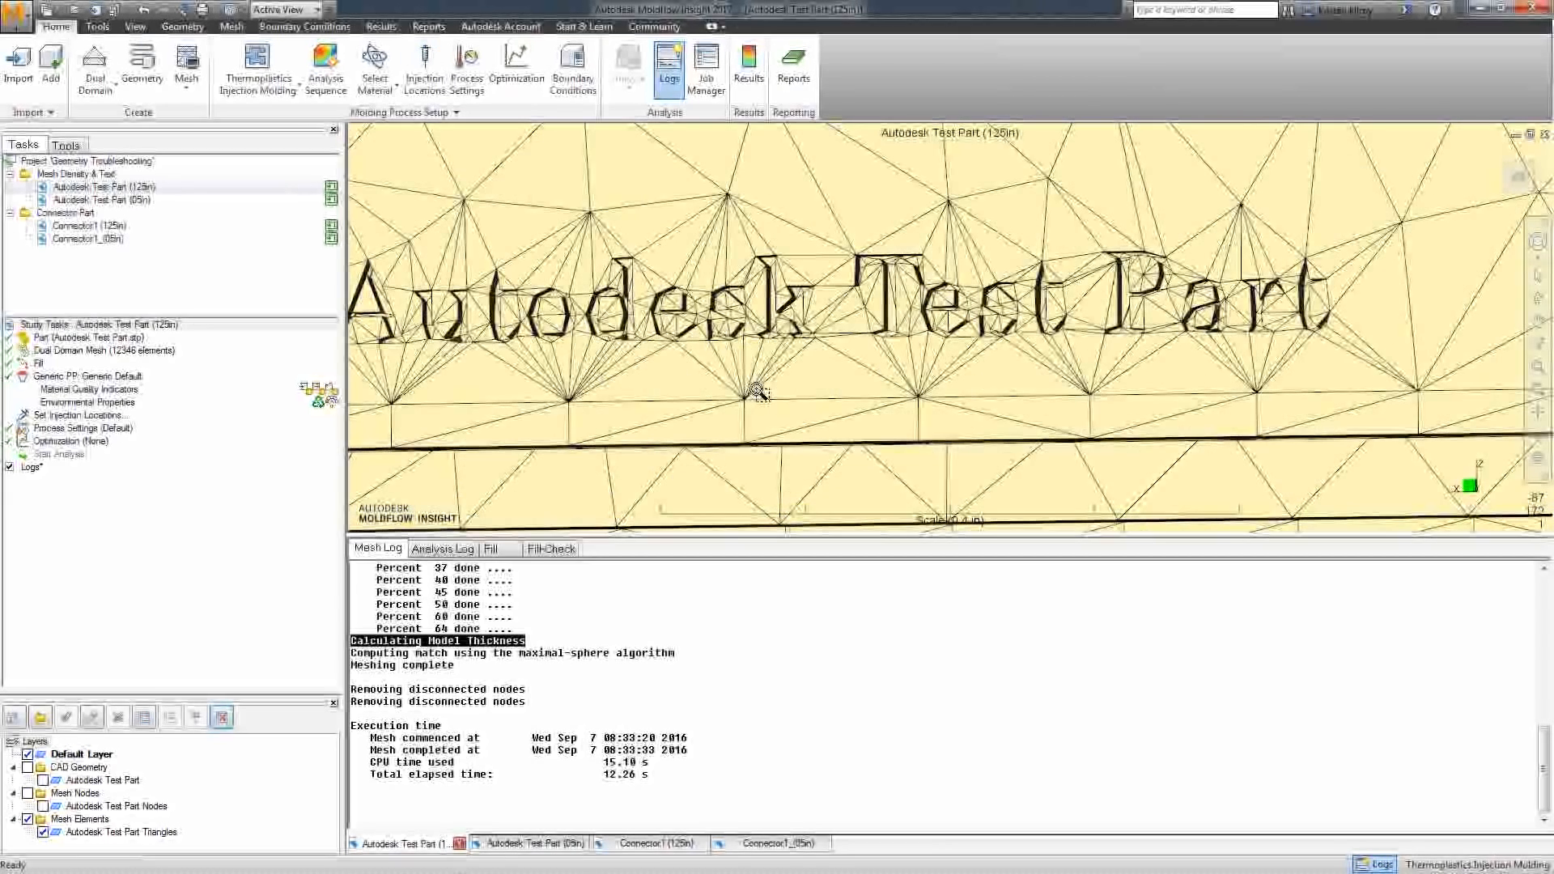
scroll(761, 400, "down", 1)
scroll(652, 373, "down", 5)
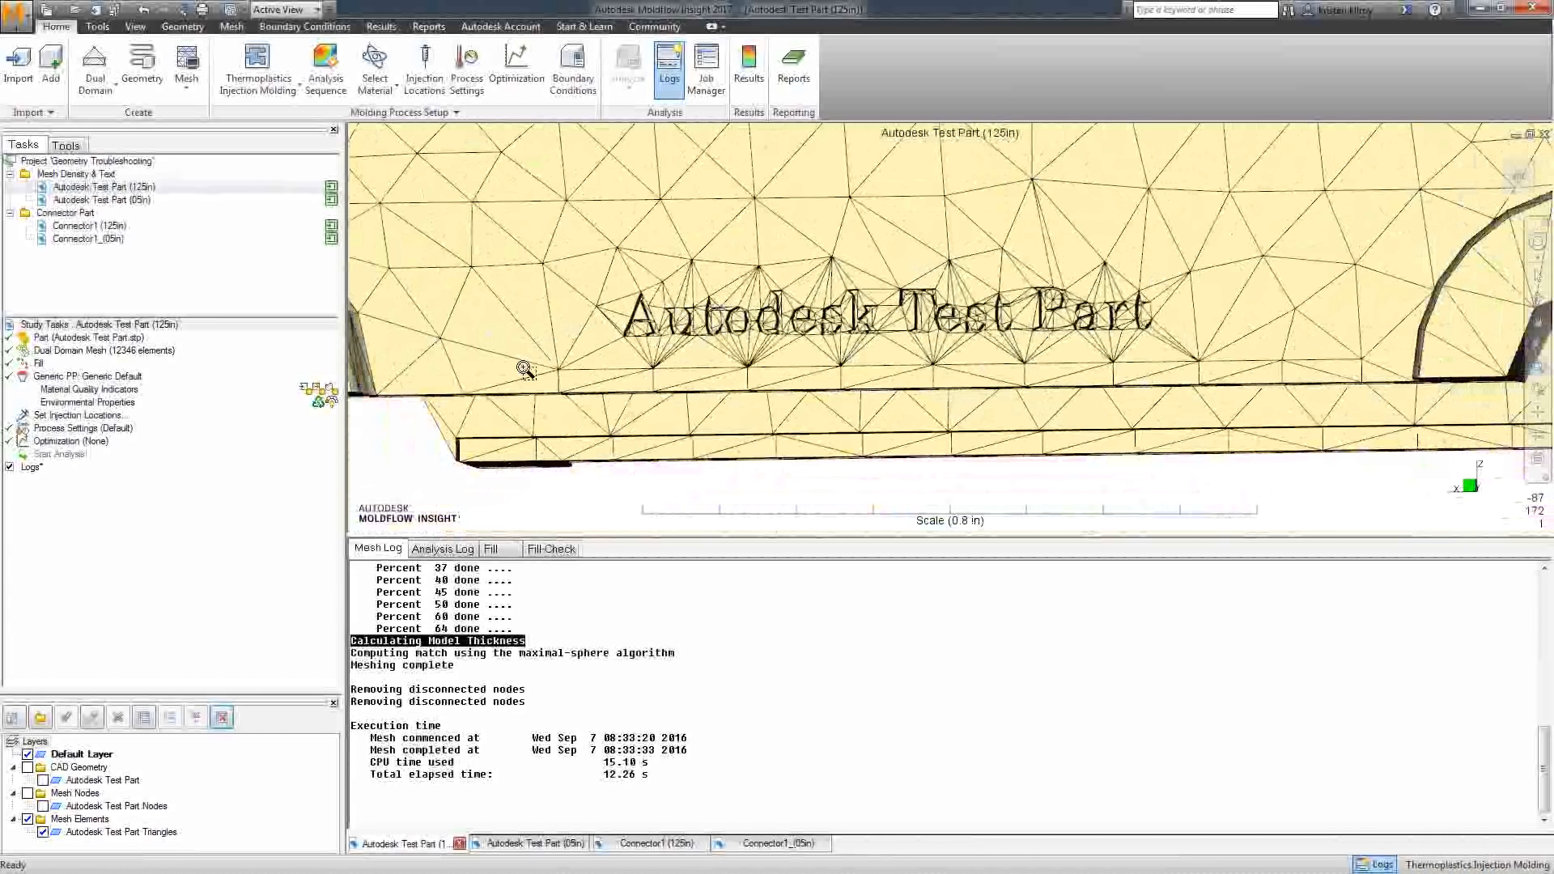
scroll(1271, 407, "down", 3)
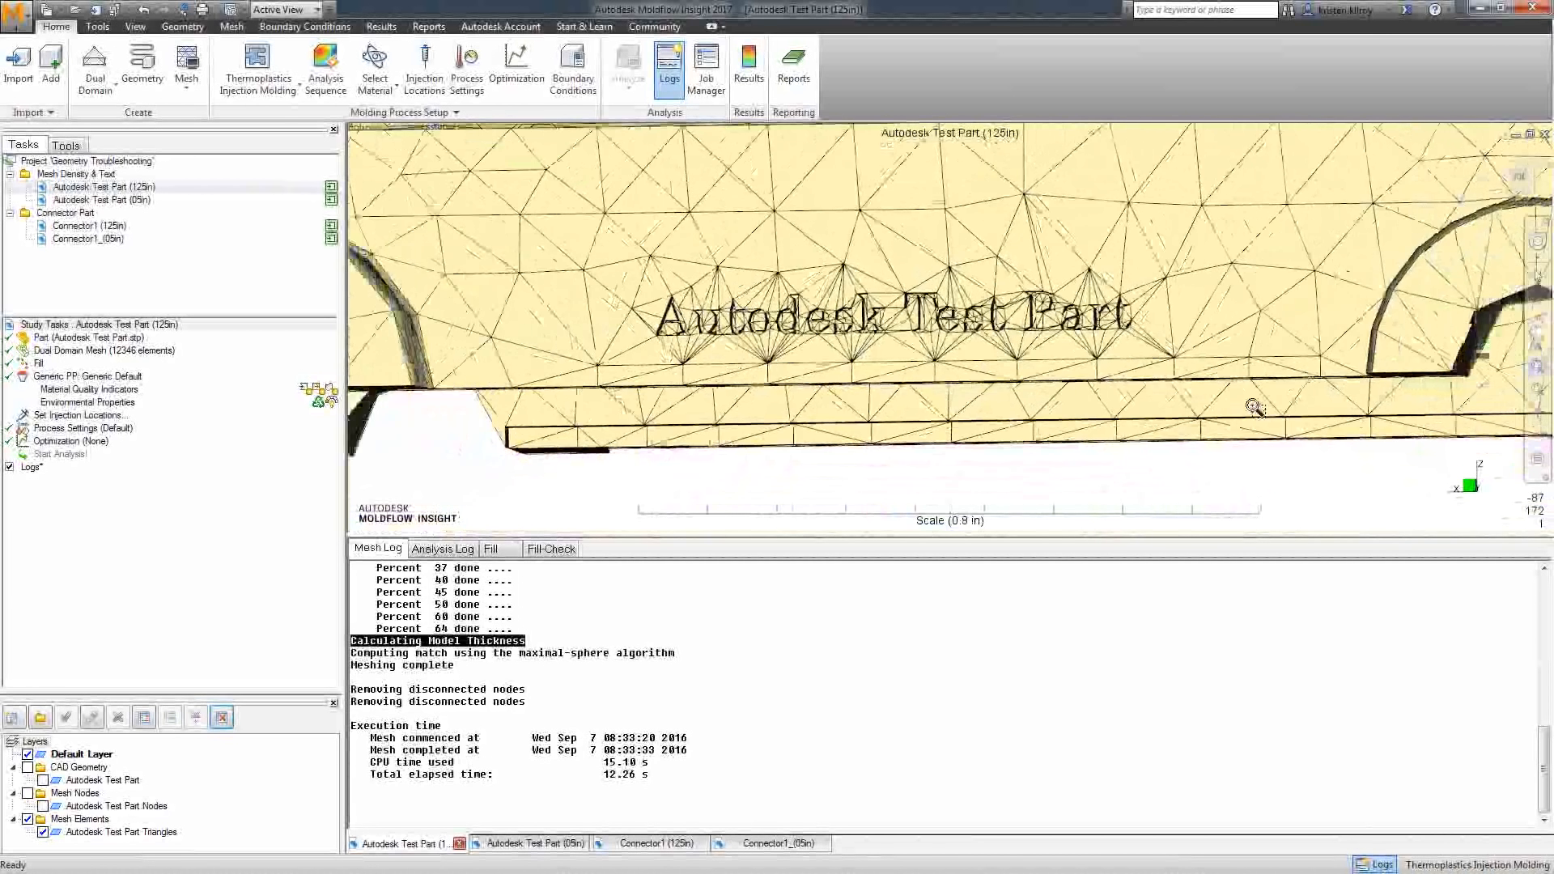
scroll(1184, 371, "down", 2)
middle_click_drag(1129, 344, 1072, 384)
scroll(804, 385, "down", 3)
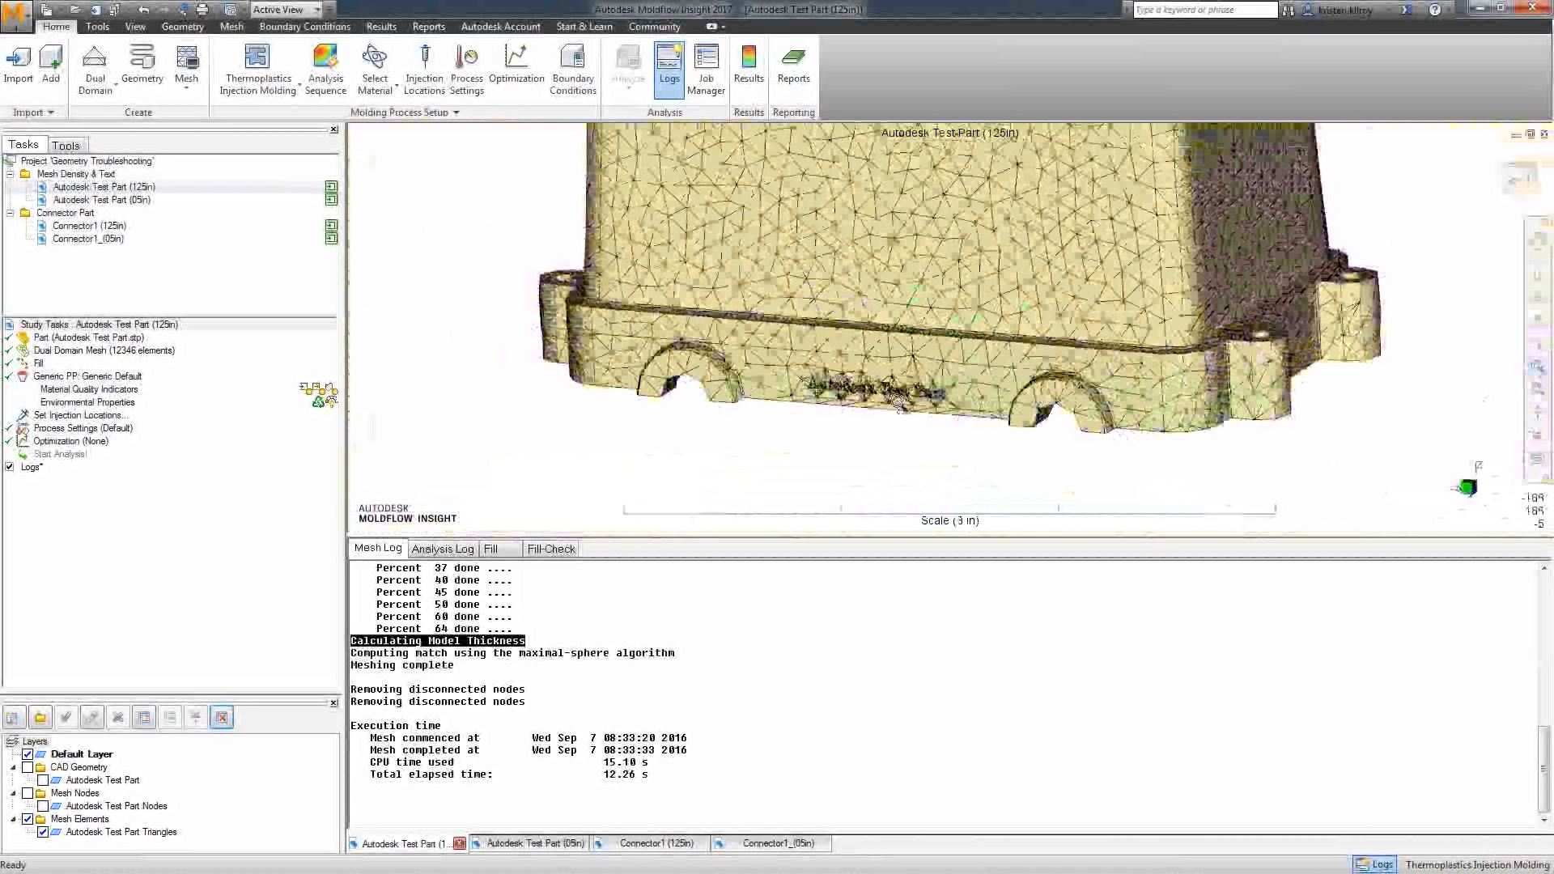
scroll(845, 447, "up", 2)
mouse_move(832, 442)
middle_mouse_down()
mouse_move(826, 429)
mouse_move(832, 462)
mouse_move(843, 357)
mouse_move(842, 374)
middle_mouse_up()
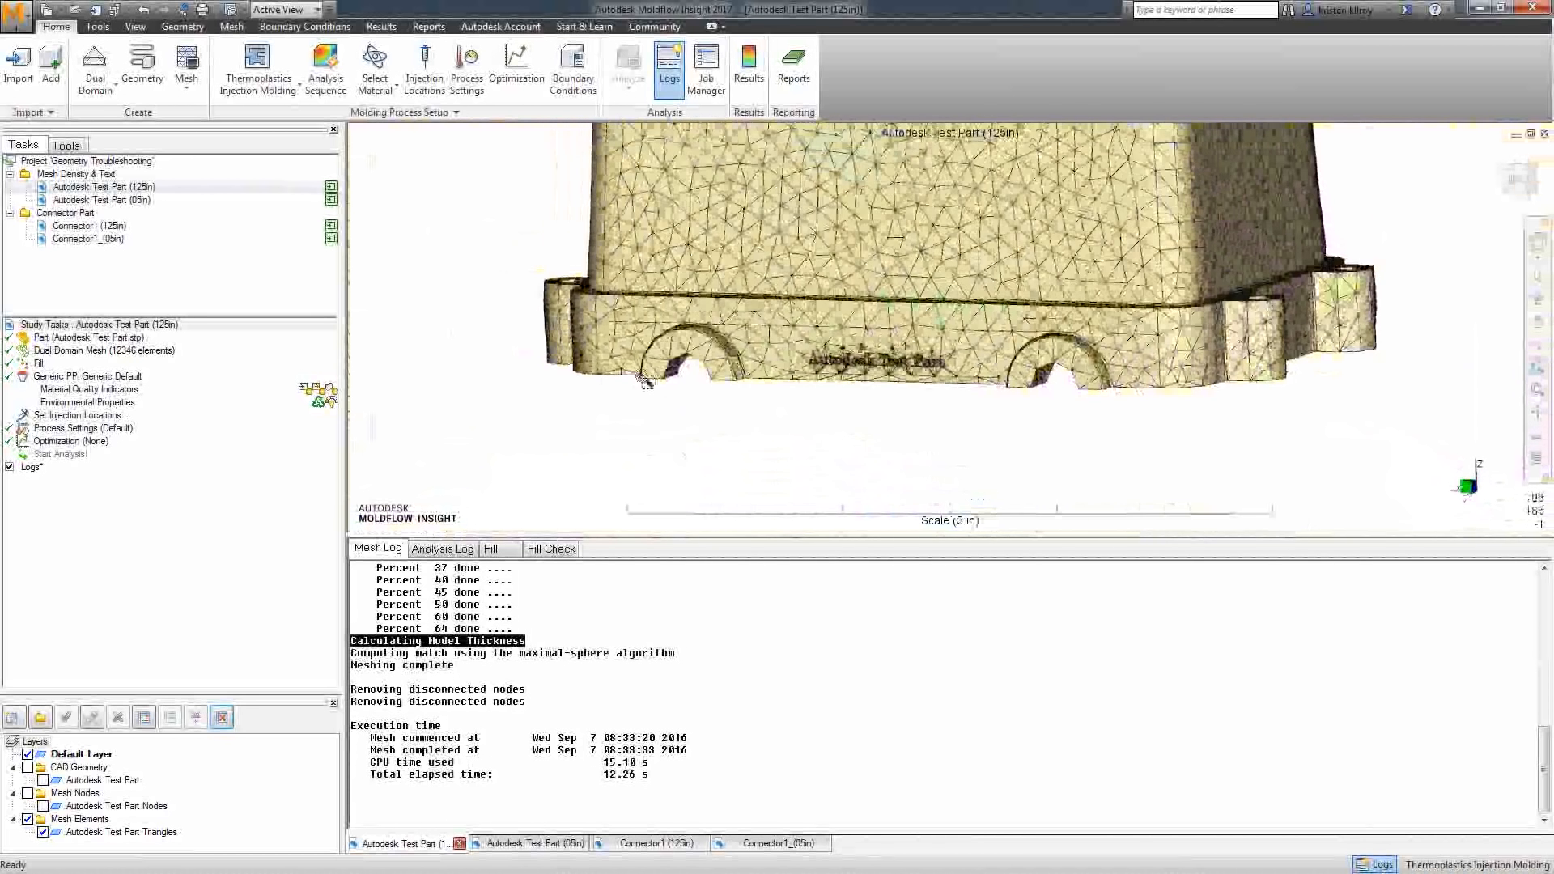
Examine closely the mesh around the arched cutouts on the base of the 125in model
scroll(690, 365, "down", 3)
scroll(690, 365, "up", 6)
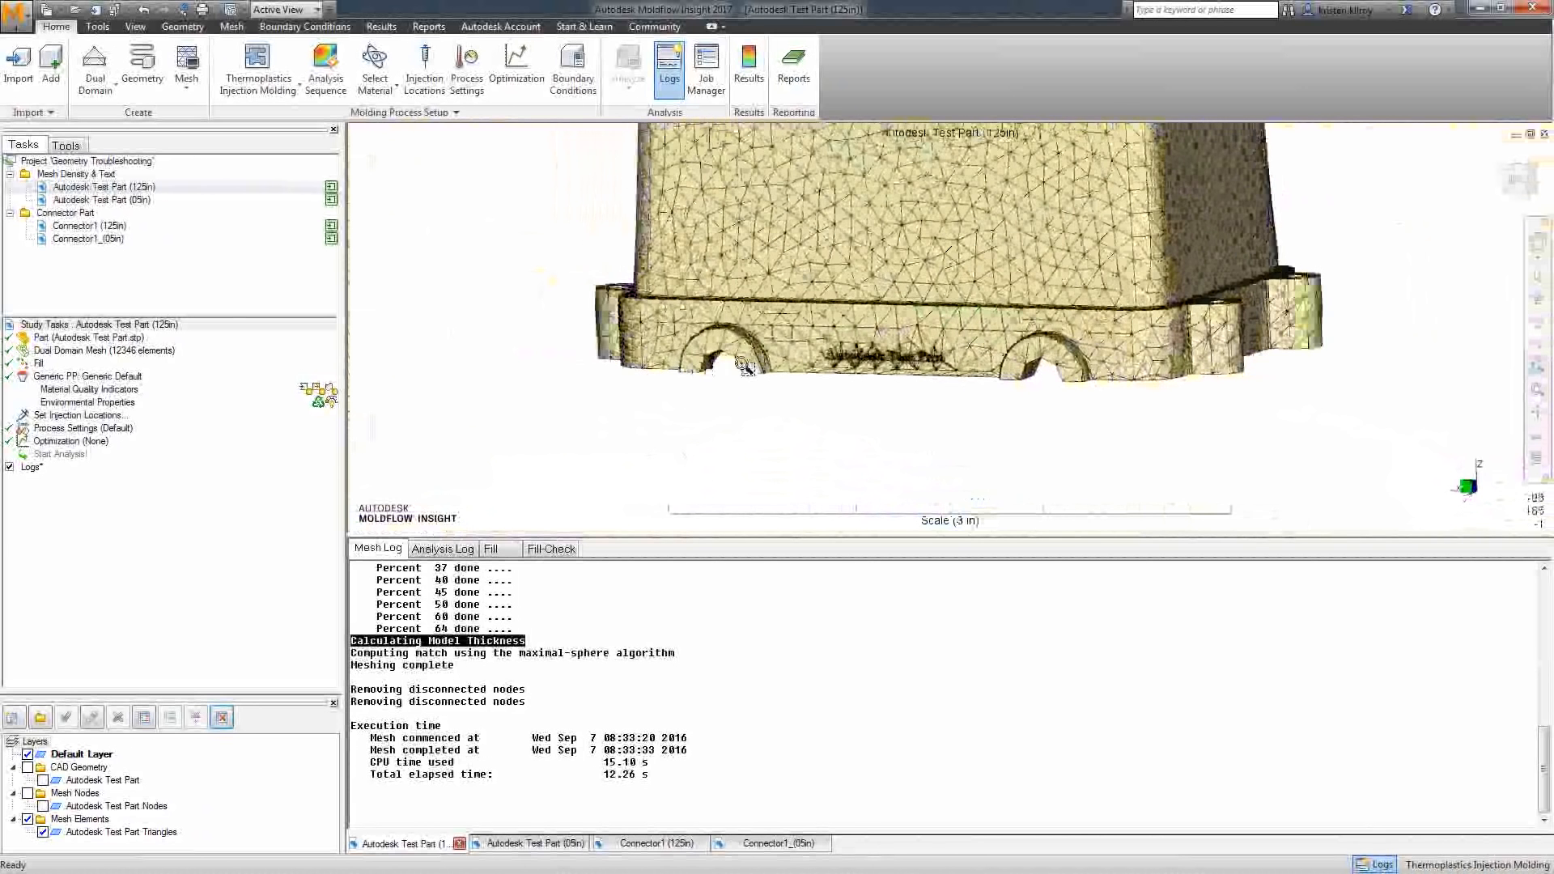
left_click_drag(657, 427, 659, 429)
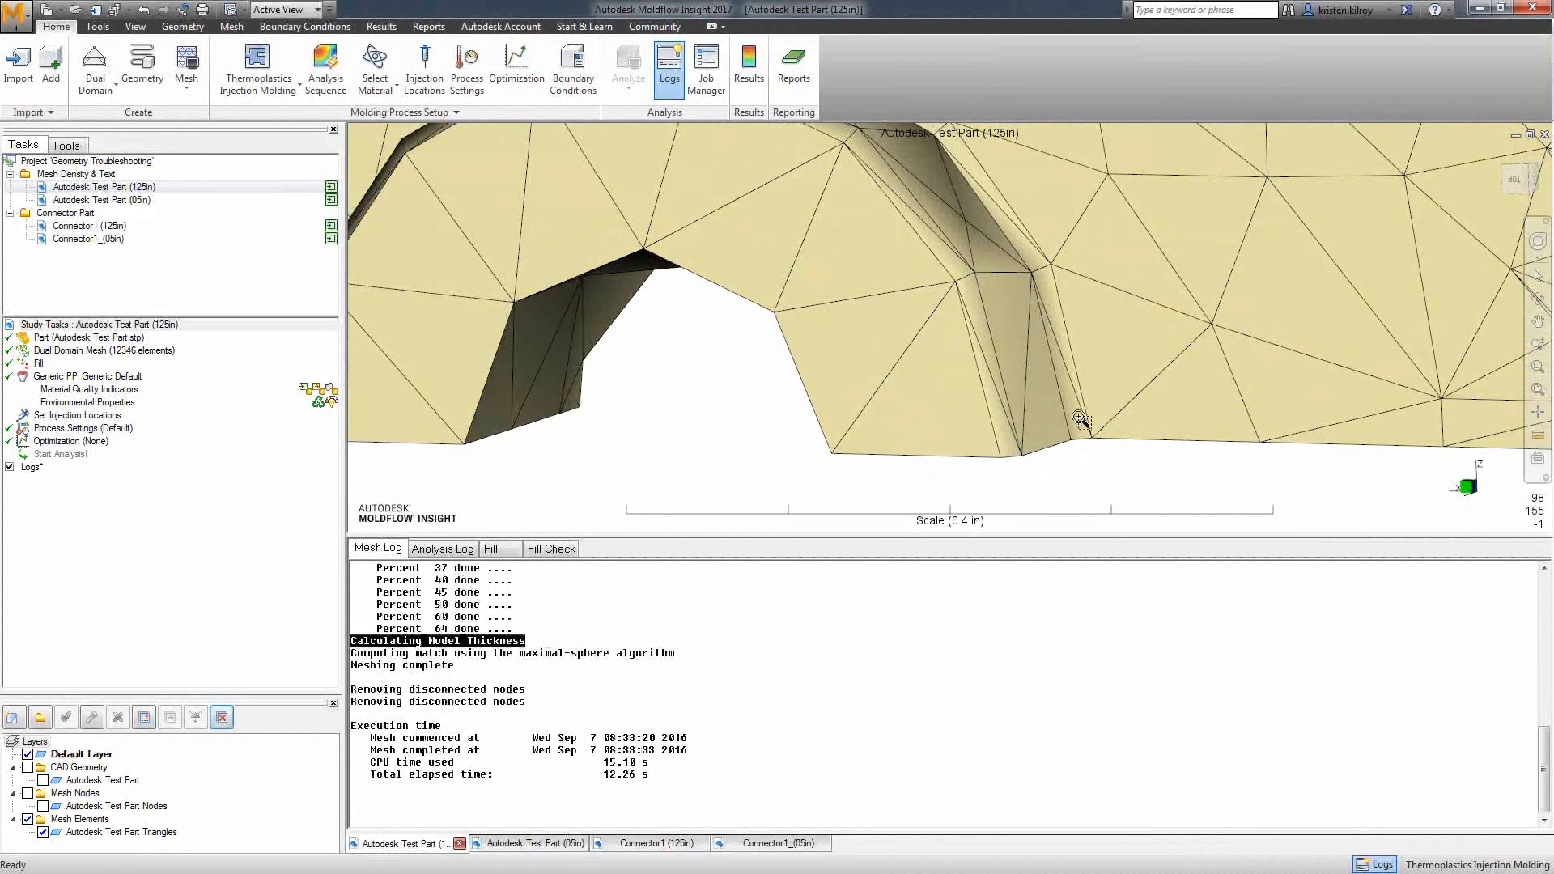
middle_click_drag(1024, 400, 625, 257)
scroll(958, 319, "down", 3)
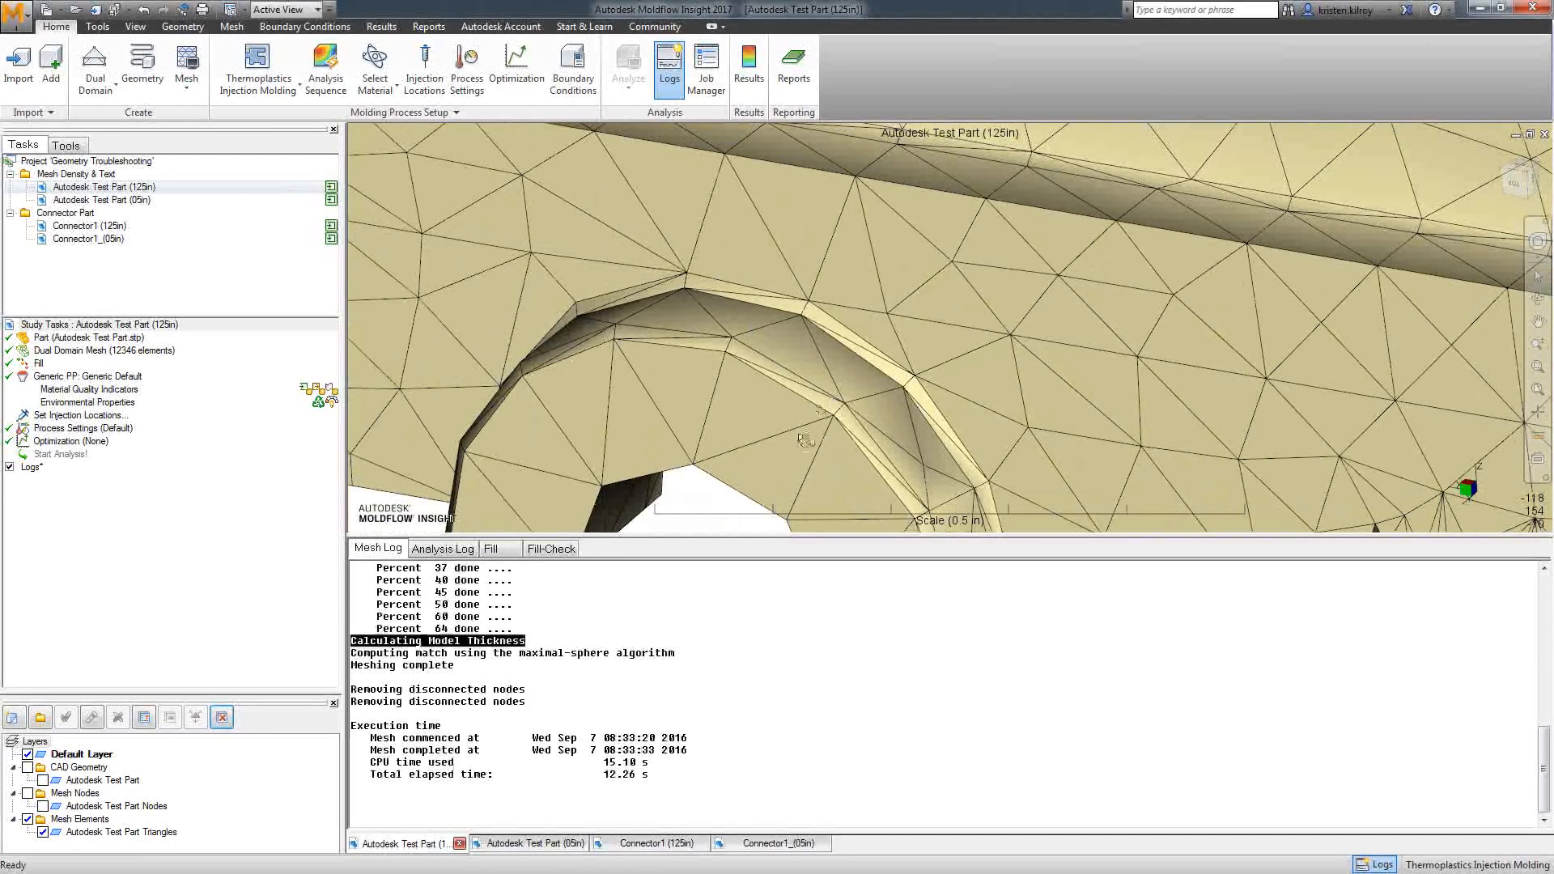
middle_click_drag(800, 437, 840, 363)
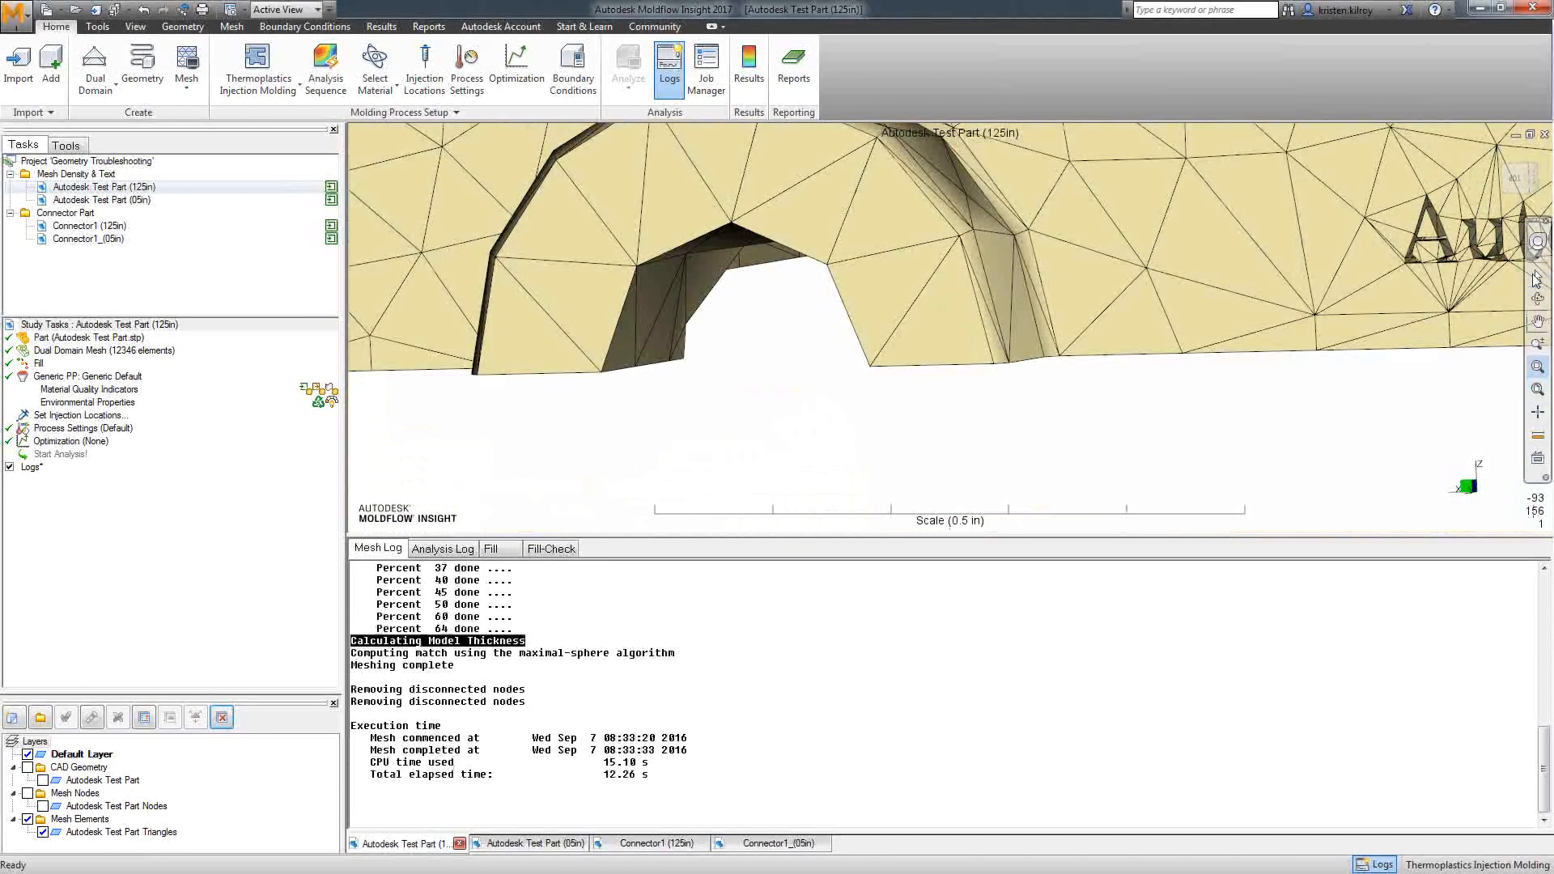
Open the Connector1 (125in) study and examine its mesh from several sides
left_click(658, 845)
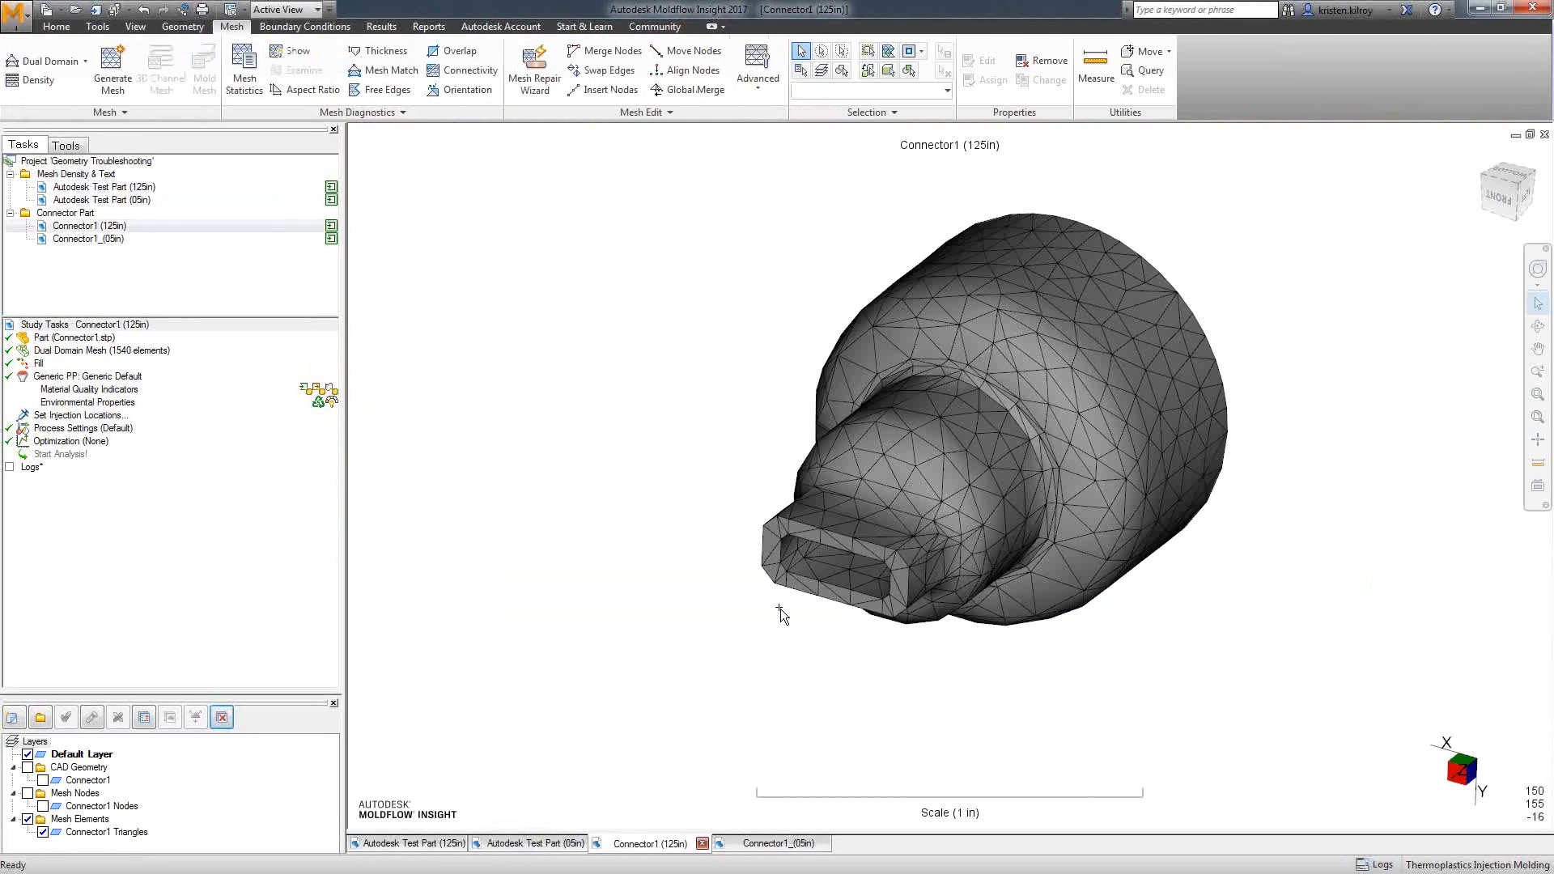
mouse_move(713, 629)
middle_mouse_down()
mouse_move(635, 604)
mouse_move(704, 642)
mouse_move(749, 614)
mouse_move(725, 576)
mouse_move(788, 560)
mouse_move(1092, 579)
mouse_move(1193, 589)
mouse_move(1360, 668)
mouse_move(1082, 610)
mouse_move(988, 458)
middle_mouse_up()
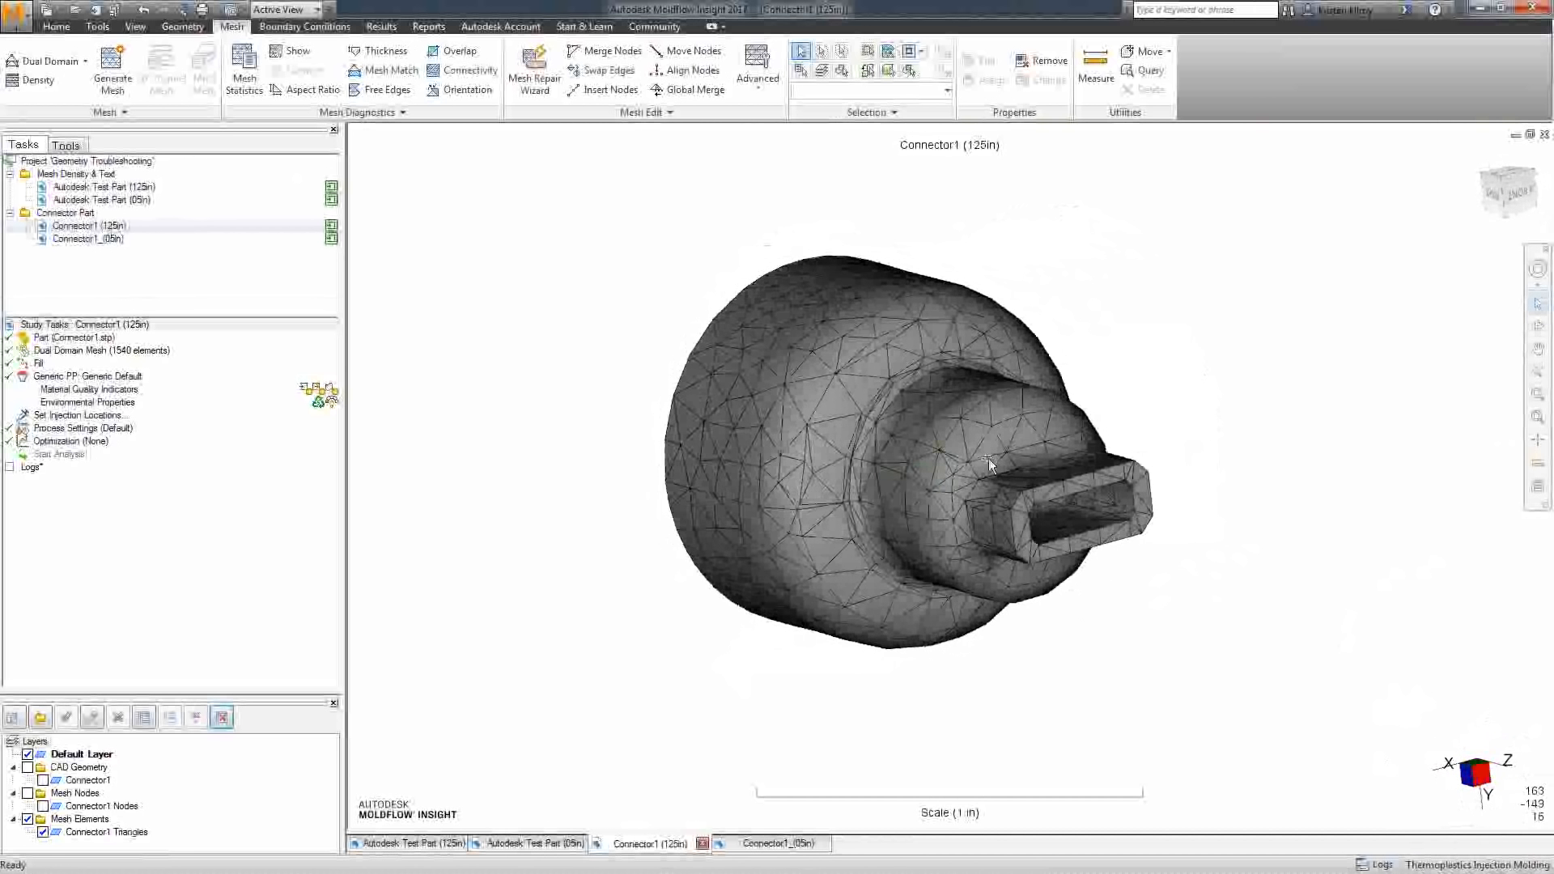
middle_click_drag(984, 512, 981, 403)
middle_click_drag(997, 517, 802, 635)
Open the Connector1_(05in) study and examine the finer mesh over the whole connector
left_click(781, 843)
middle_click_drag(941, 617, 1063, 603)
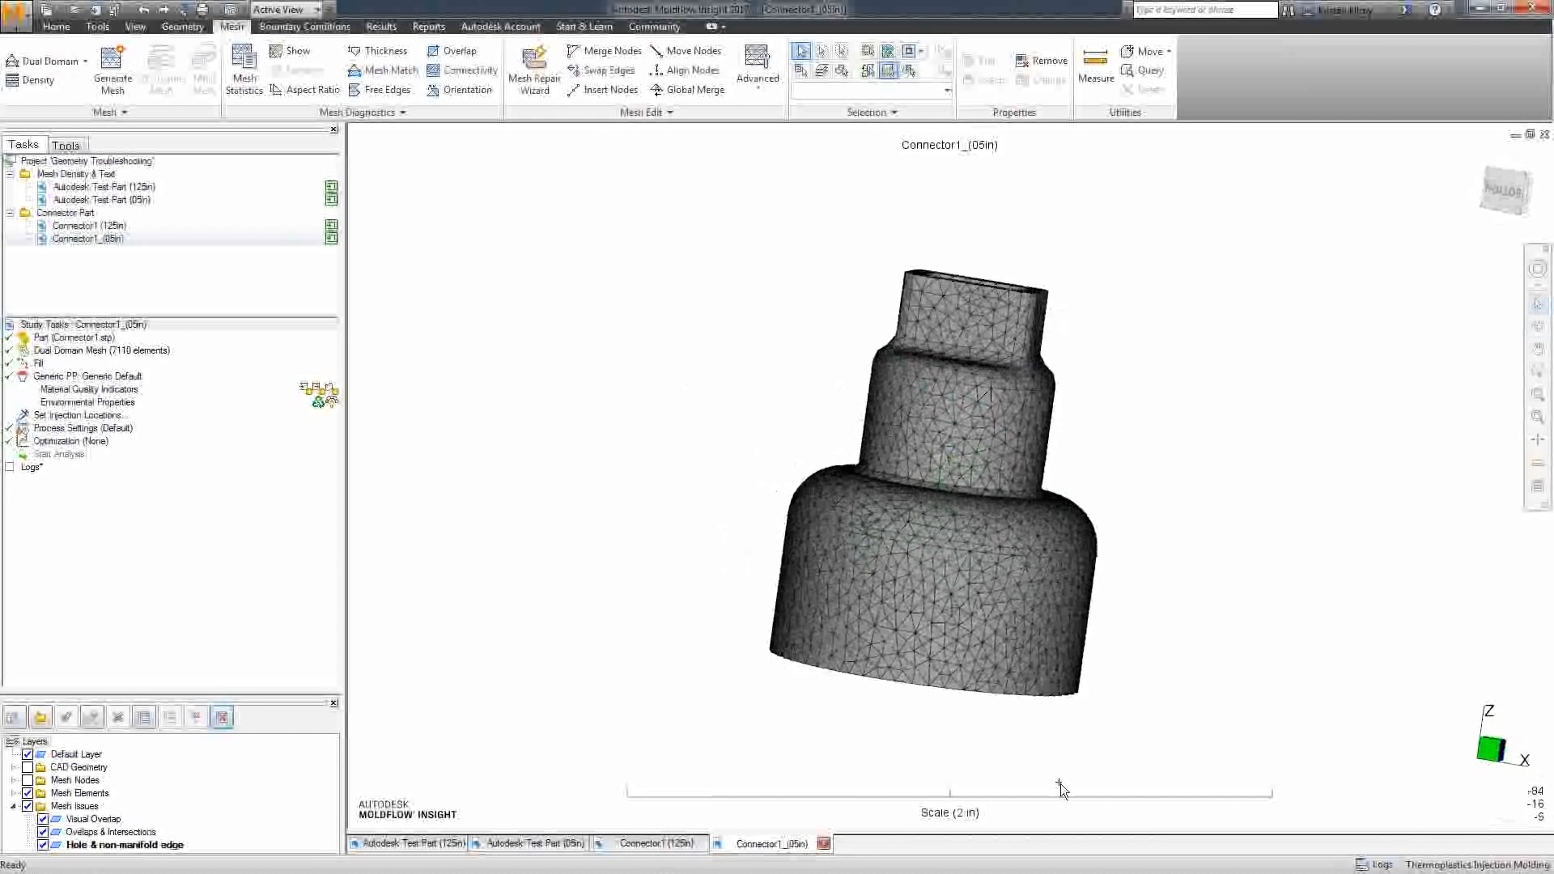
scroll(1012, 560, "up", 2)
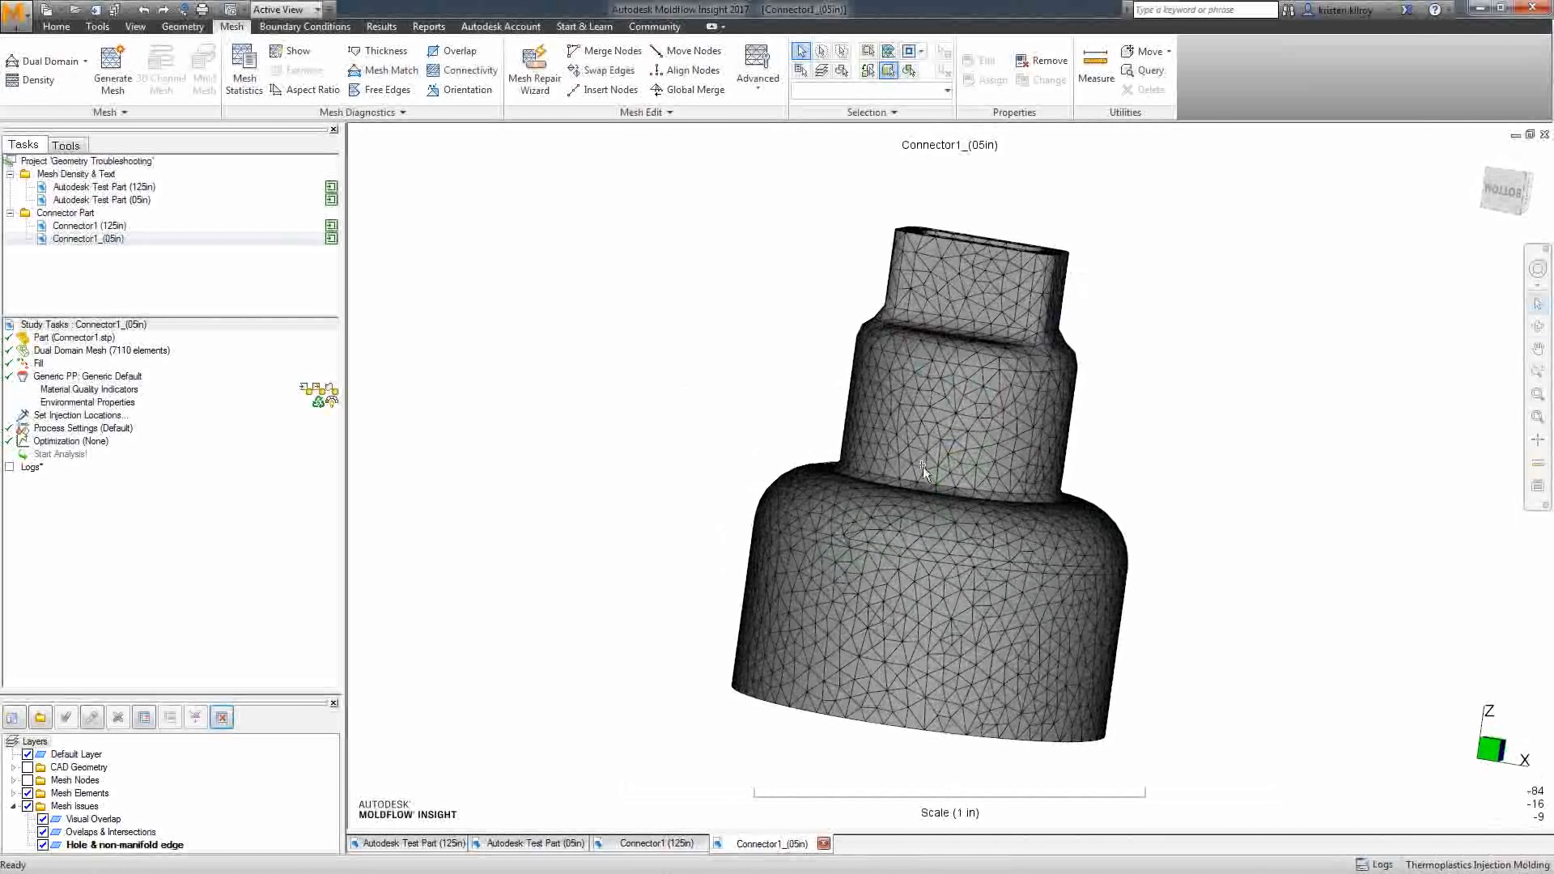
middle_click_drag(921, 465, 823, 485)
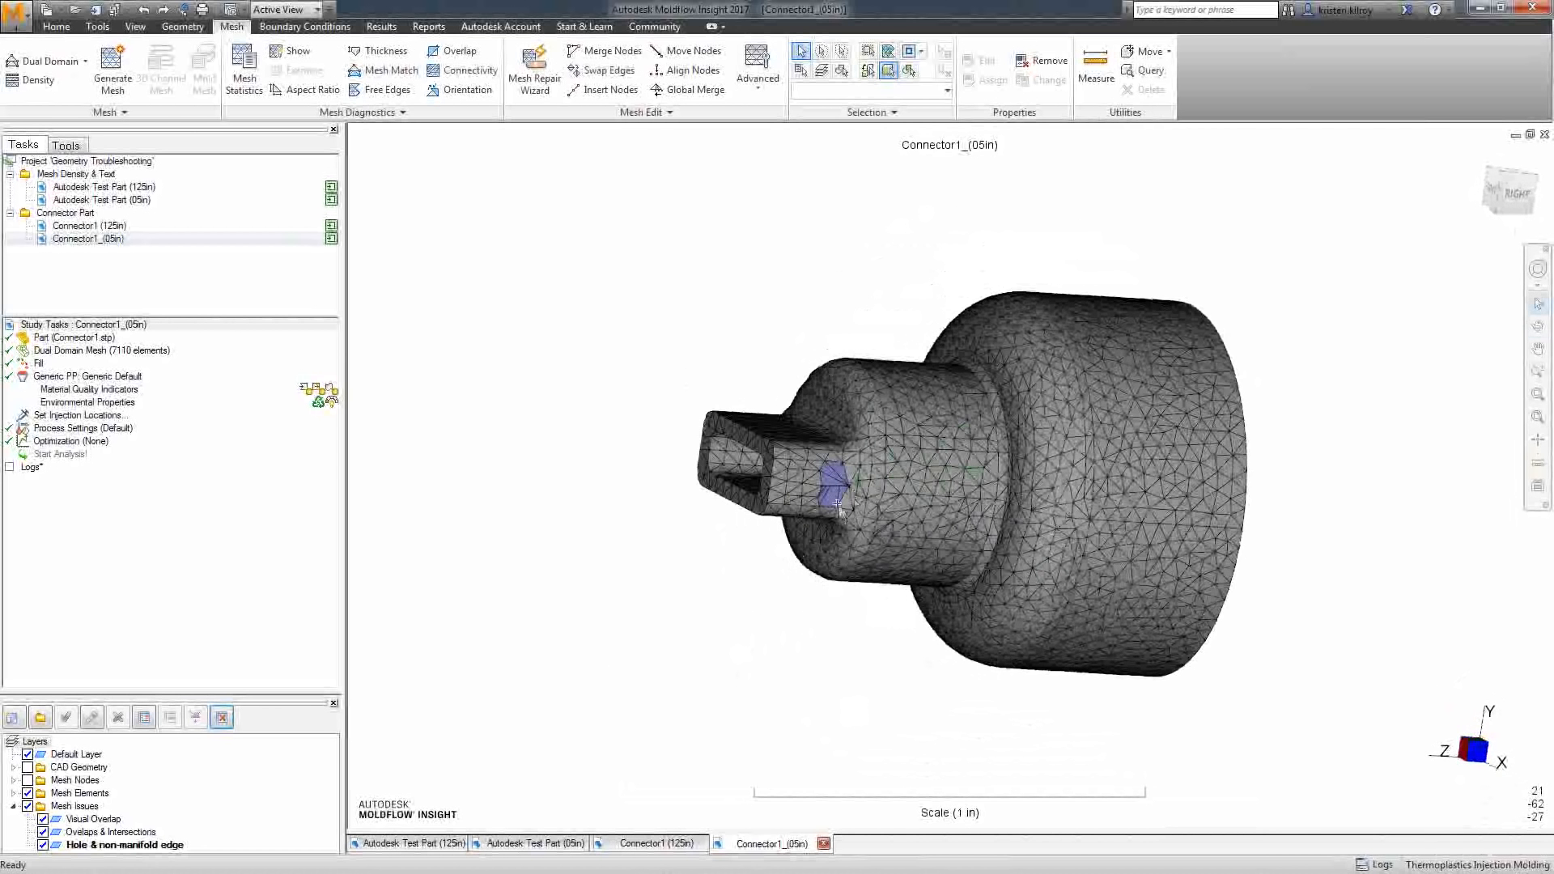
Examine closely the coloured mesh patches on the sides of the rectangular tip and the mesh around the opening in the large rounded shoulder
scroll(795, 536, "up", 5)
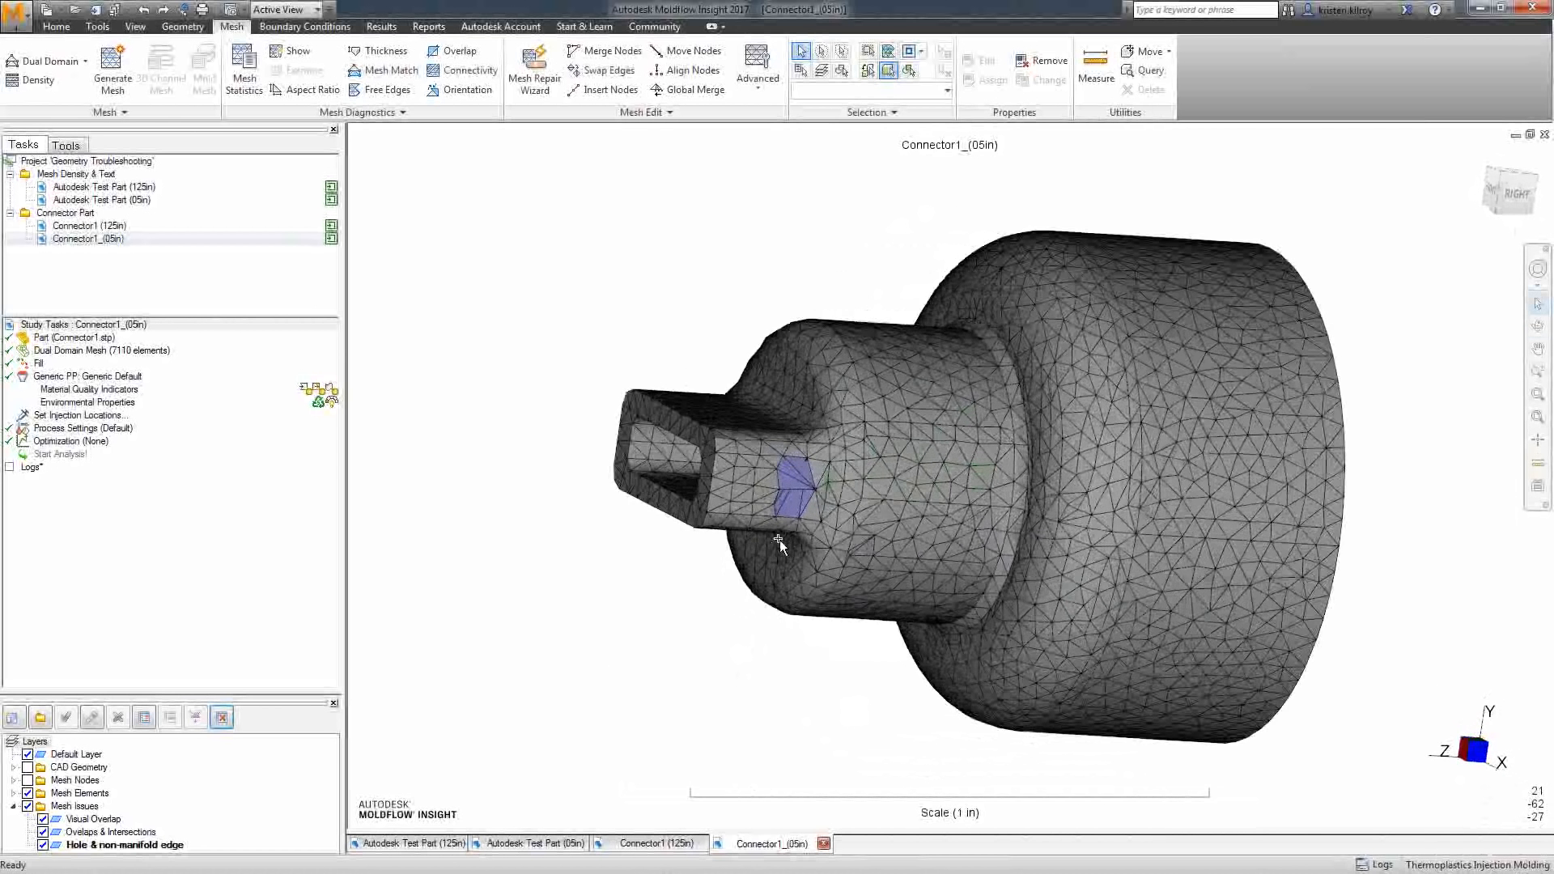
scroll(722, 531, "up", 2)
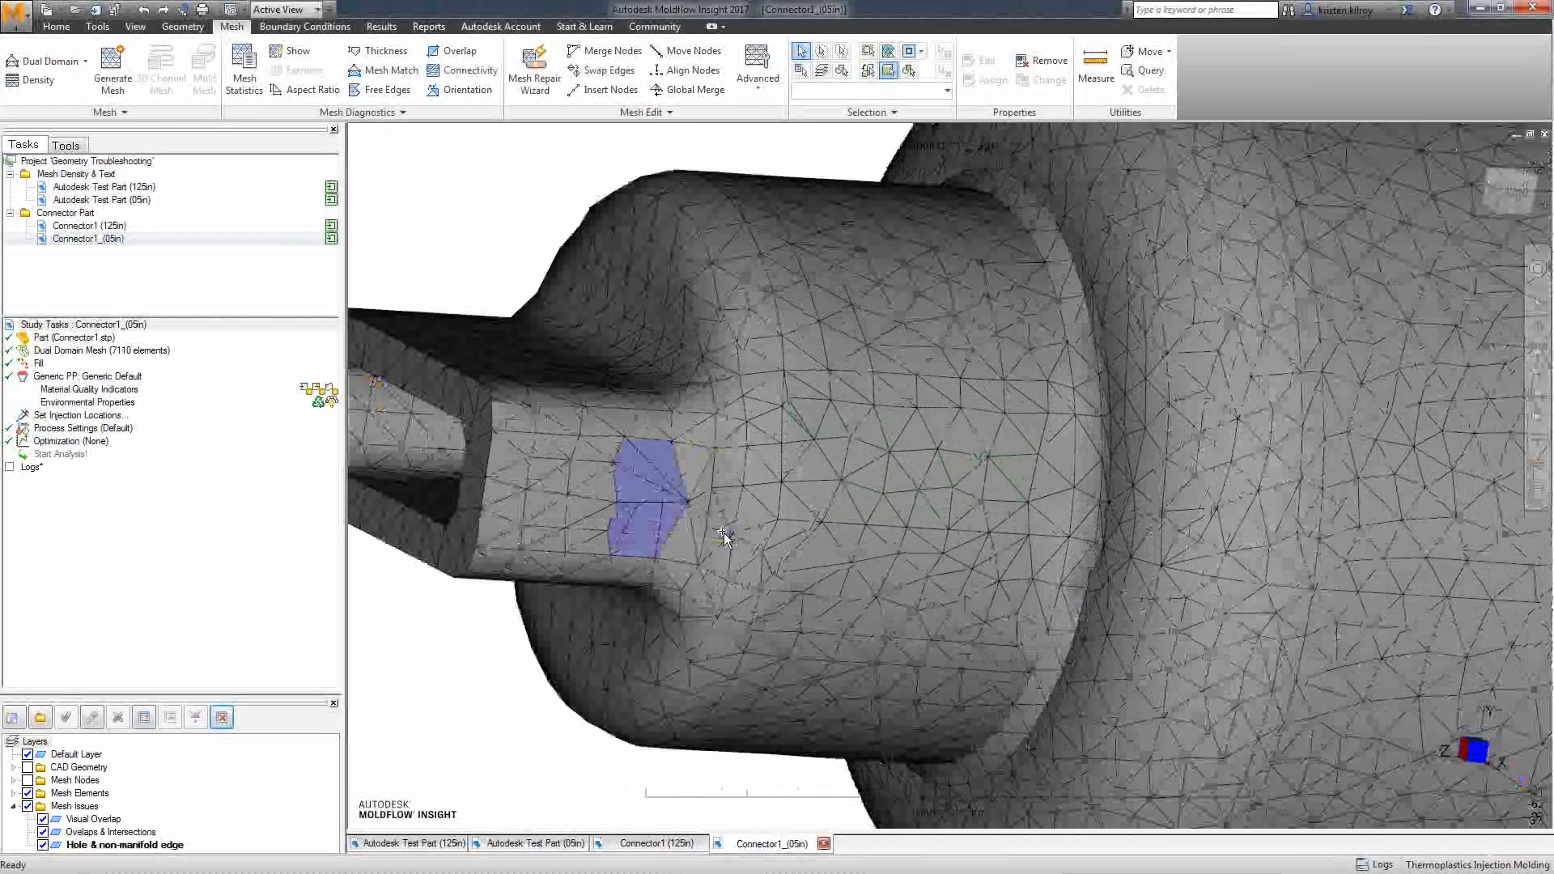
scroll(723, 532, "up", 2)
scroll(695, 479, "down", 2)
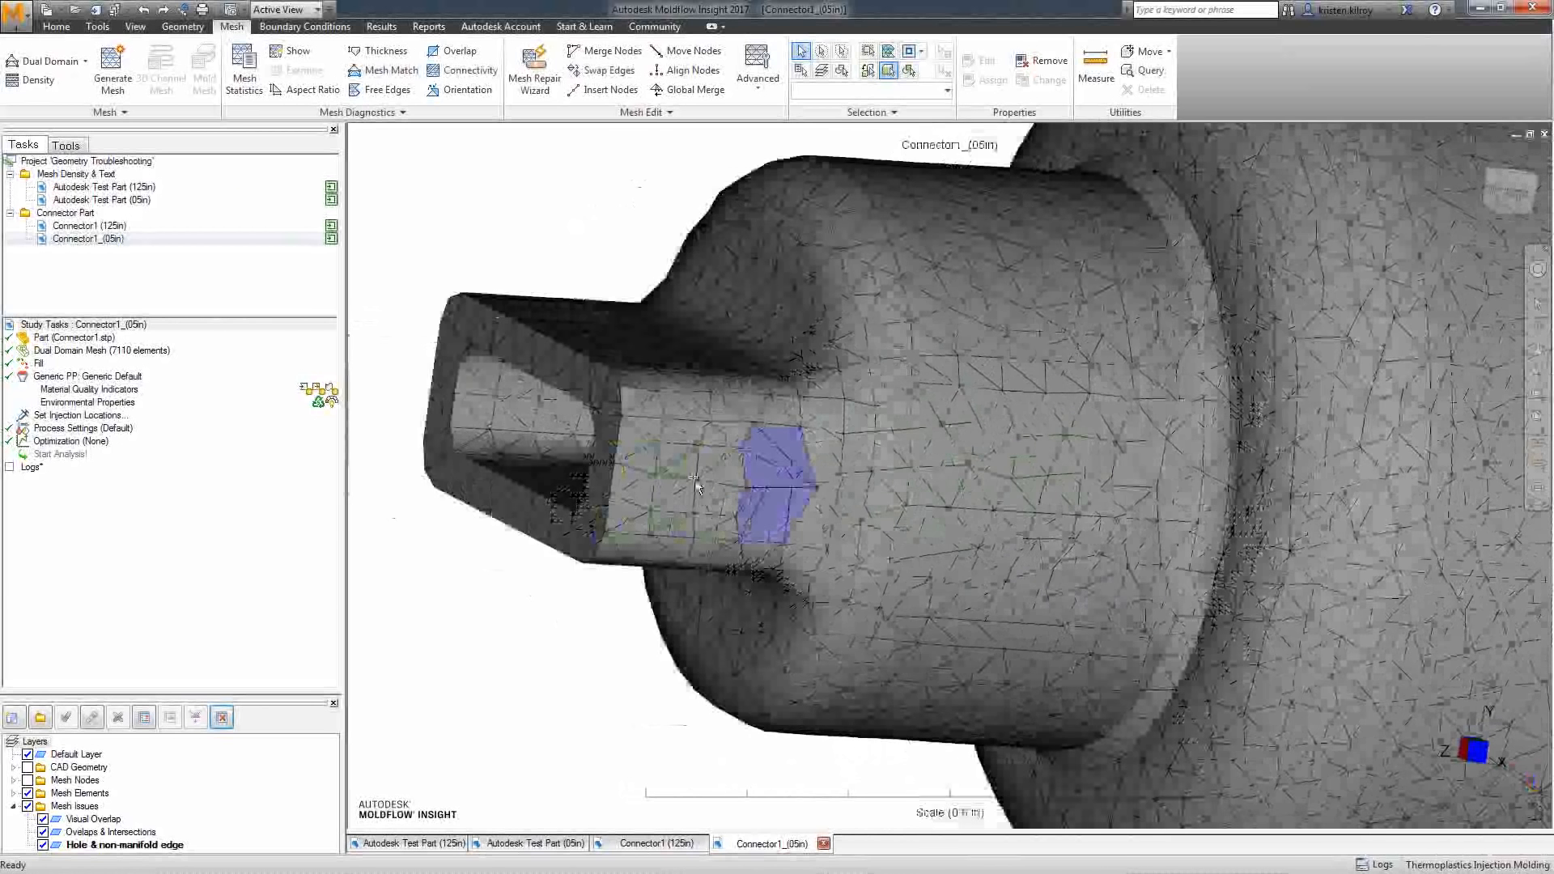
scroll(680, 461, "up", 5)
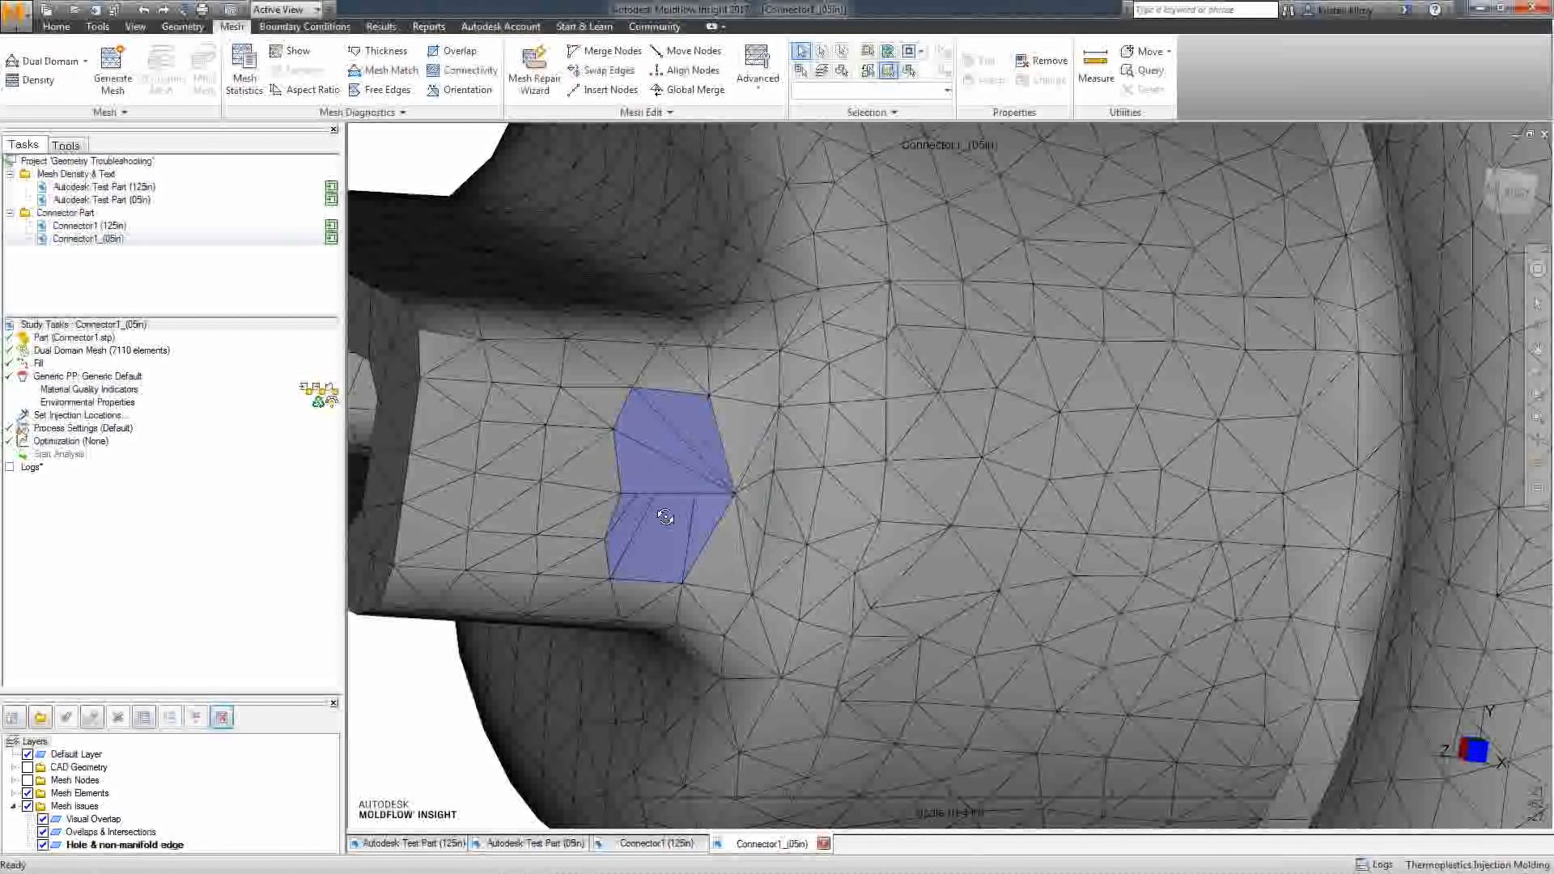
left_click_drag(665, 517, 798, 439)
mouse_move(798, 439)
middle_mouse_down()
mouse_move(800, 531)
mouse_move(796, 468)
middle_mouse_up()
middle_click_drag(1202, 343, 1196, 320)
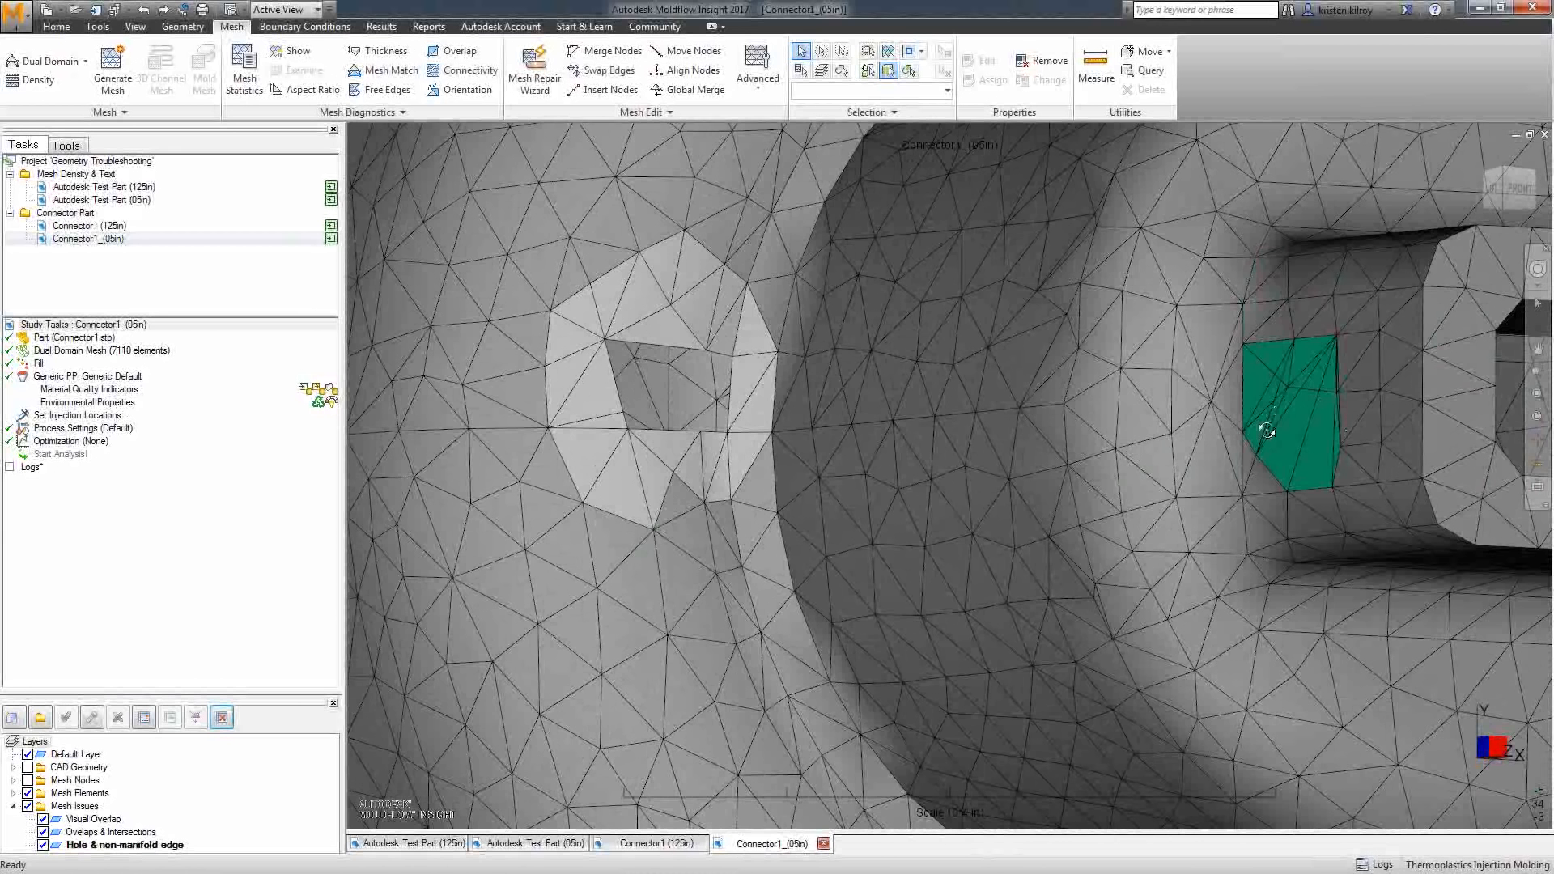
middle_click_drag(1267, 430, 950, 439)
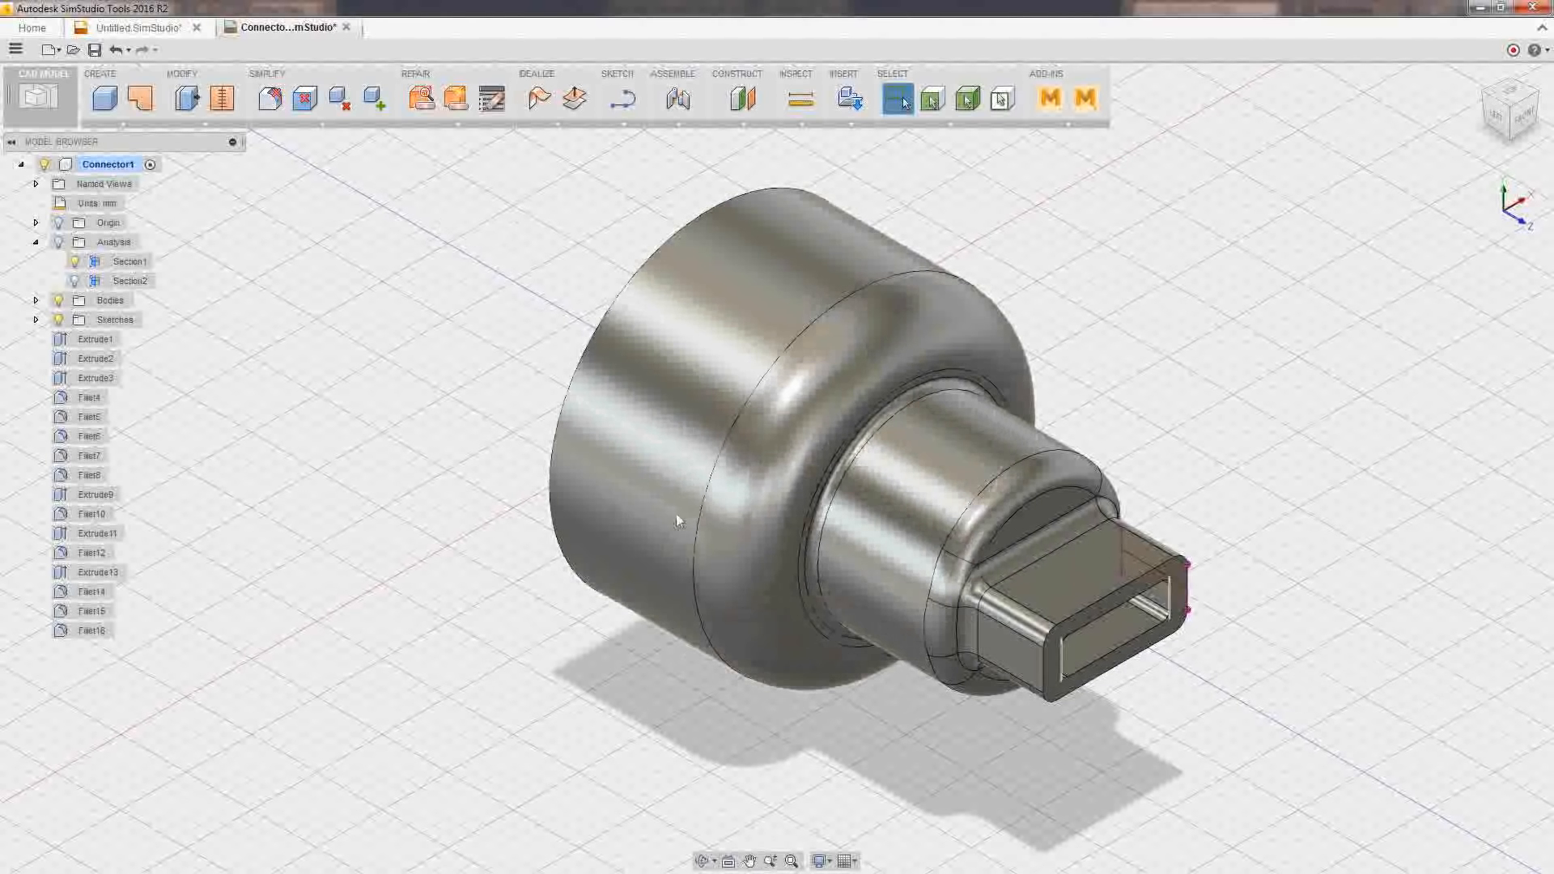
left_click(113, 124)
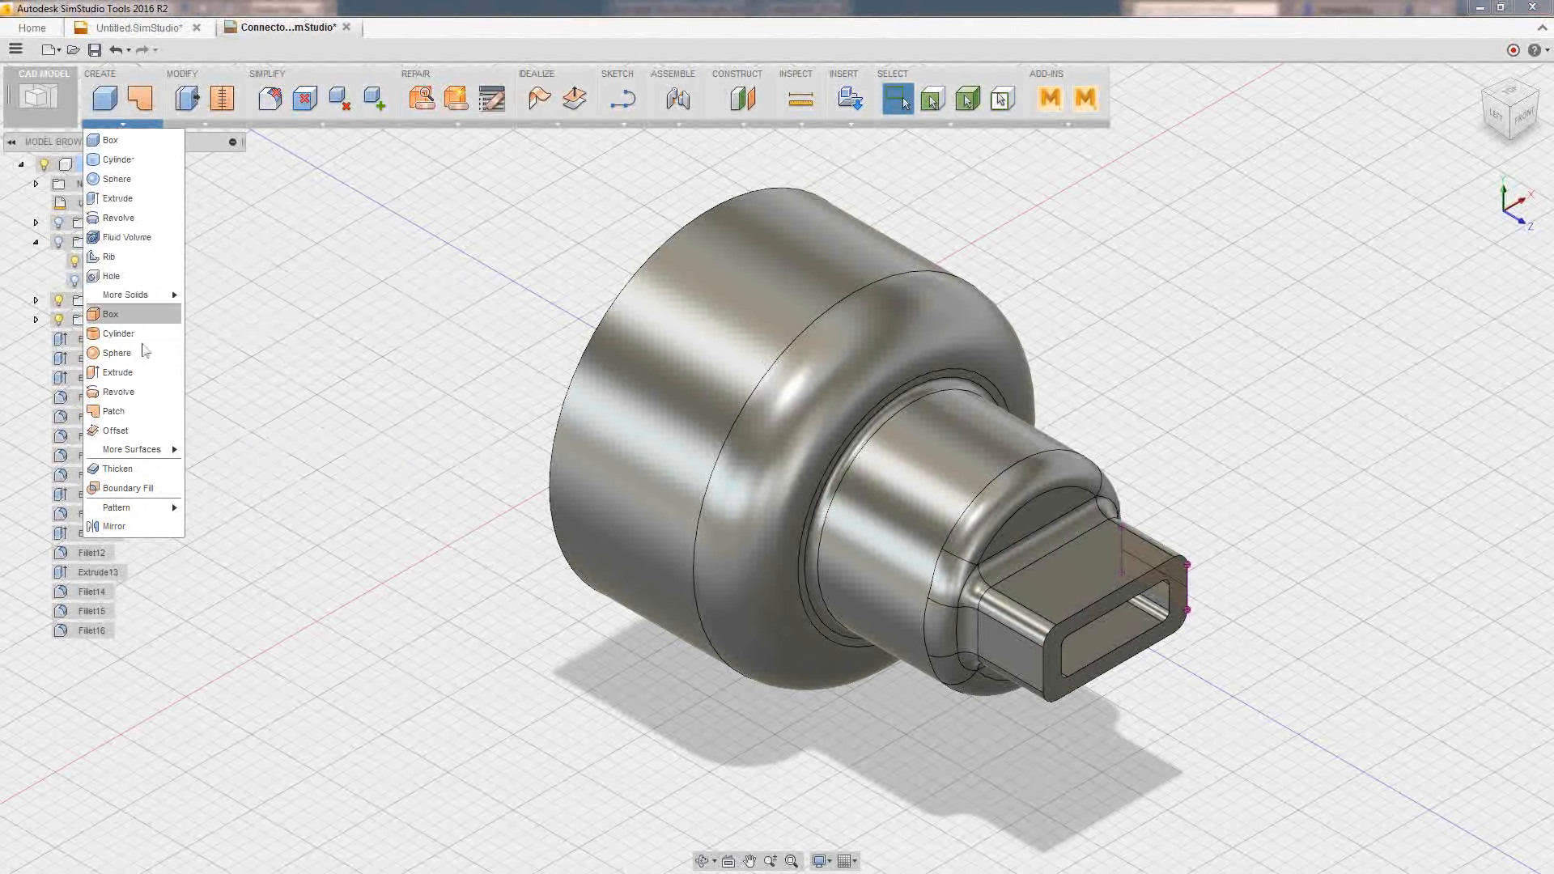
left_click(199, 119)
left_click(205, 123)
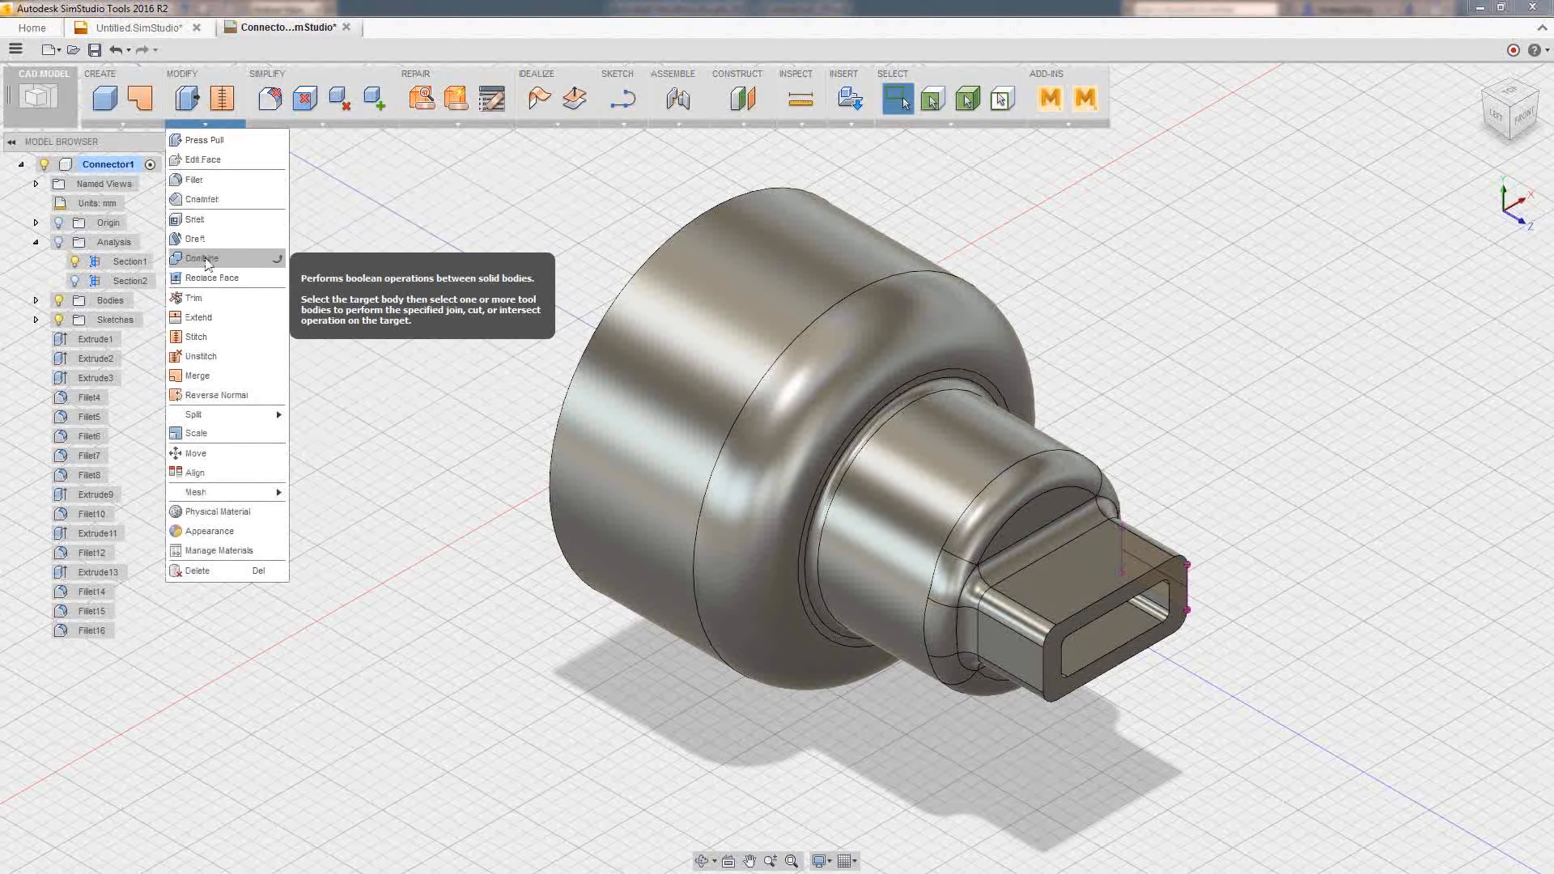
left_click(386, 249)
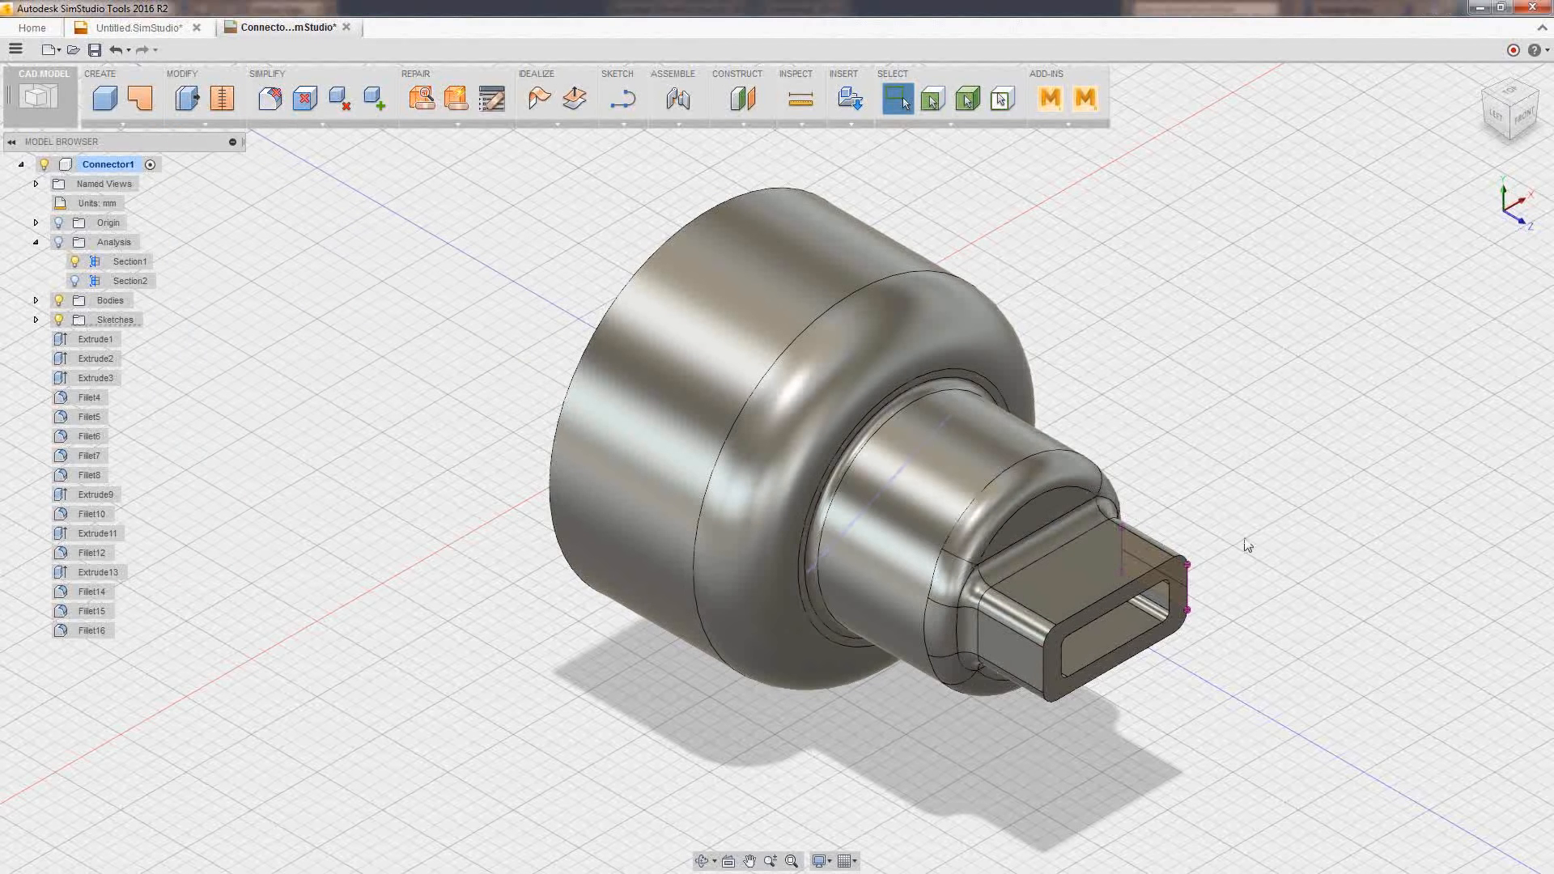
Examine closely the rectangular sketch and its centre line on the side face of the connector's rectangular tip
middle_click_drag(1239, 536, 1046, 589, "shift")
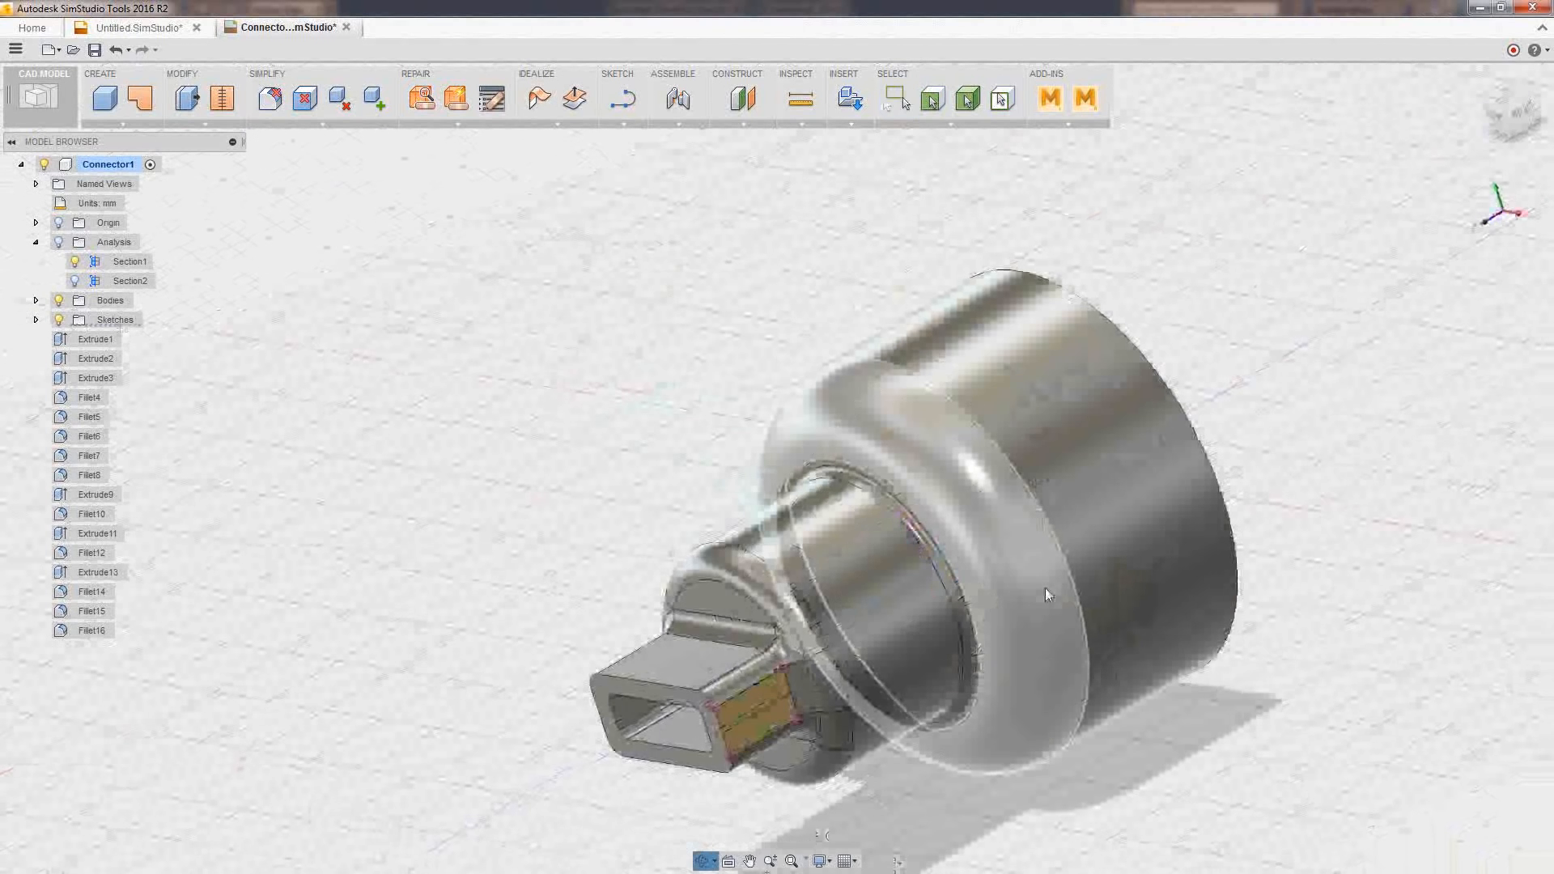
scroll(681, 779, "up", 2)
scroll(682, 780, "up", 3)
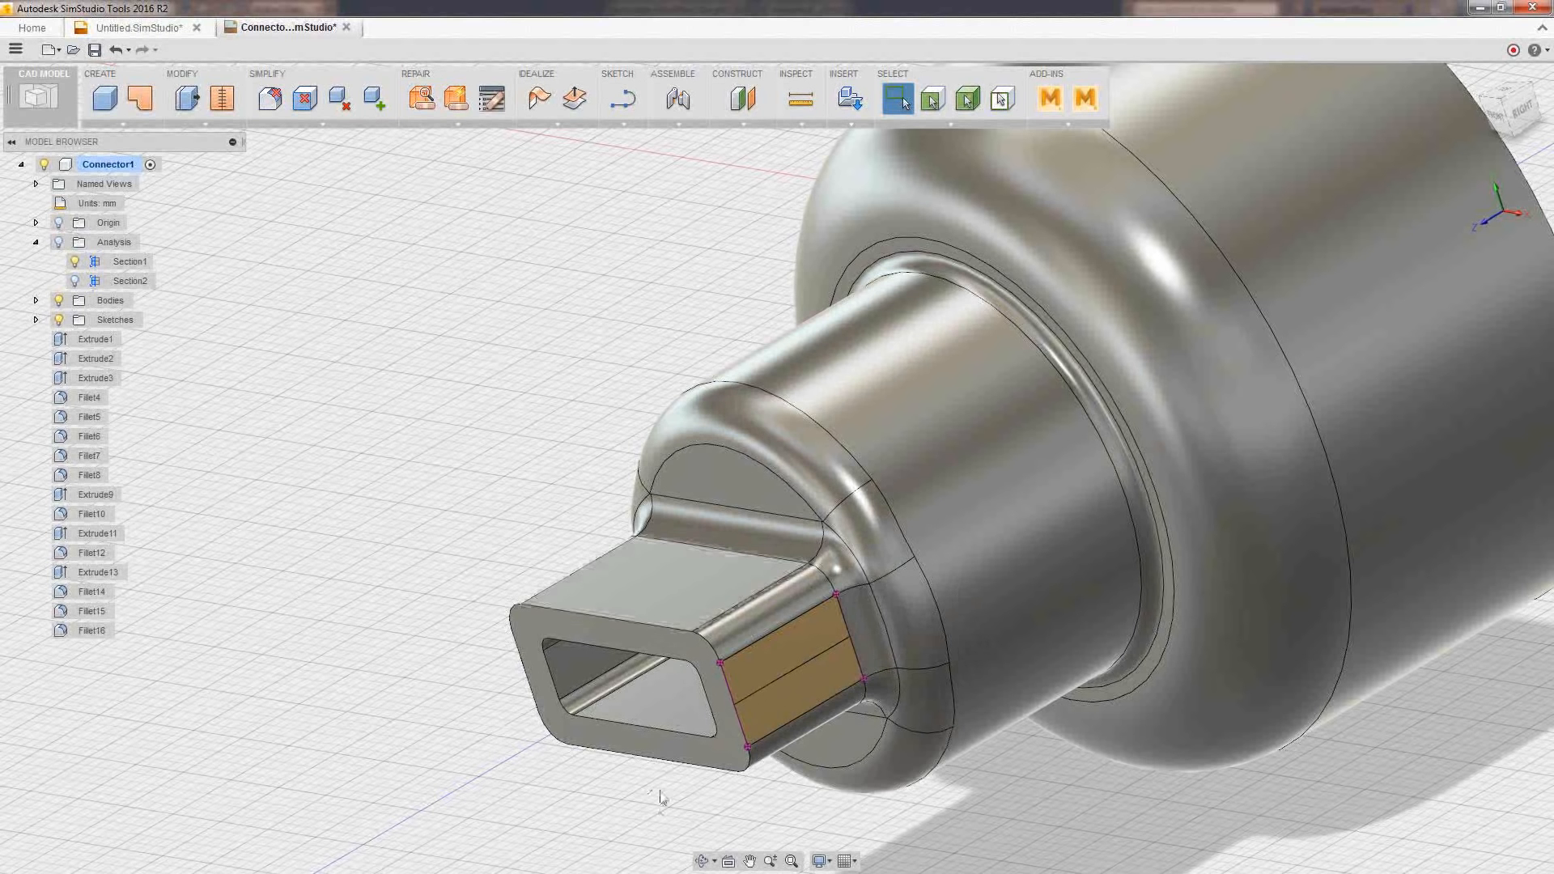
middle_click_drag(647, 782, 597, 727, "shift")
scroll(549, 611, "up", 5)
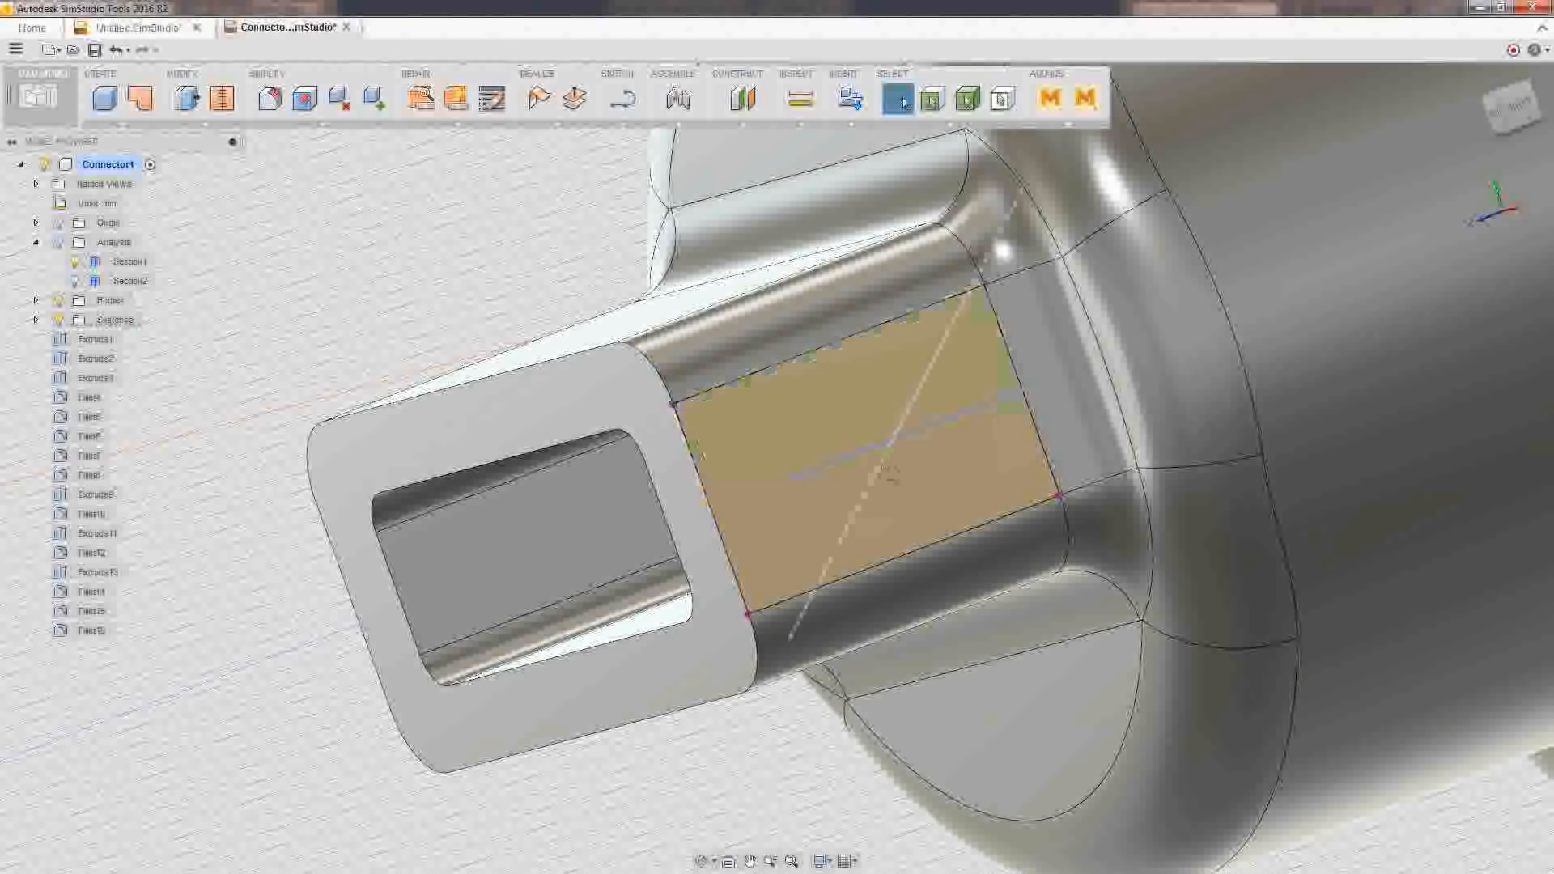
middle_click_drag(891, 475, 989, 395, "shift")
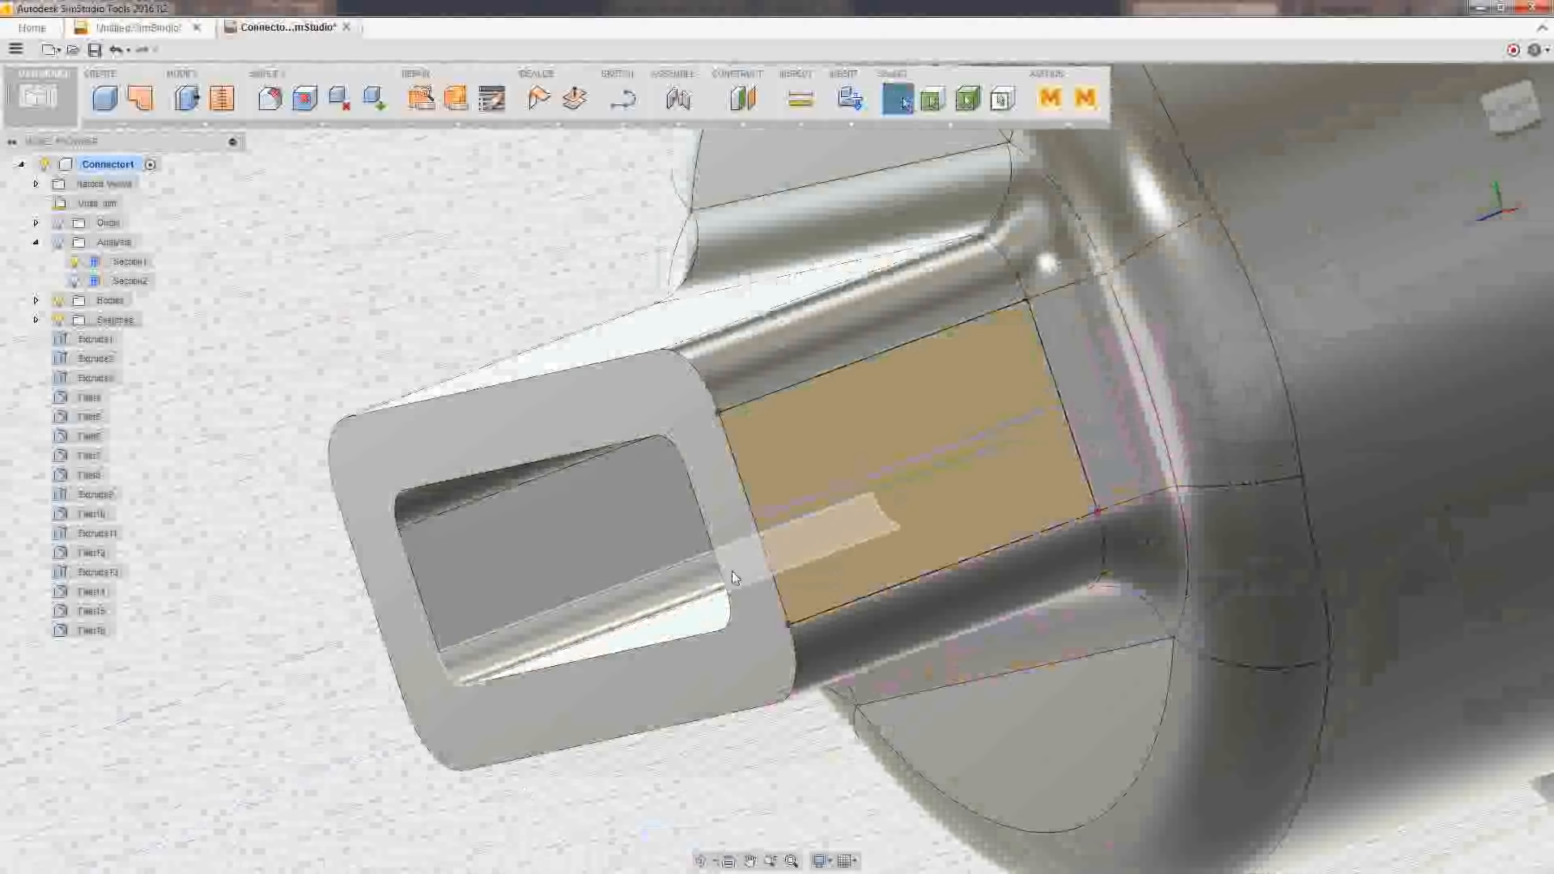
left_click(899, 383)
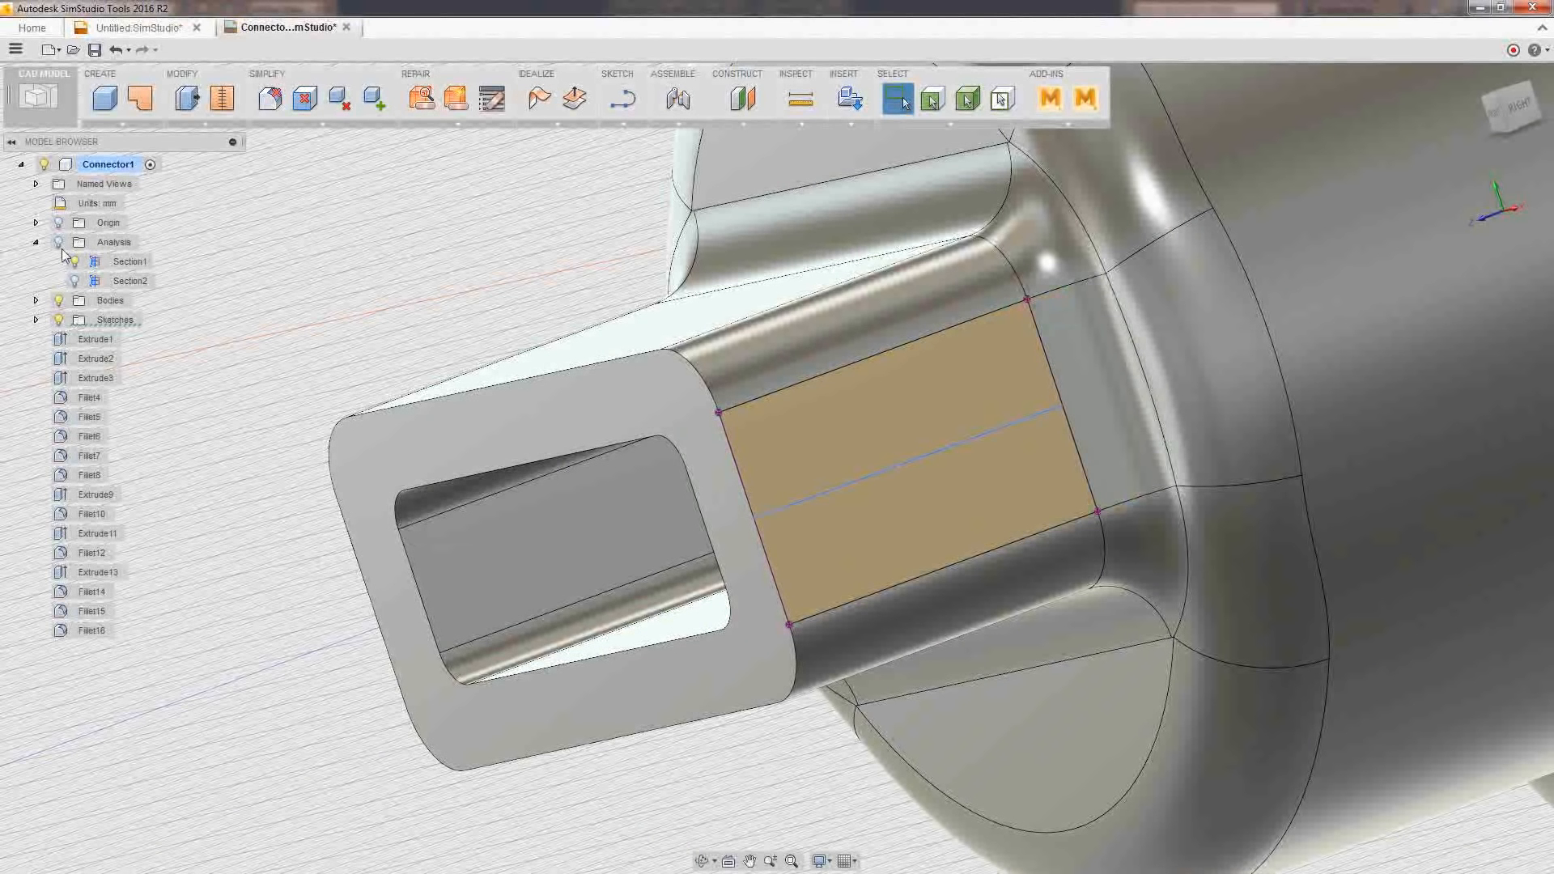
Start a Section Analysis, examine the connector's cut walls near the rectangular tip, and cancel the analysis
left_click(810, 124)
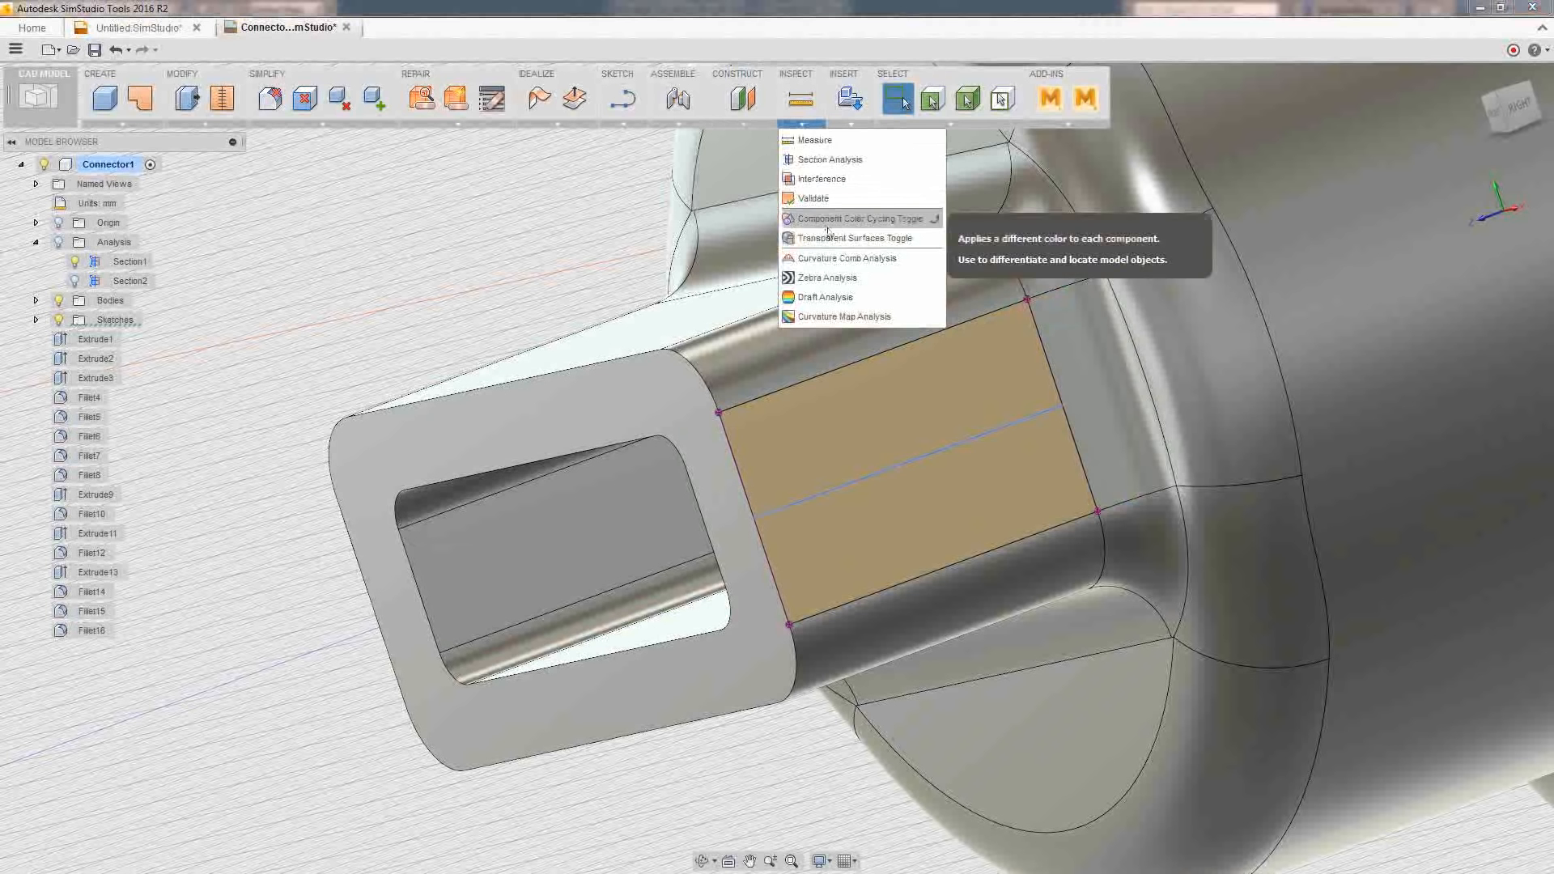
left_click(872, 165)
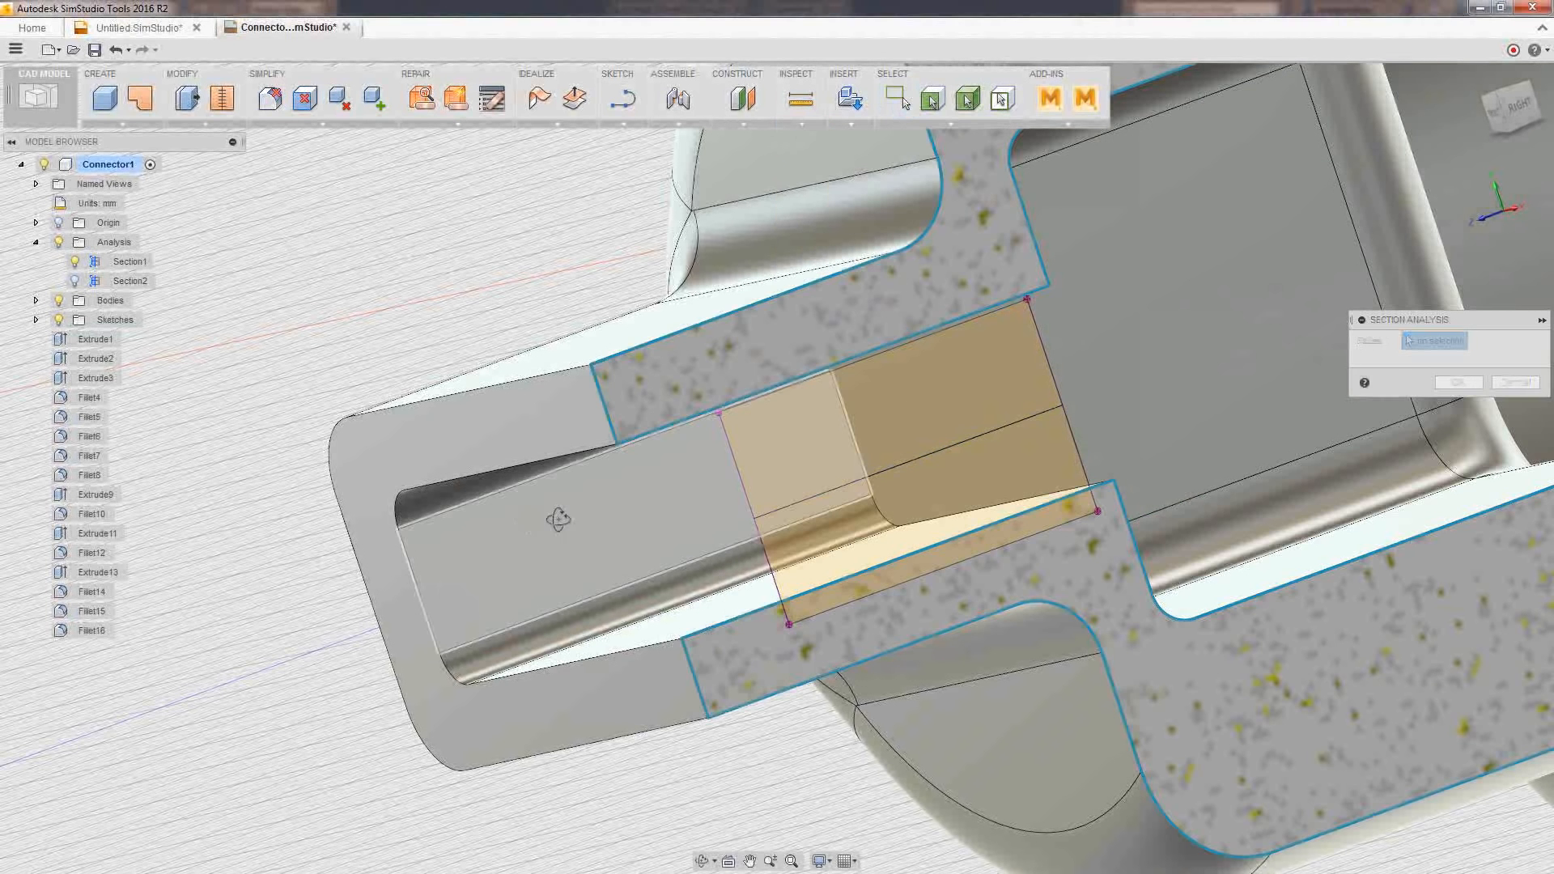
middle_click_drag(528, 519, 565, 554, "shift")
scroll(564, 526, "up", 2)
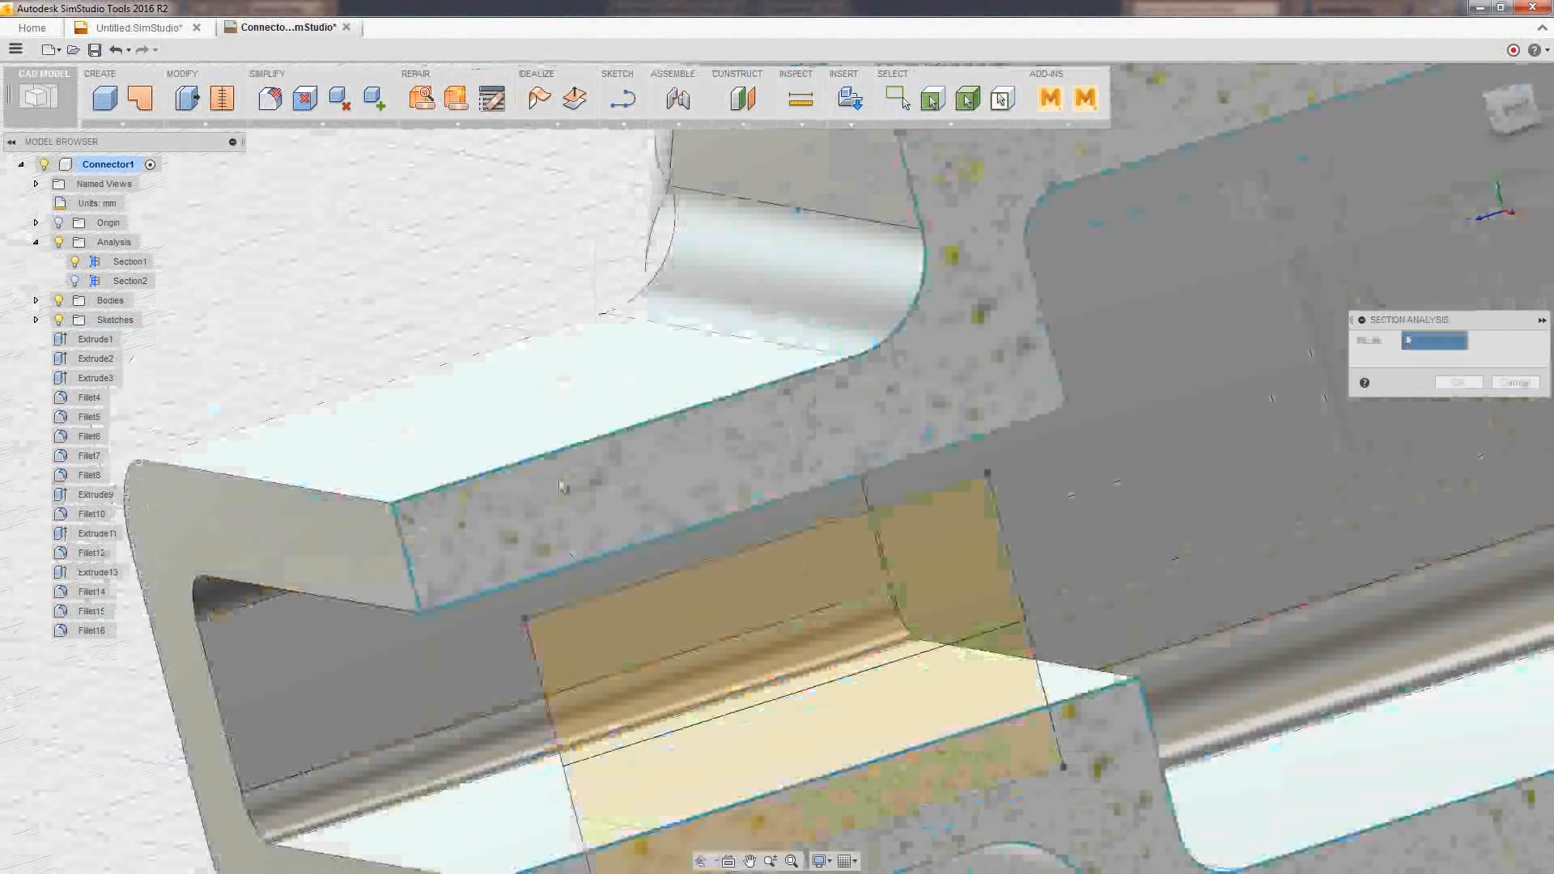
scroll(566, 494, "down", 4)
scroll(577, 512, "down", 3)
mouse_move(510, 590)
middle_mouse_down("shift")
mouse_move(527, 624)
mouse_move(512, 603)
middle_mouse_up("shift")
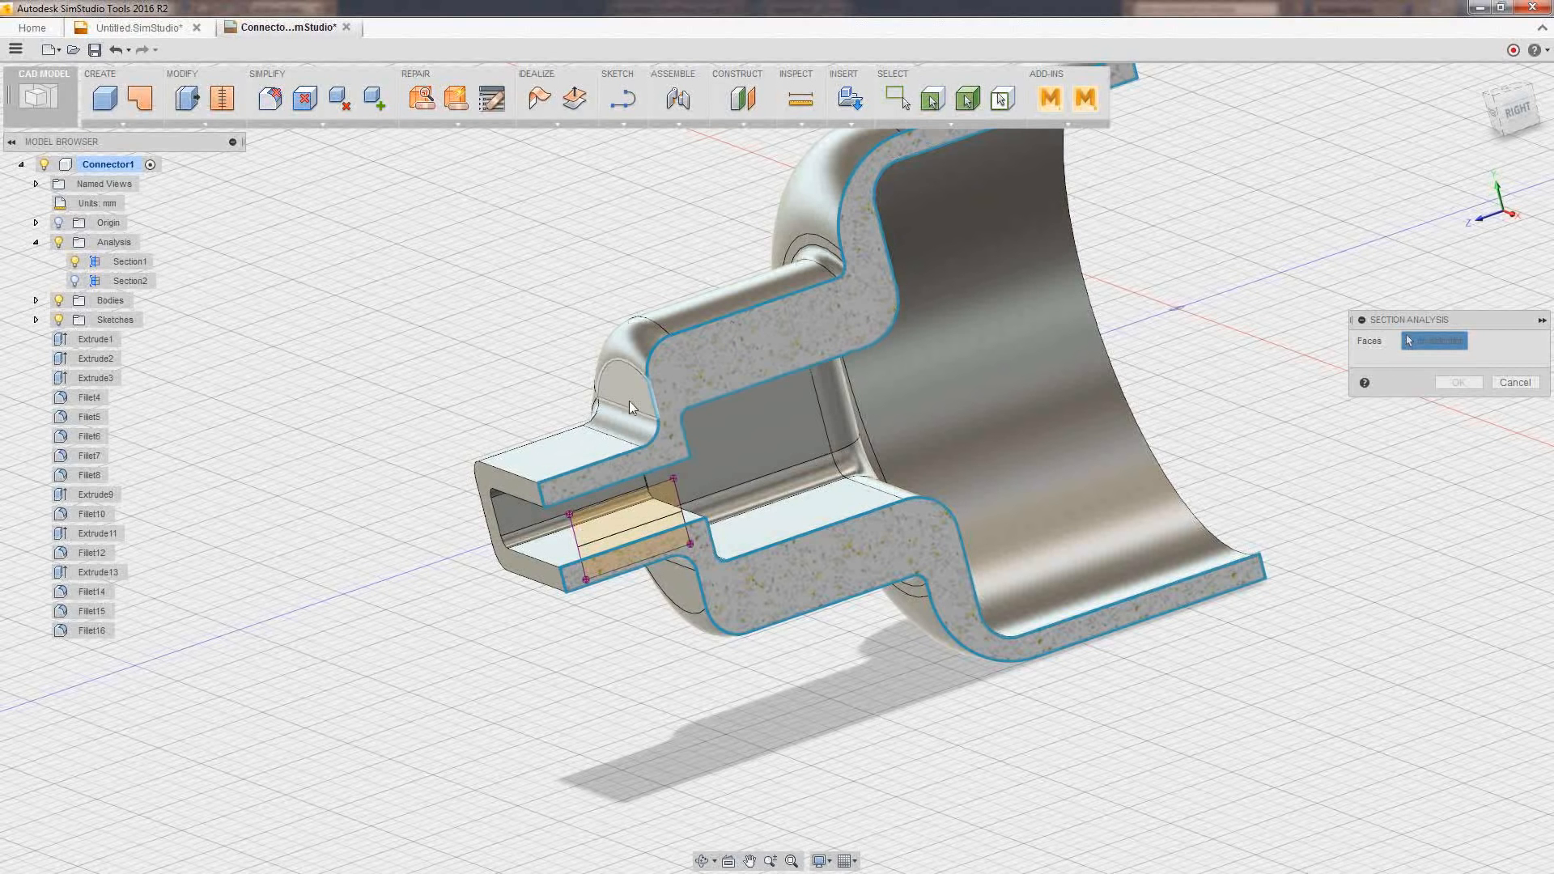
middle_click_drag(544, 365, 437, 154, "shift")
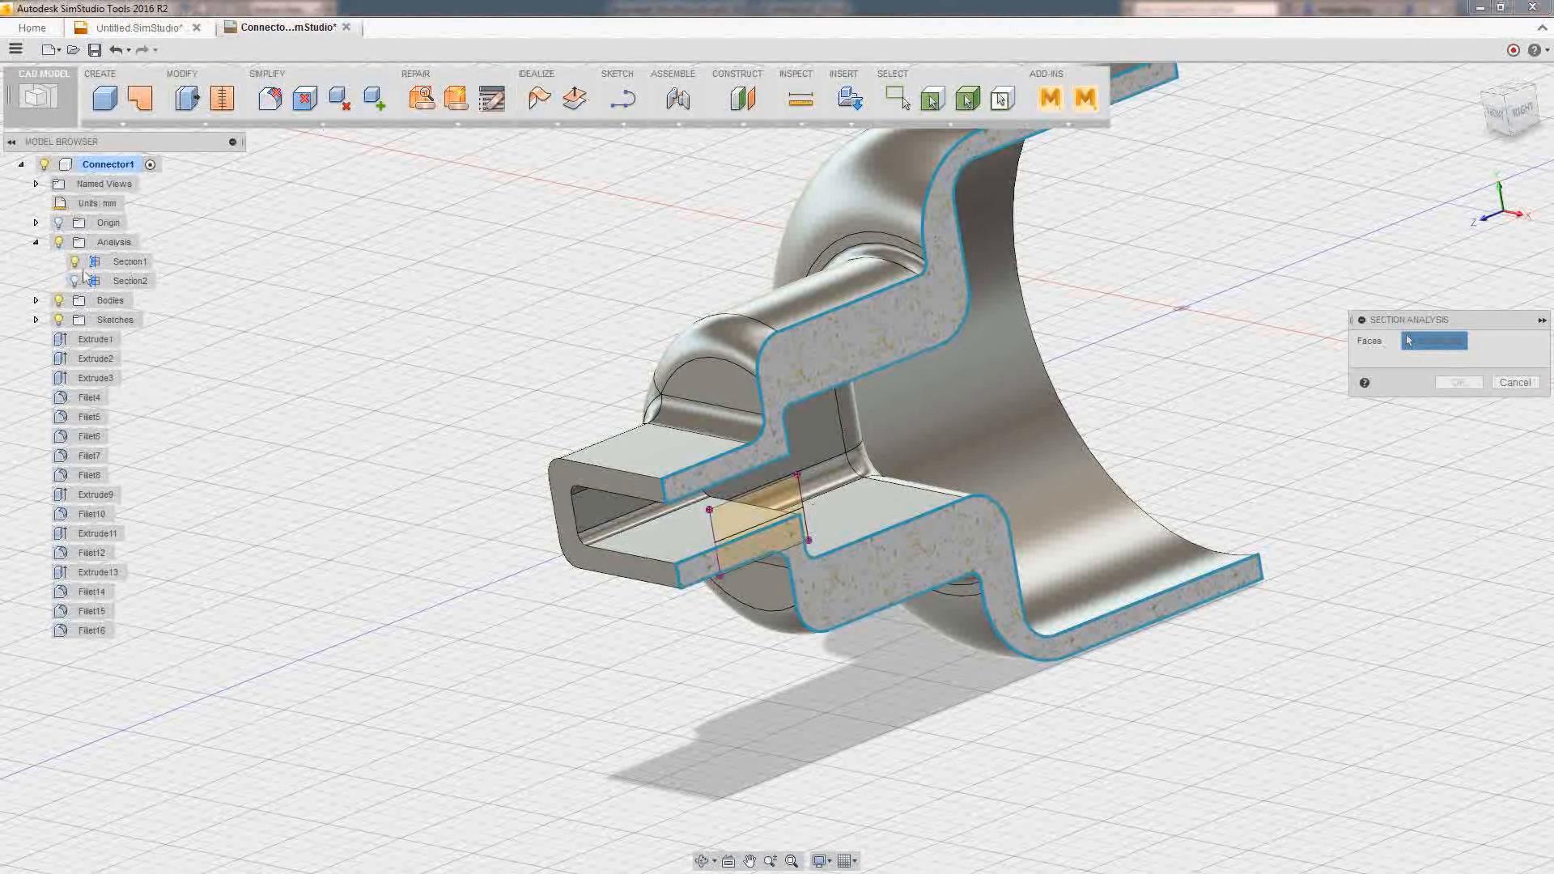
left_click(1514, 382)
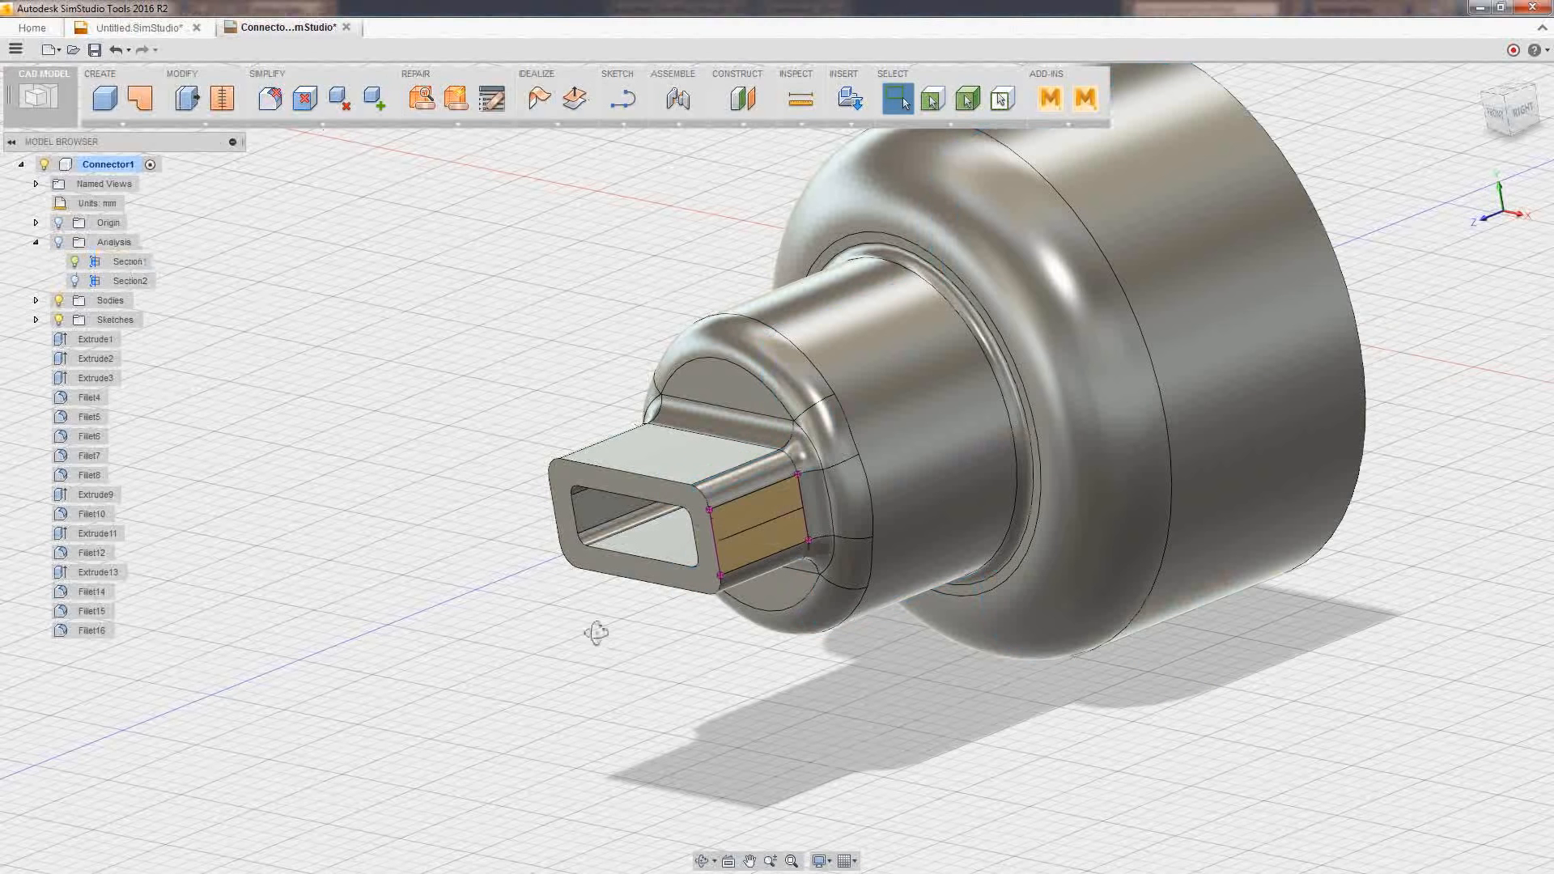
Check the sketch regions on the side face of the rectangular tip by selecting the upper one, and hide Sketch7
middle_click_drag(596, 633, 566, 680, "shift")
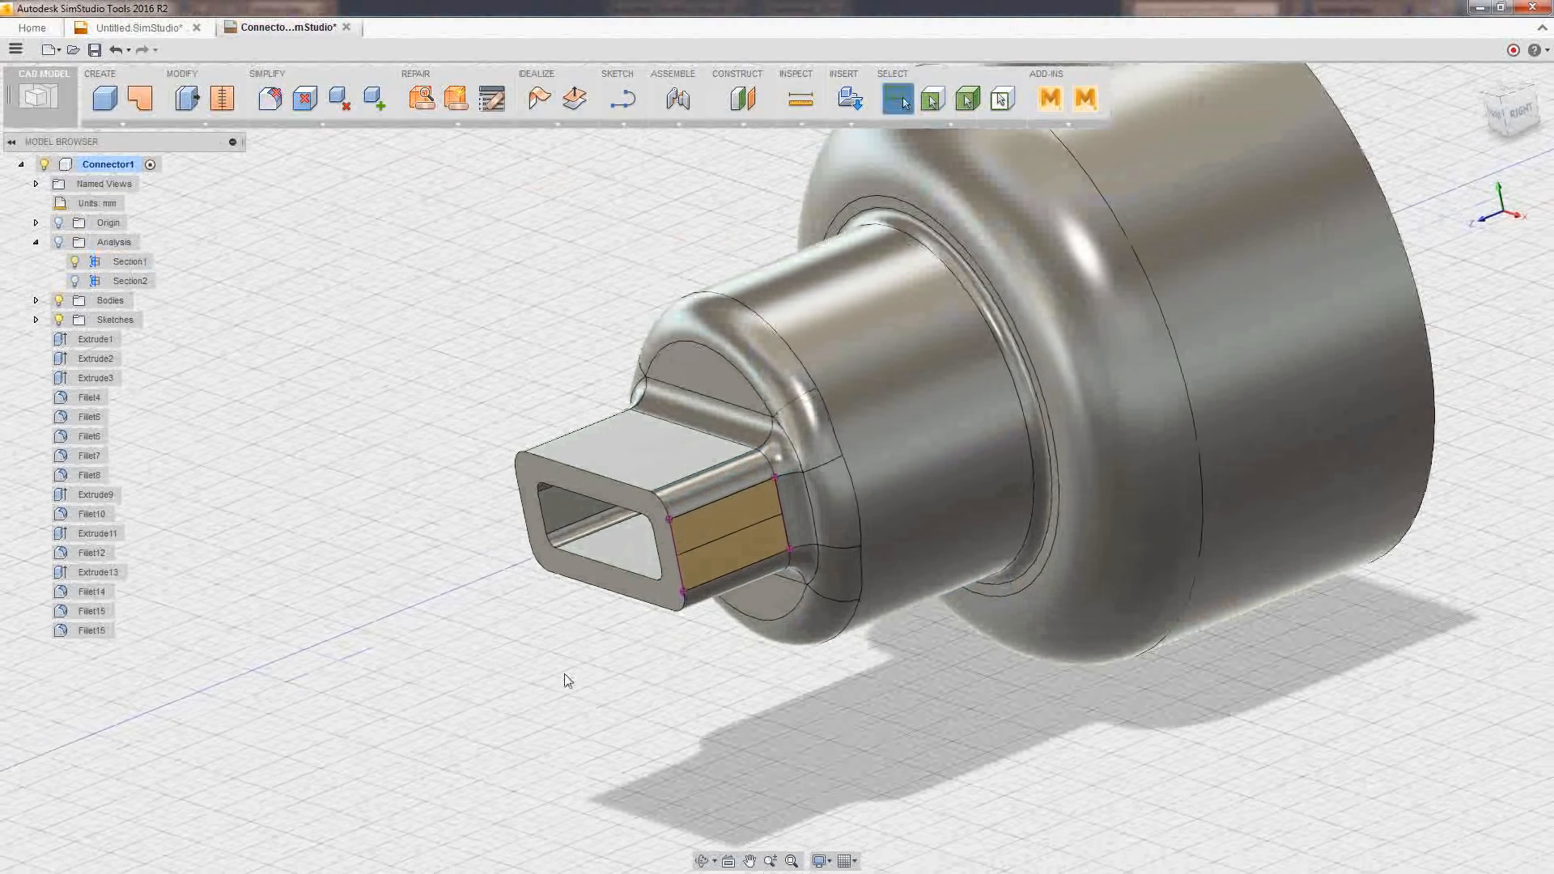
scroll(825, 424, "up", 5)
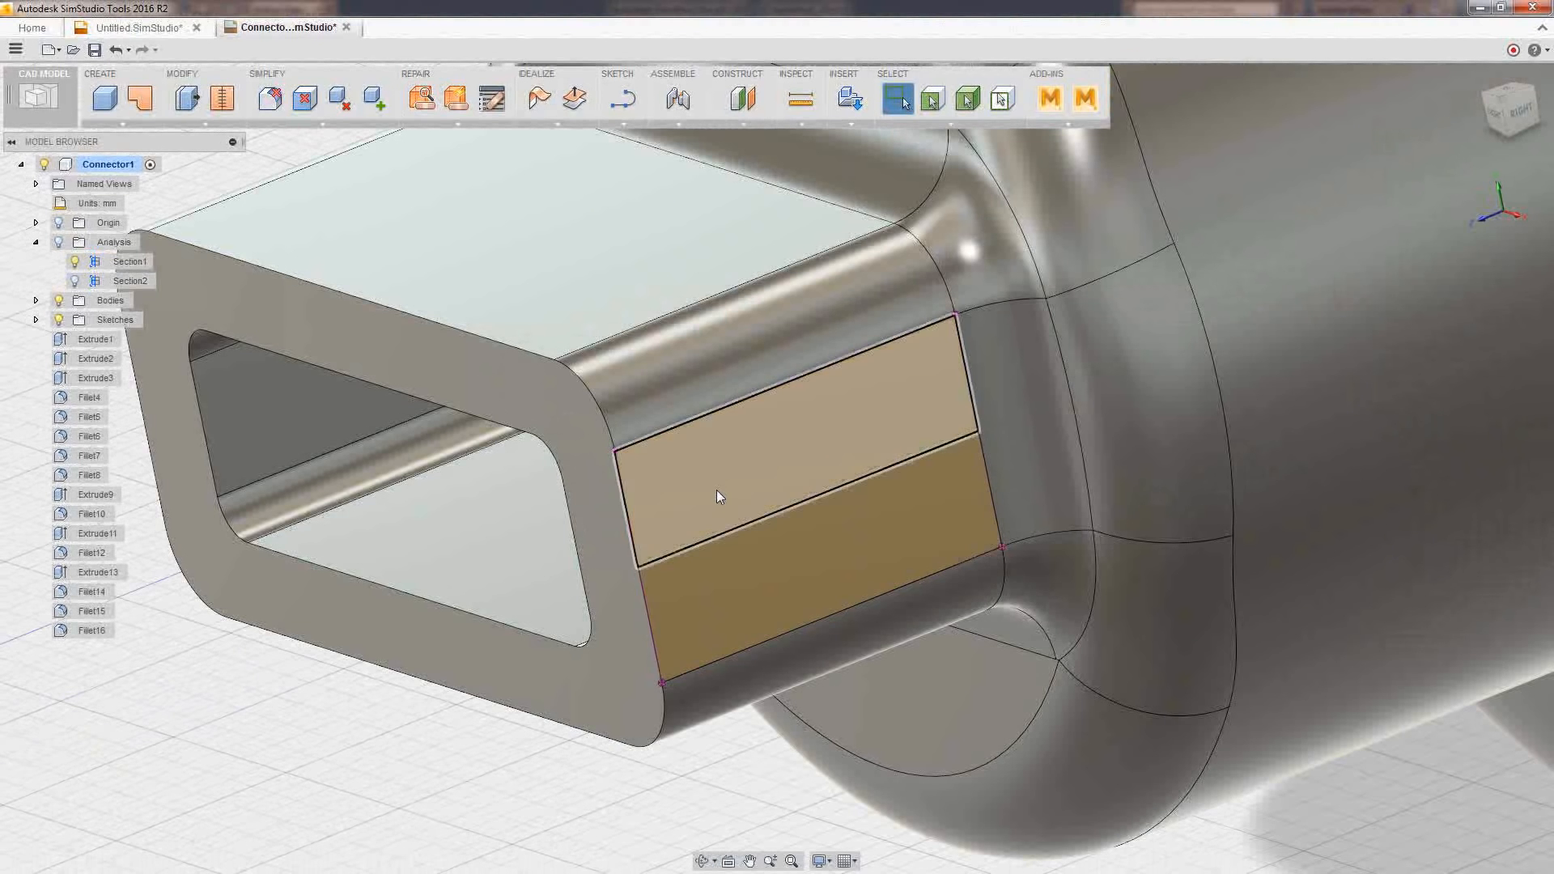
left_click(717, 547)
left_click(698, 508)
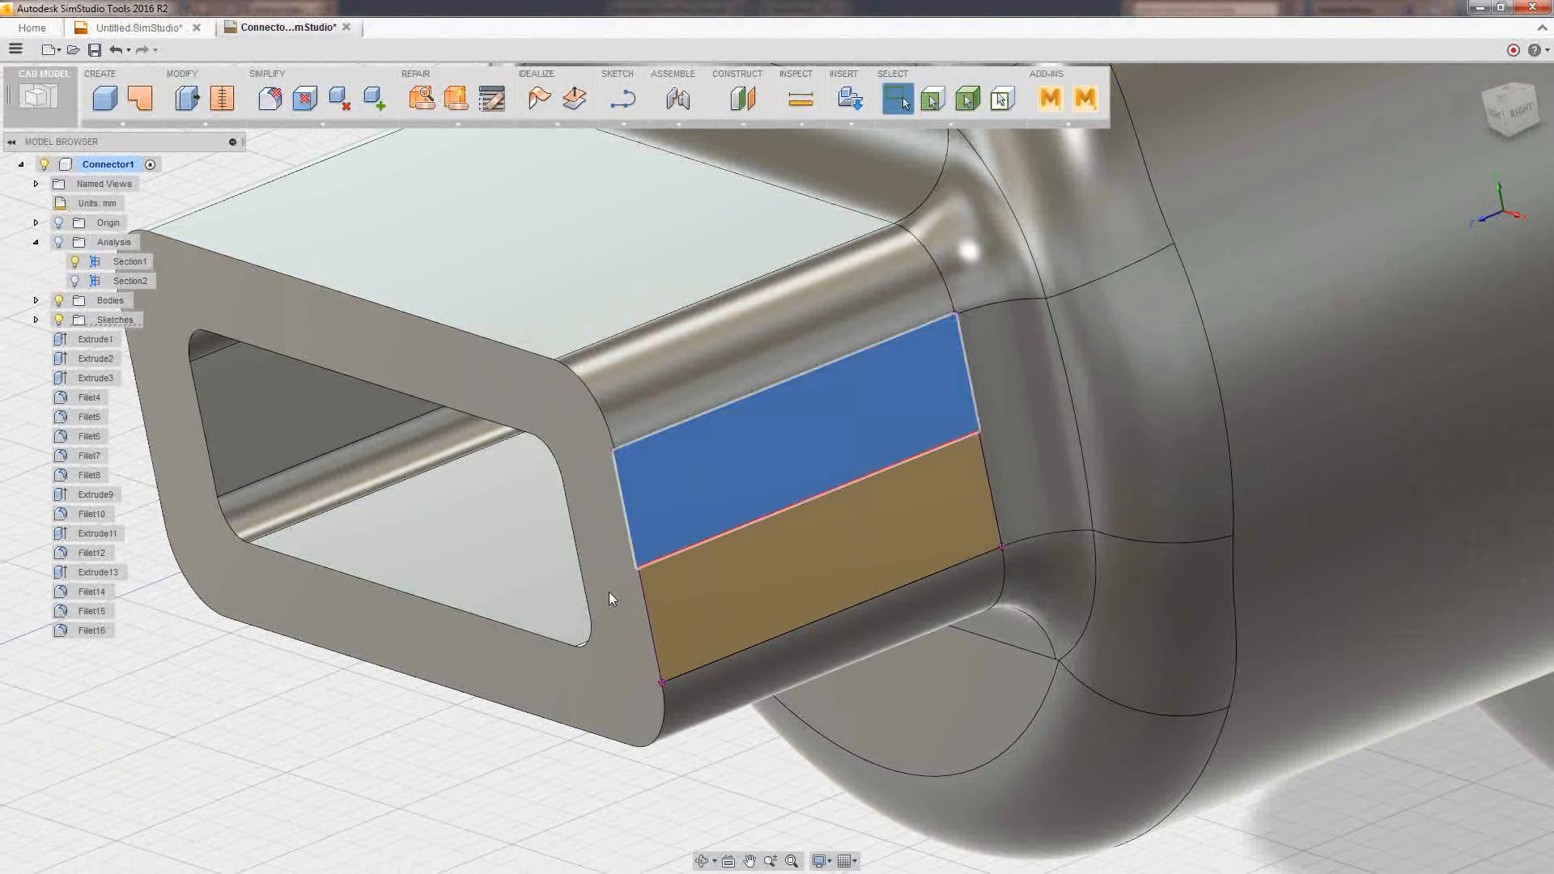
left_click(717, 534)
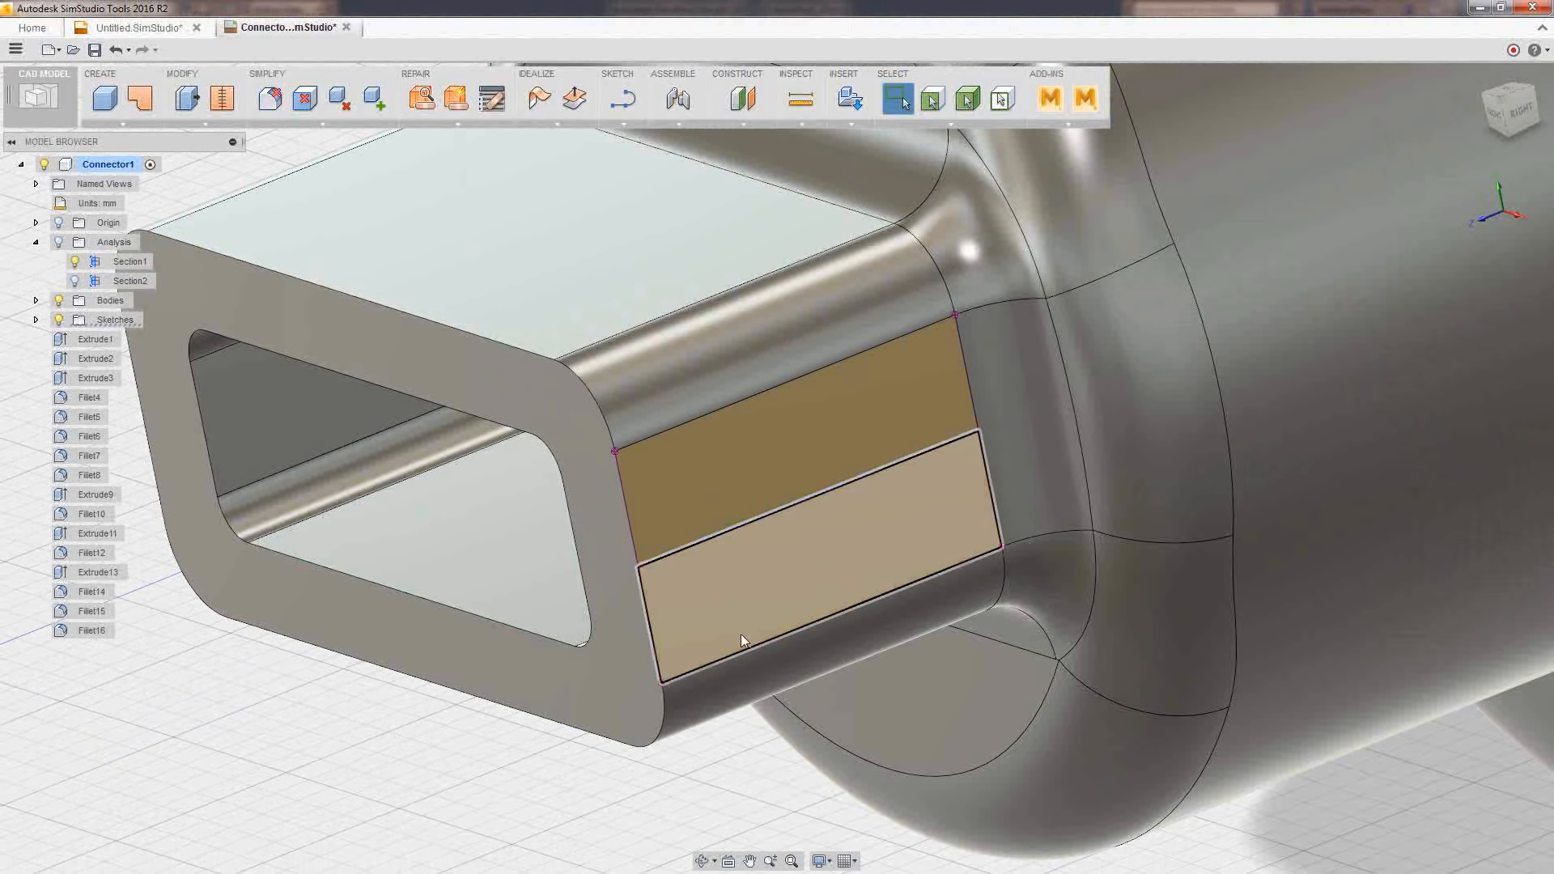
left_click(36, 320)
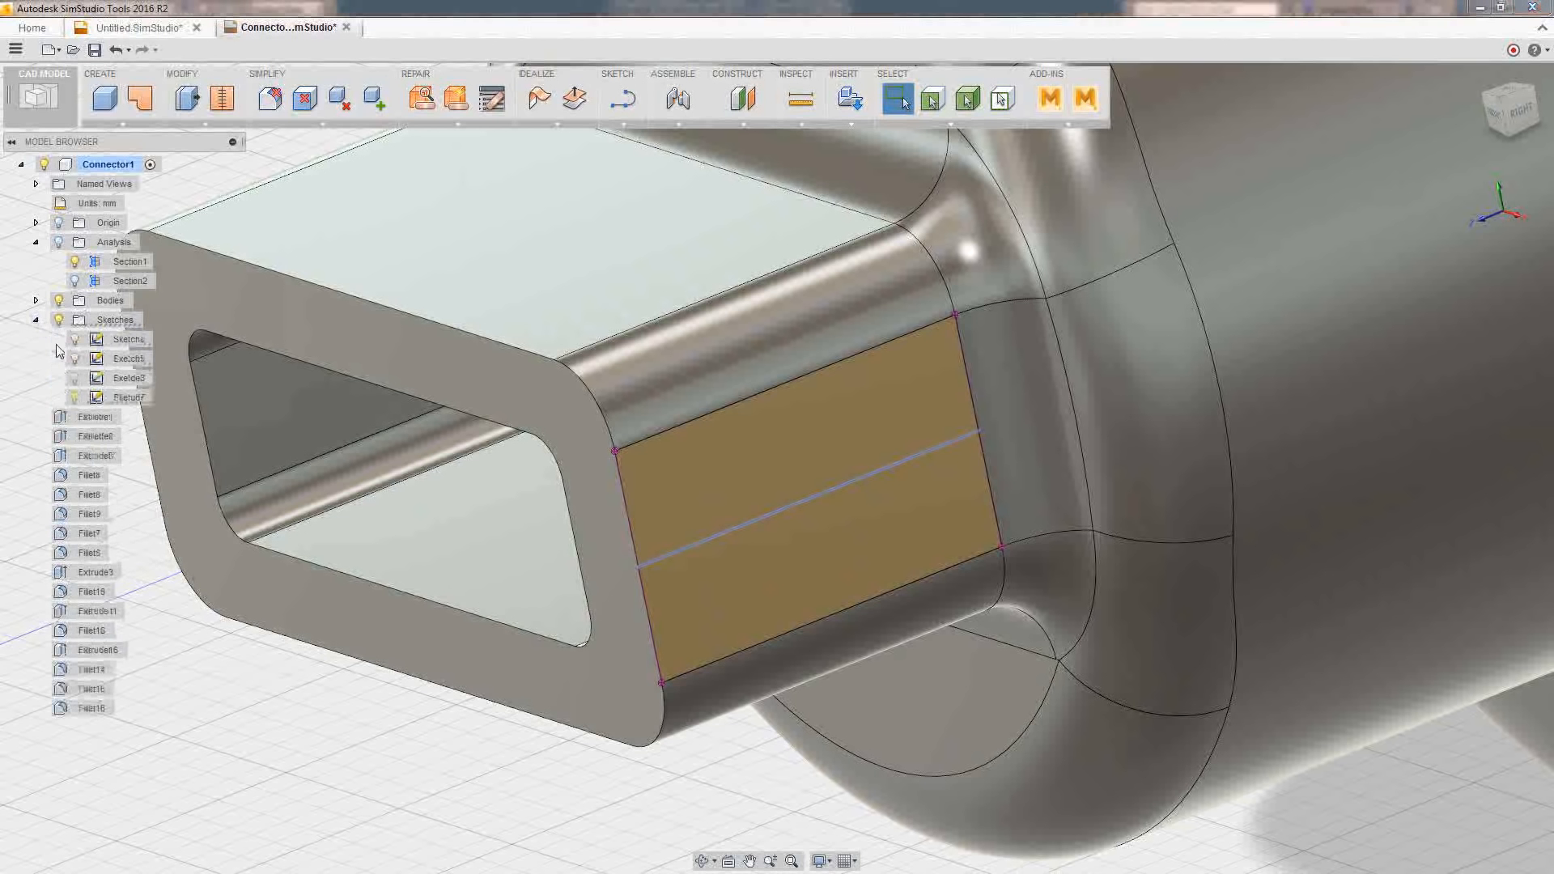
left_click(75, 397)
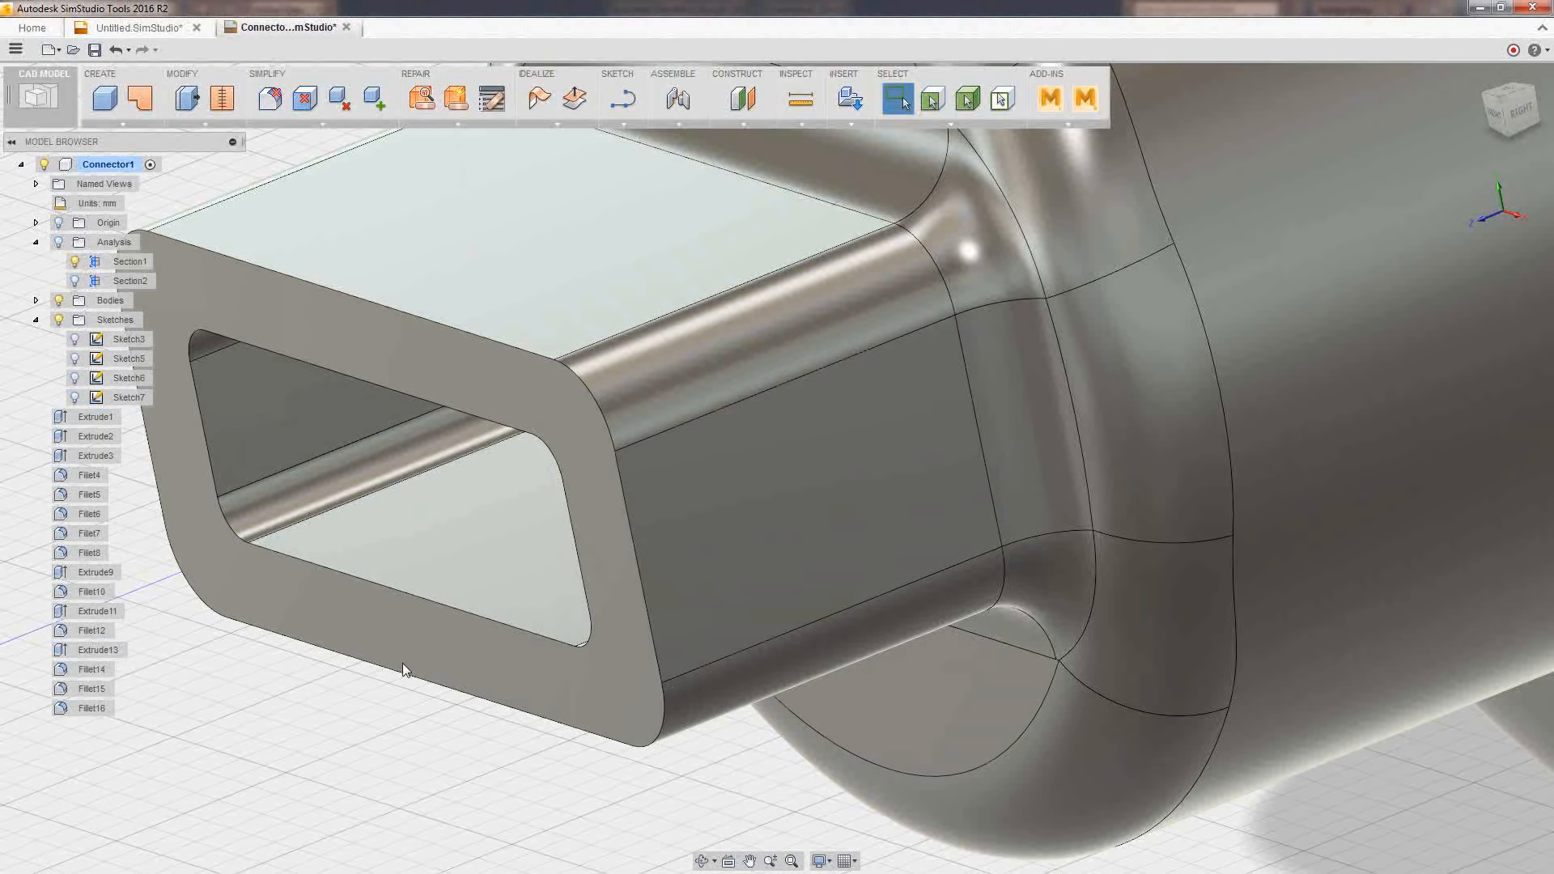
Show Sketch7 and delete its centre line on the side face of the rectangular tip
left_click(75, 398)
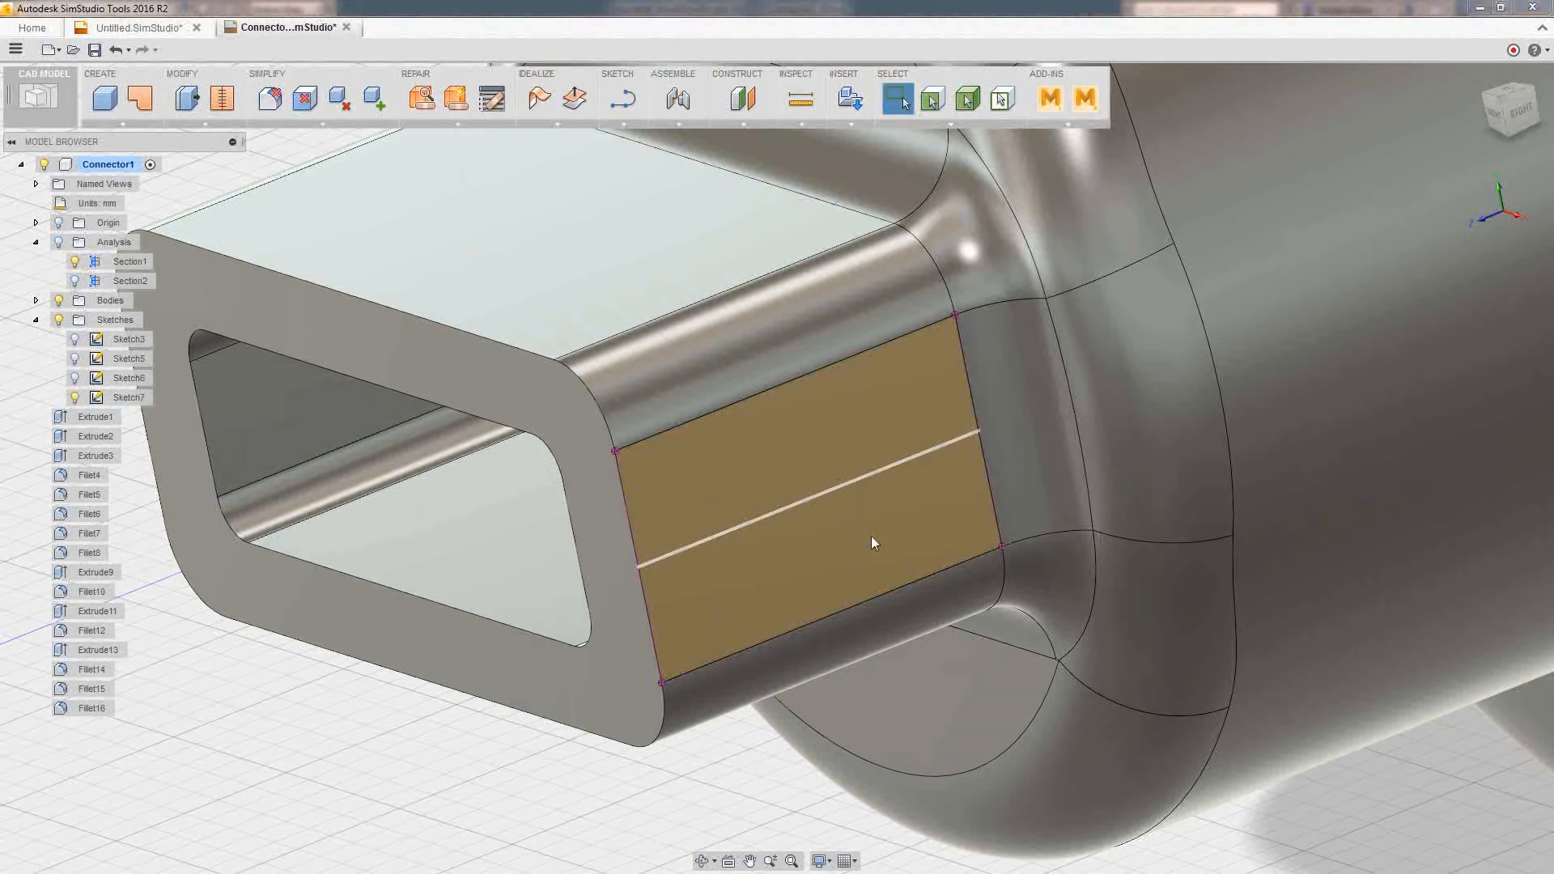
right_click(740, 529)
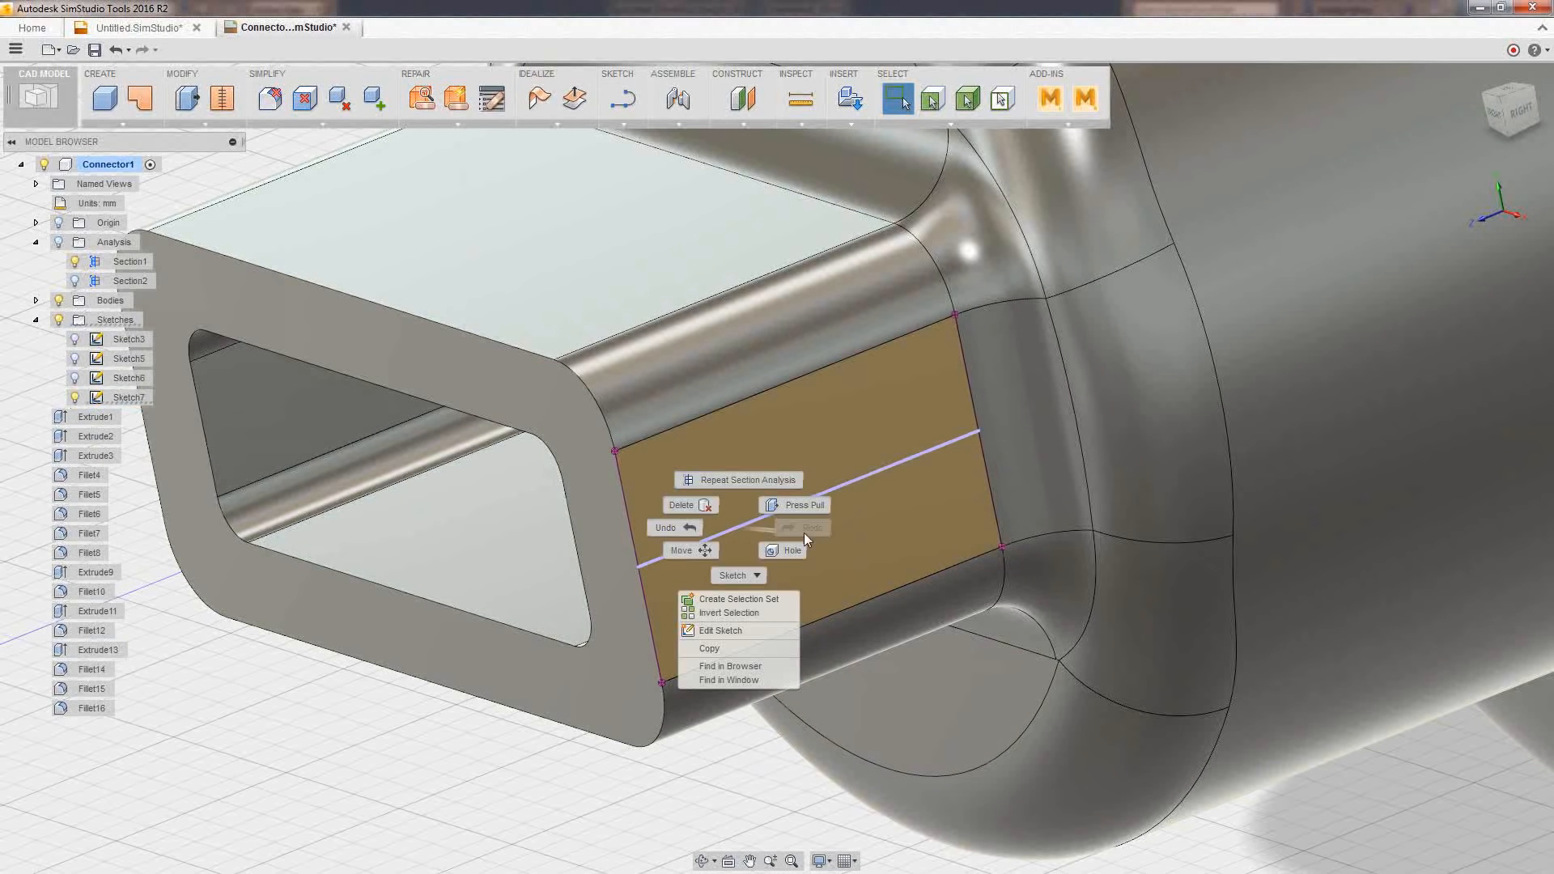
left_click(487, 812)
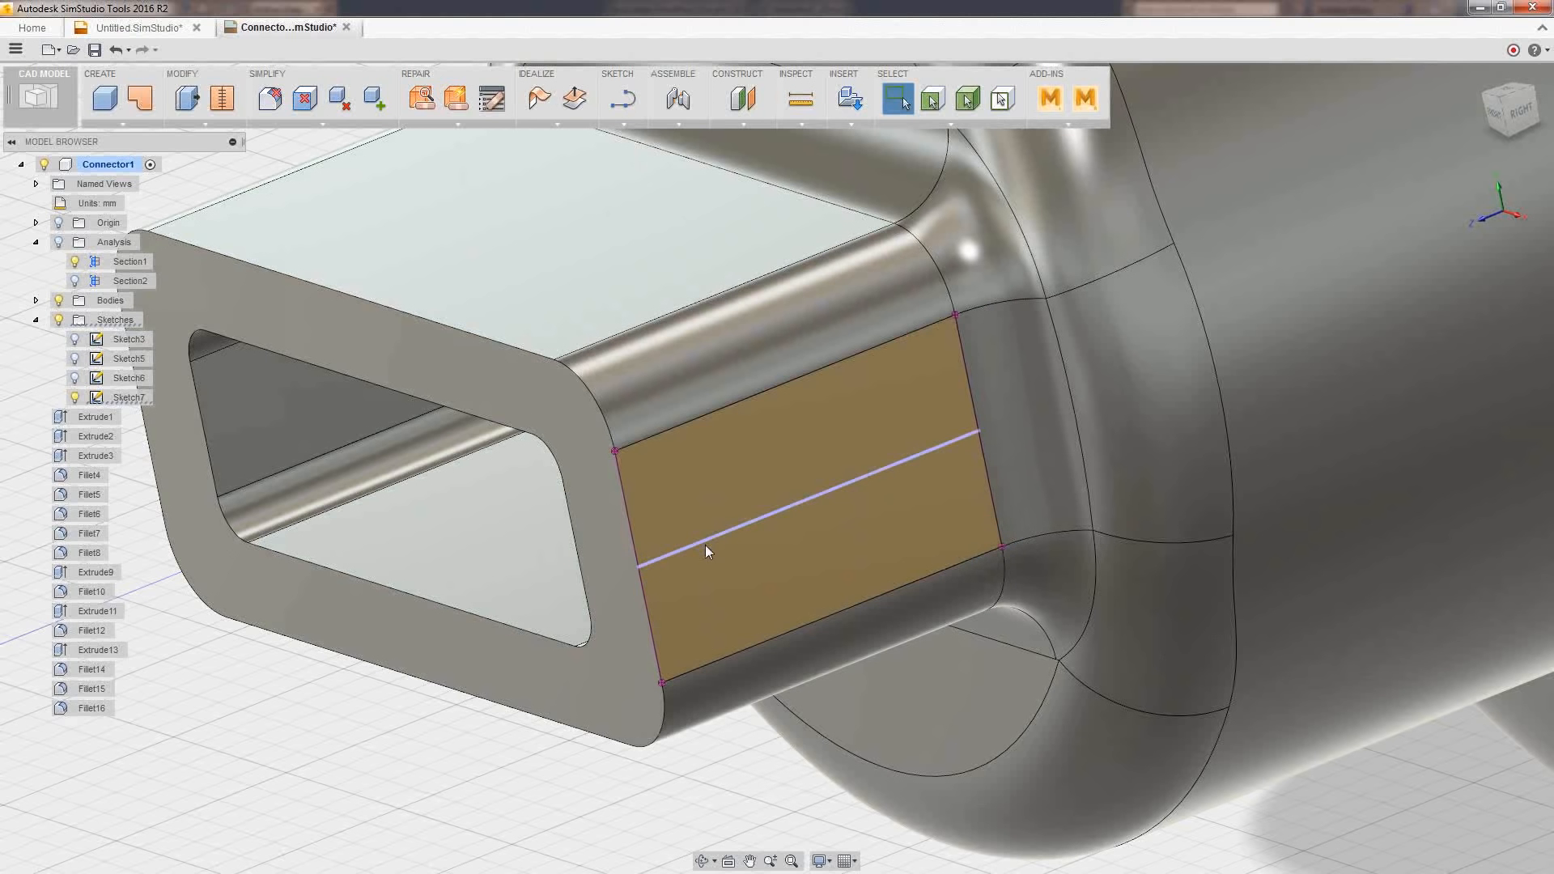
key("Delete")
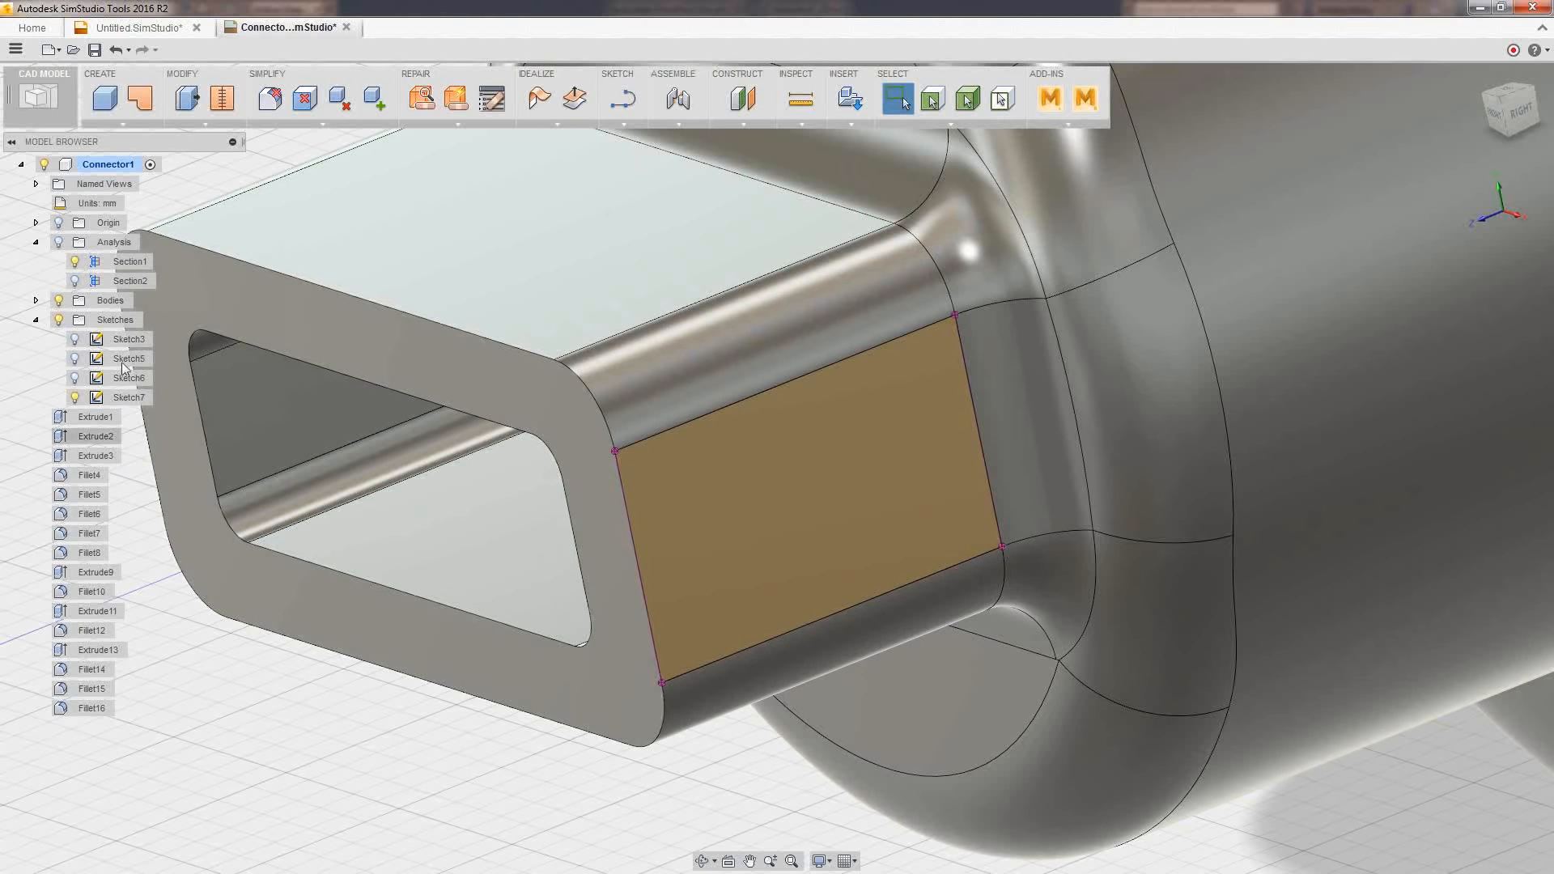
Delete the whole of Sketch7 from the connector's CAD model
right_click(120, 398)
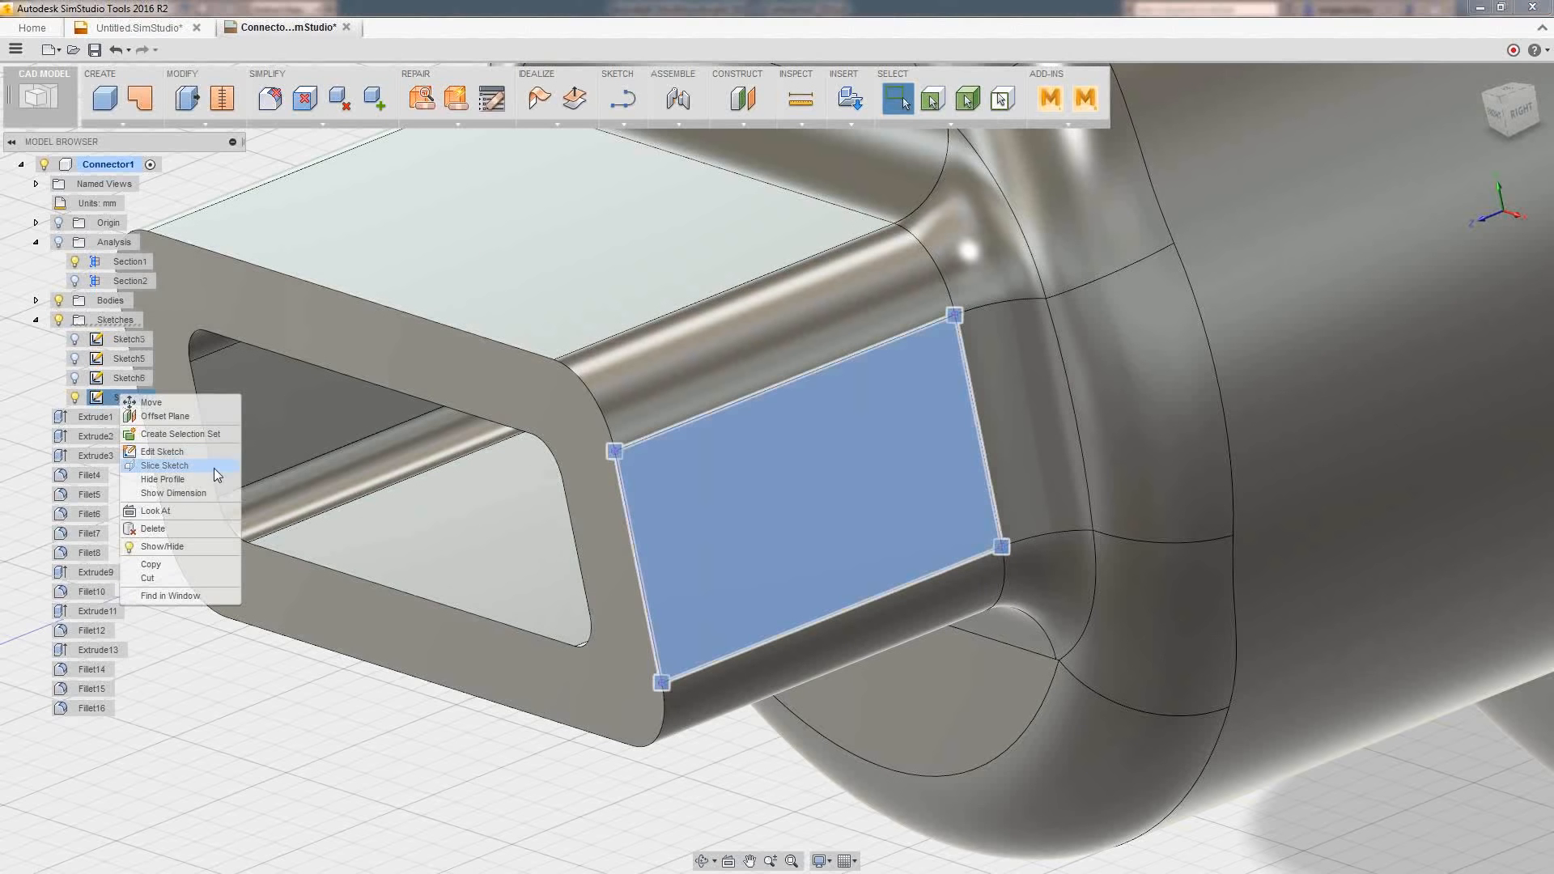
left_click(168, 530)
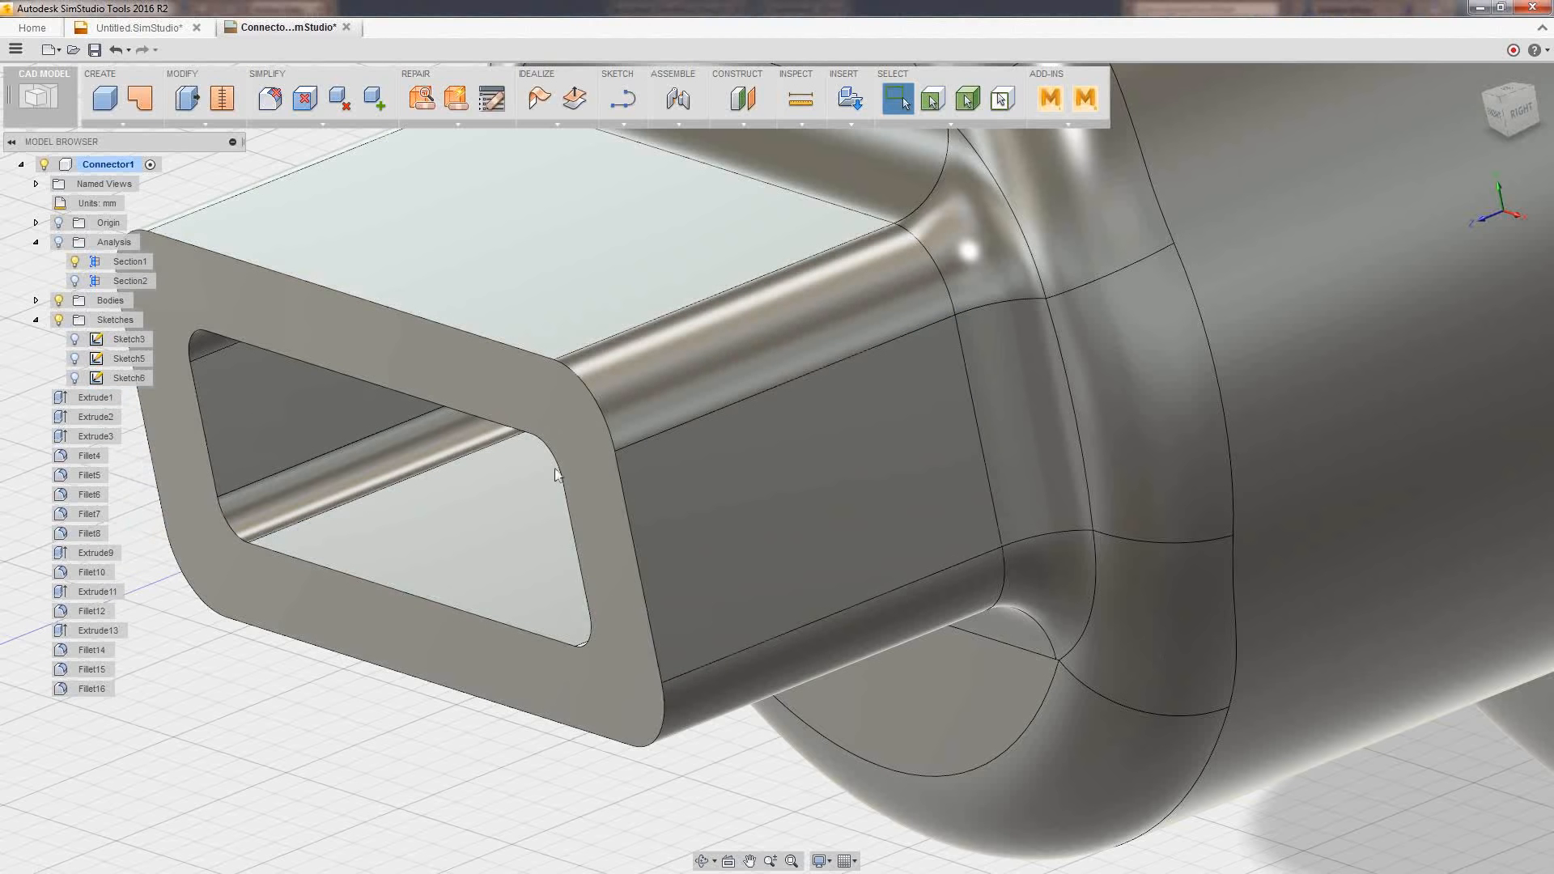
scroll(586, 450, "up", 5)
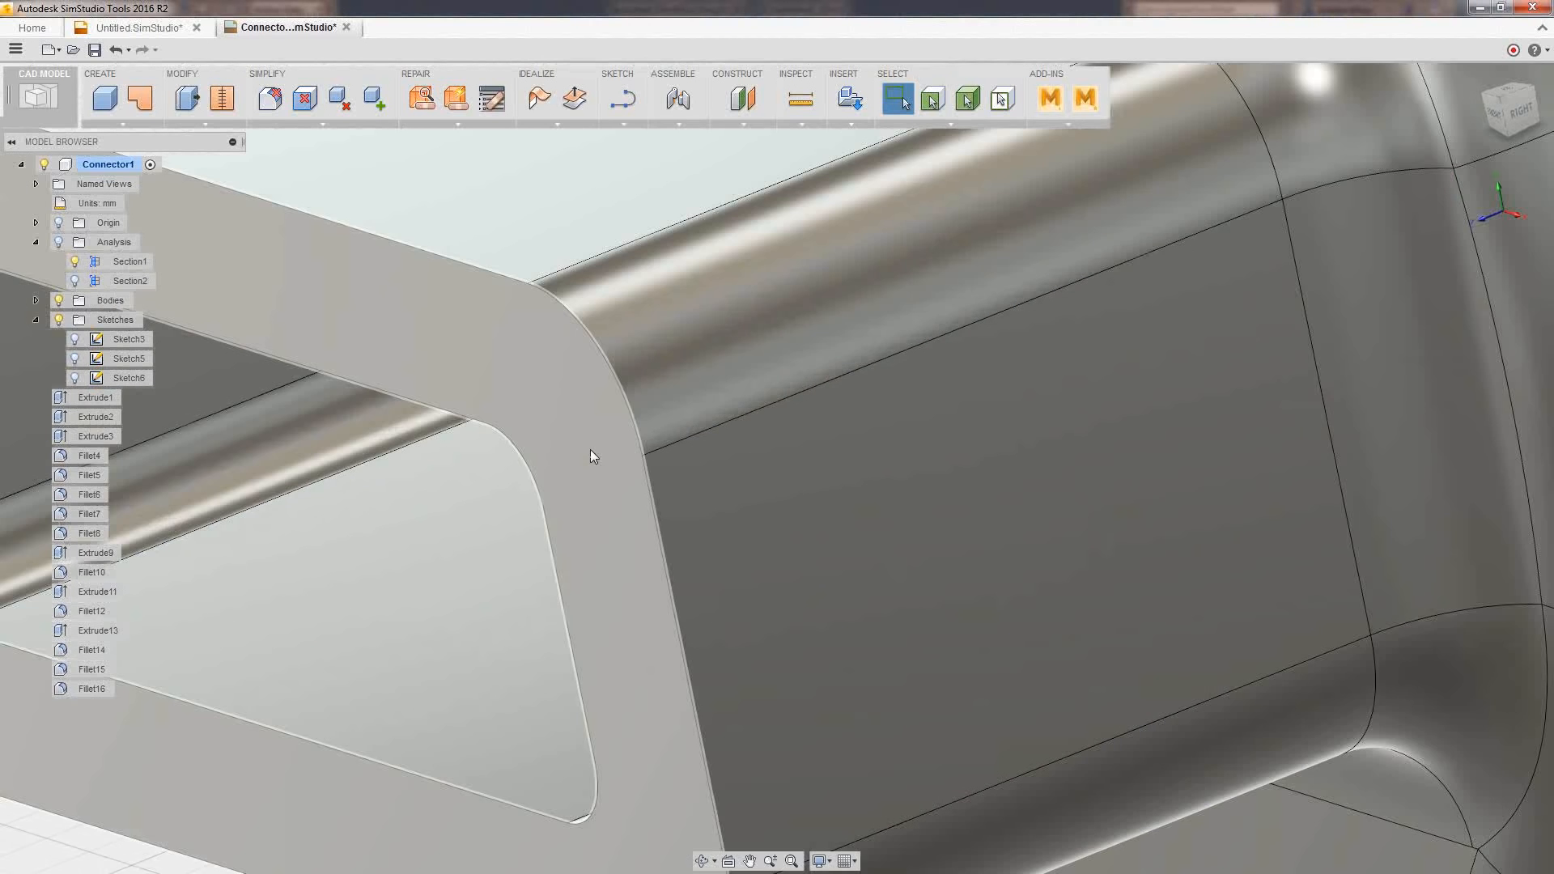
scroll(581, 491, "down", 6)
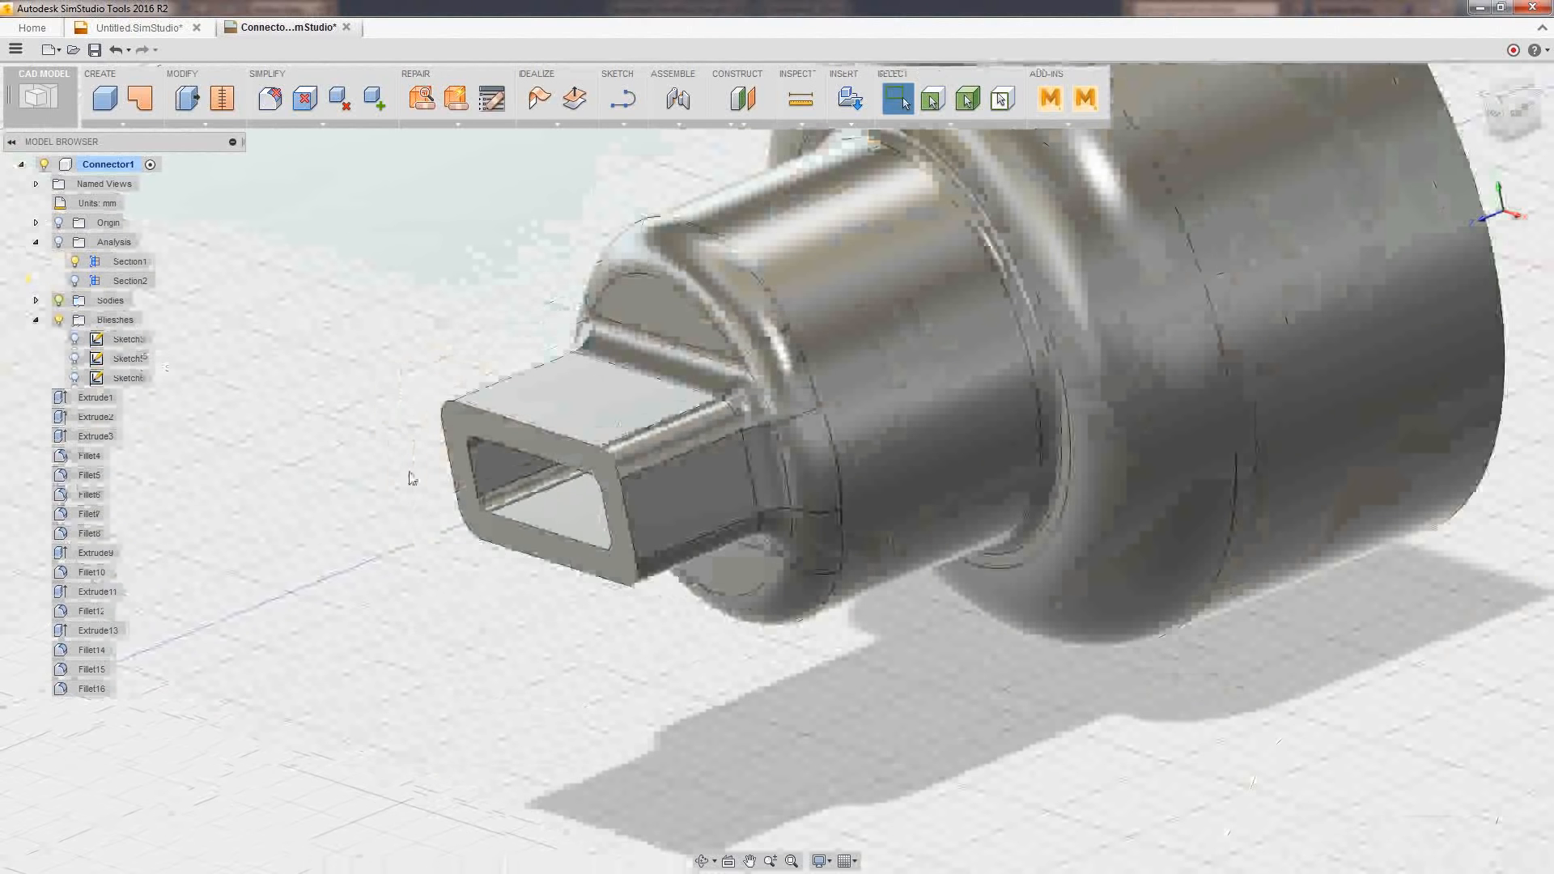
scroll(417, 622, "down", 2)
scroll(417, 621, "down", 2)
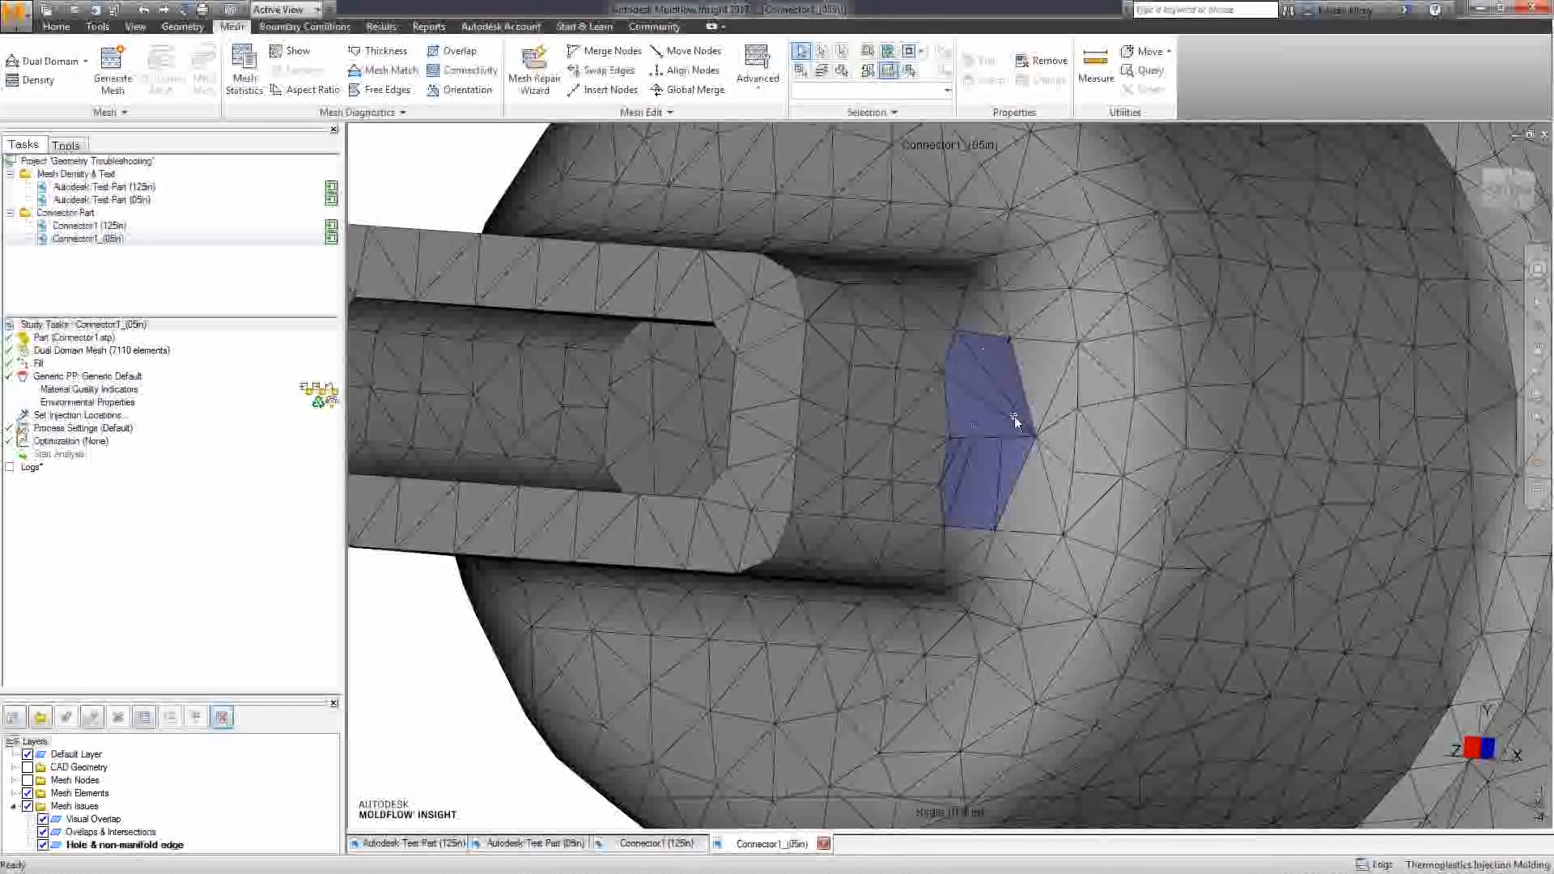
Switch to Moldflow Insight and open the Overlapping Elements diagnostic for the Connector1_(05in) mesh
middle_click_drag(936, 465, 840, 506)
scroll(858, 506, "up", 1)
scroll(824, 489, "up", 1)
scroll(841, 509, "down", 2)
left_click(402, 113)
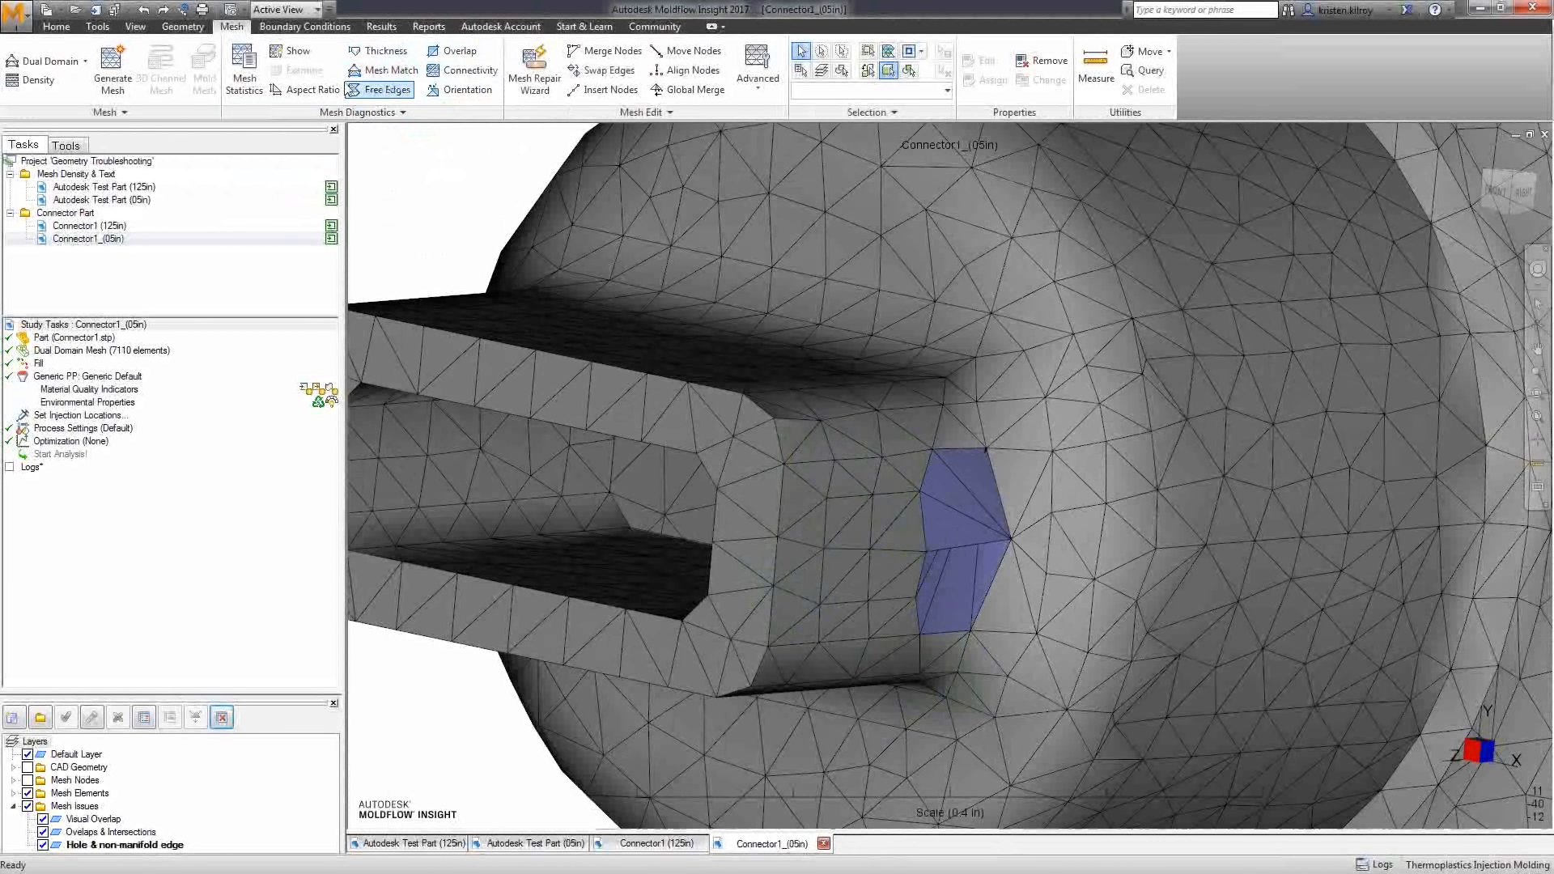
left_click(455, 51)
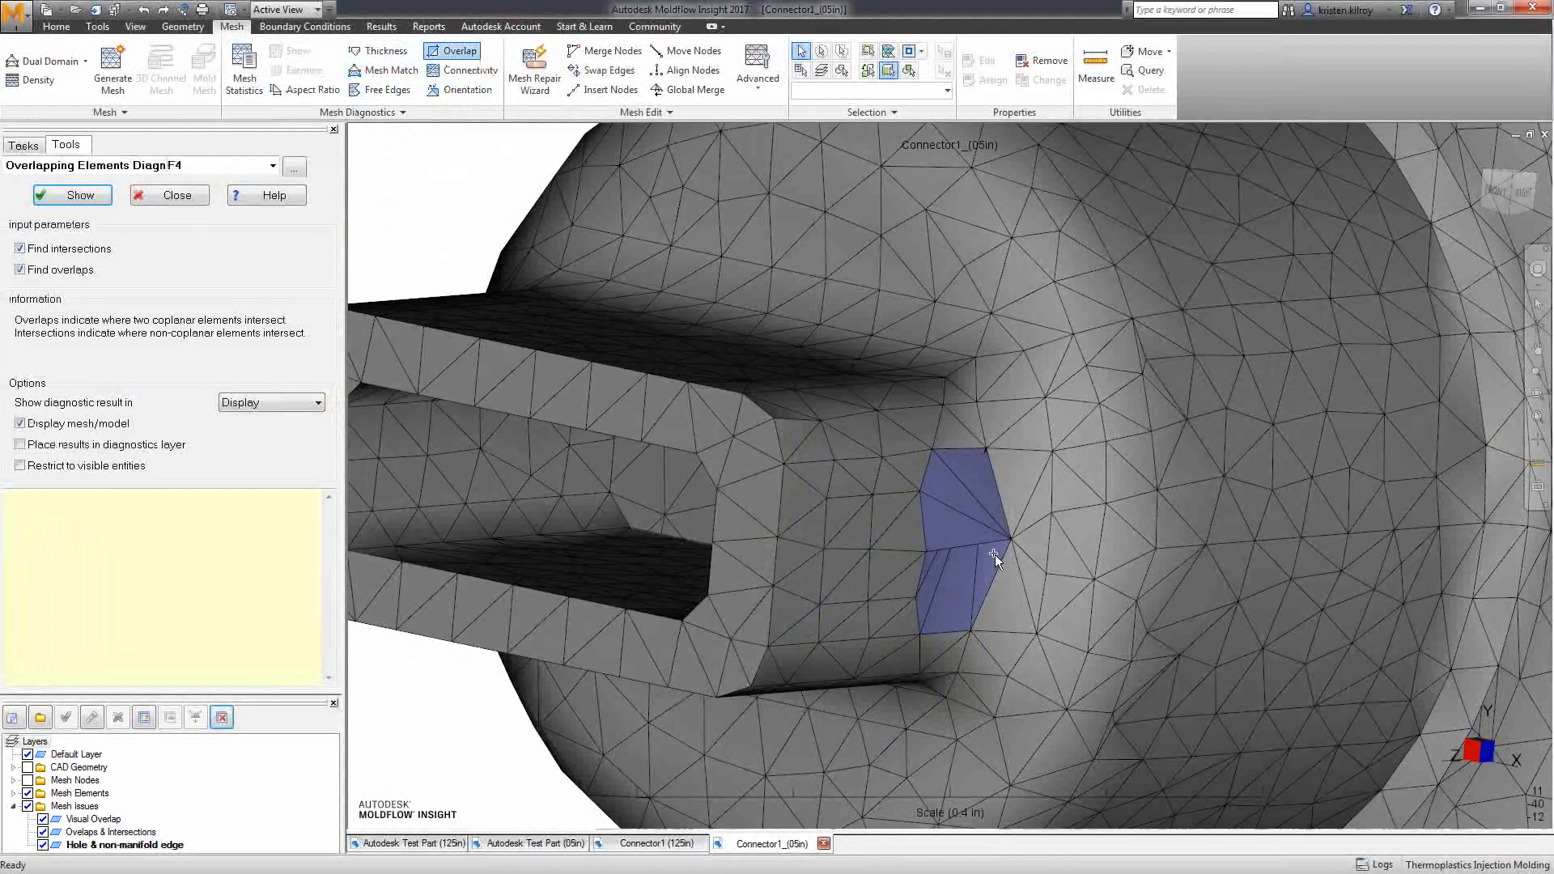
Examine closely the coloured mesh patches on both sides of the rectangular tip, looking for distorted or overlapping triangles
mouse_move(981, 568)
middle_mouse_down()
mouse_move(973, 523)
mouse_move(1118, 348)
mouse_move(1112, 441)
middle_mouse_up()
middle_click_drag(975, 266, 969, 330)
middle_click_drag(991, 439, 971, 361)
scroll(937, 536, "up", 3)
scroll(937, 536, "up", 4)
mouse_move(937, 536)
middle_mouse_down()
mouse_move(930, 520)
mouse_move(887, 542)
mouse_move(930, 486)
middle_mouse_up()
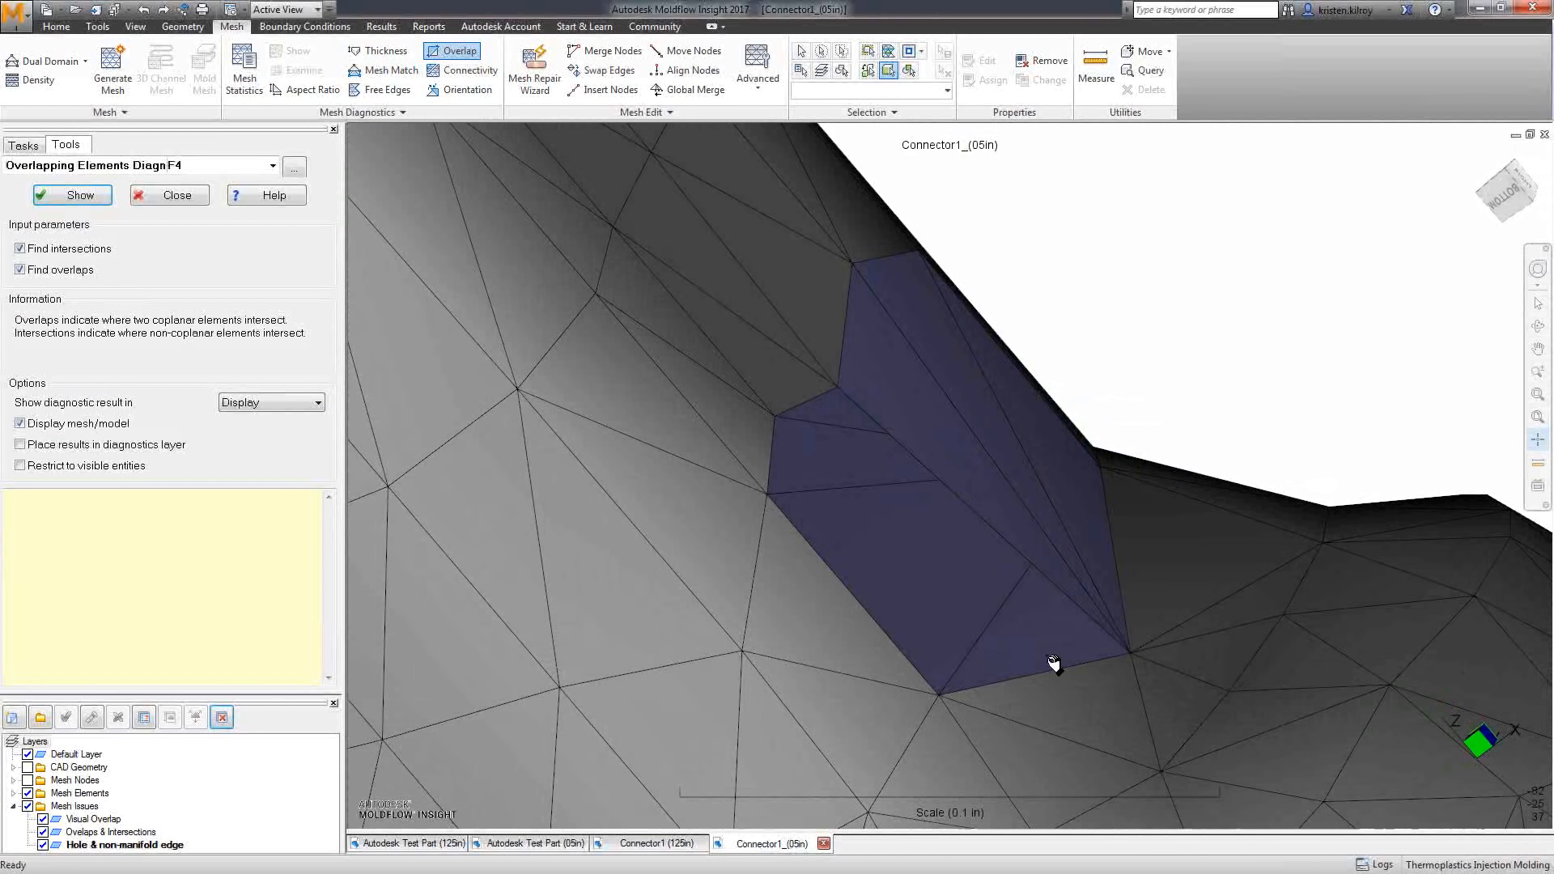
mouse_move(921, 521)
left_mouse_down()
mouse_move(968, 566)
mouse_move(1006, 562)
mouse_move(1026, 537)
mouse_move(1034, 562)
mouse_move(974, 628)
mouse_move(989, 686)
mouse_move(901, 489)
mouse_move(1096, 541)
left_mouse_up()
scroll(1096, 544, "down", 5)
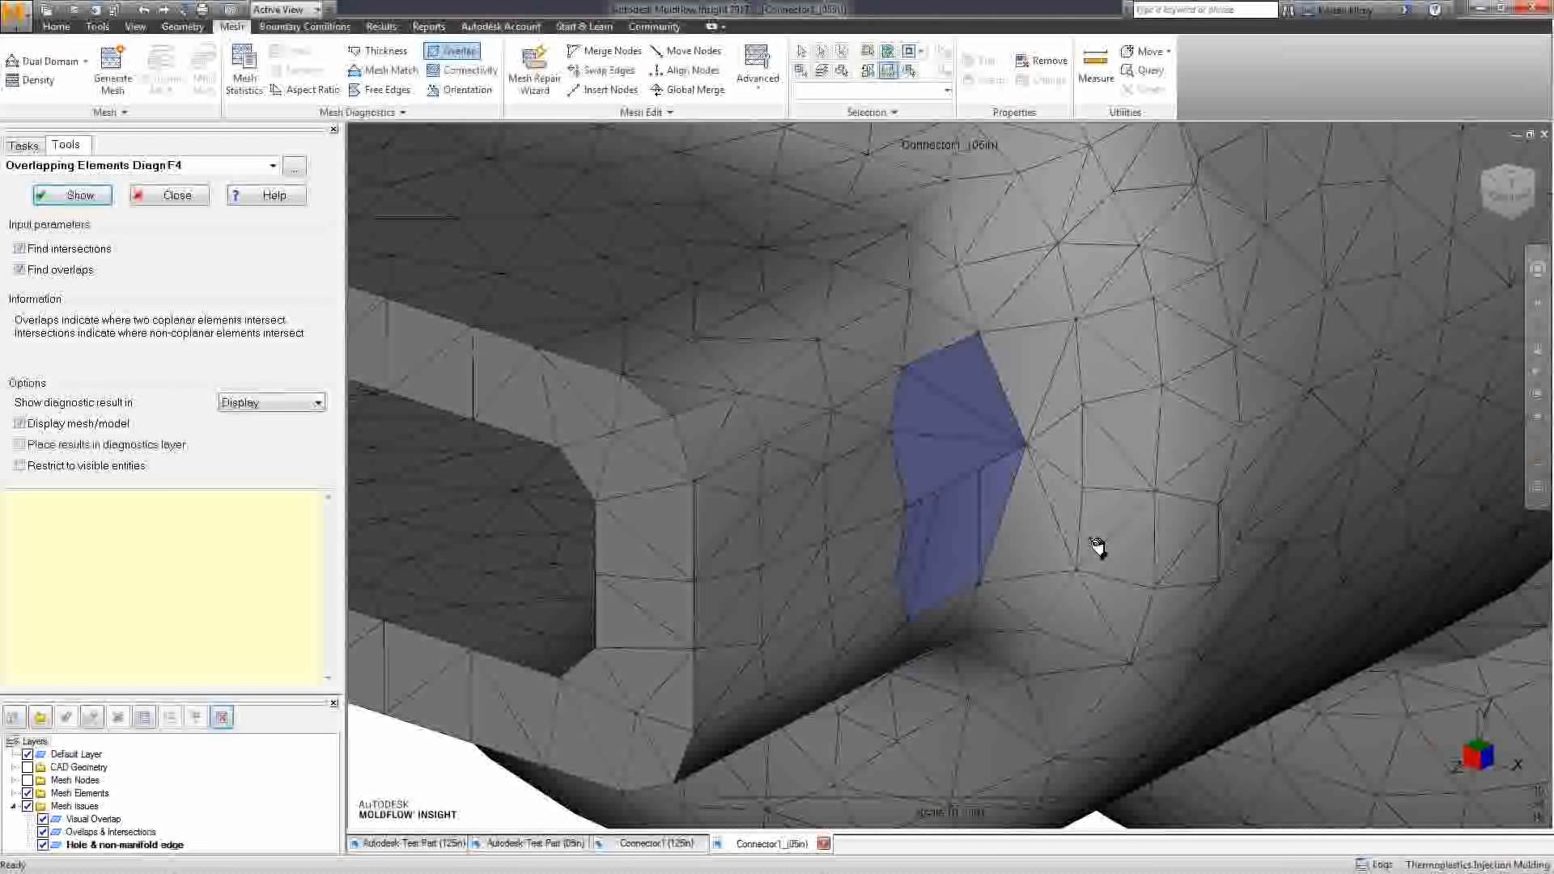
mouse_move(1041, 537)
middle_mouse_down()
mouse_move(1007, 474)
mouse_move(531, 513)
mouse_move(902, 517)
mouse_move(882, 517)
mouse_move(978, 613)
mouse_move(968, 500)
middle_mouse_up()
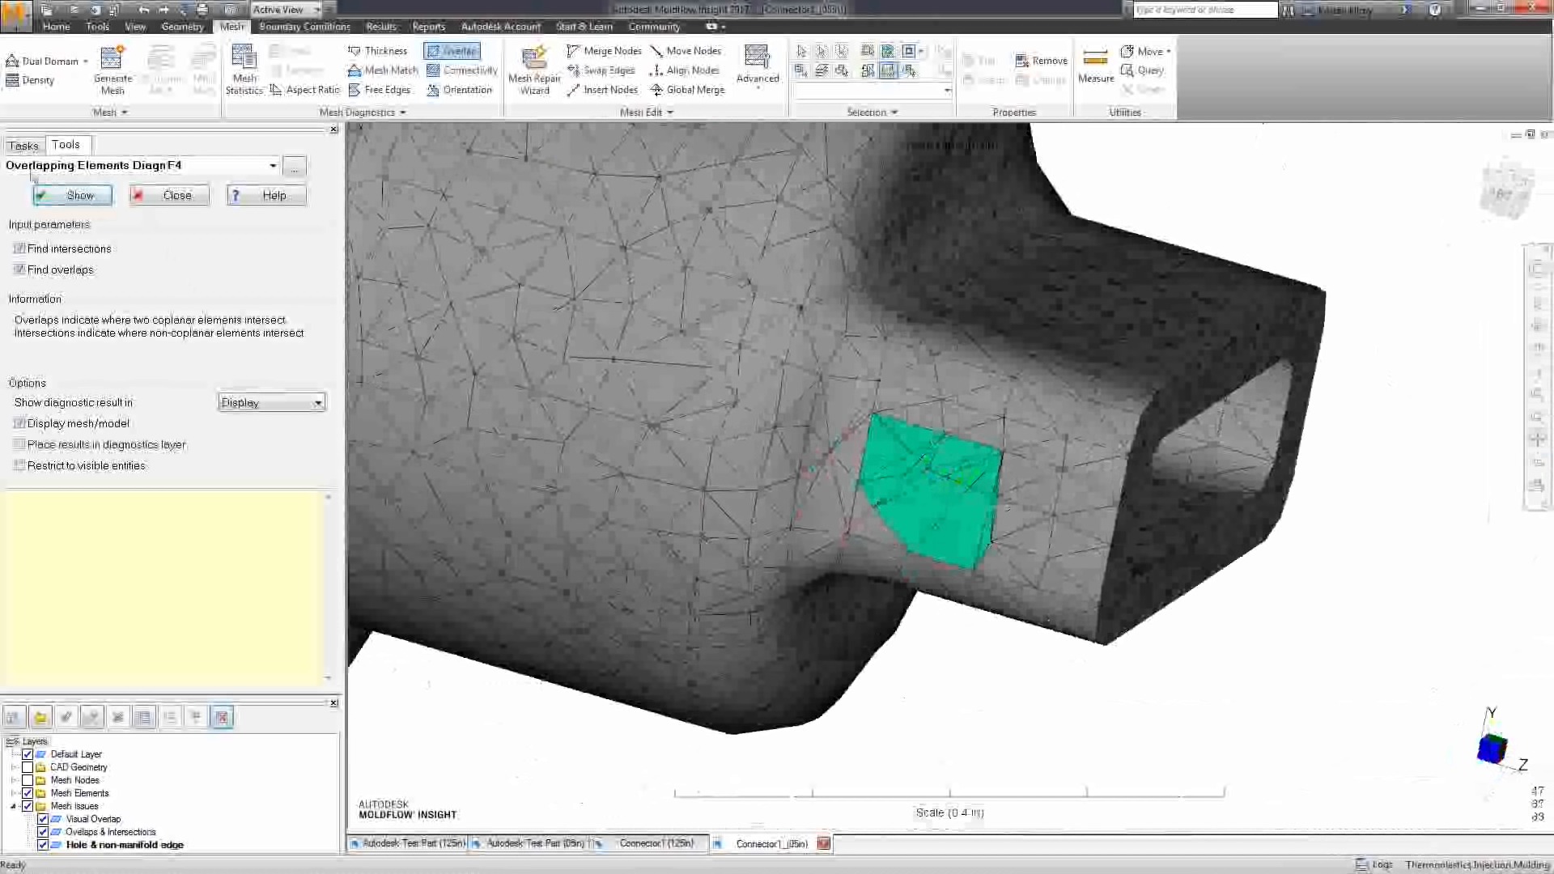
Run the diagnostic for intersections and overlaps, examine the flagged elements on the tip's side face, and close the tool
left_click(75, 199)
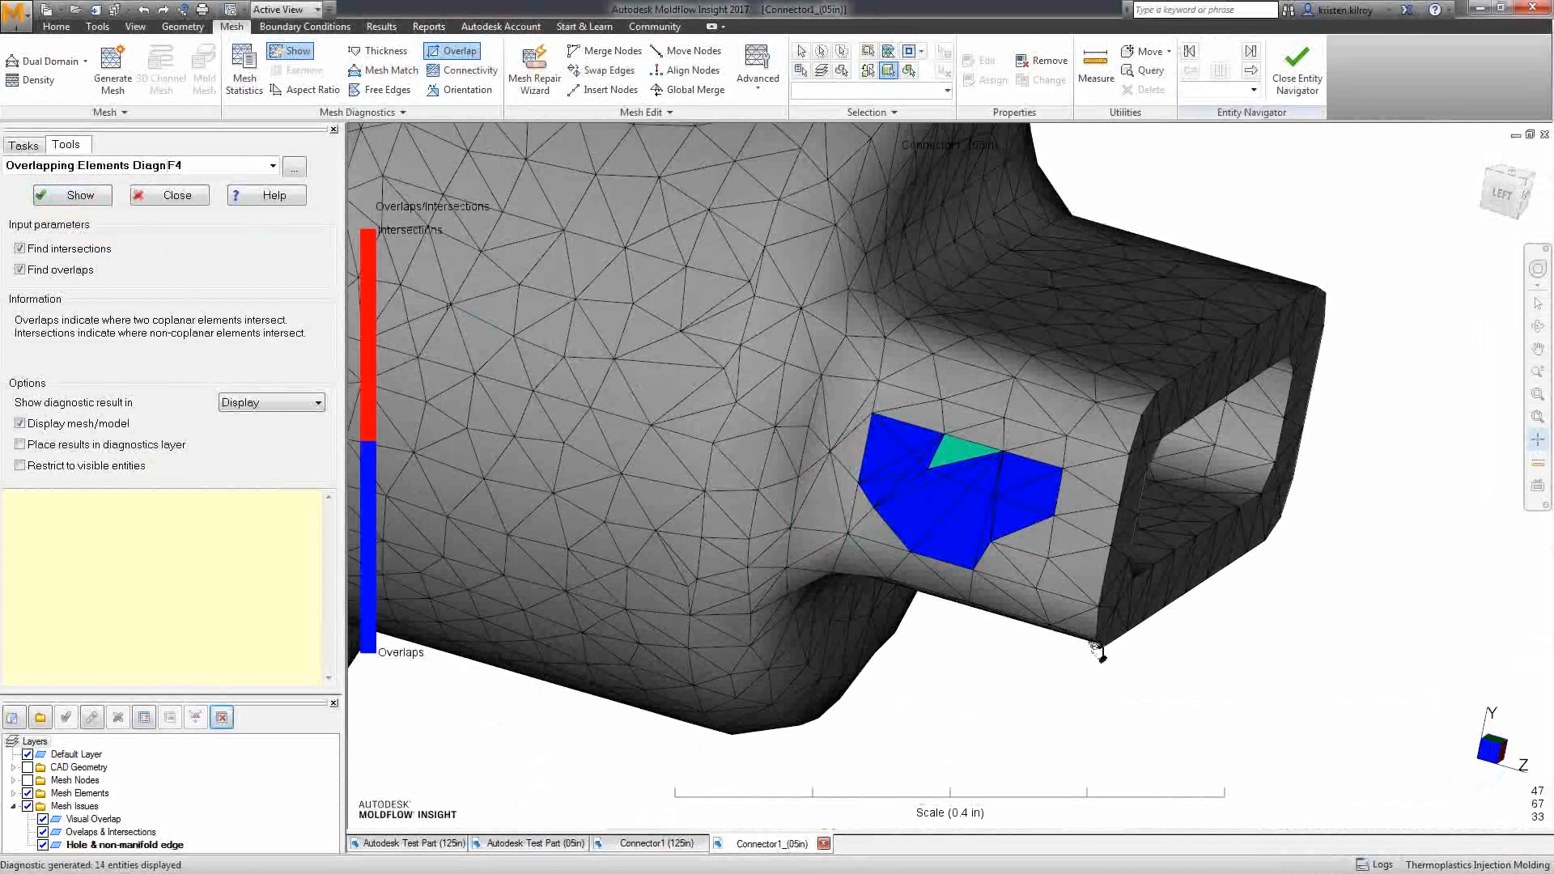
mouse_move(1097, 712)
middle_mouse_down()
mouse_move(1109, 645)
mouse_move(1017, 602)
mouse_move(970, 617)
mouse_move(948, 629)
mouse_move(937, 775)
middle_mouse_up()
scroll(968, 531, "up", 3)
scroll(386, 657, "up", 1)
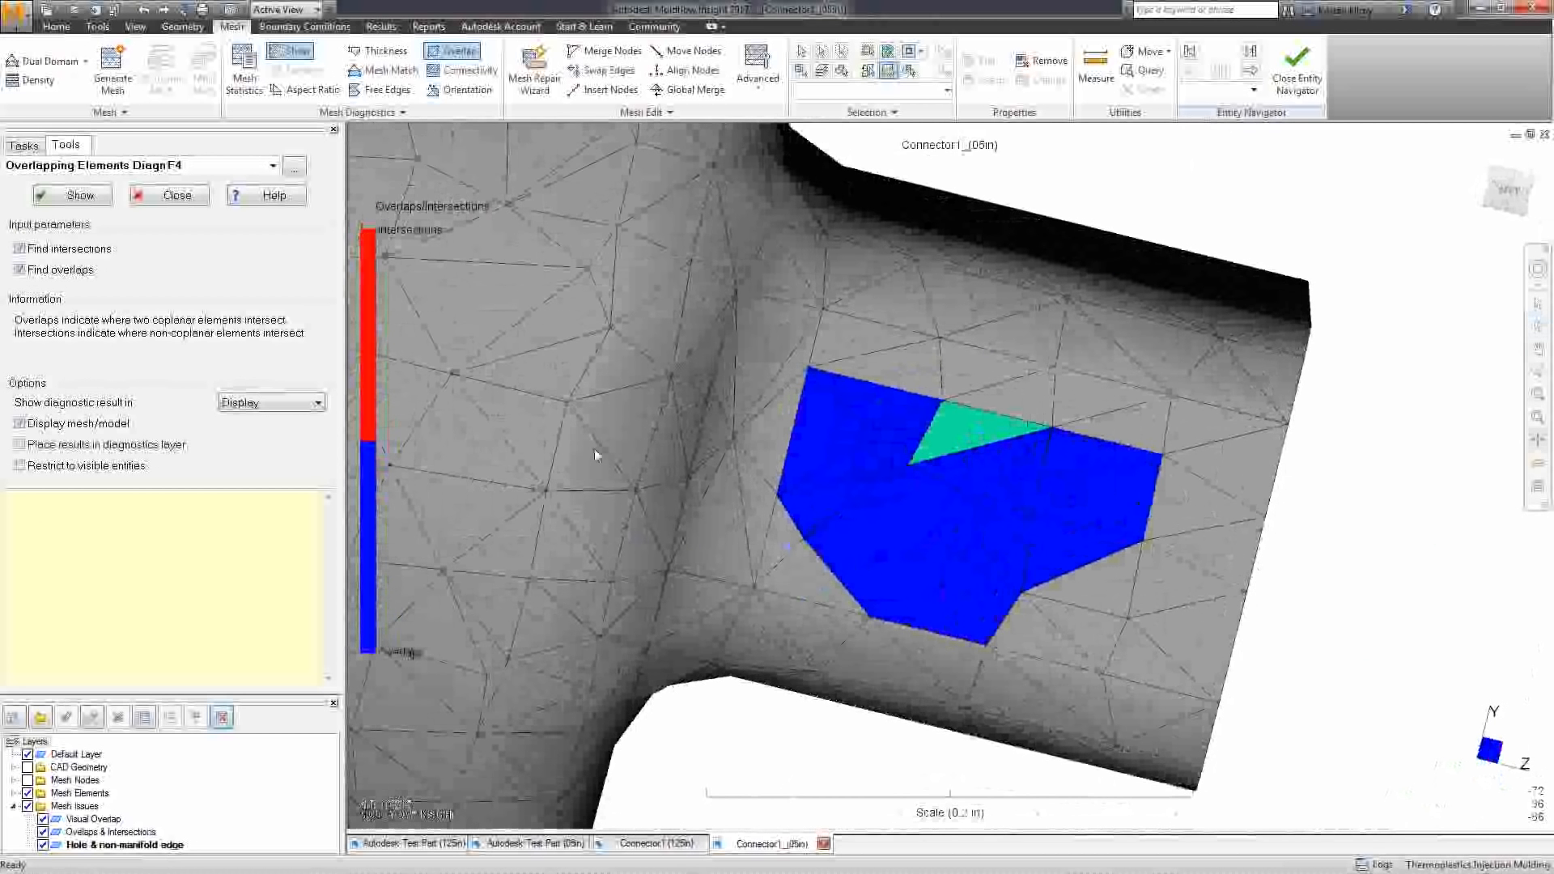
left_click(173, 198)
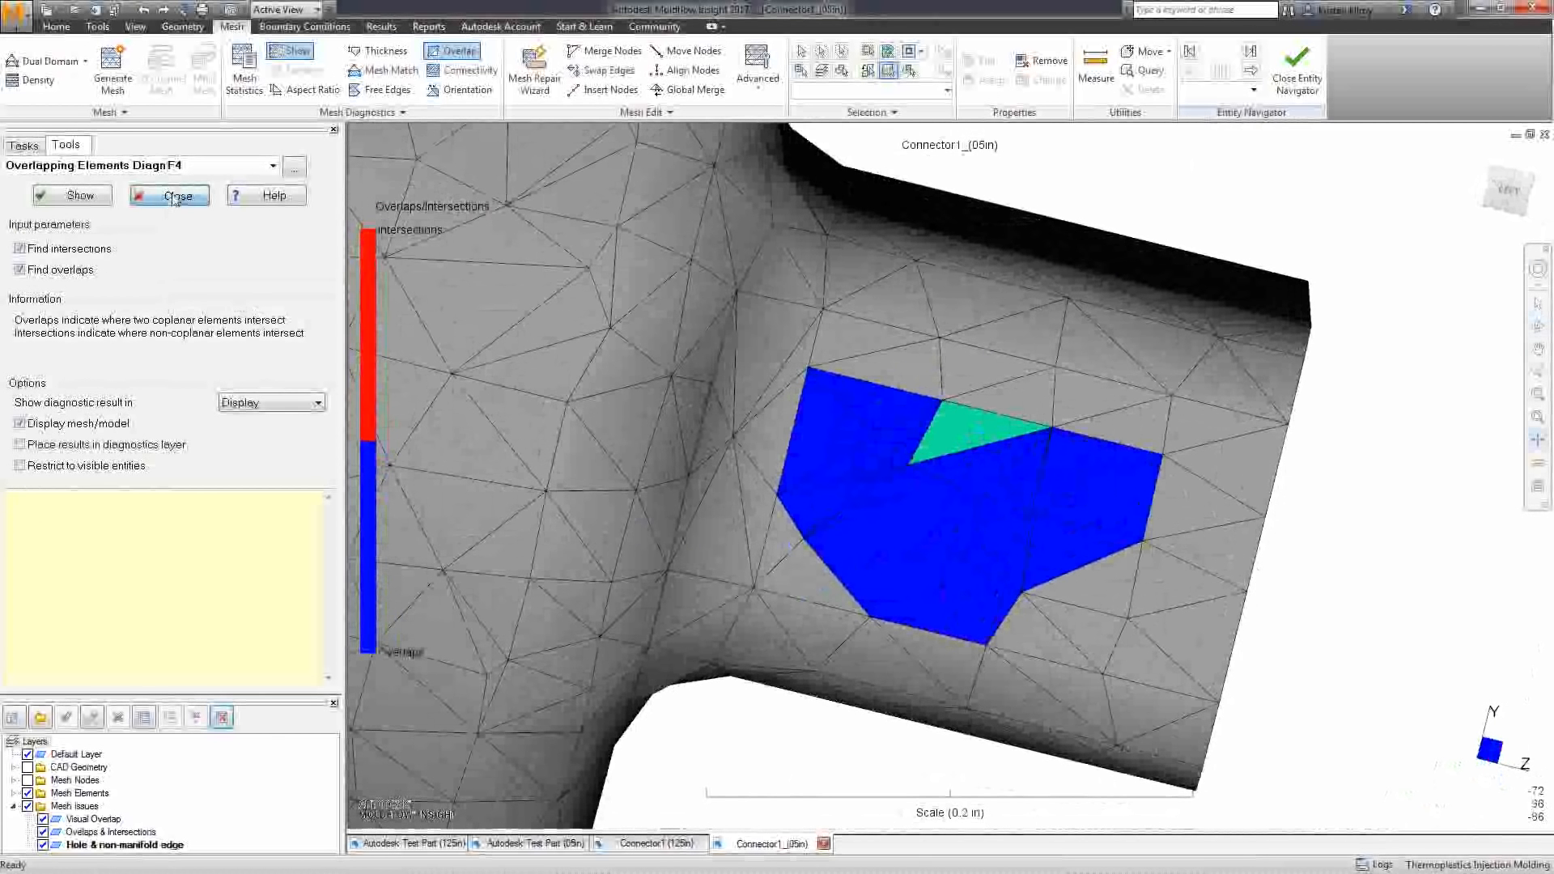
Toggle the overlap diagnostic display to compare it with the green patch beneath, and leave the display off
mouse_move(1052, 592)
left_mouse_down()
mouse_move(792, 617)
mouse_move(853, 429)
left_mouse_up()
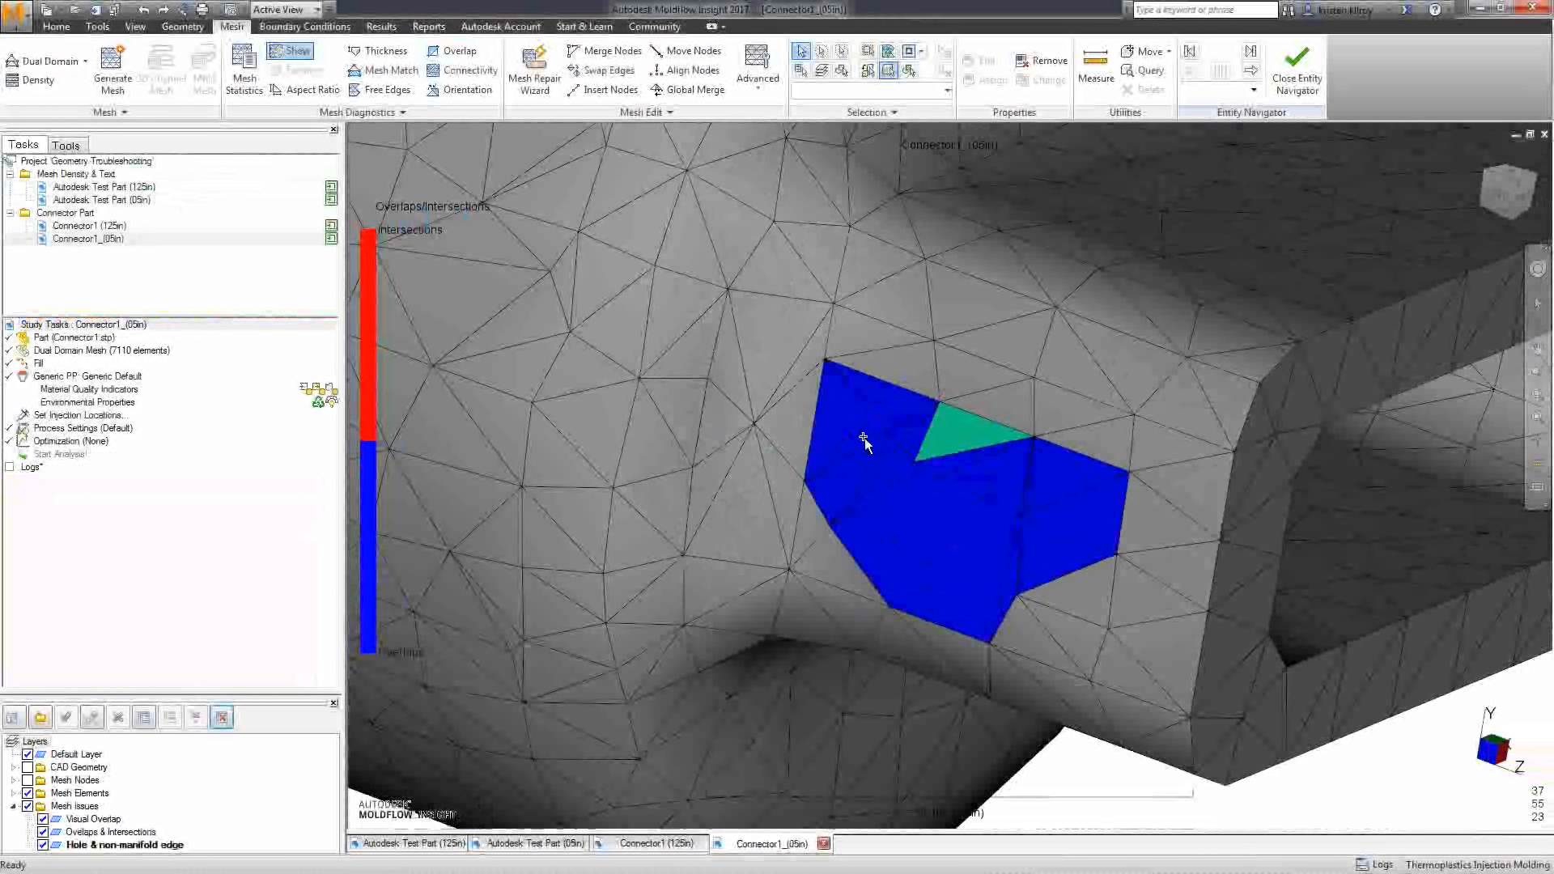
left_click(295, 52)
left_click(298, 54)
left_click(297, 53)
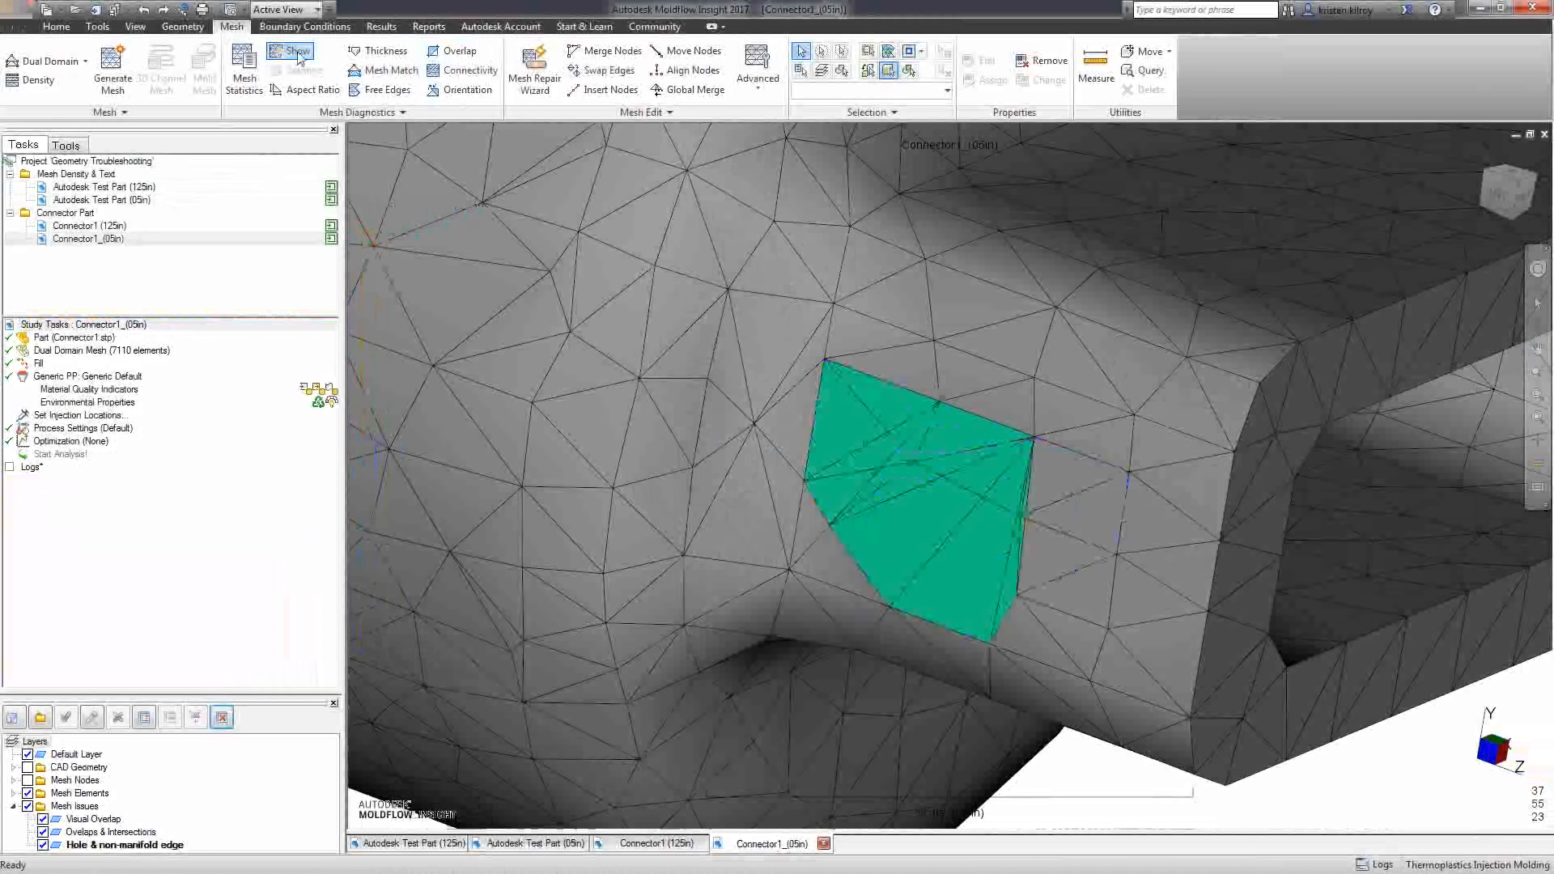
left_click(298, 54)
left_click(298, 53)
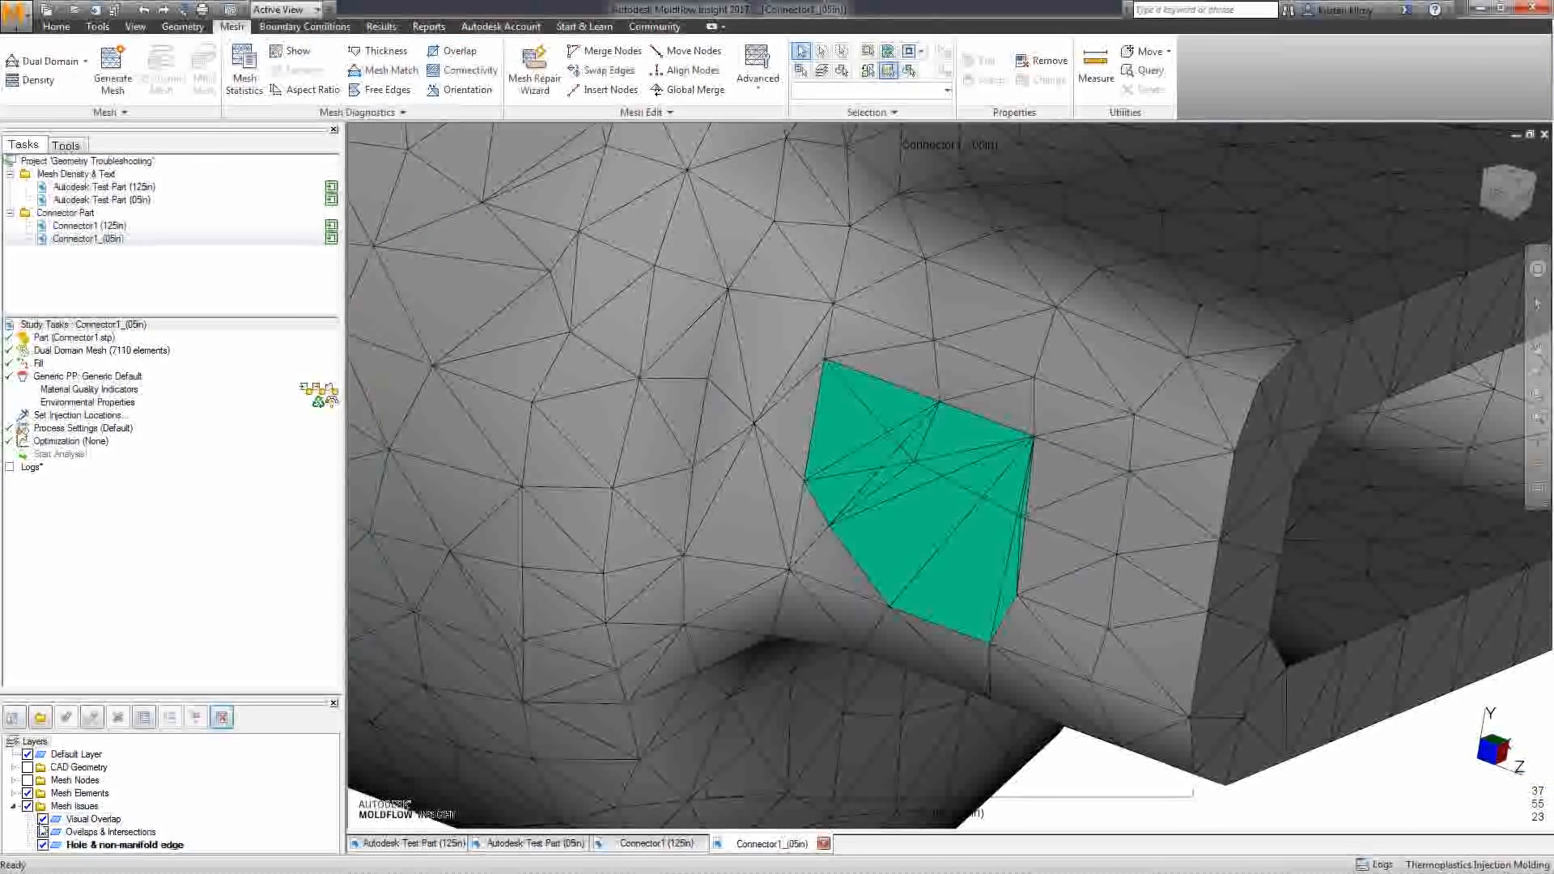
Make the Mesh Nodes layer visible and delete the long overlapping triangle T7117 from the green patch
left_click(28, 780)
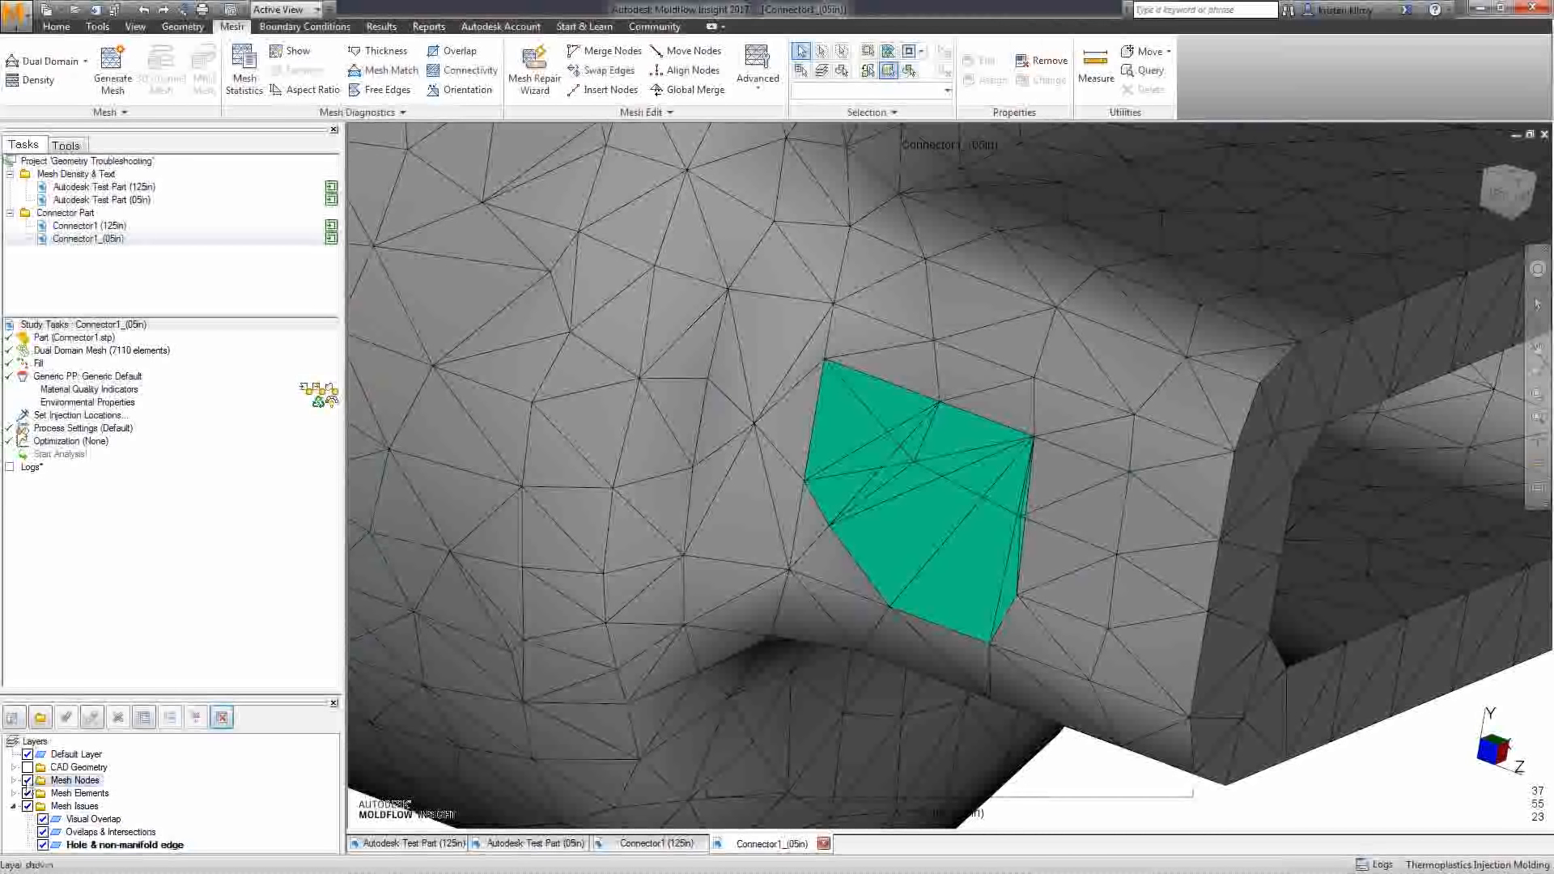
middle_click_drag(833, 608, 886, 603)
scroll(889, 582, "up", 4)
left_click(725, 483)
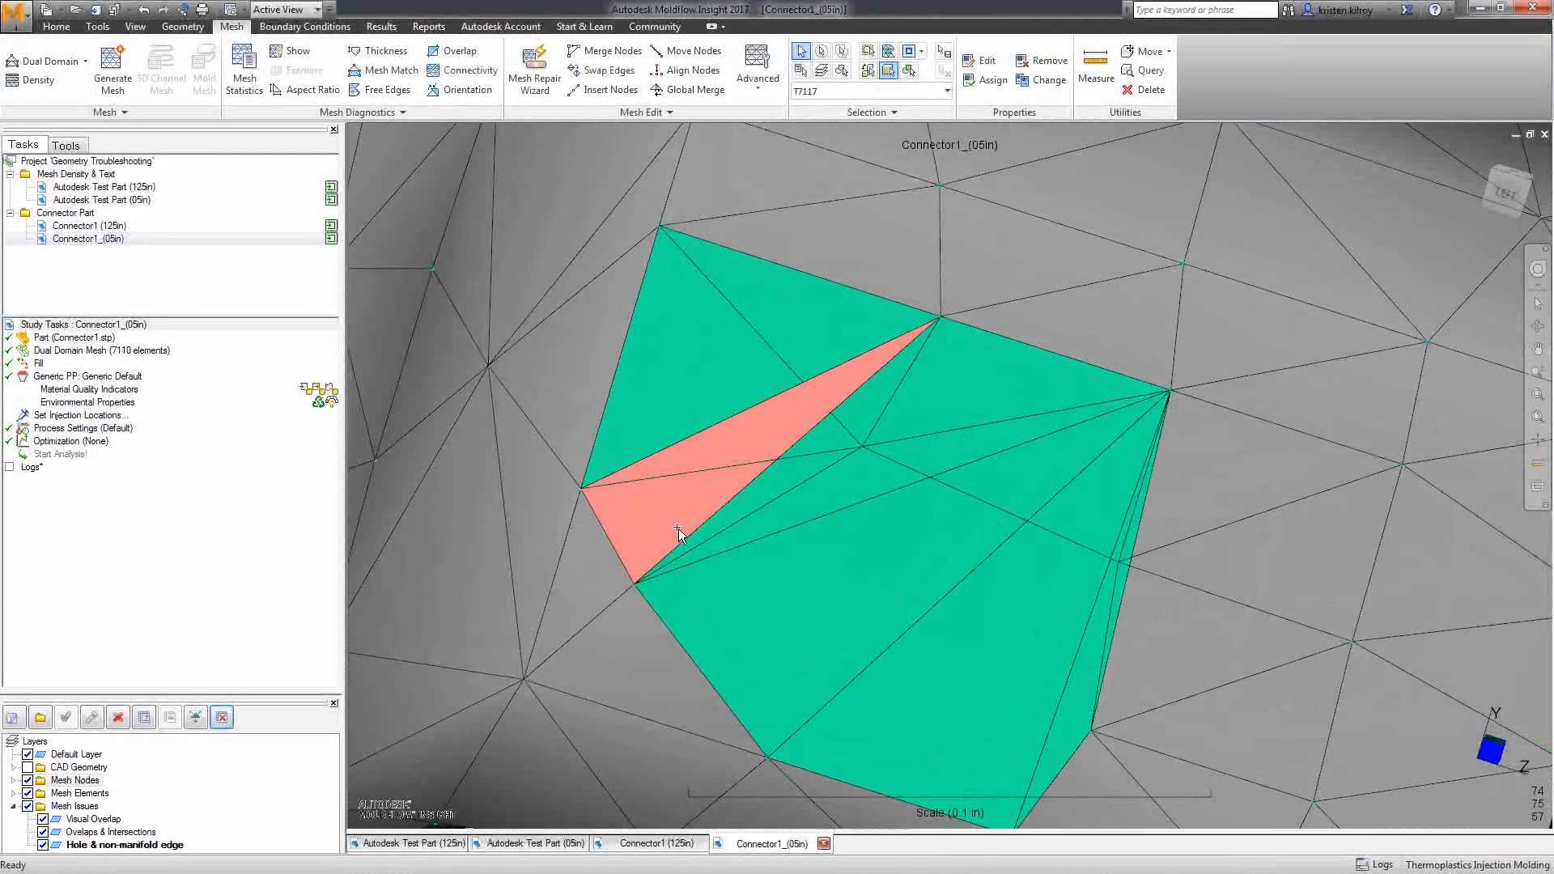
key("Delete")
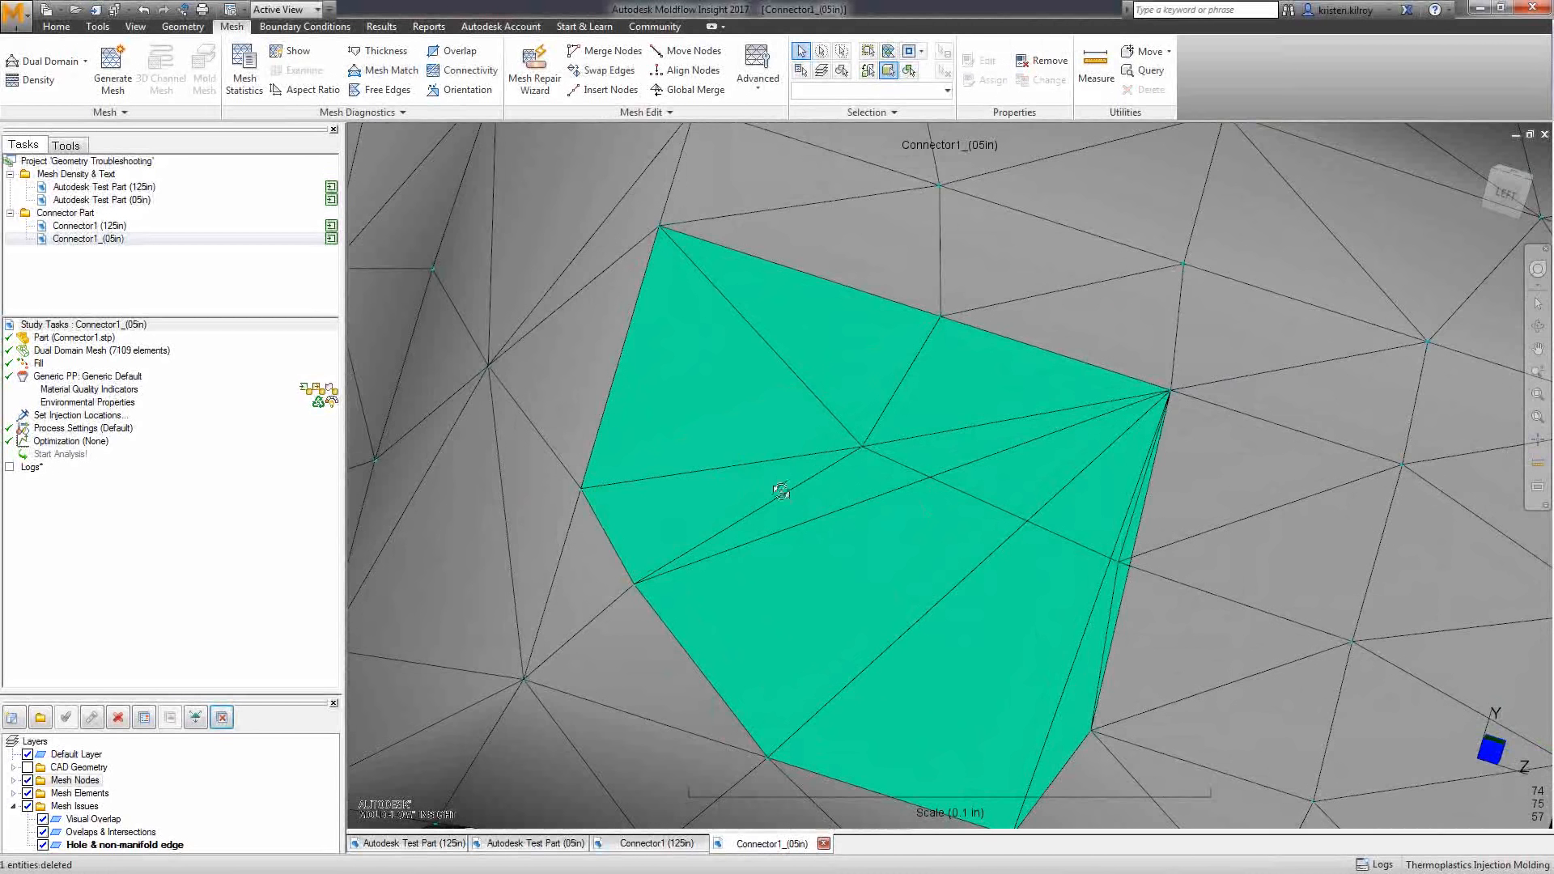
Check the extents of the overlapping triangles in and beside the green patch by selecting them individually
mouse_move(742, 478)
left_mouse_down()
mouse_move(746, 357)
mouse_move(732, 323)
mouse_move(693, 321)
mouse_move(859, 385)
mouse_move(993, 489)
left_mouse_up()
left_click(1143, 511)
mouse_move(930, 515)
left_mouse_down()
mouse_move(947, 476)
mouse_move(939, 485)
mouse_move(988, 497)
left_mouse_up()
left_click(894, 513)
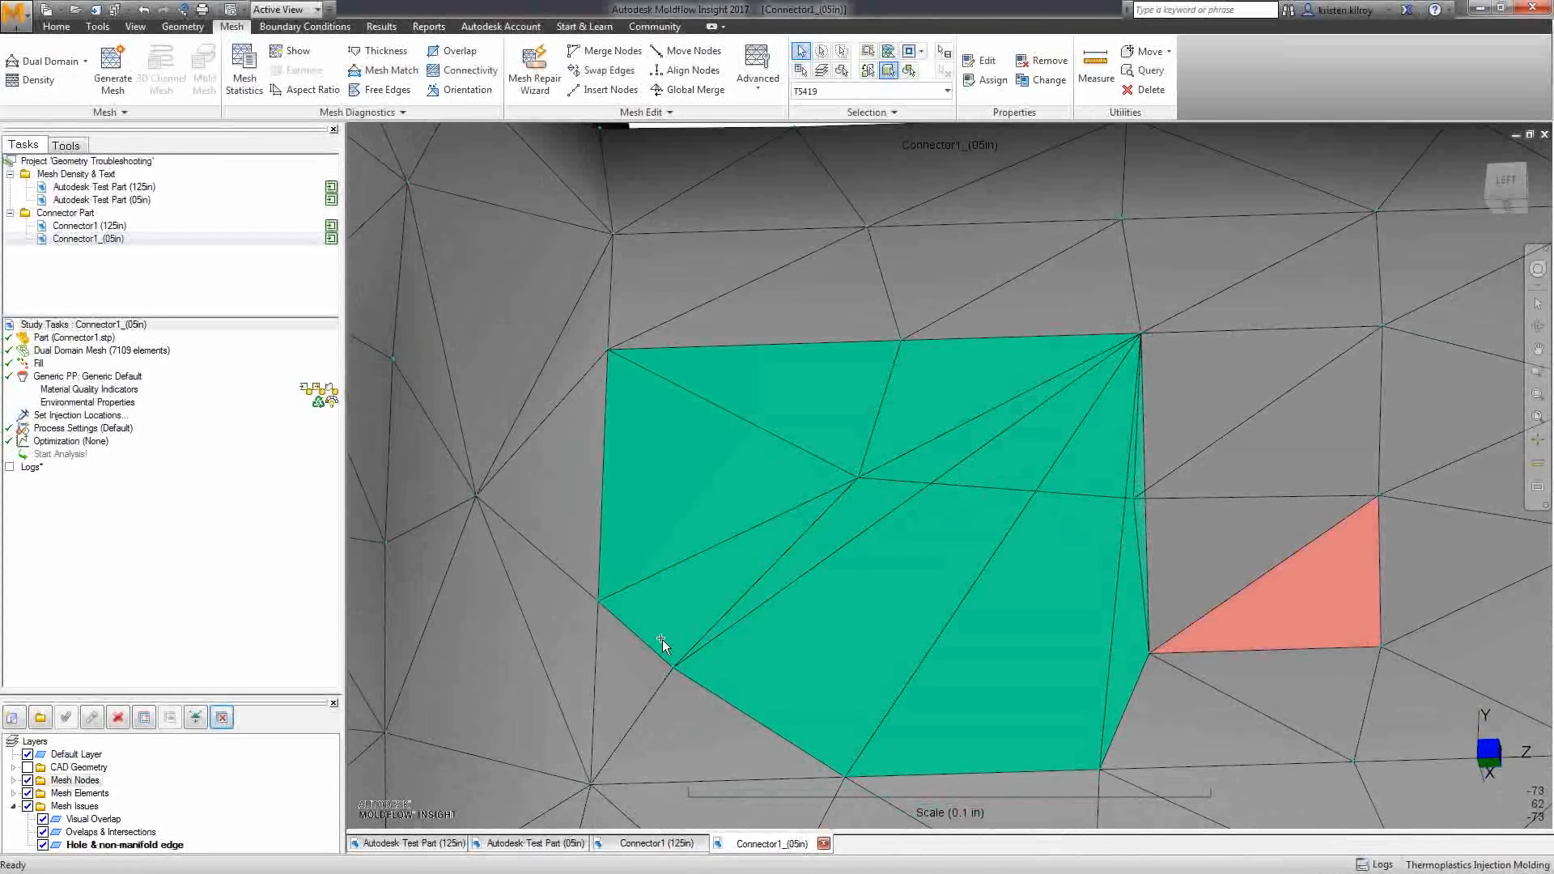
left_click(964, 513)
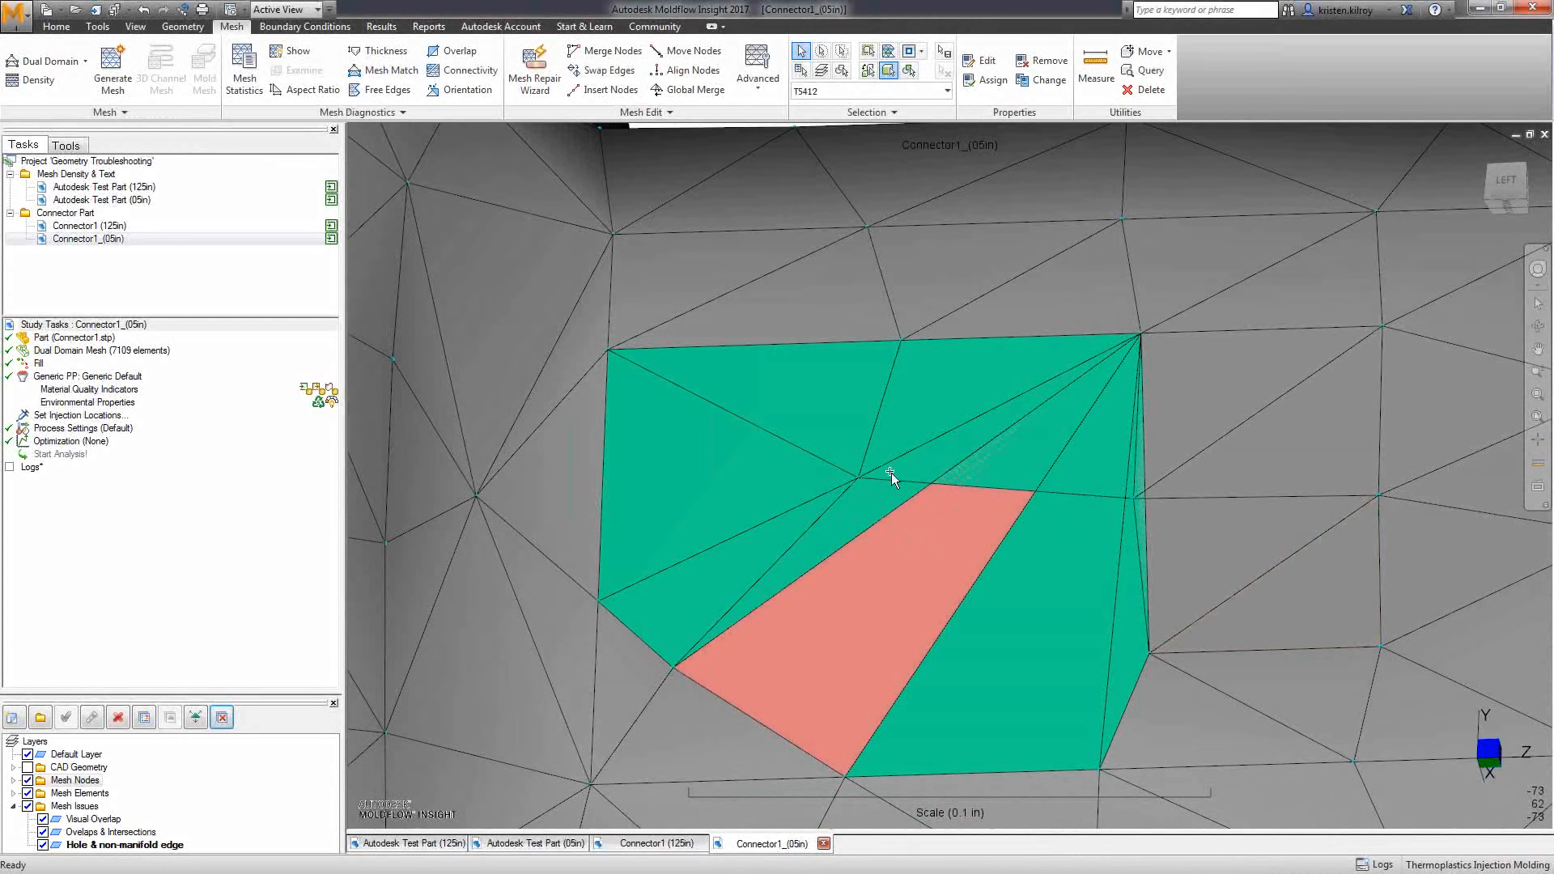
left_click(940, 473)
left_click(1130, 496)
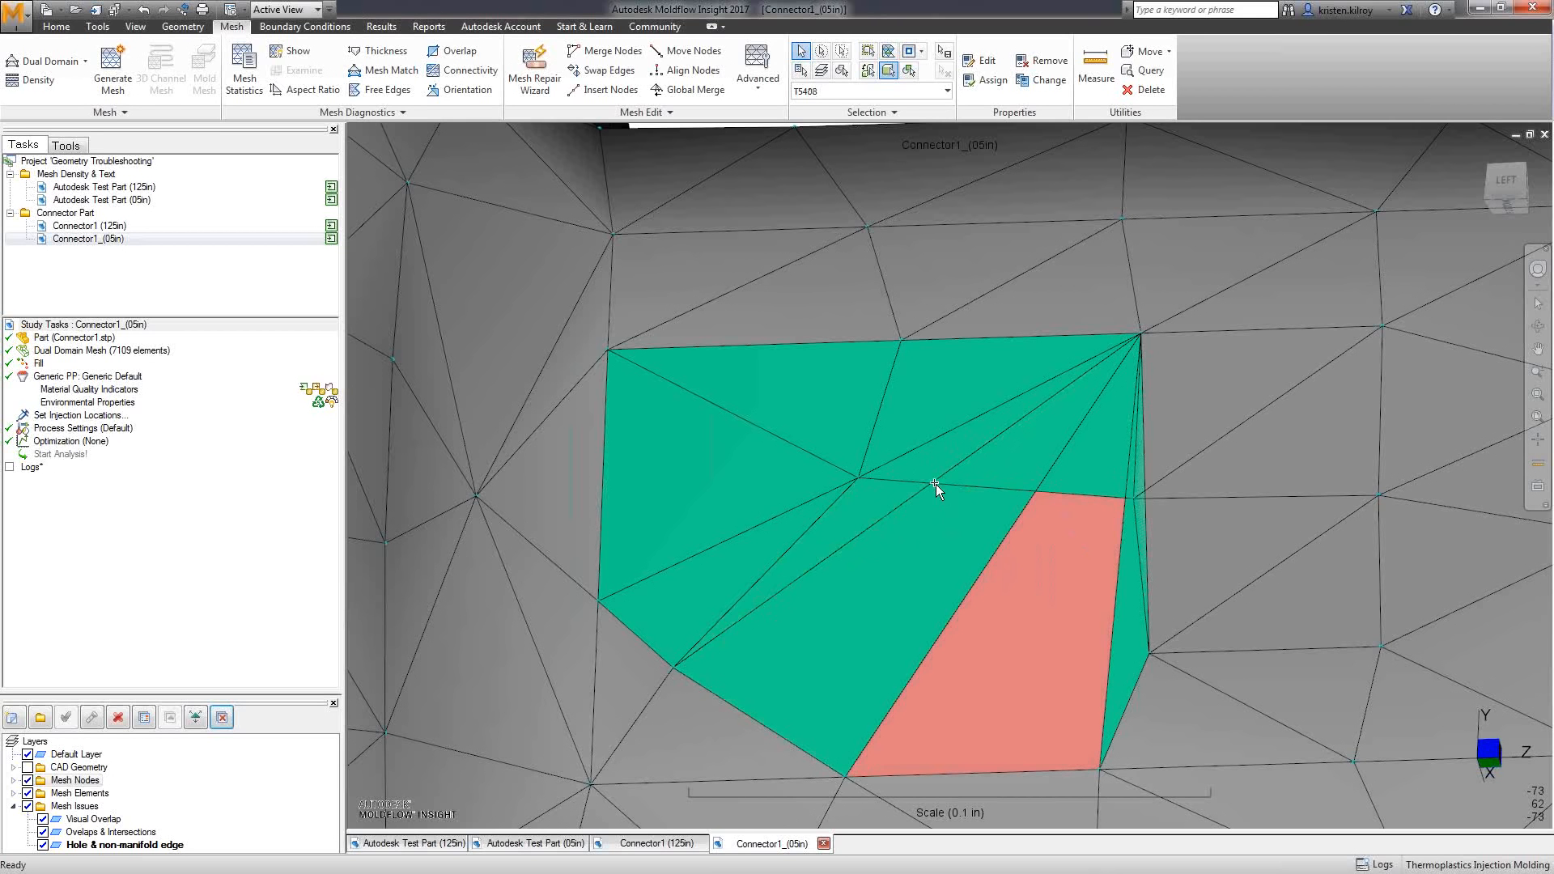
Delete the narrow triangle T5411 and the two large triangles beside it in the lower part of the green patch
left_click(856, 525)
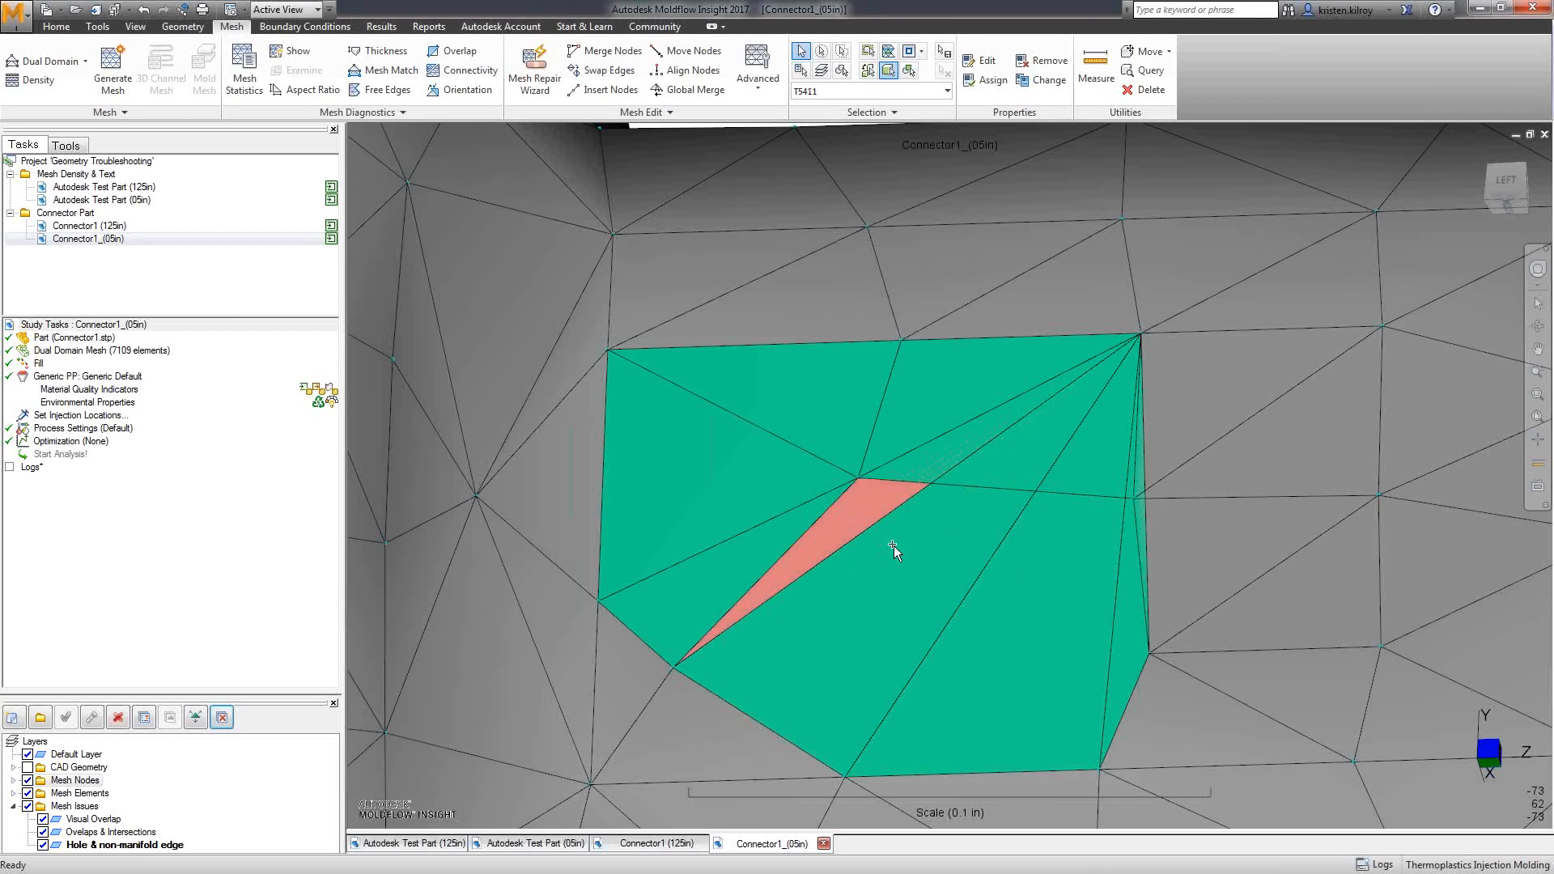
key("Delete")
left_click(947, 549)
key("Delete")
left_click(1051, 558)
key("Delete")
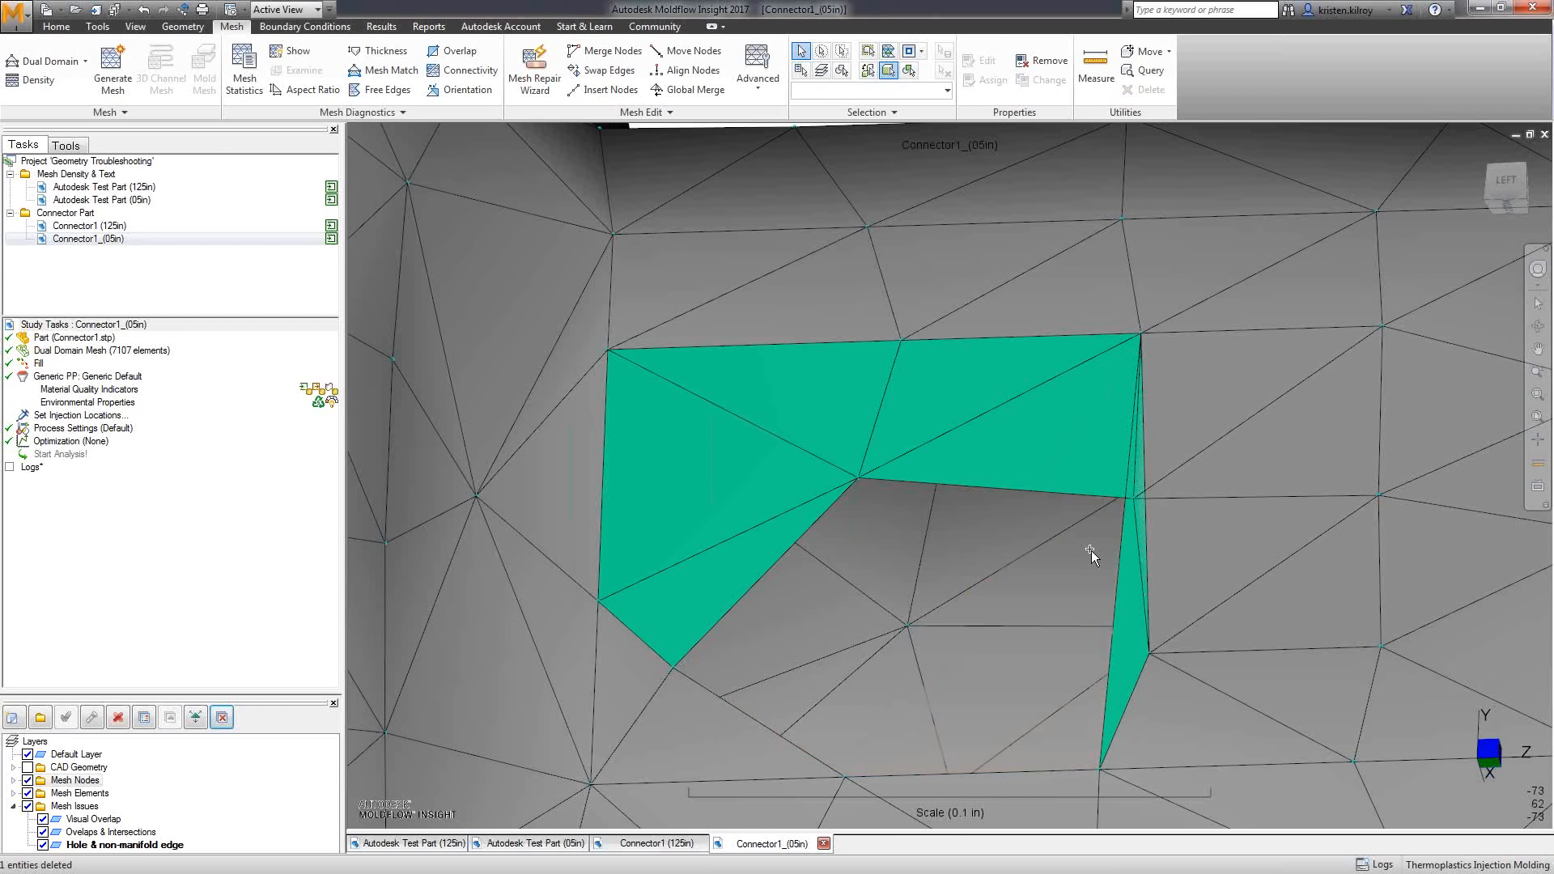
Delete the narrow green triangles along the patch edge nearer the tip's end, along with the adjoining grey triangle
left_click(1128, 581)
key("Delete")
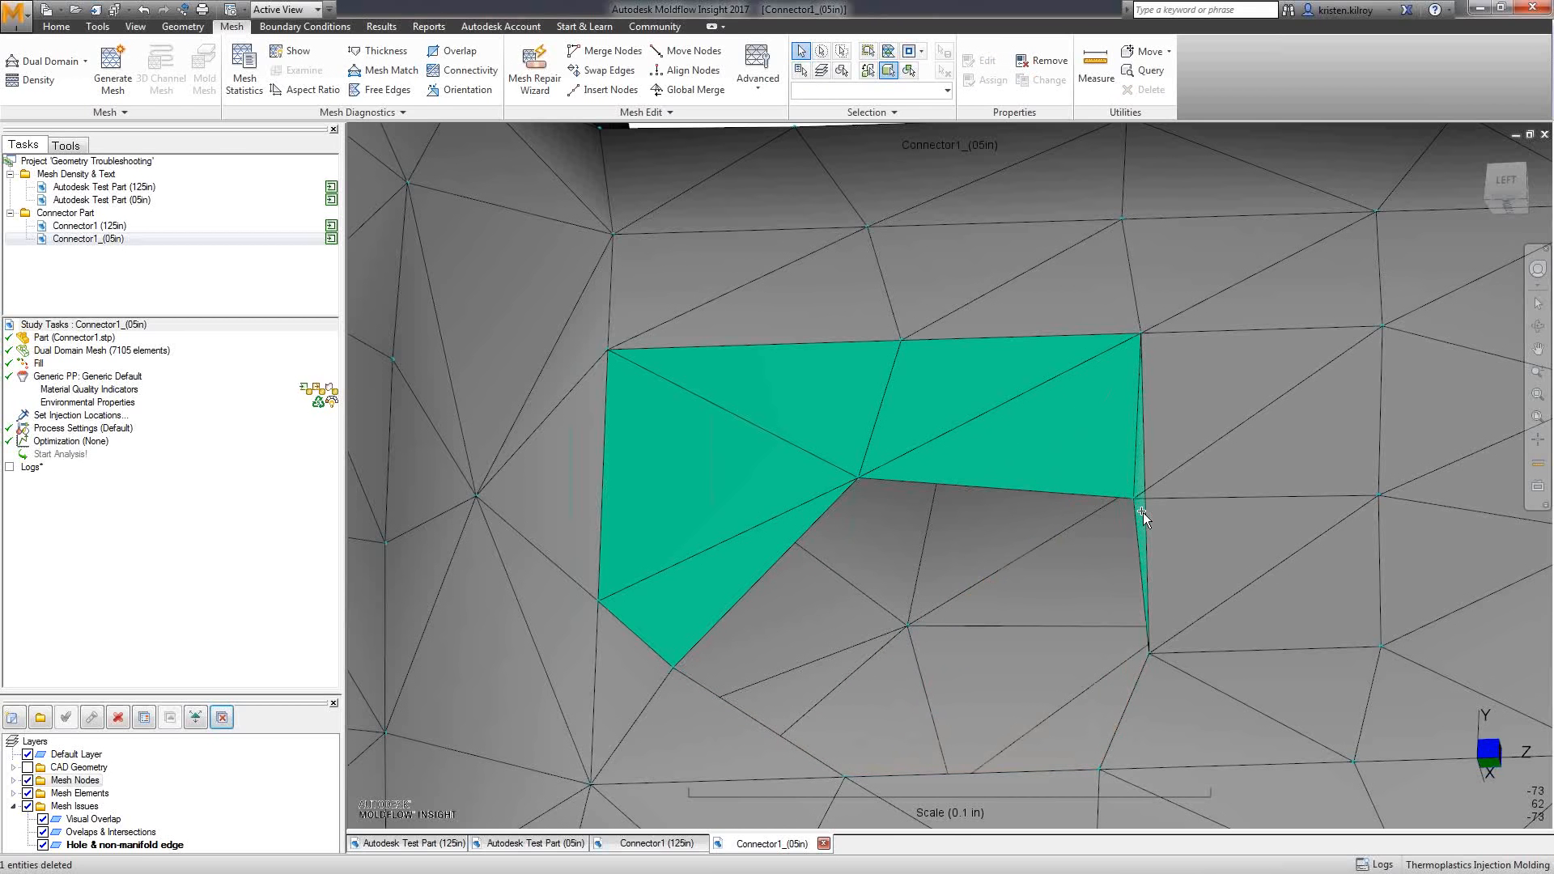
left_click(1143, 512)
key("Delete")
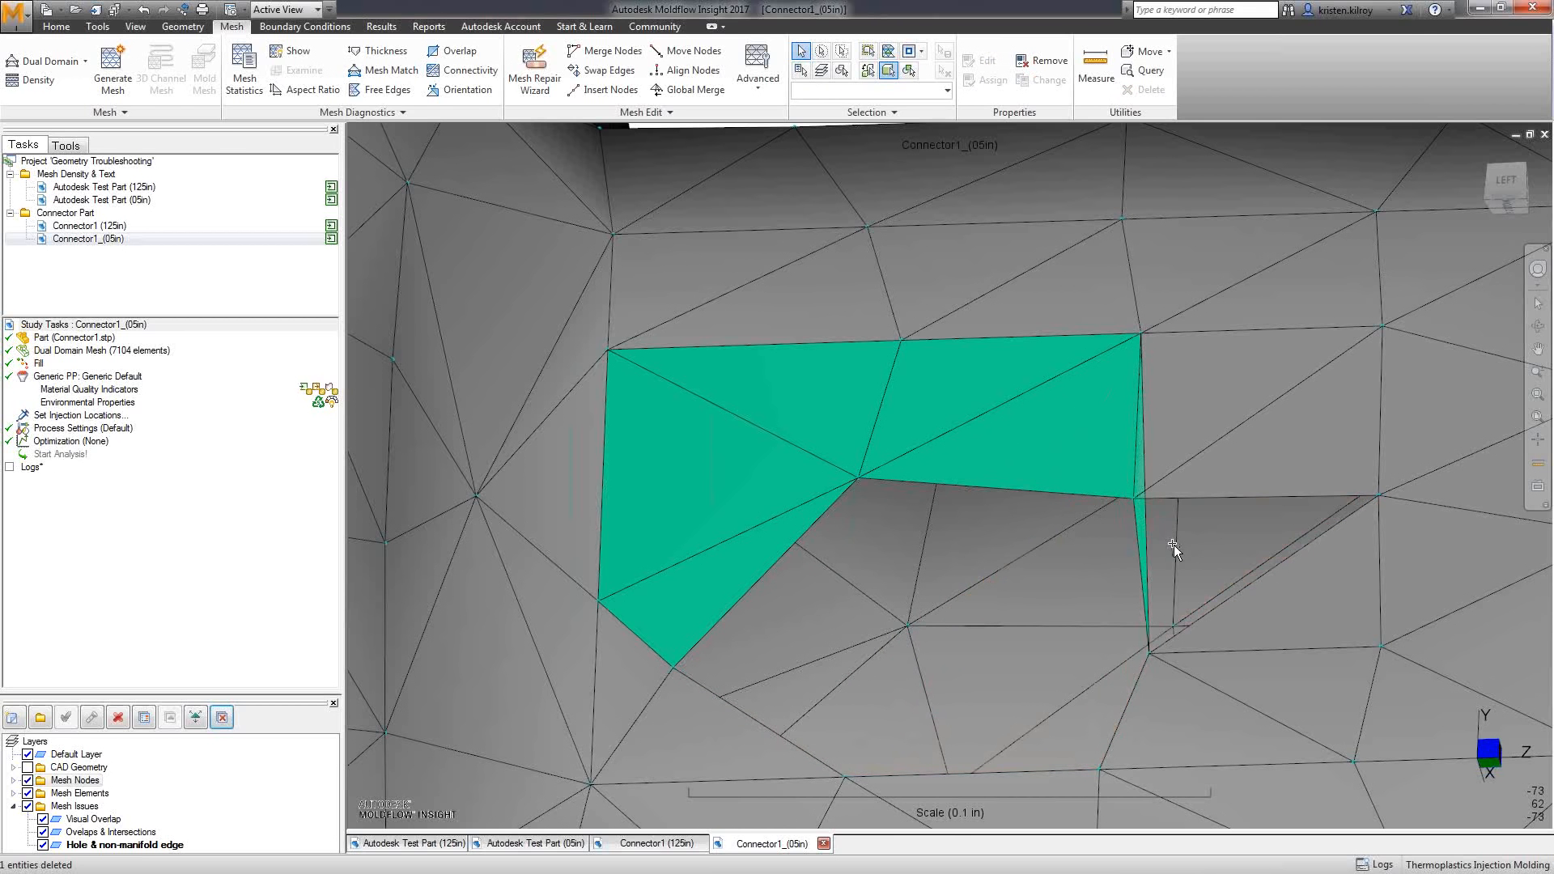
left_click(1141, 515)
key("Delete")
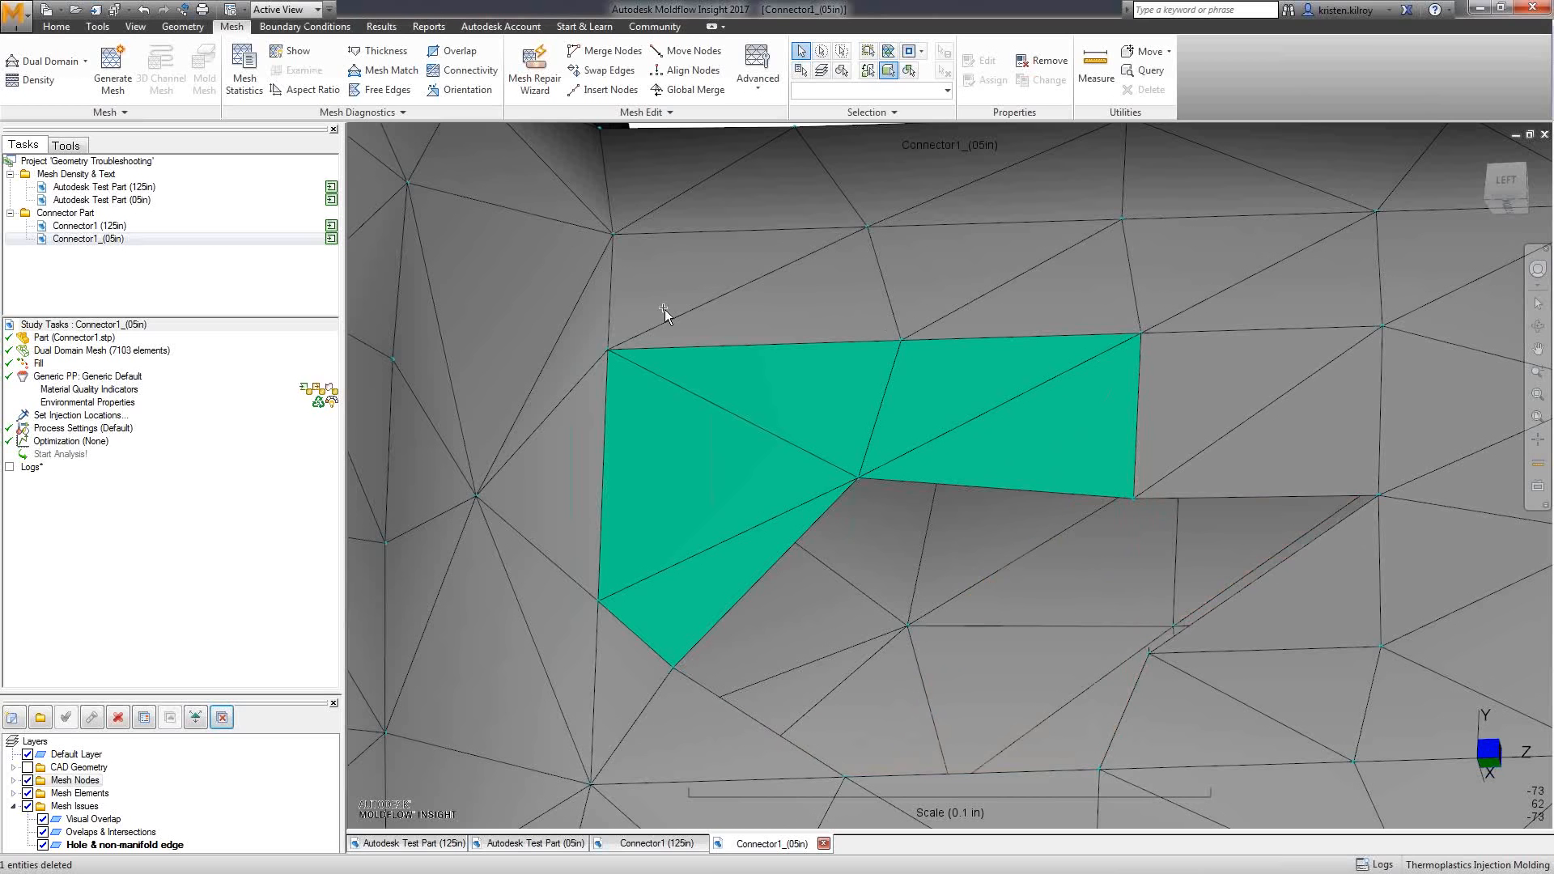
Start Fill Hole with selection by nodes and pick the seven boundary nodes in sequence around the hole beside the green patch
mouse_move(1041, 427)
middle_mouse_down()
mouse_move(1009, 423)
mouse_move(986, 449)
middle_mouse_up()
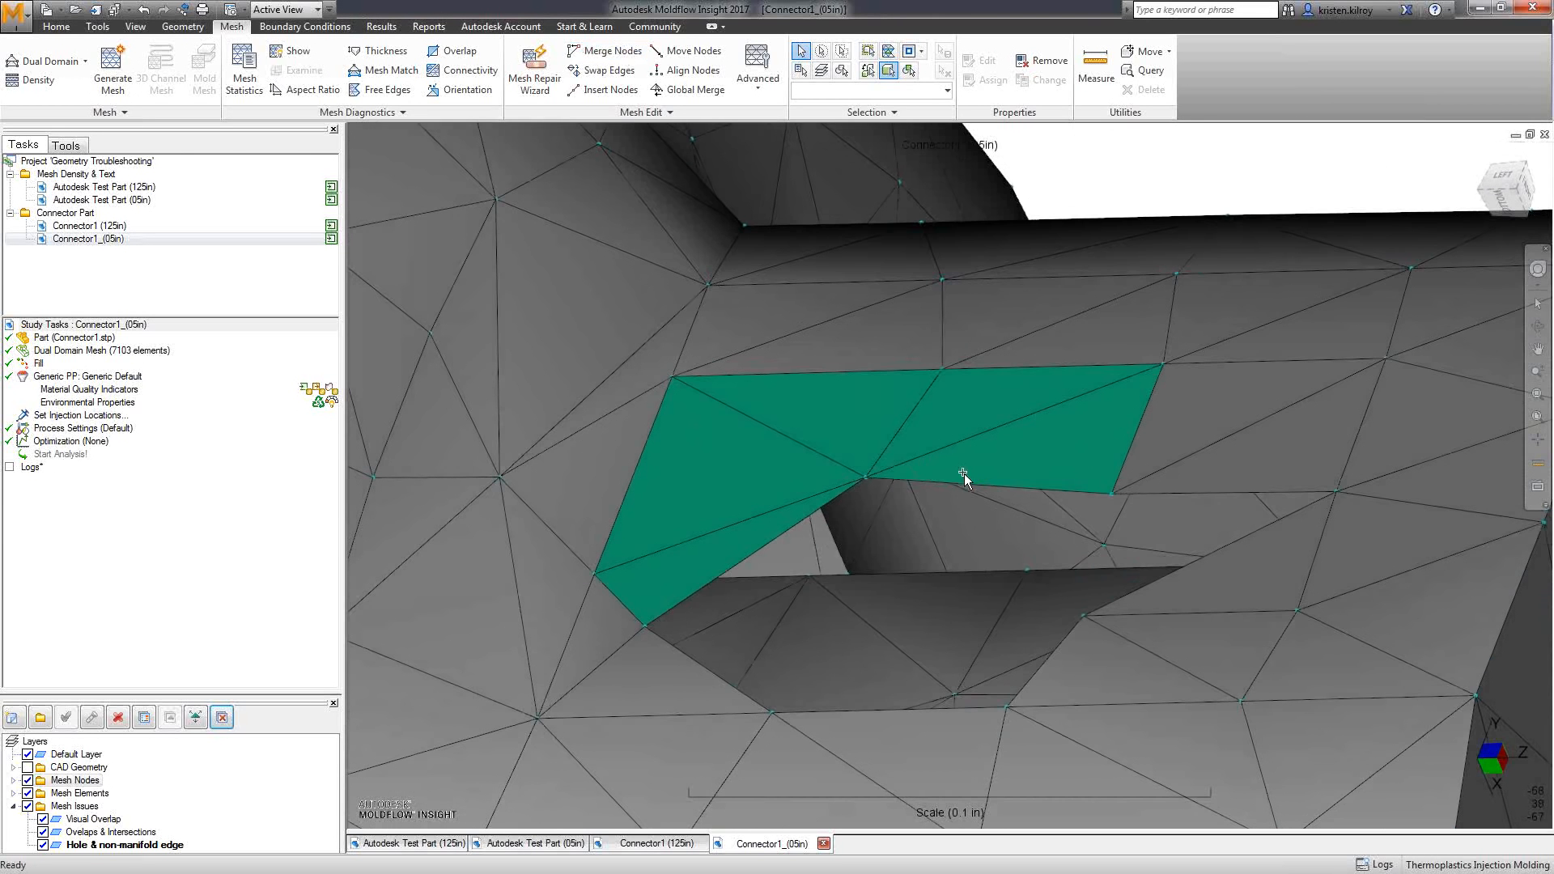
scroll(755, 702, "up", 1)
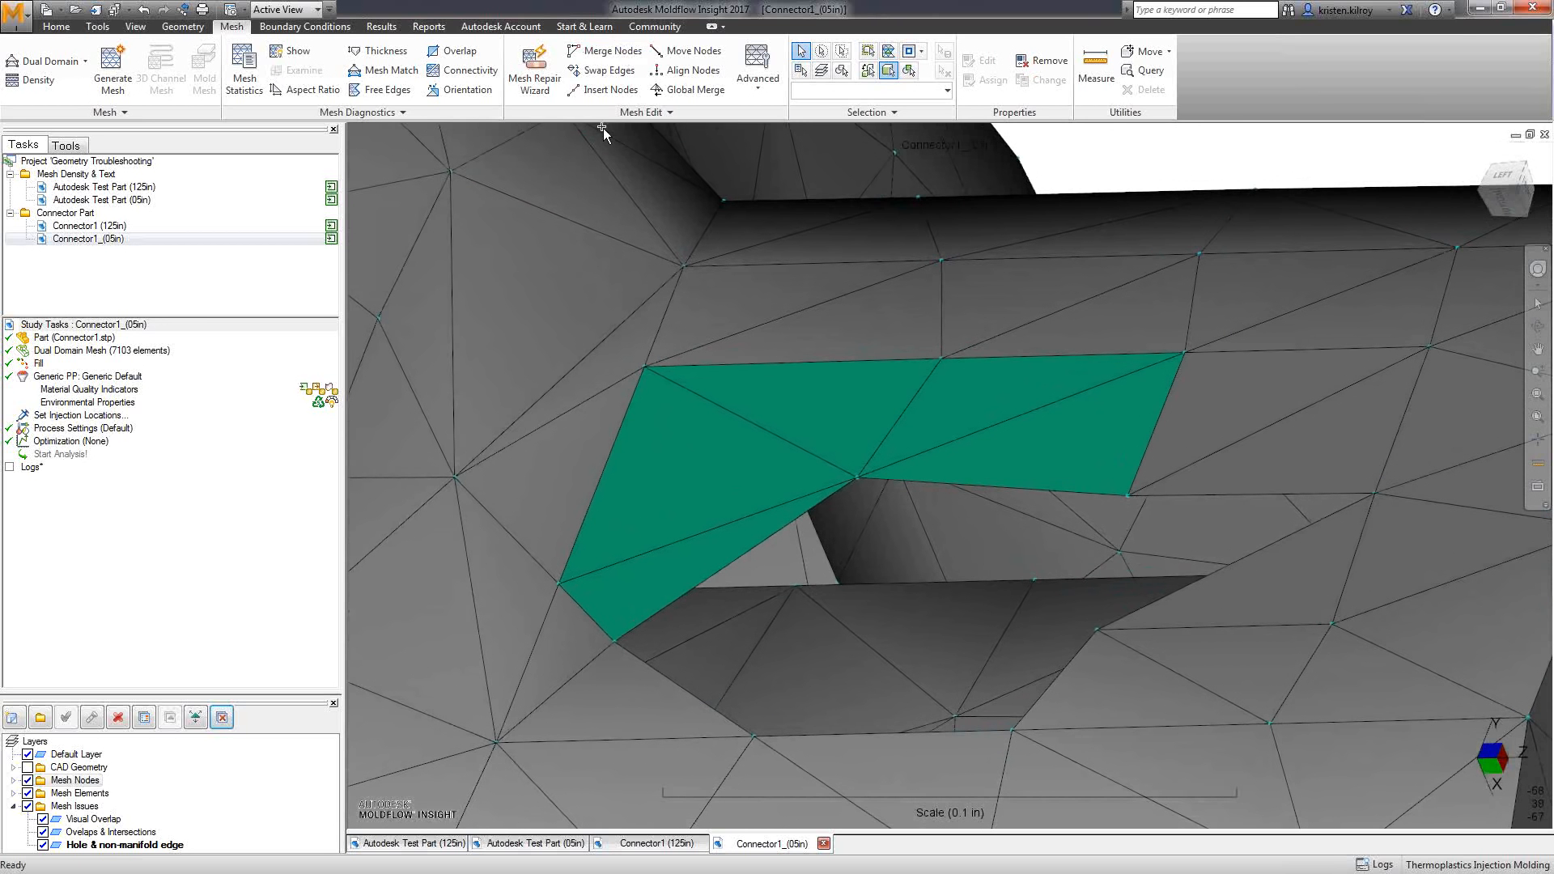
left_click(728, 114)
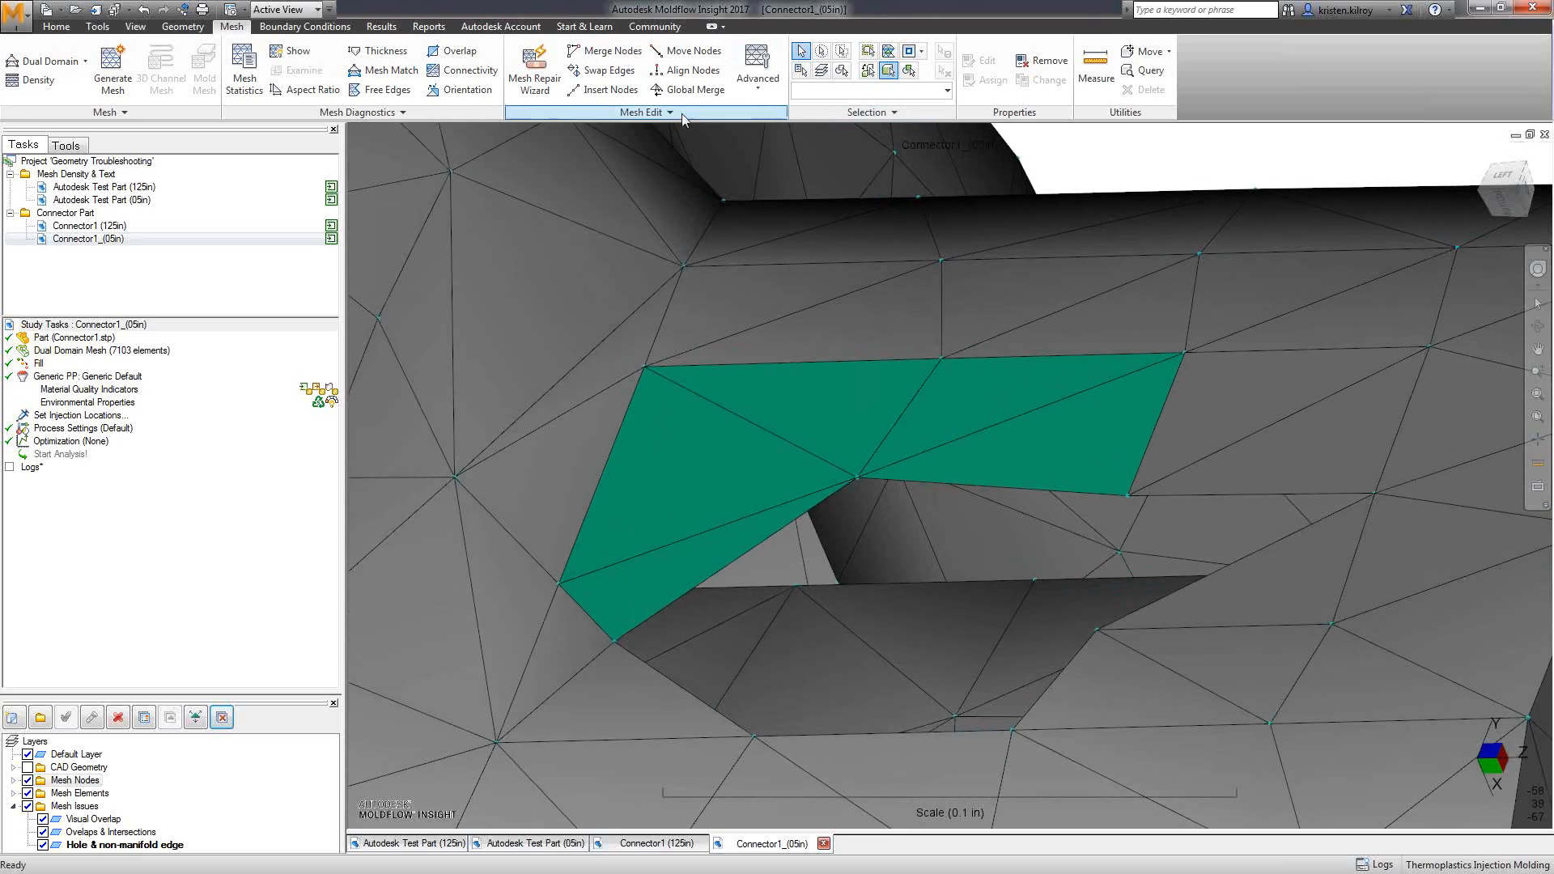
left_click(758, 72)
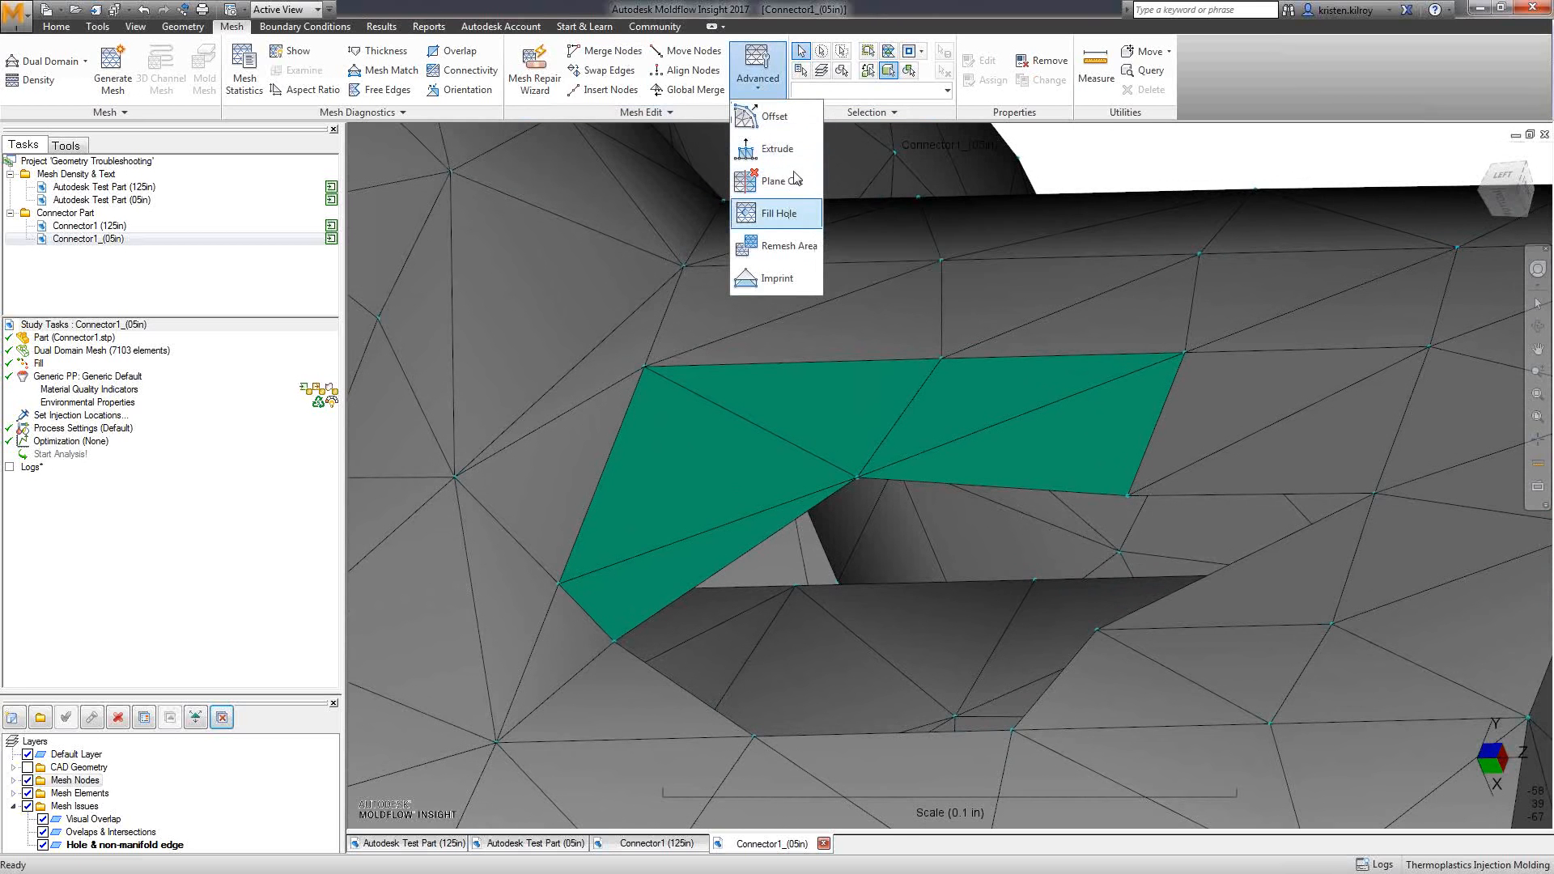
left_click(802, 217)
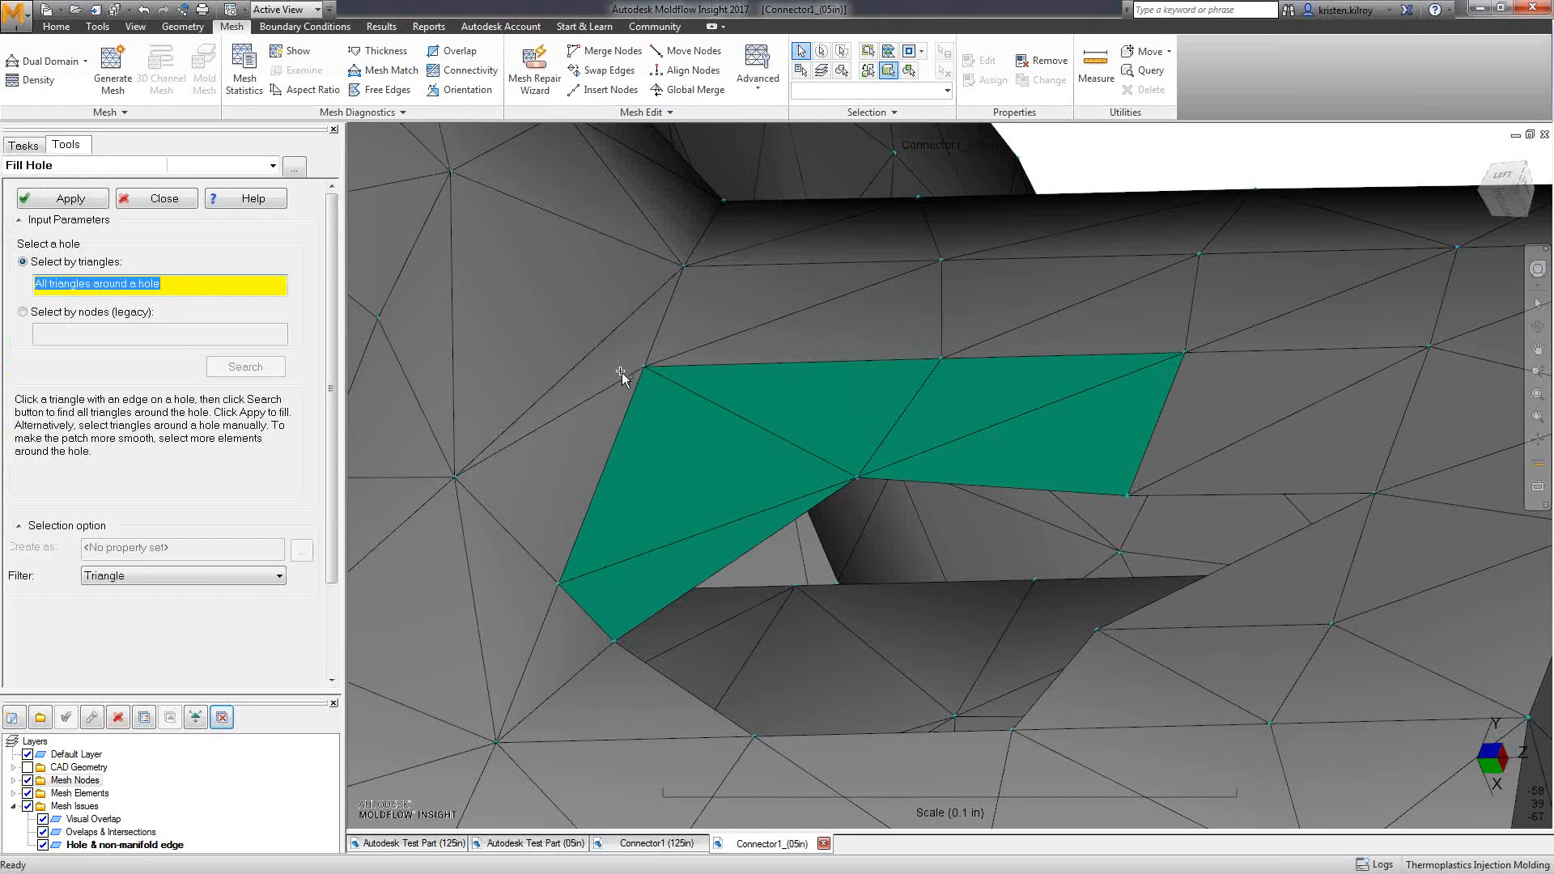
left_click(71, 314)
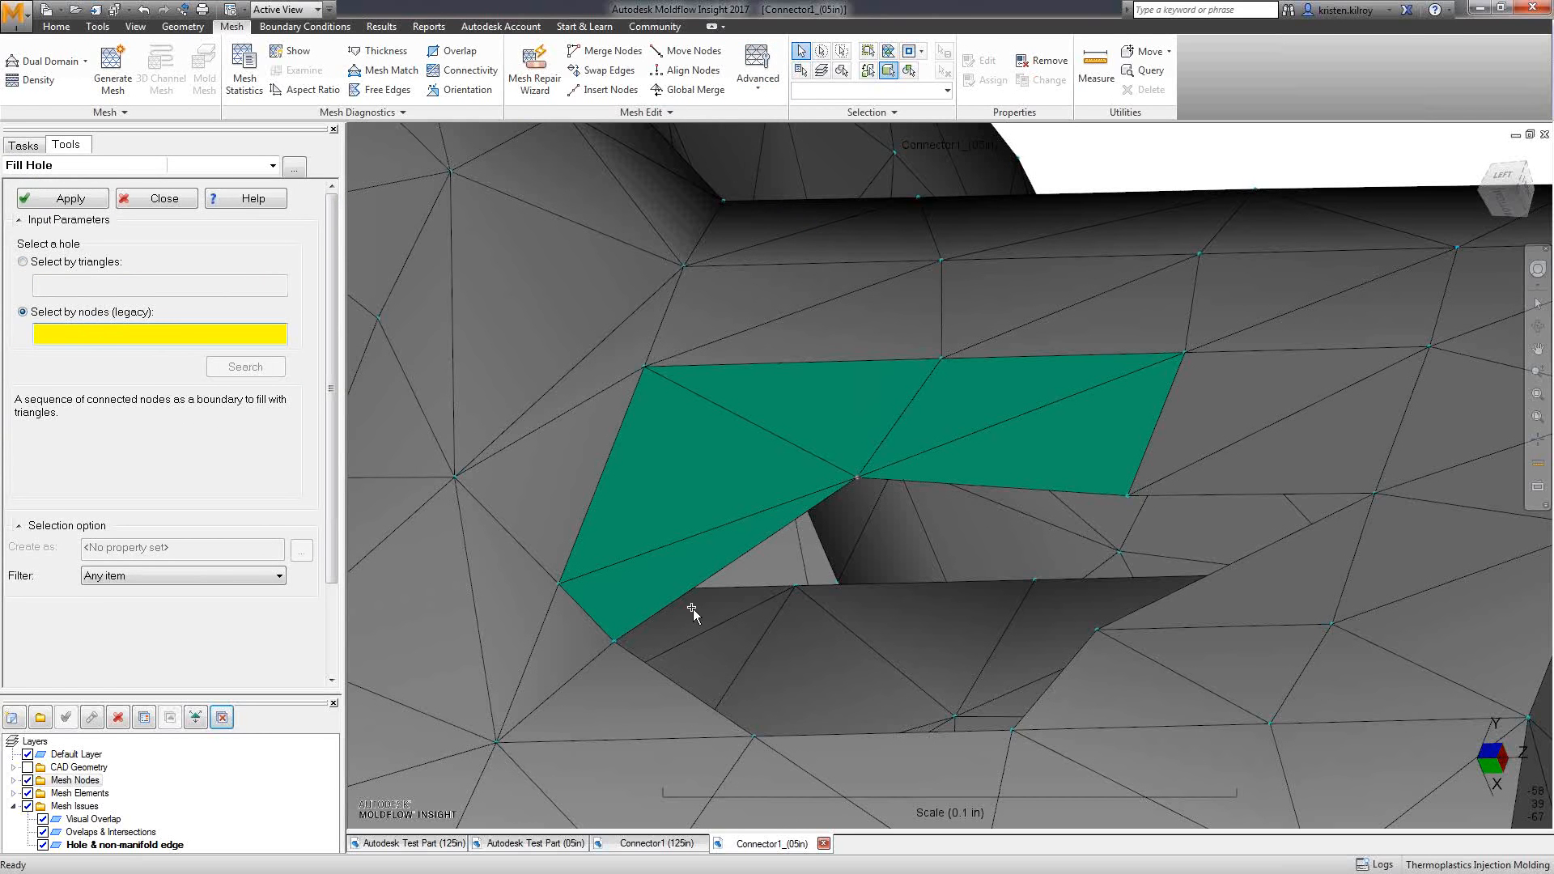
left_click(615, 641)
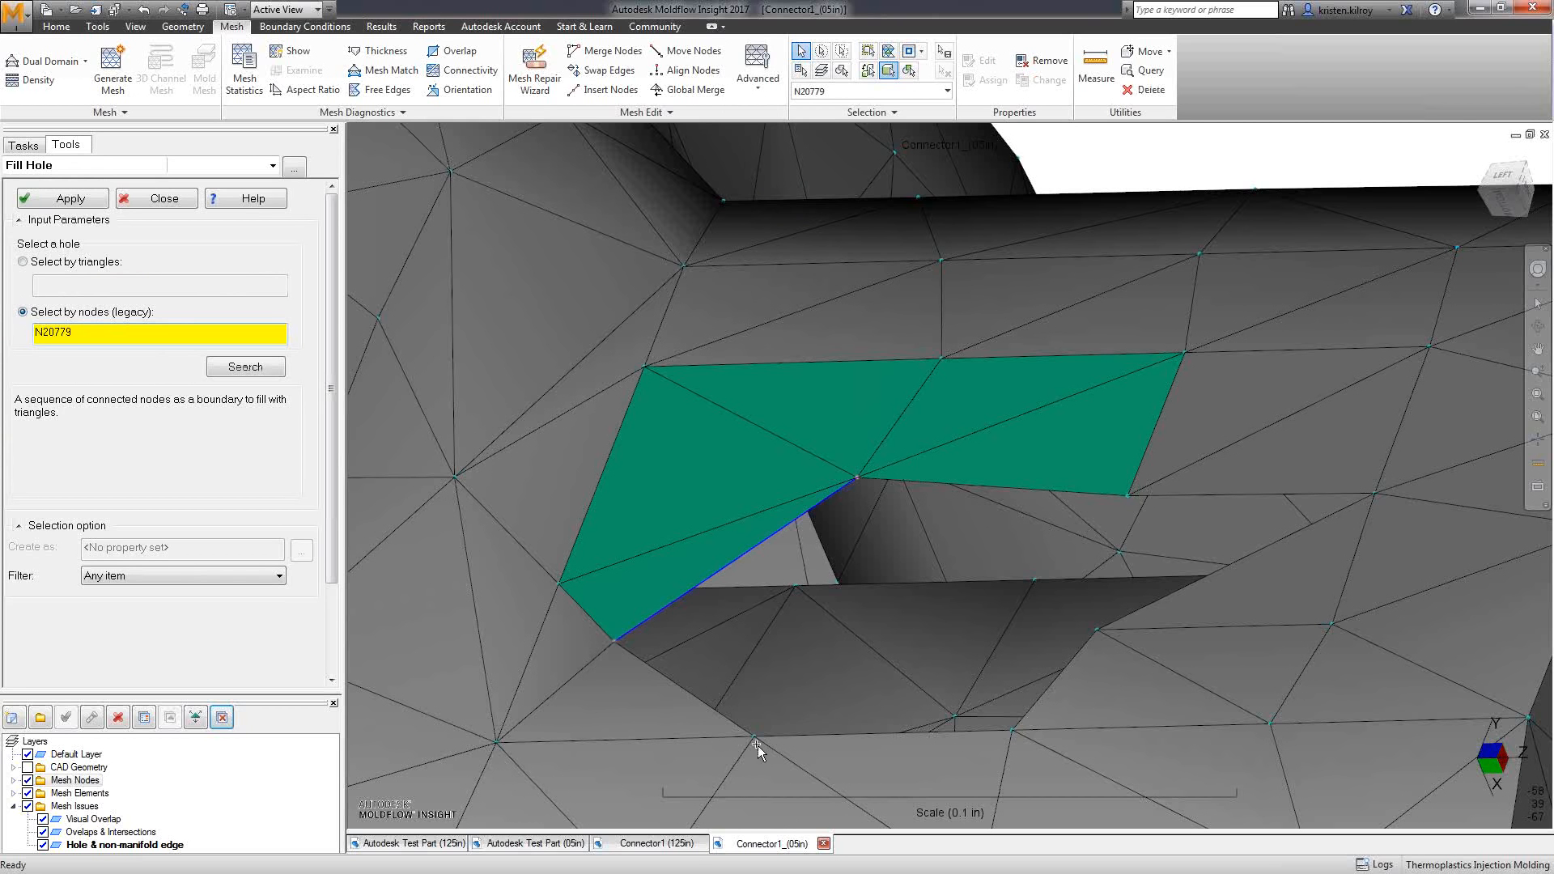
left_click(737, 734)
left_click(616, 645)
left_click(615, 643)
left_click(858, 479)
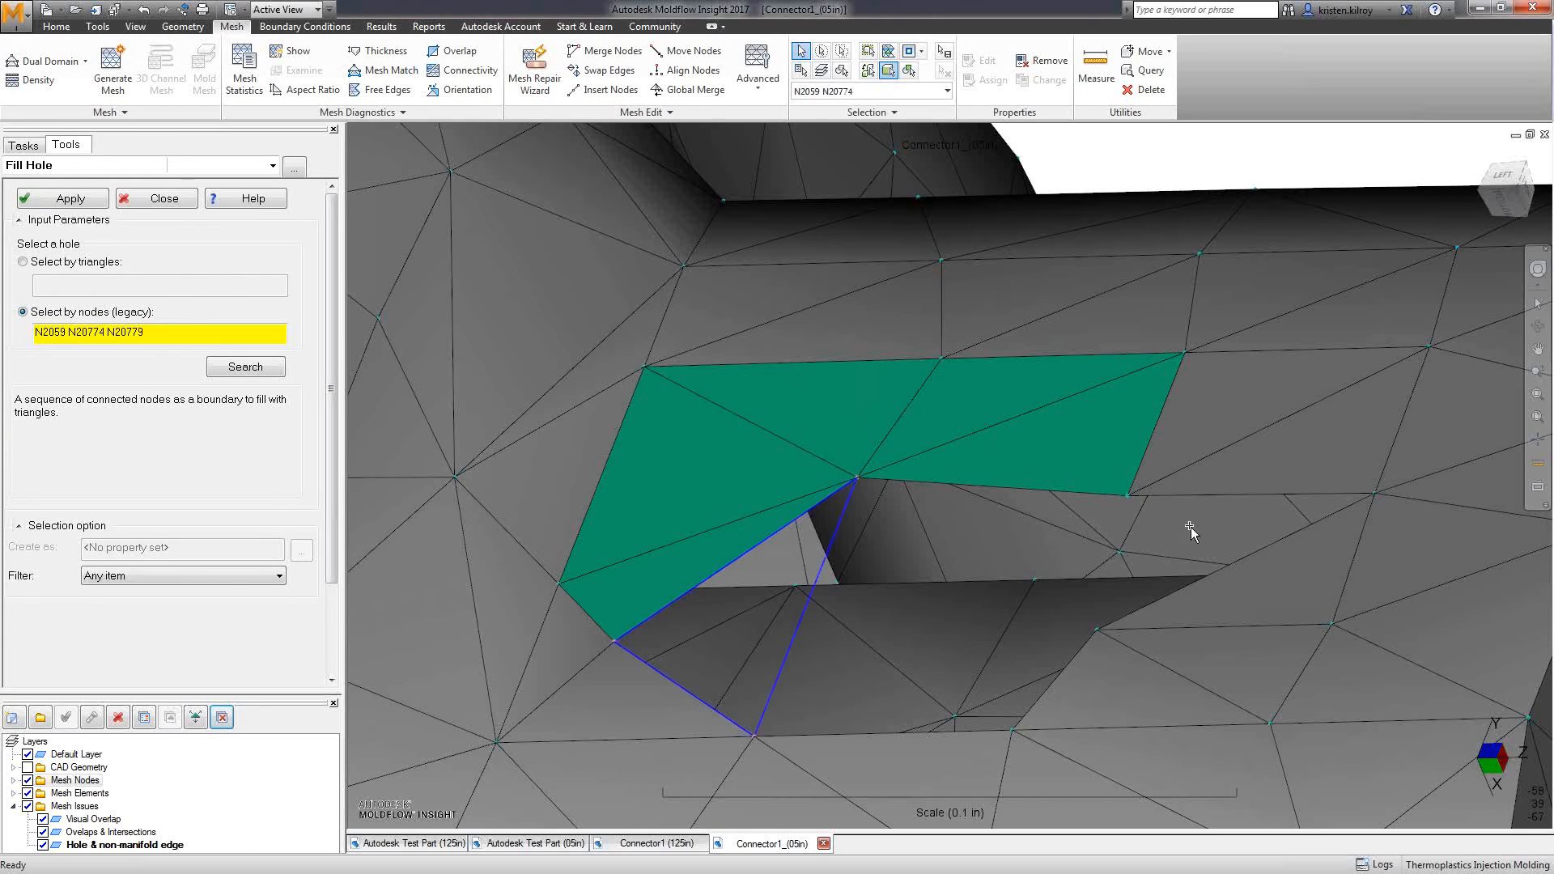
left_click(1130, 497)
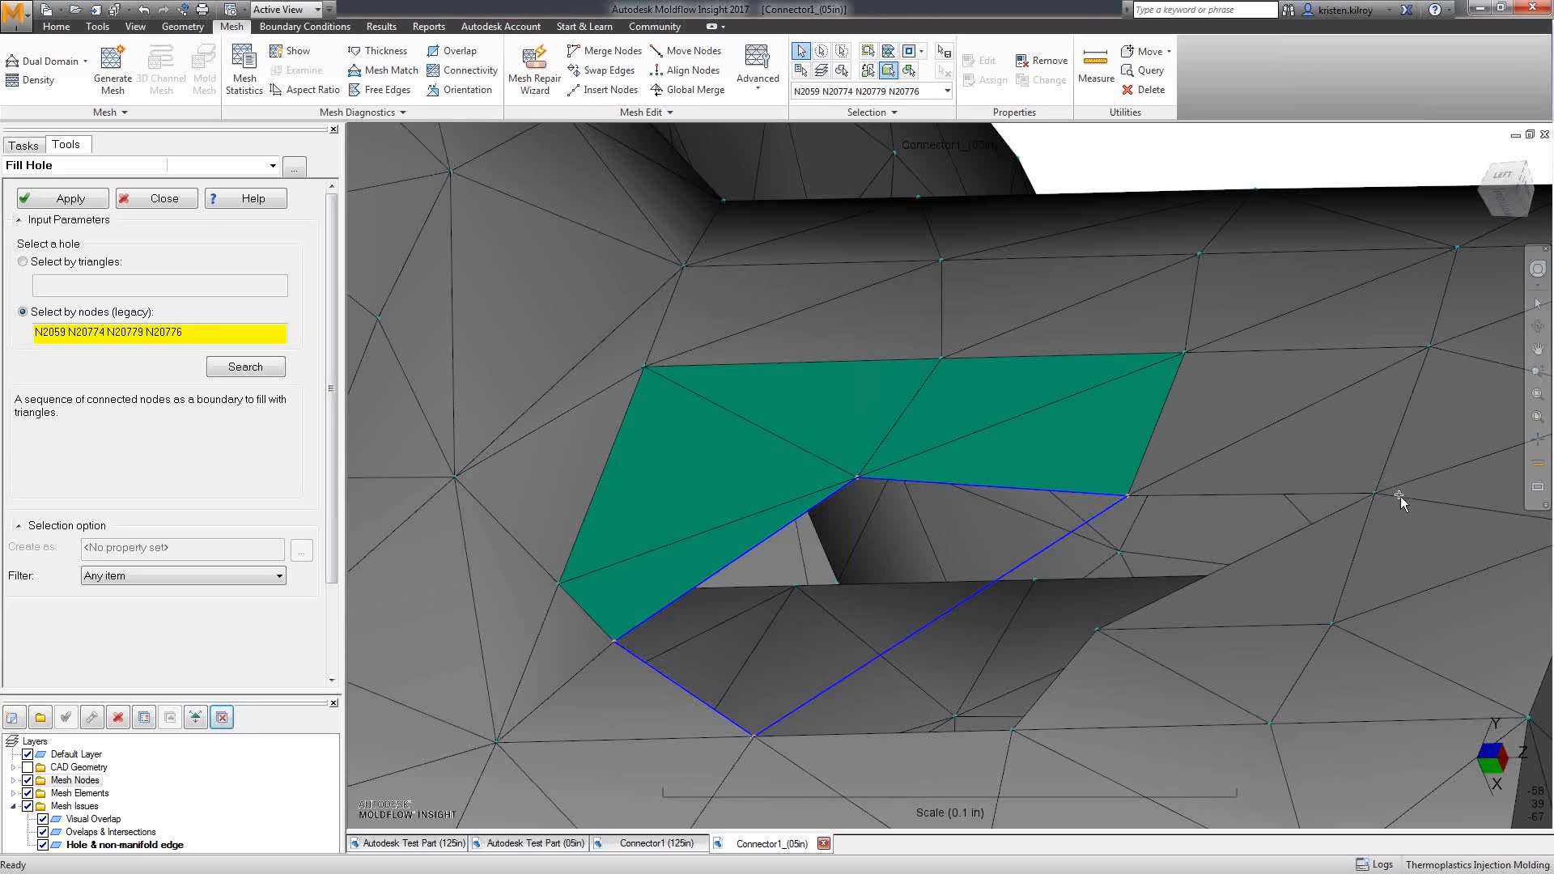
left_click(1373, 493)
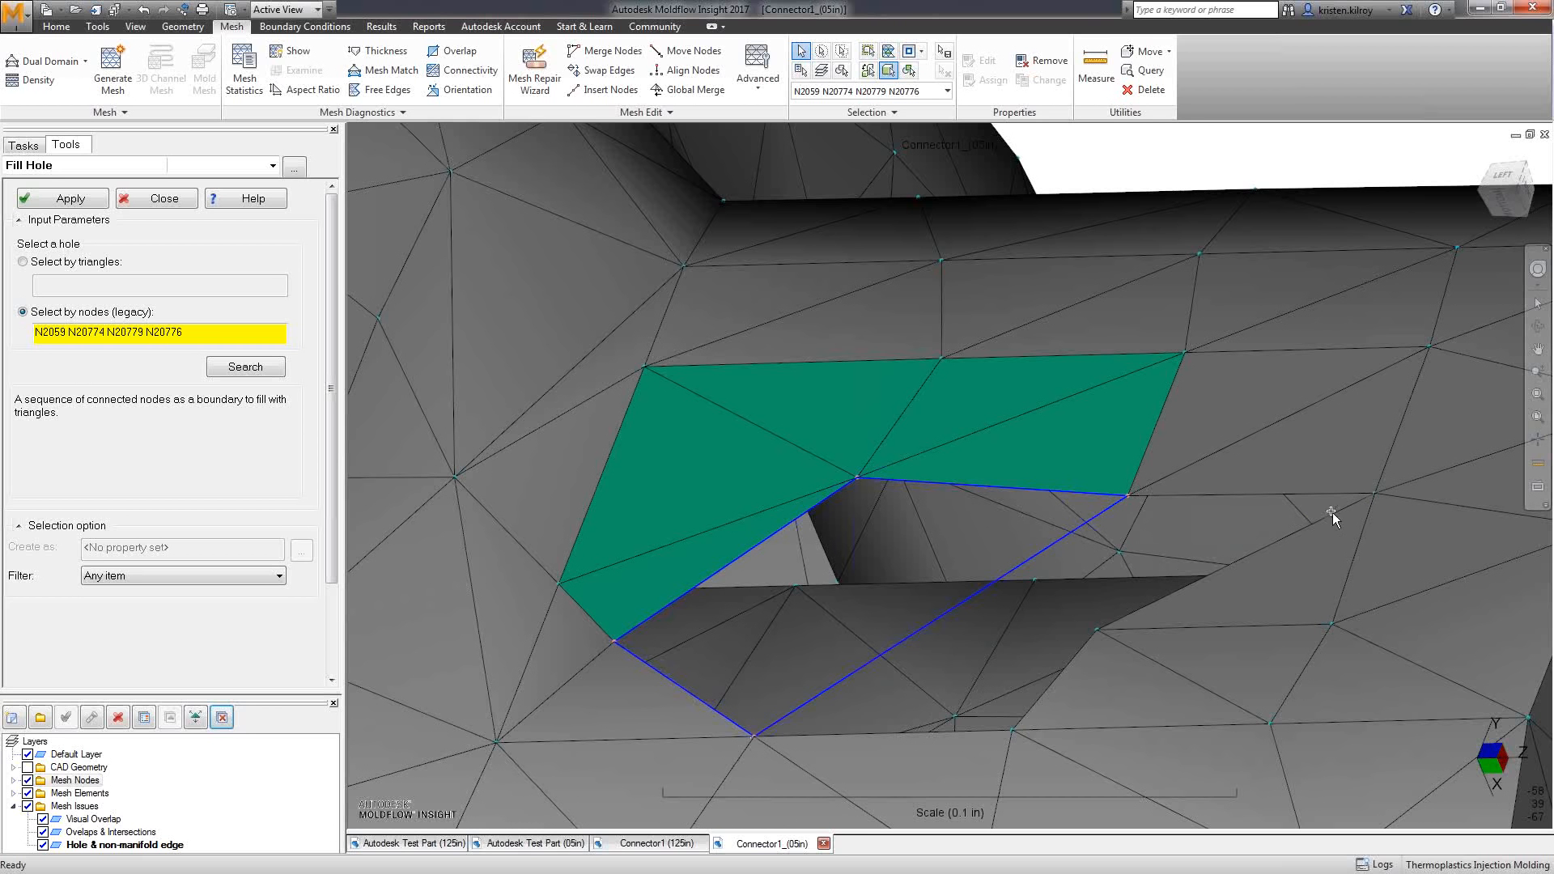
left_click(1097, 631)
left_click(1012, 730)
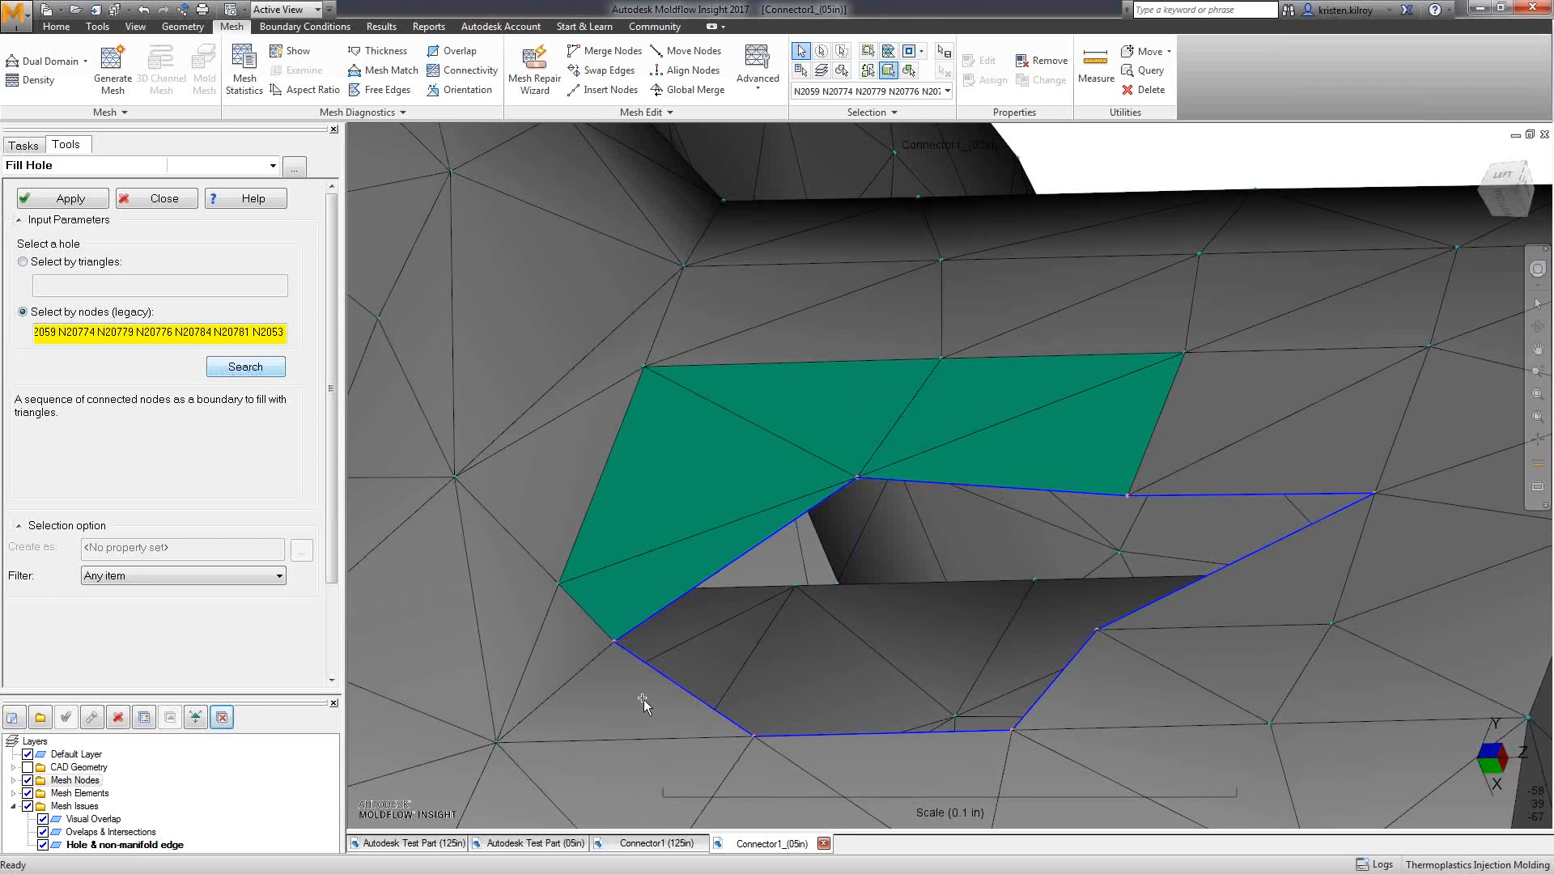
Fill the selected node boundary with new triangles, check the patched area and close Fill Hole
left_click(53, 198)
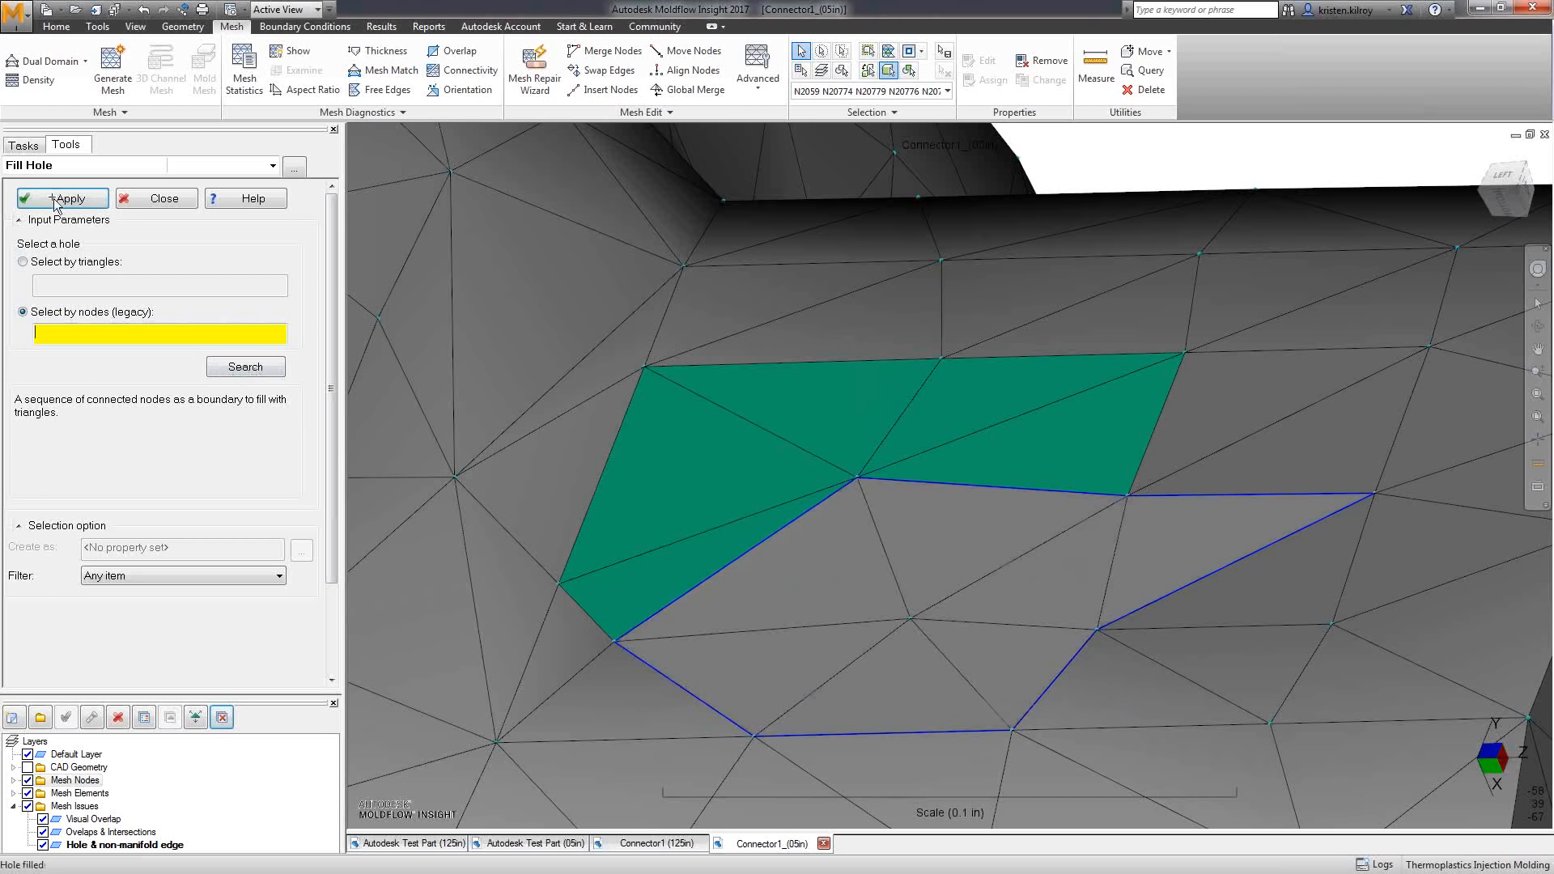
mouse_move(1047, 580)
middle_mouse_down()
mouse_move(1047, 564)
mouse_move(1023, 573)
mouse_move(1006, 615)
mouse_move(1085, 590)
middle_mouse_up()
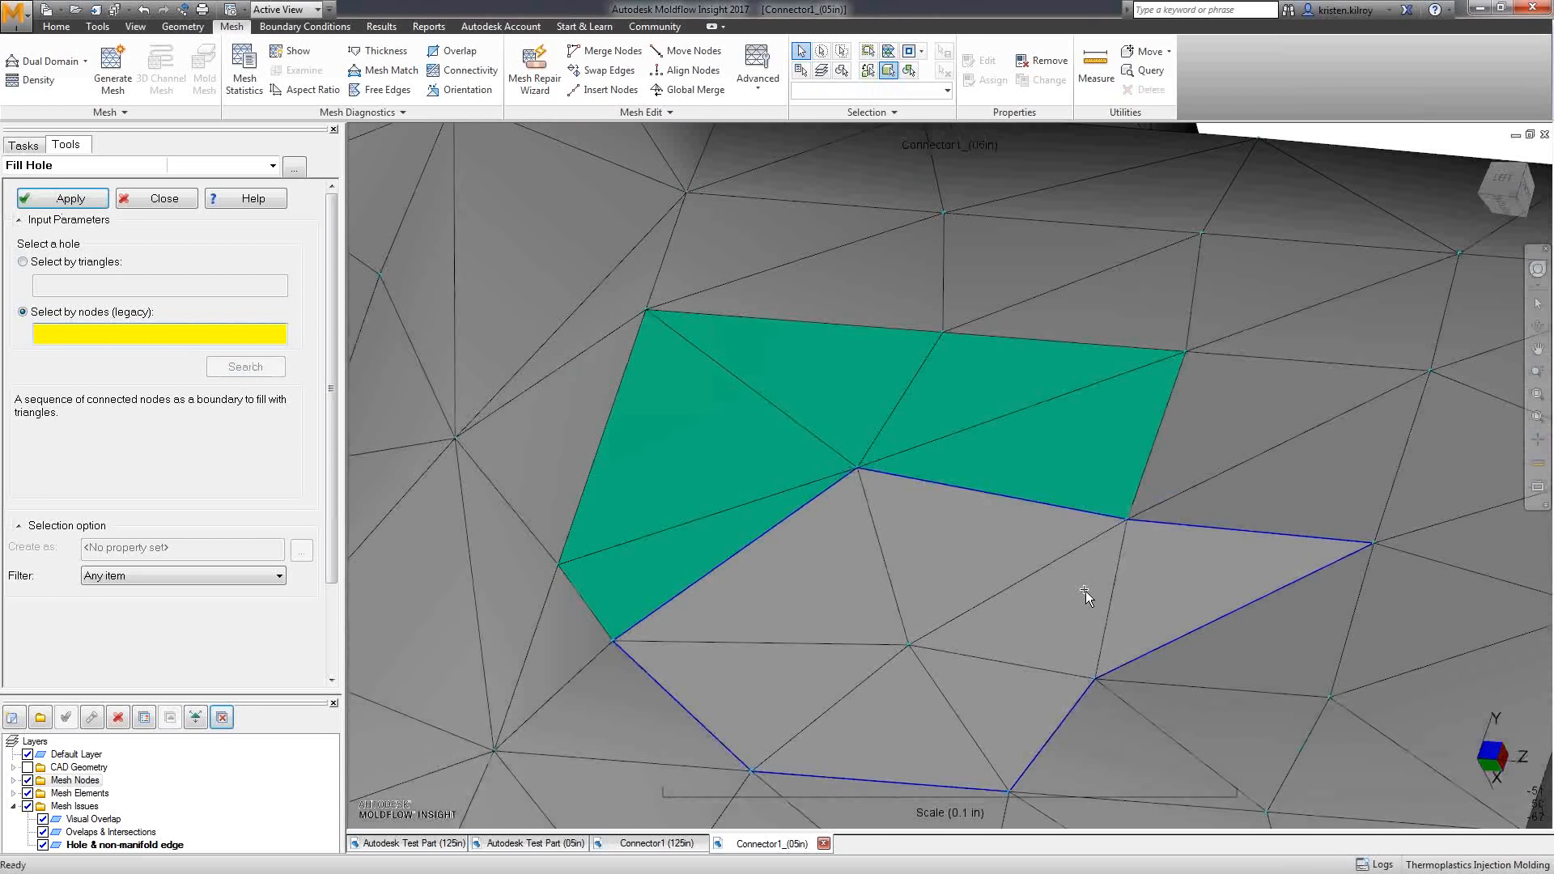
scroll(1085, 591, "down", 3)
left_click(151, 199)
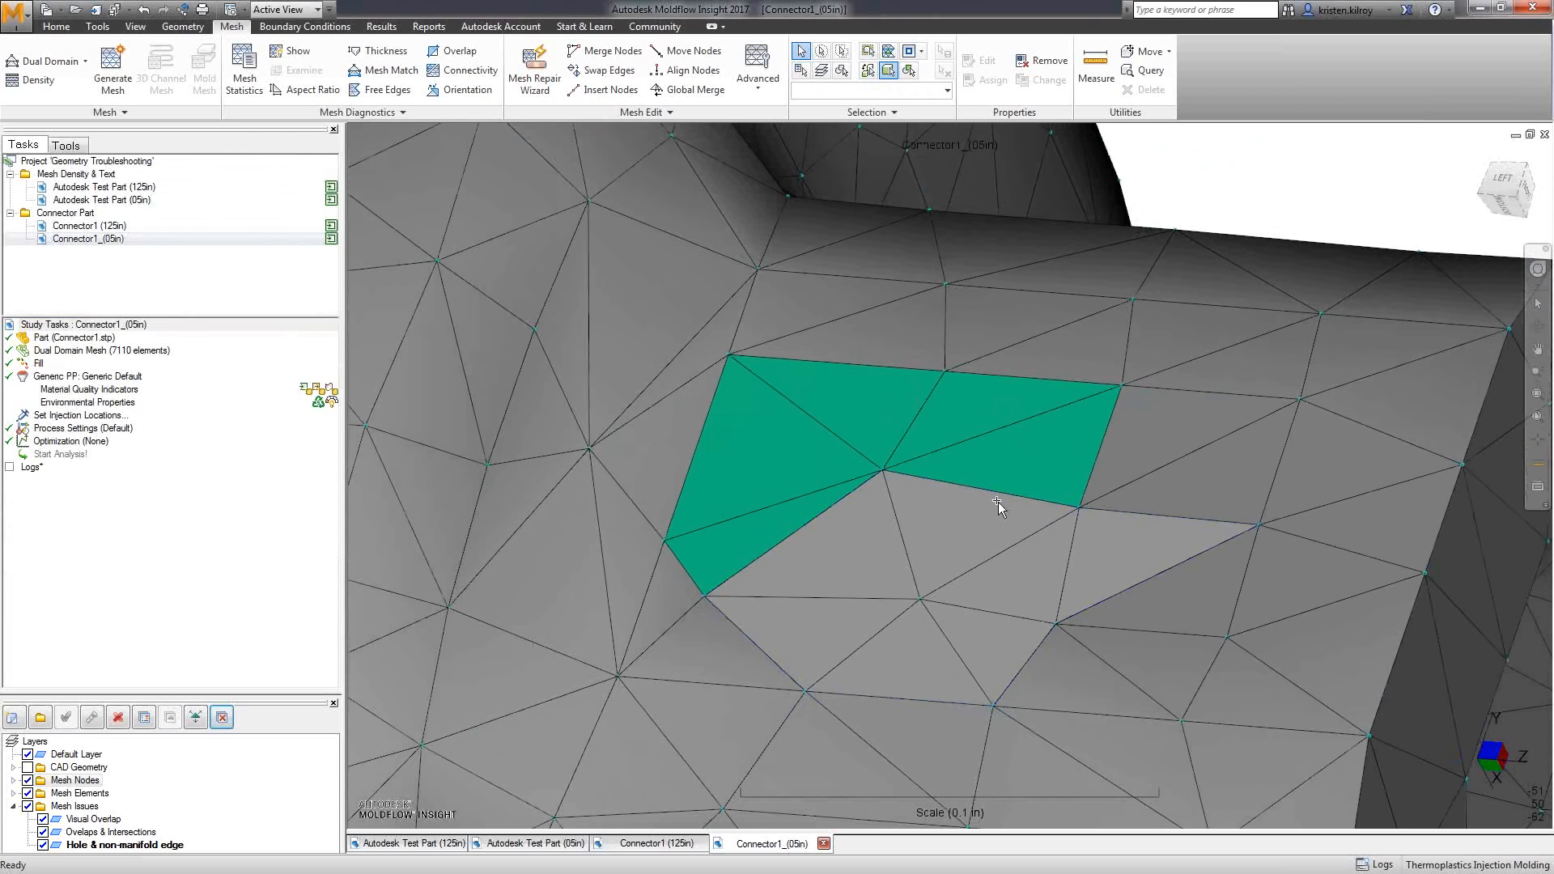
Display the Orientation Diagnostic on the model and examine the element orientation around the filled patch from several angles
left_click(926, 549)
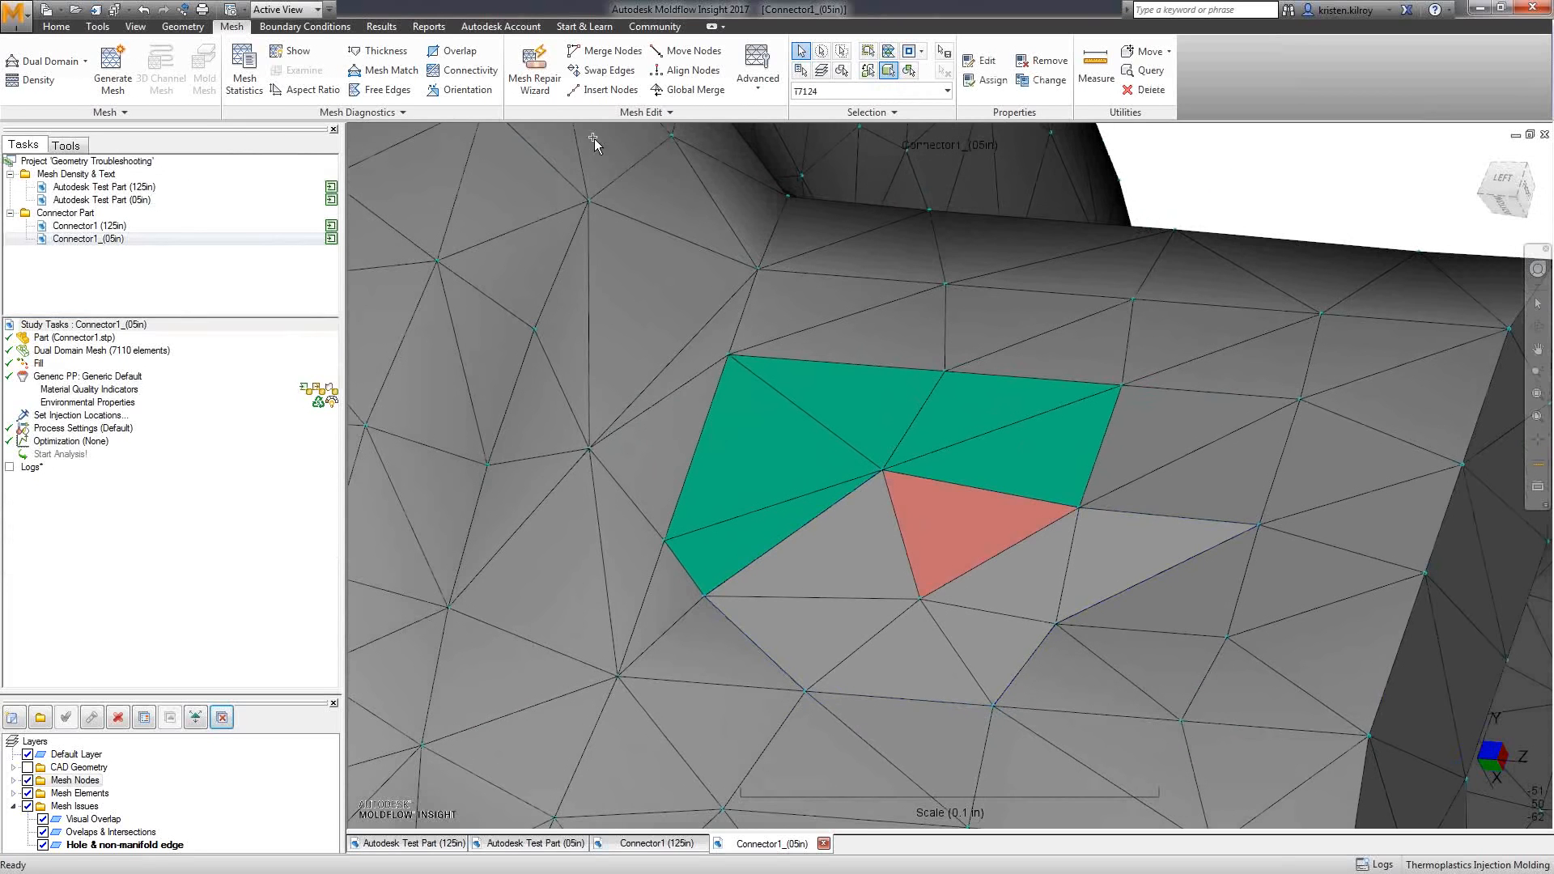
left_click(450, 90)
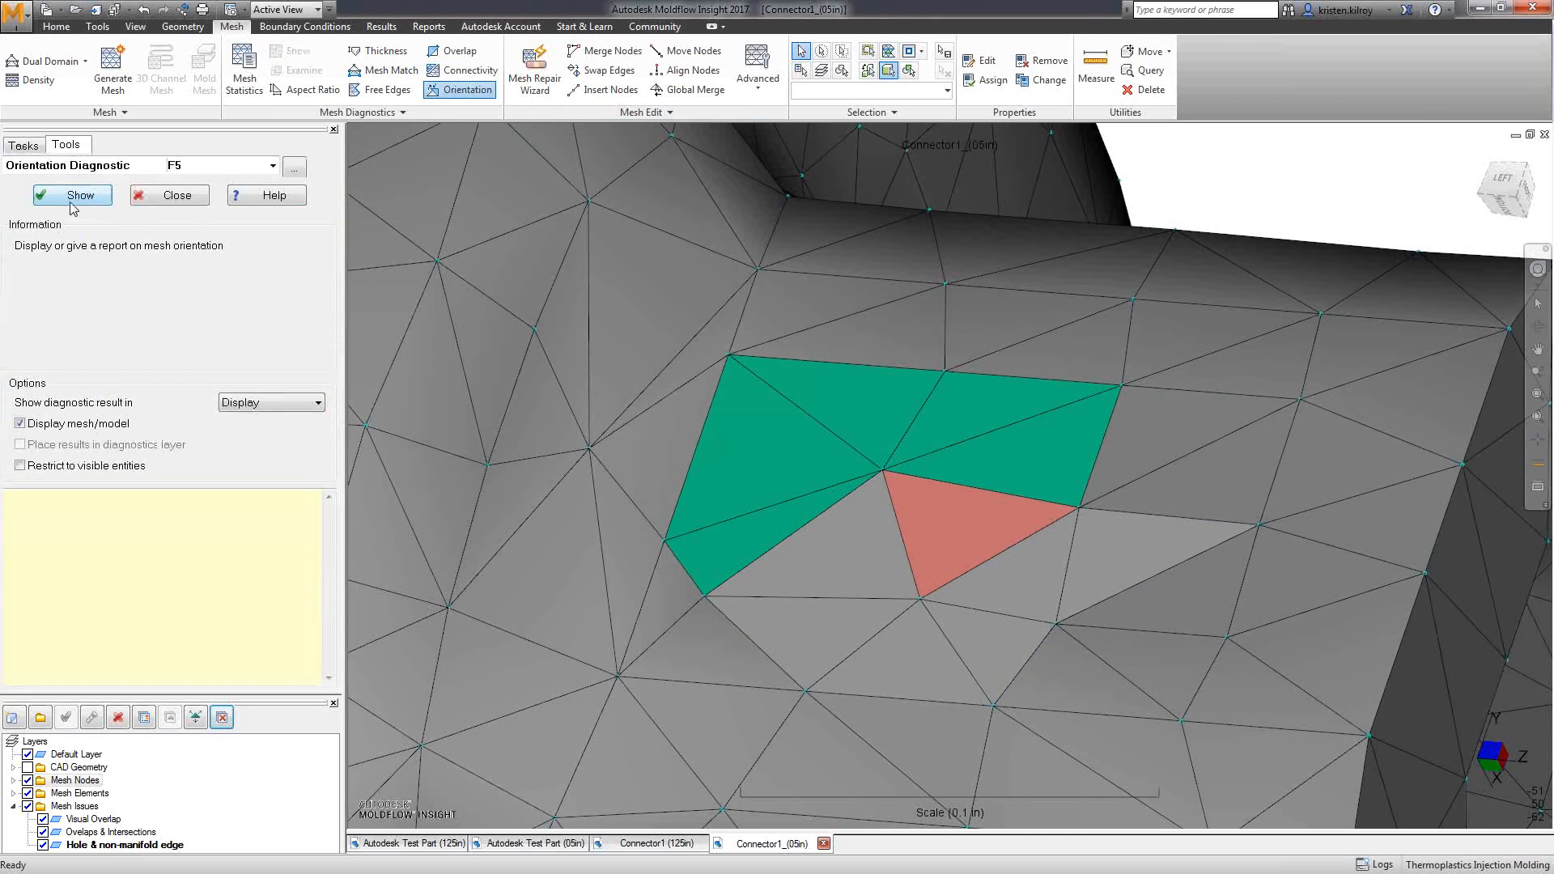
left_click(72, 199)
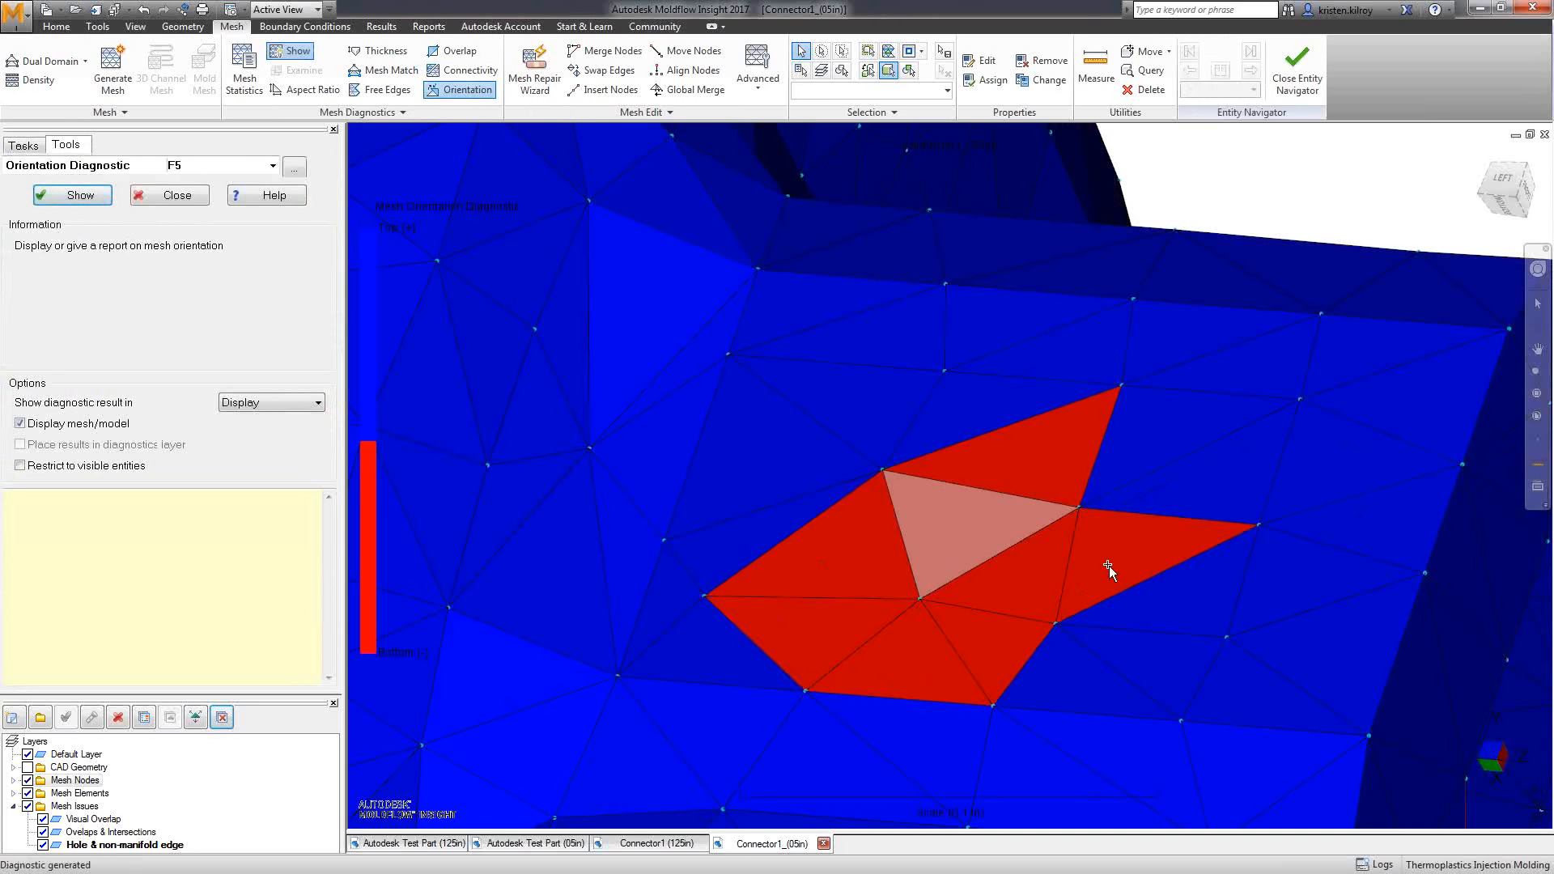
mouse_move(1374, 357)
middle_mouse_down()
mouse_move(1433, 284)
mouse_move(1373, 306)
middle_mouse_up()
middle_click_drag(1306, 339, 1152, 476)
scroll(1152, 476, "down", 5)
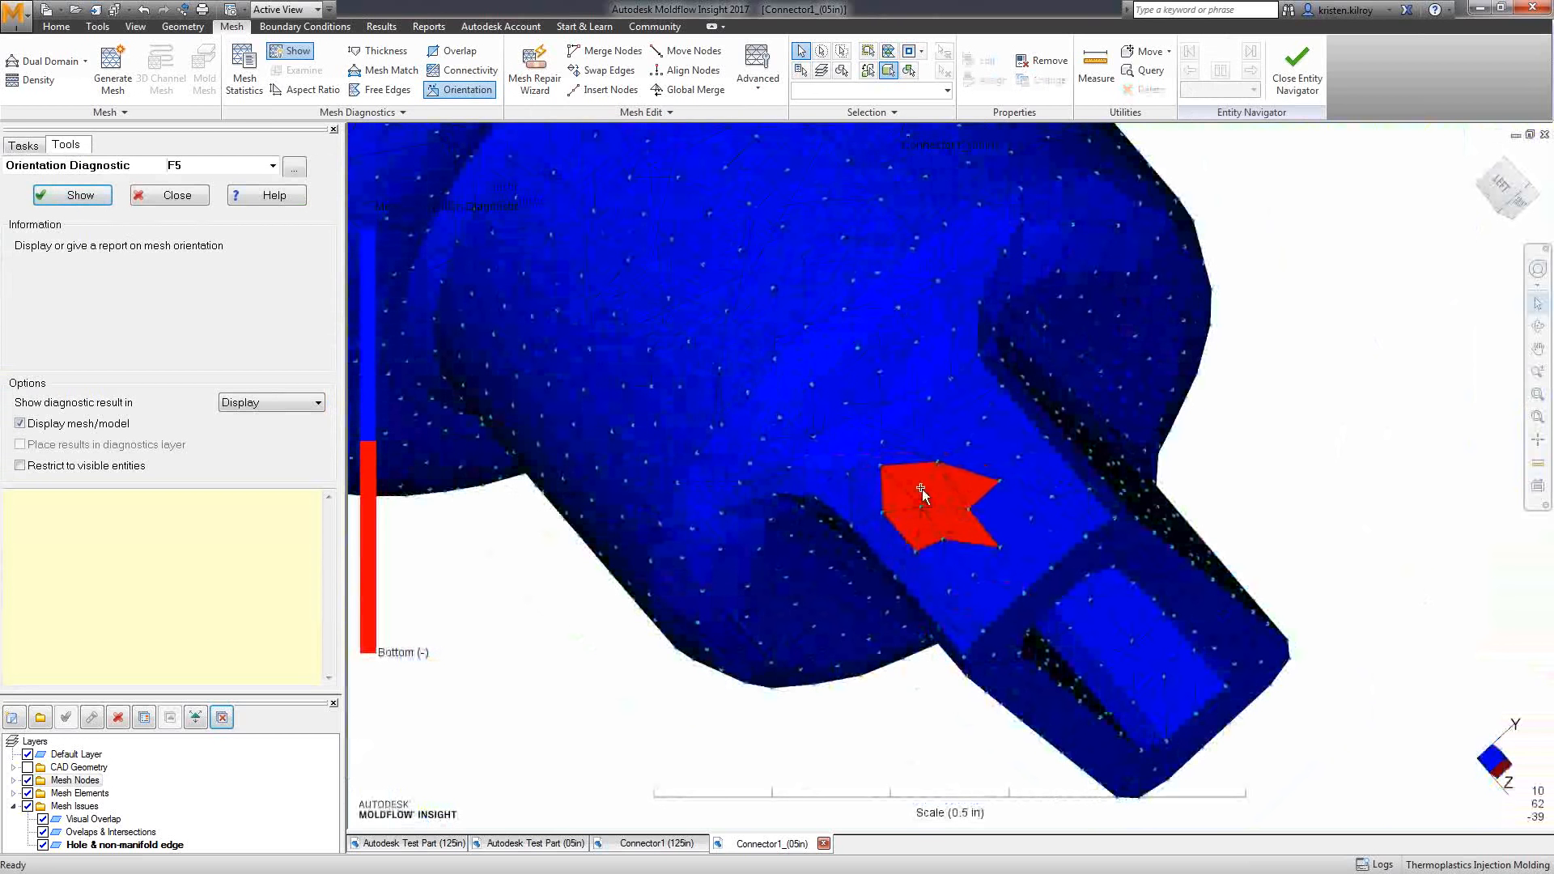
scroll(909, 555, "up", 1)
mouse_move(761, 459)
middle_mouse_down()
mouse_move(782, 416)
mouse_move(830, 465)
middle_mouse_up()
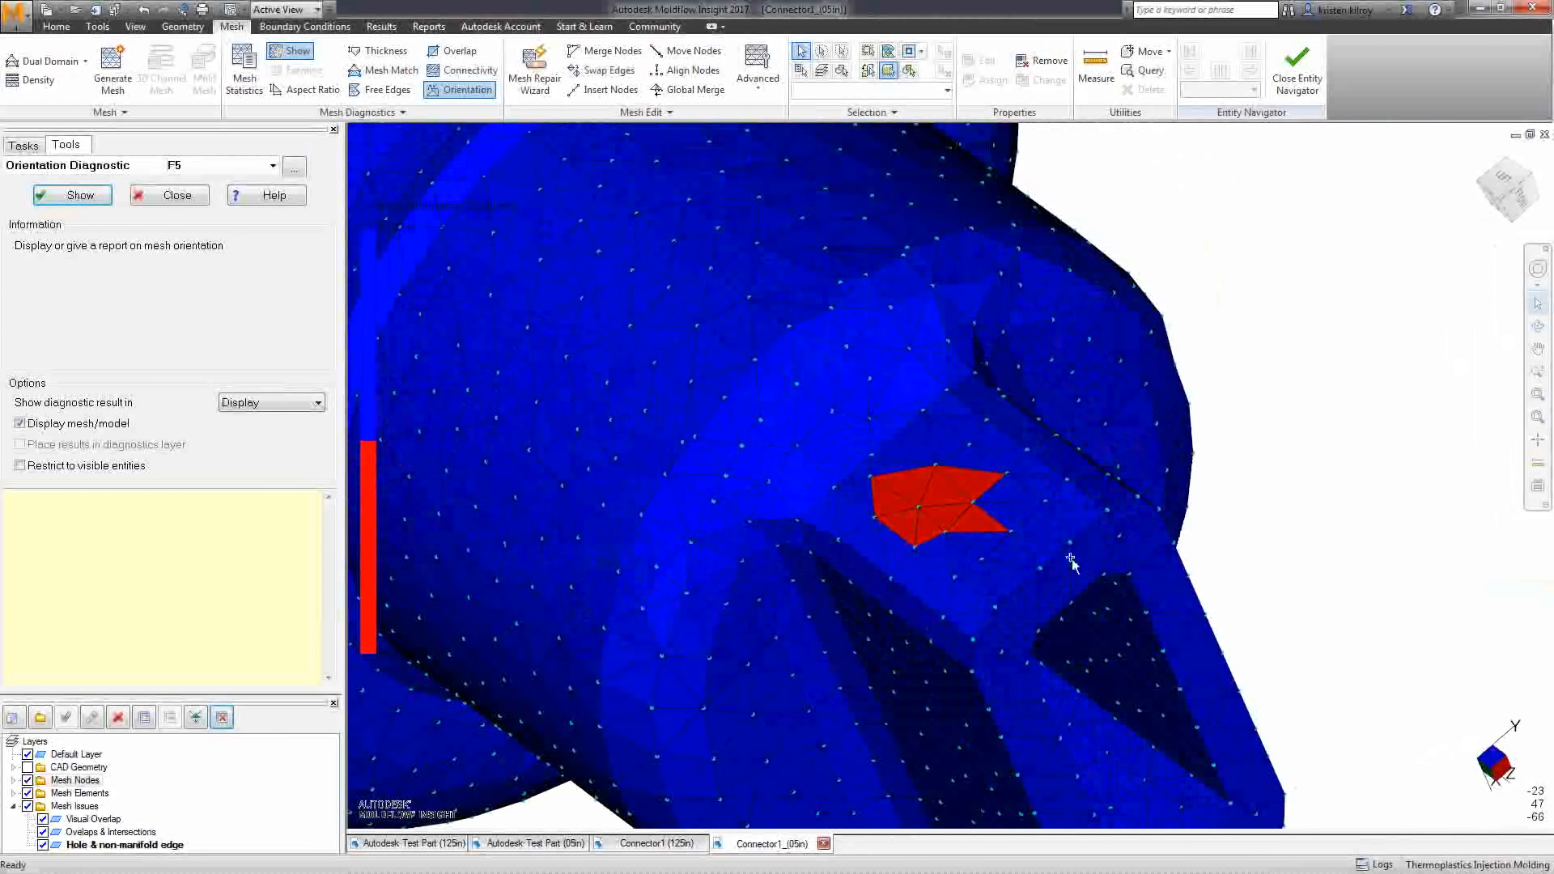
mouse_move(1052, 526)
middle_mouse_down()
mouse_move(1006, 468)
mouse_move(945, 540)
mouse_move(856, 549)
mouse_move(975, 514)
middle_mouse_up()
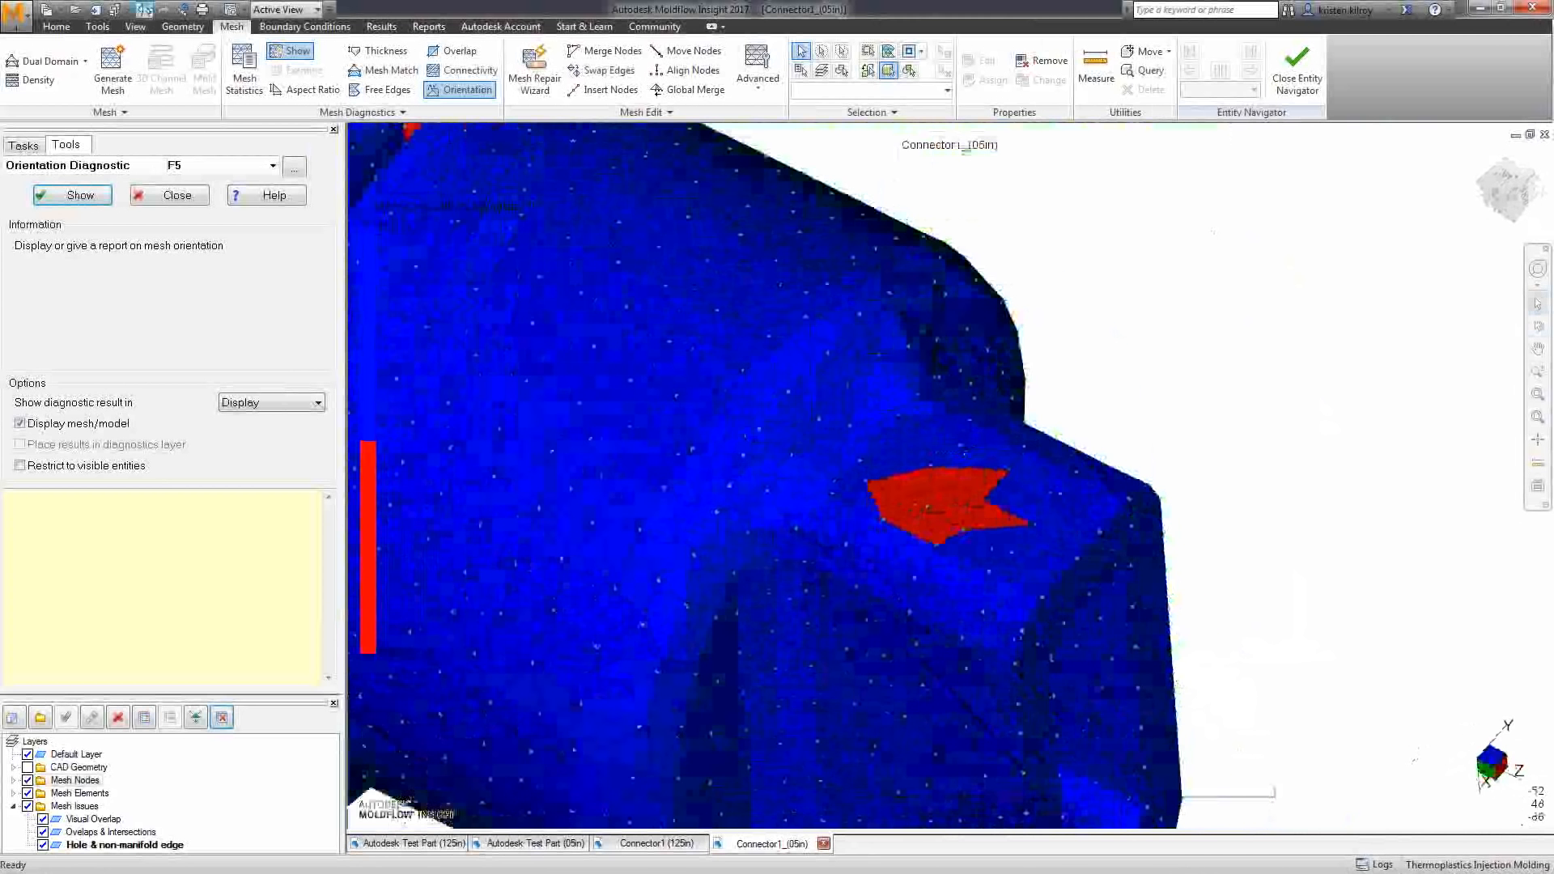
left_click(145, 196)
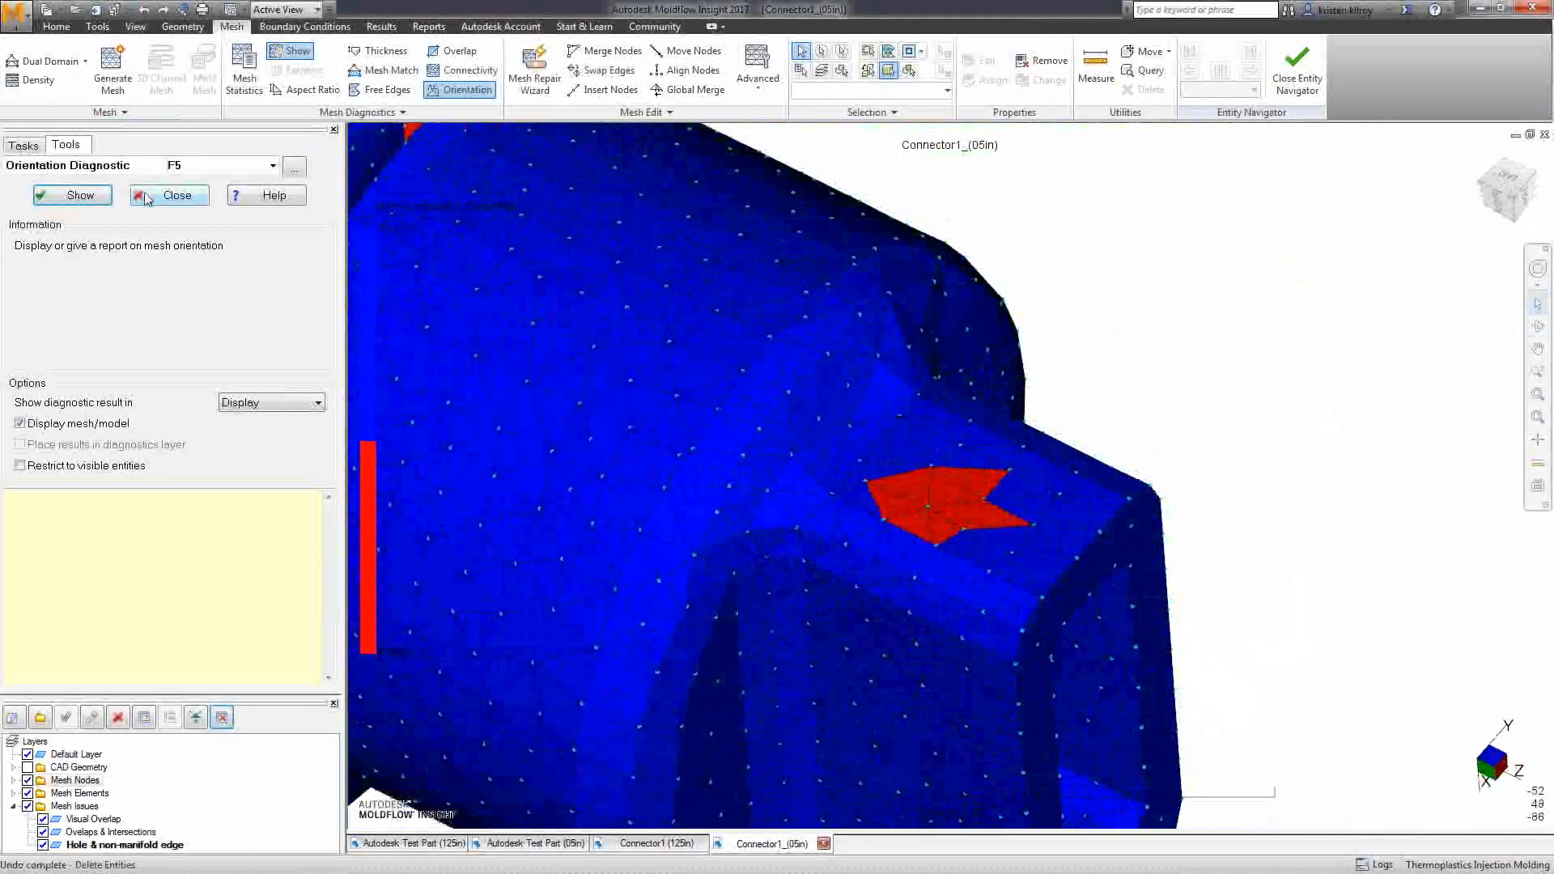
Flip the orientation of triangle T7126 in the red patch with Orient Elements and close the tool
left_click(586, 118)
left_click(540, 171)
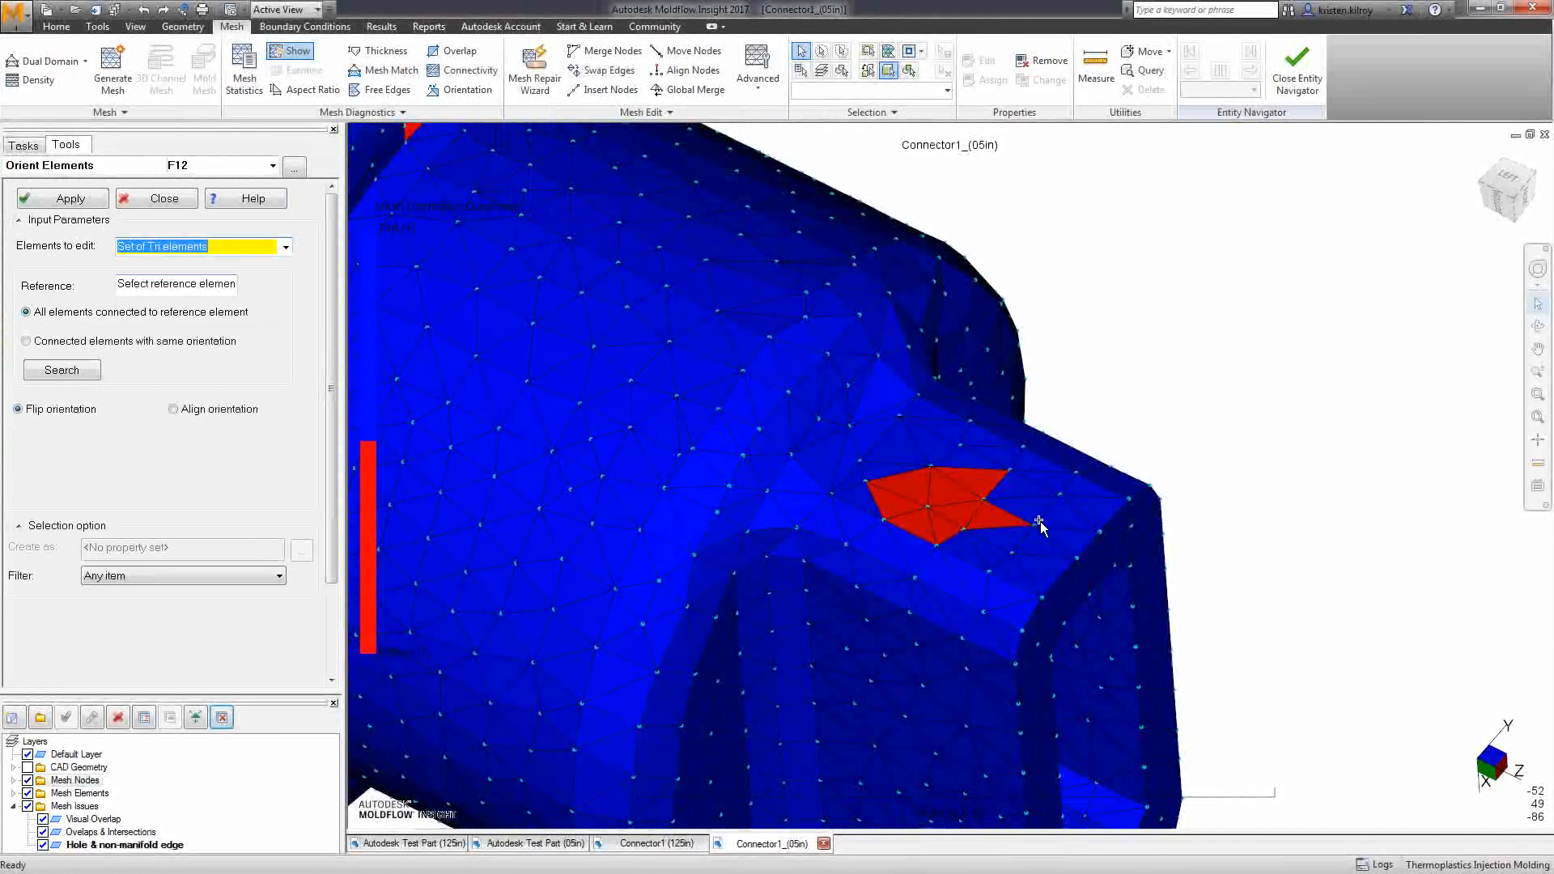
left_click(923, 489)
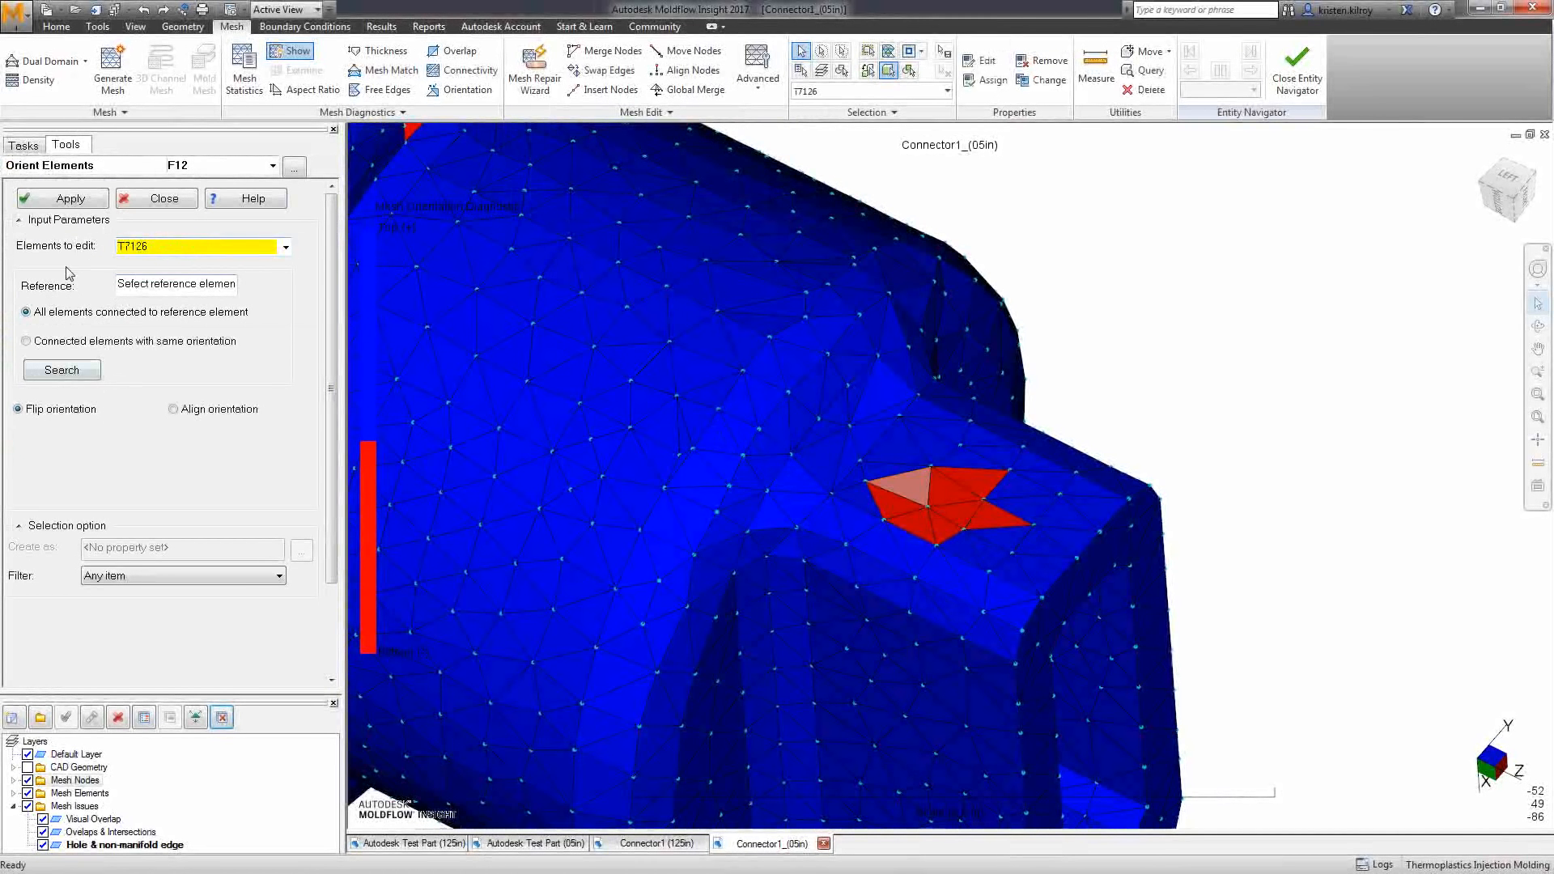
left_click(66, 201)
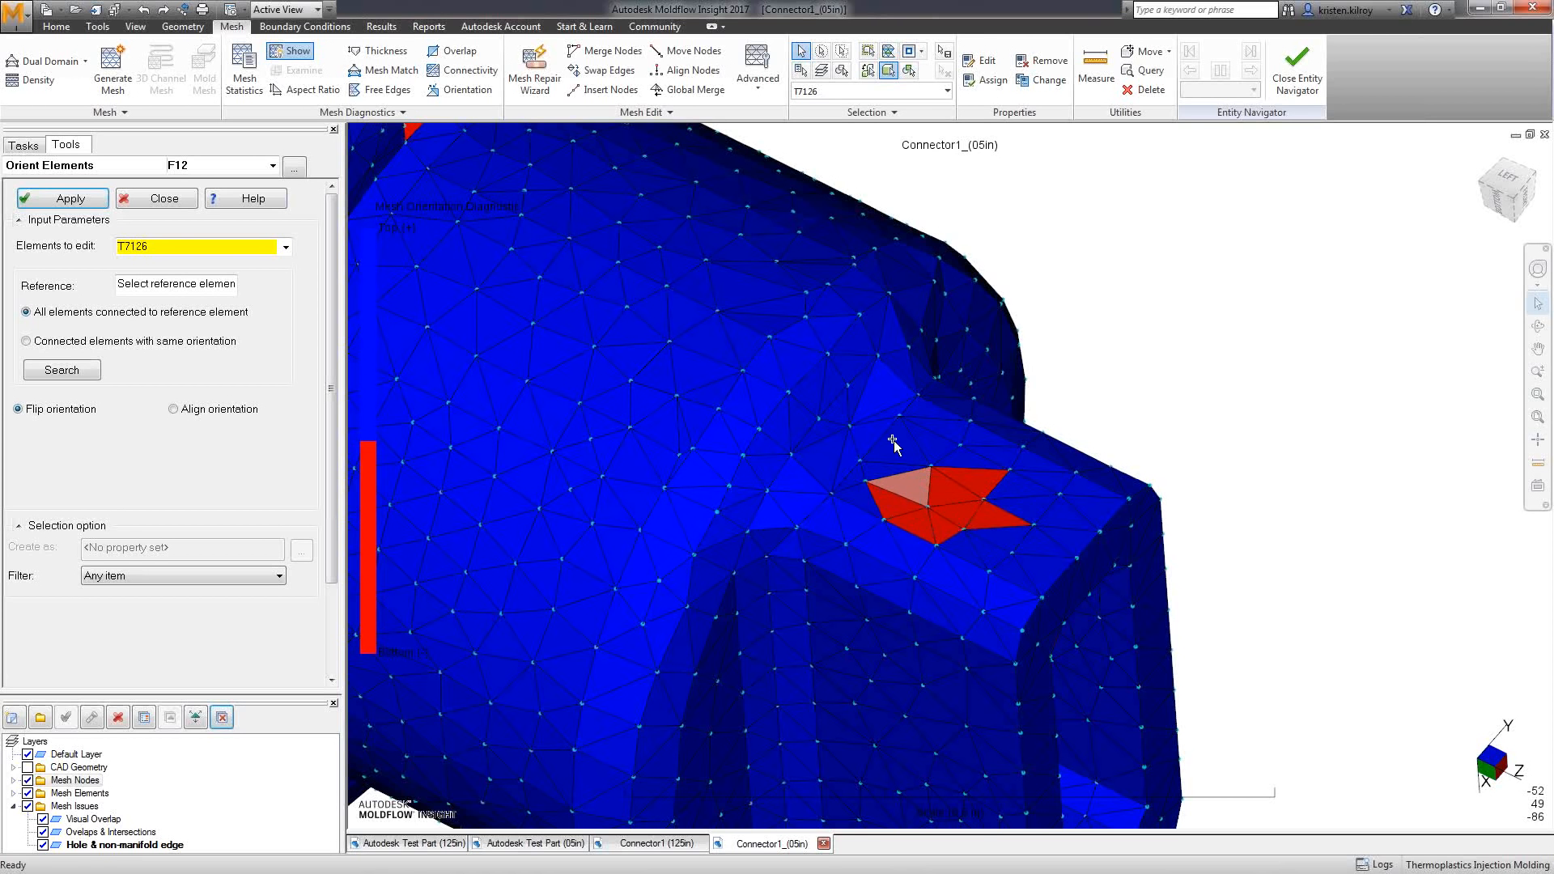
left_click(73, 199)
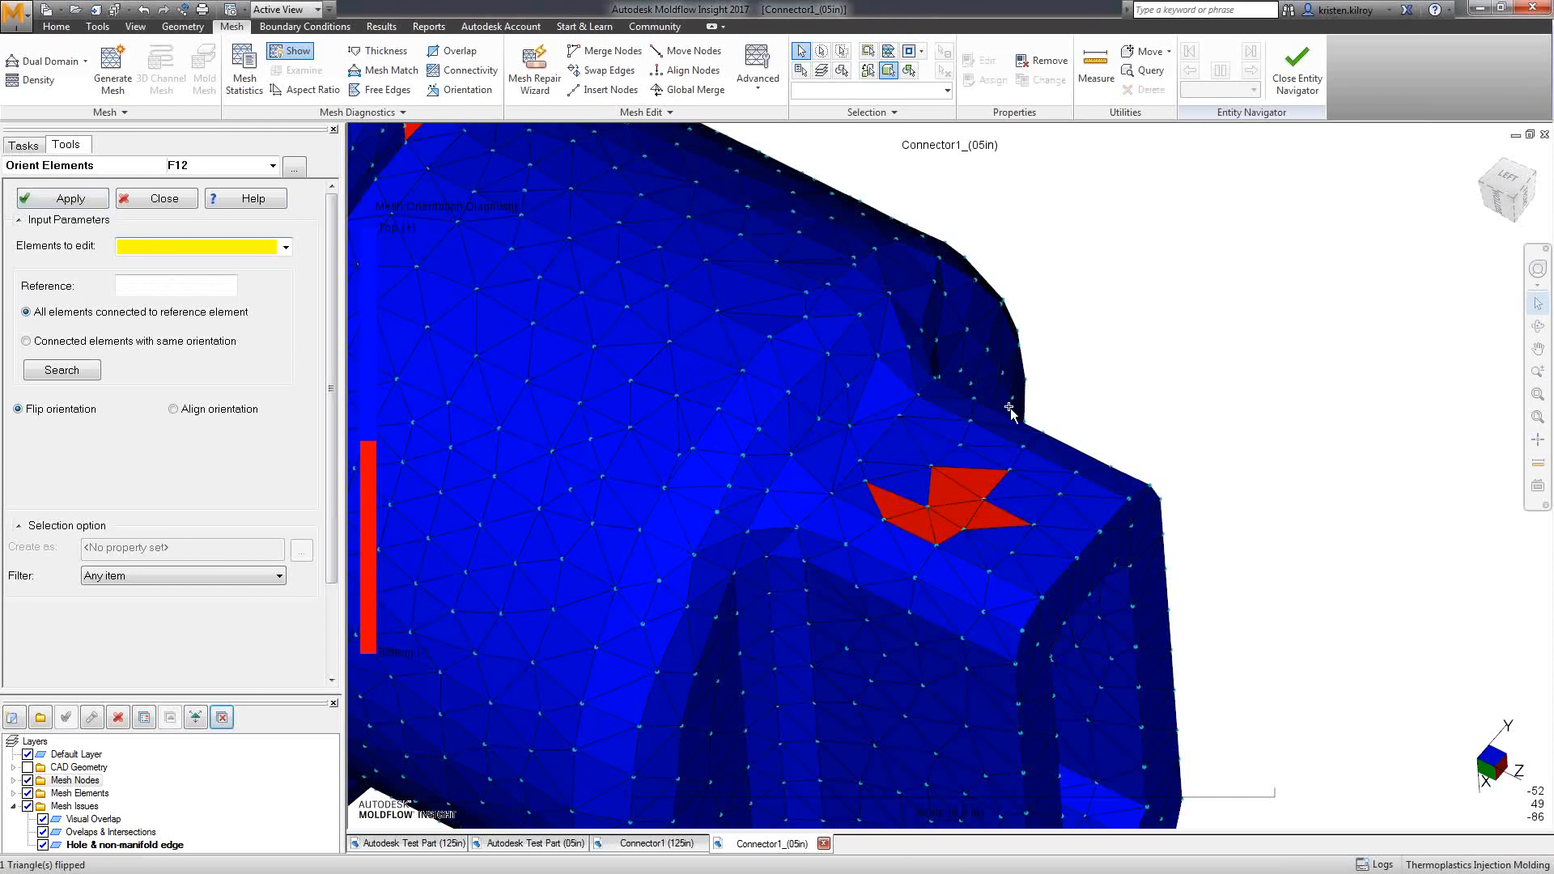
left_click(154, 199)
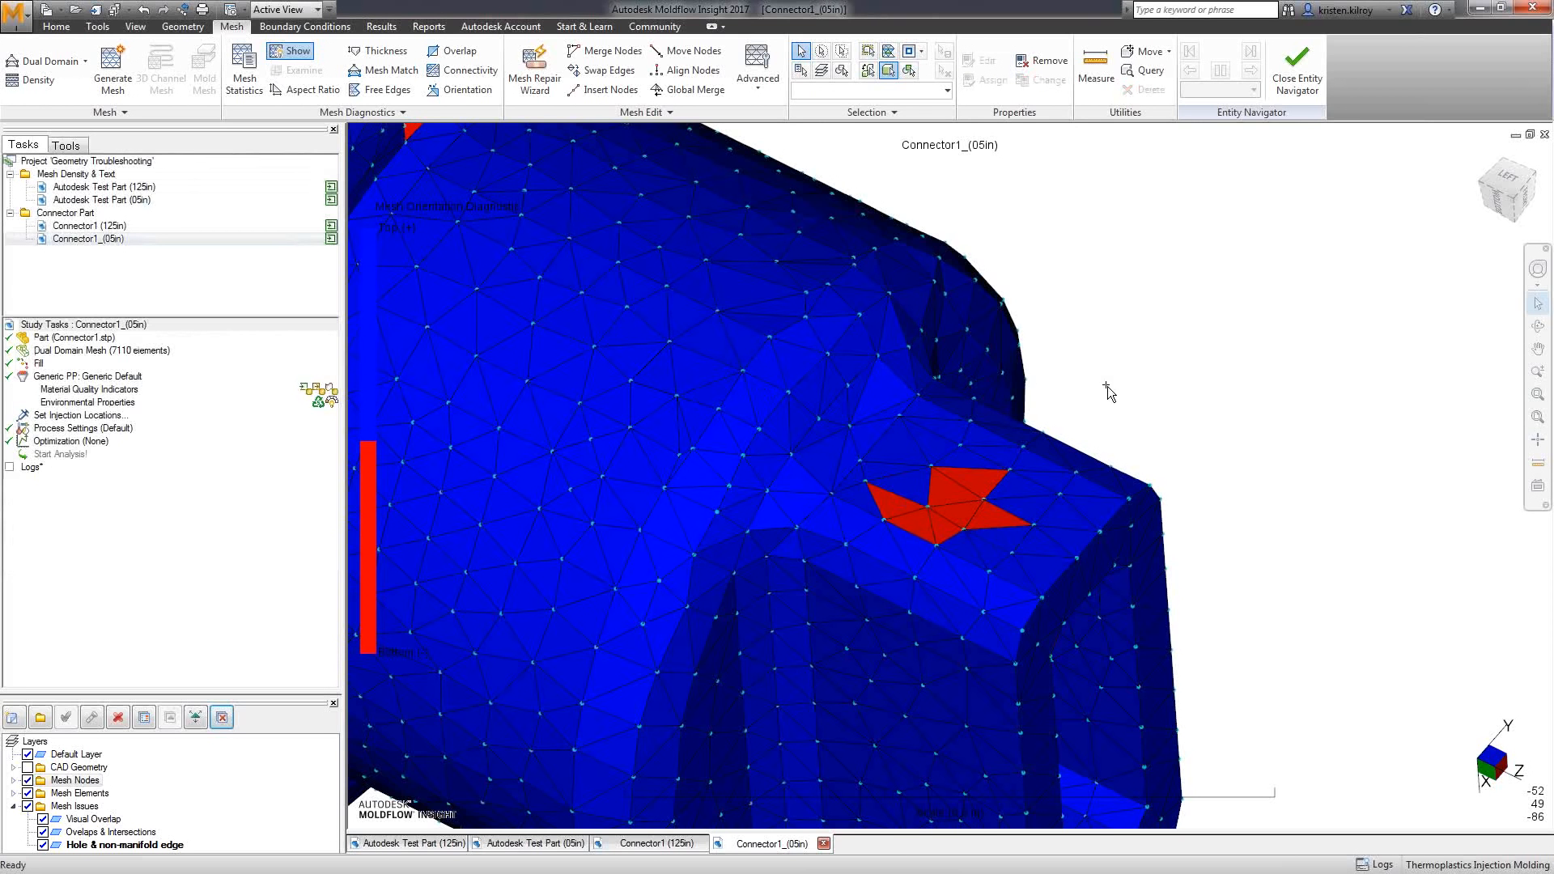
Orient all elements of the connector mesh consistently with Orient All
middle_click_drag(938, 481, 937, 518)
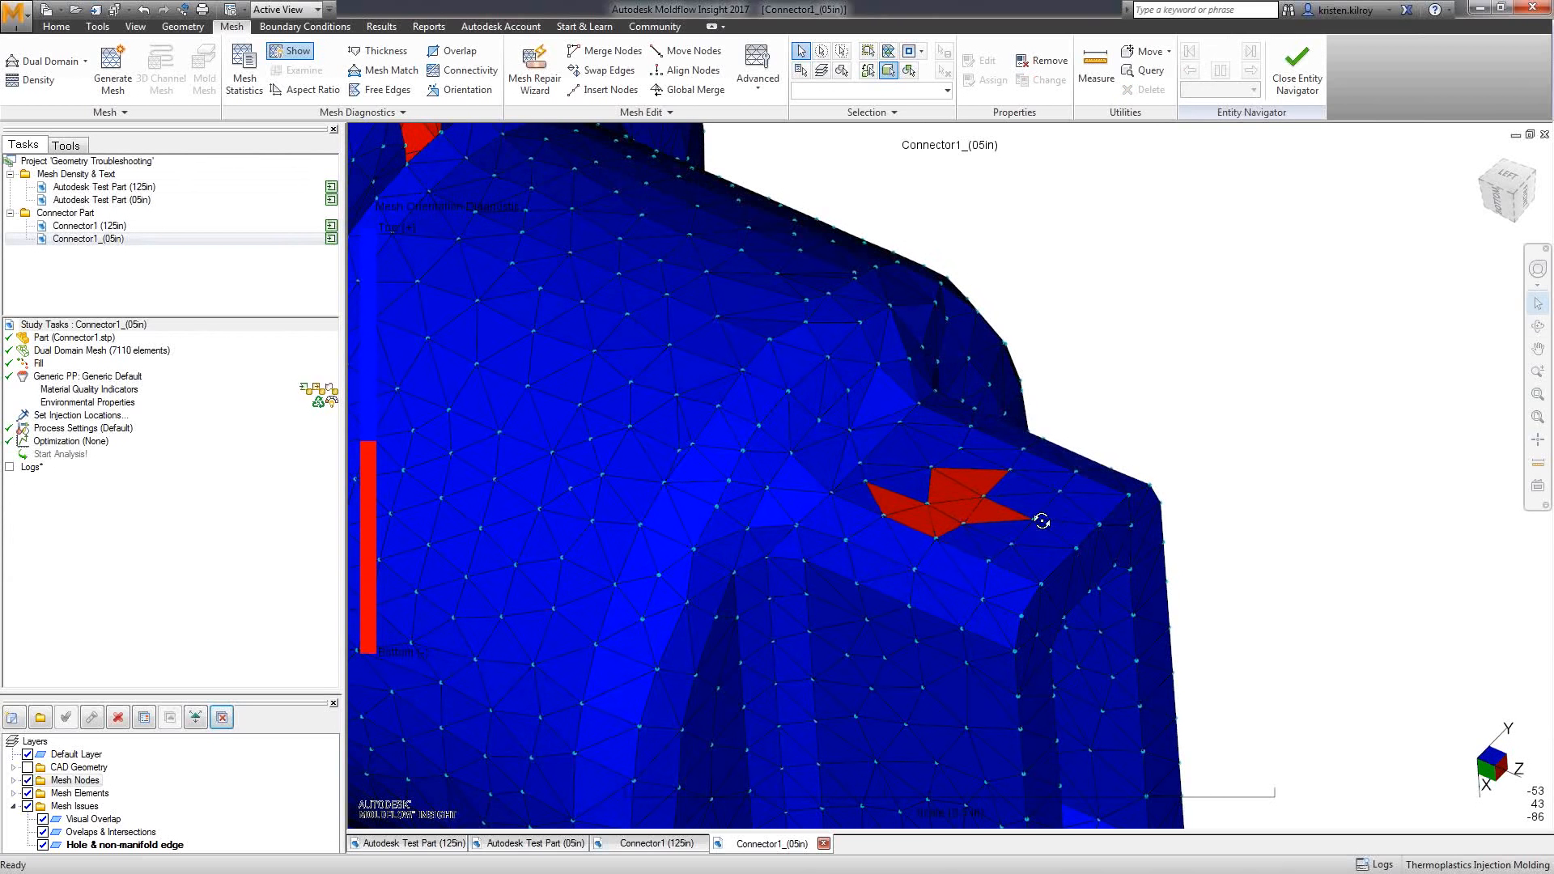
middle_click_drag(1026, 518, 1021, 518)
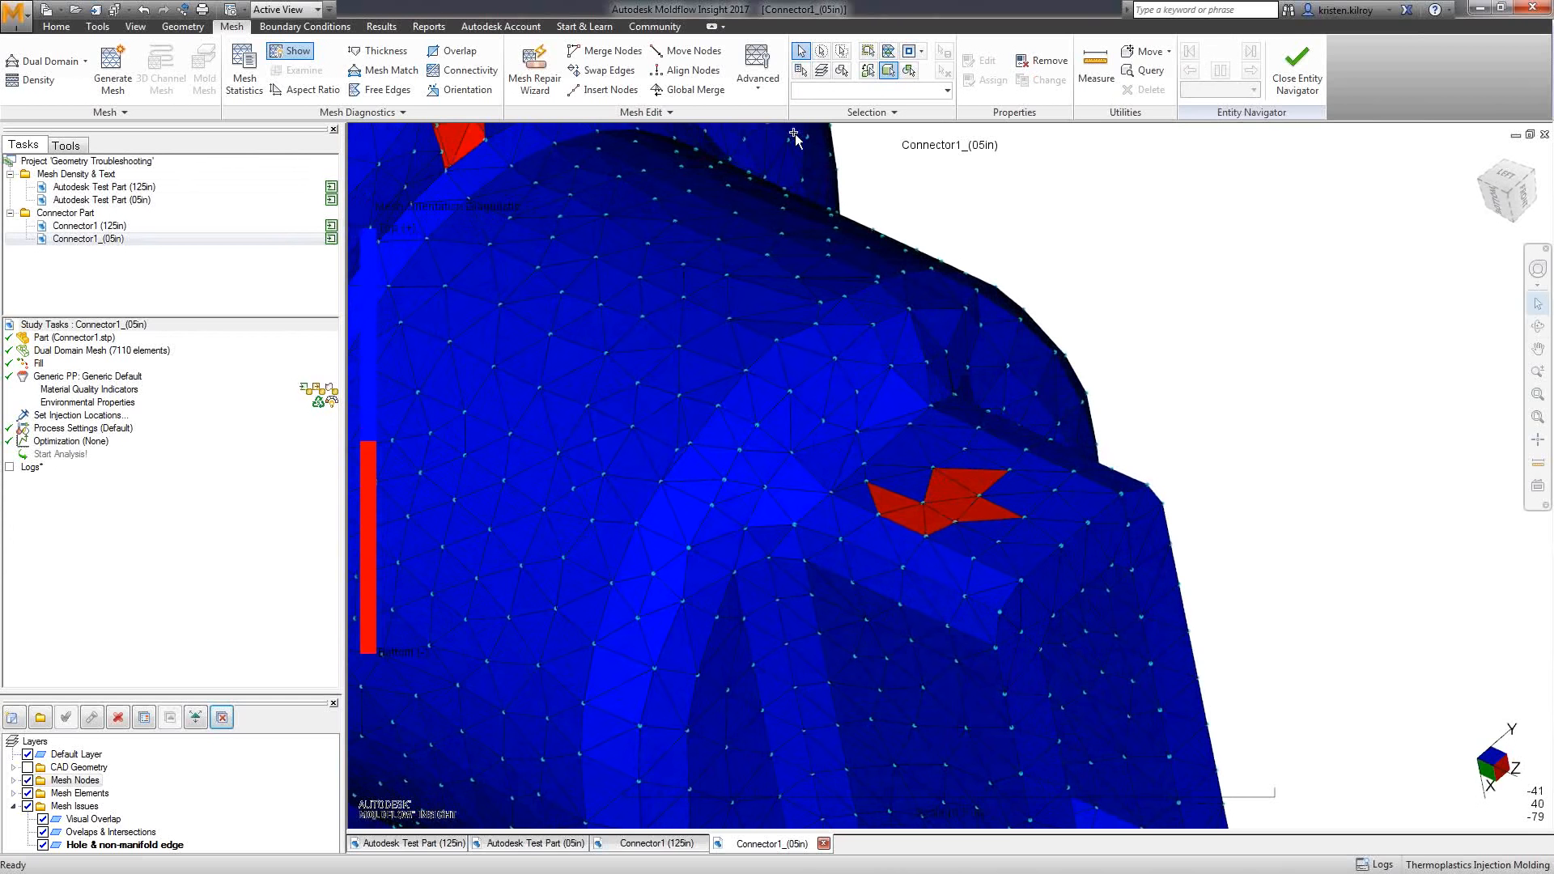
left_click(668, 113)
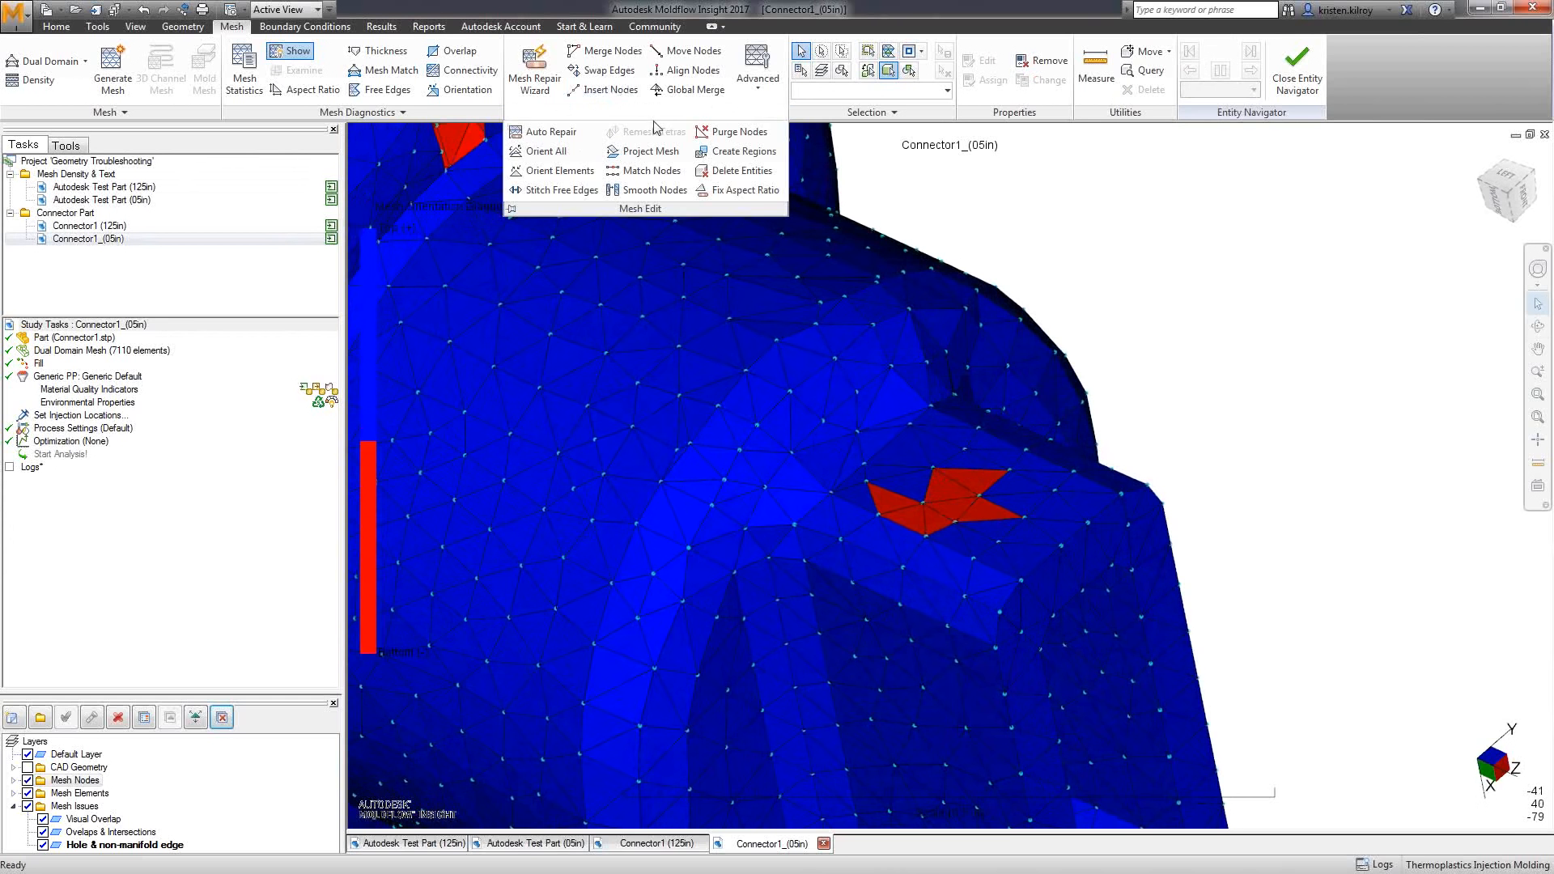
left_click(547, 152)
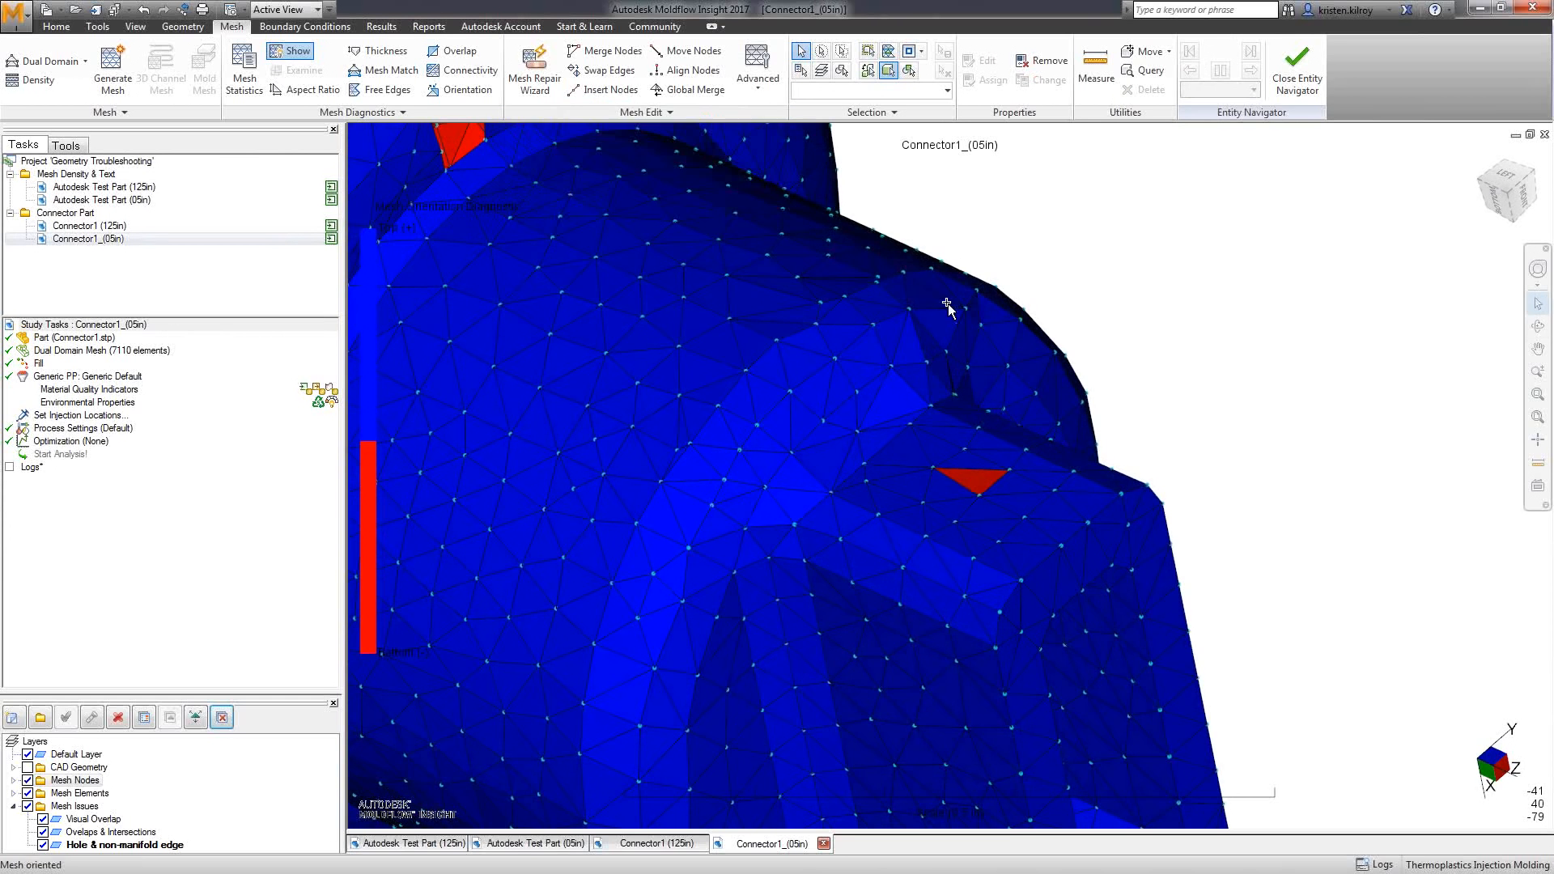
Flip the orientation of the remaining red triangle T5415 near the filled area with Orient Elements
middle_click_drag(1042, 329, 946, 400)
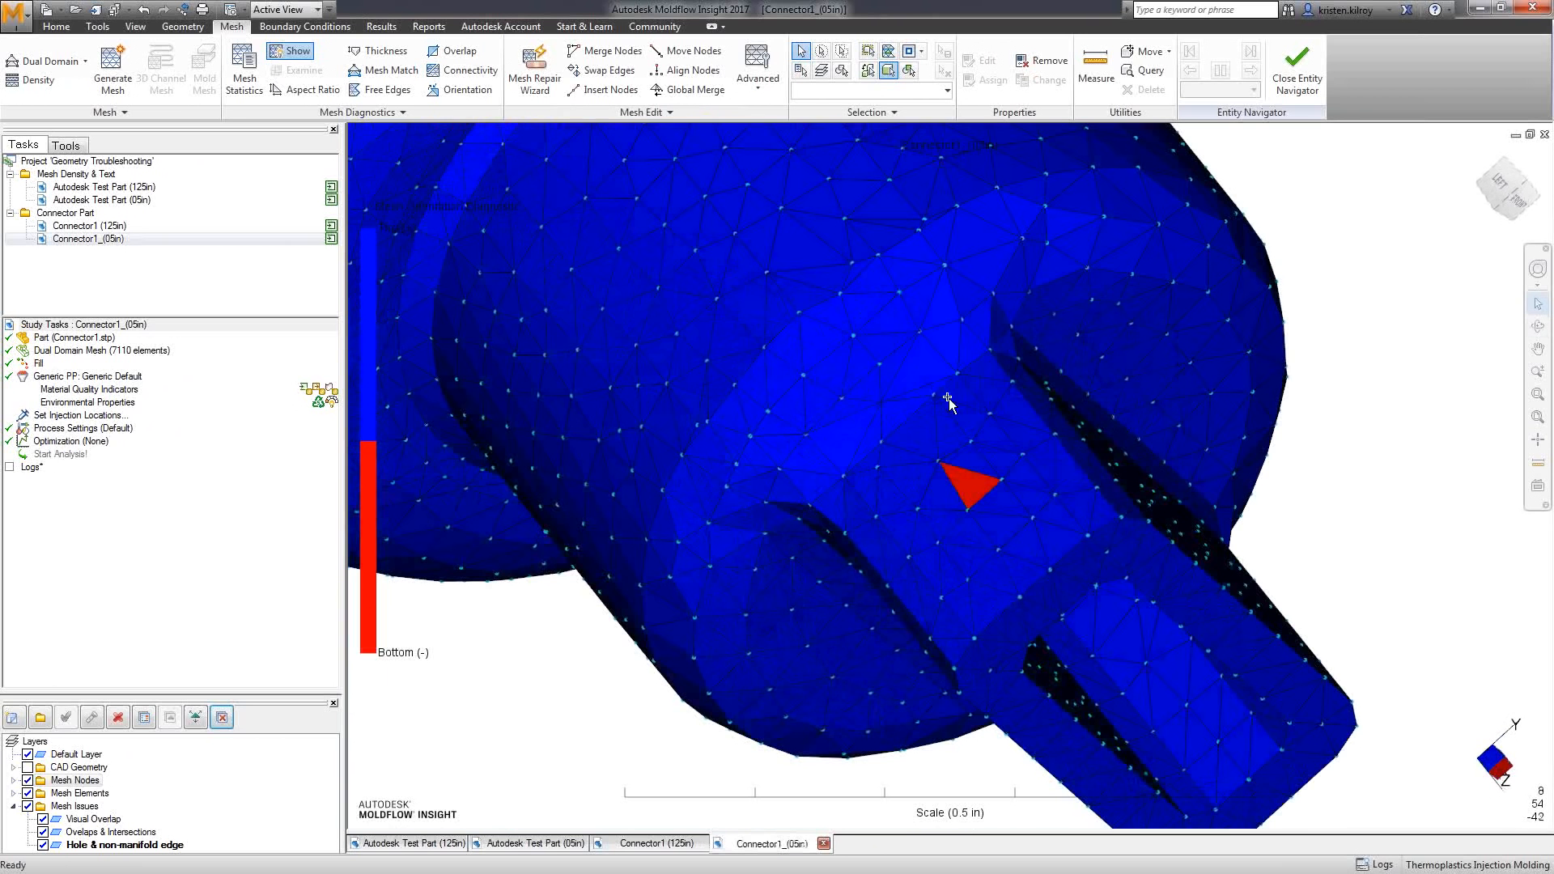
left_click(994, 473)
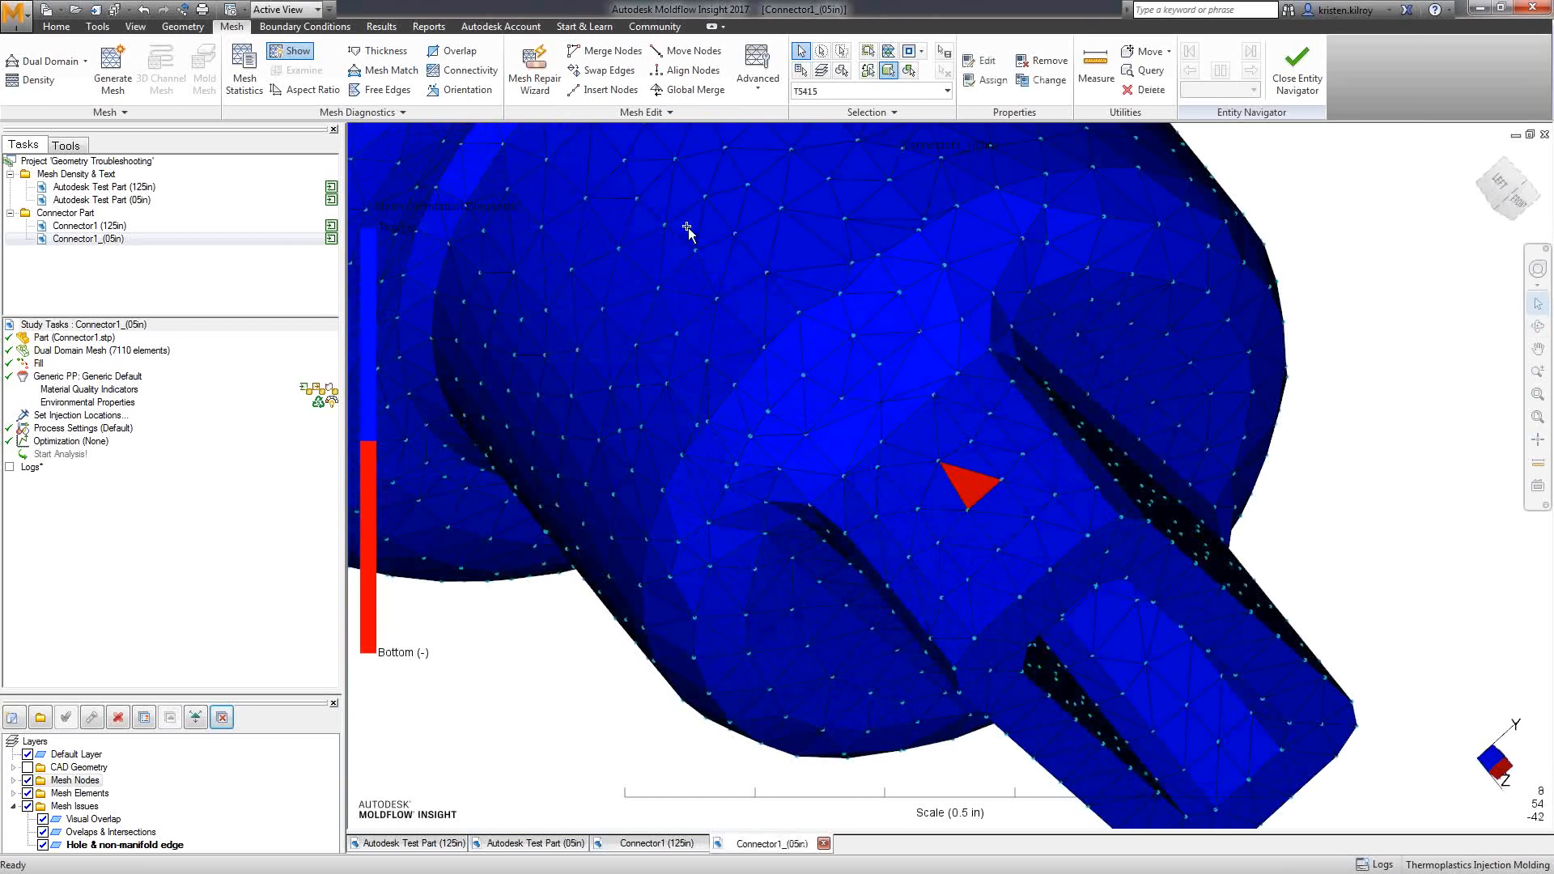
left_click(638, 115)
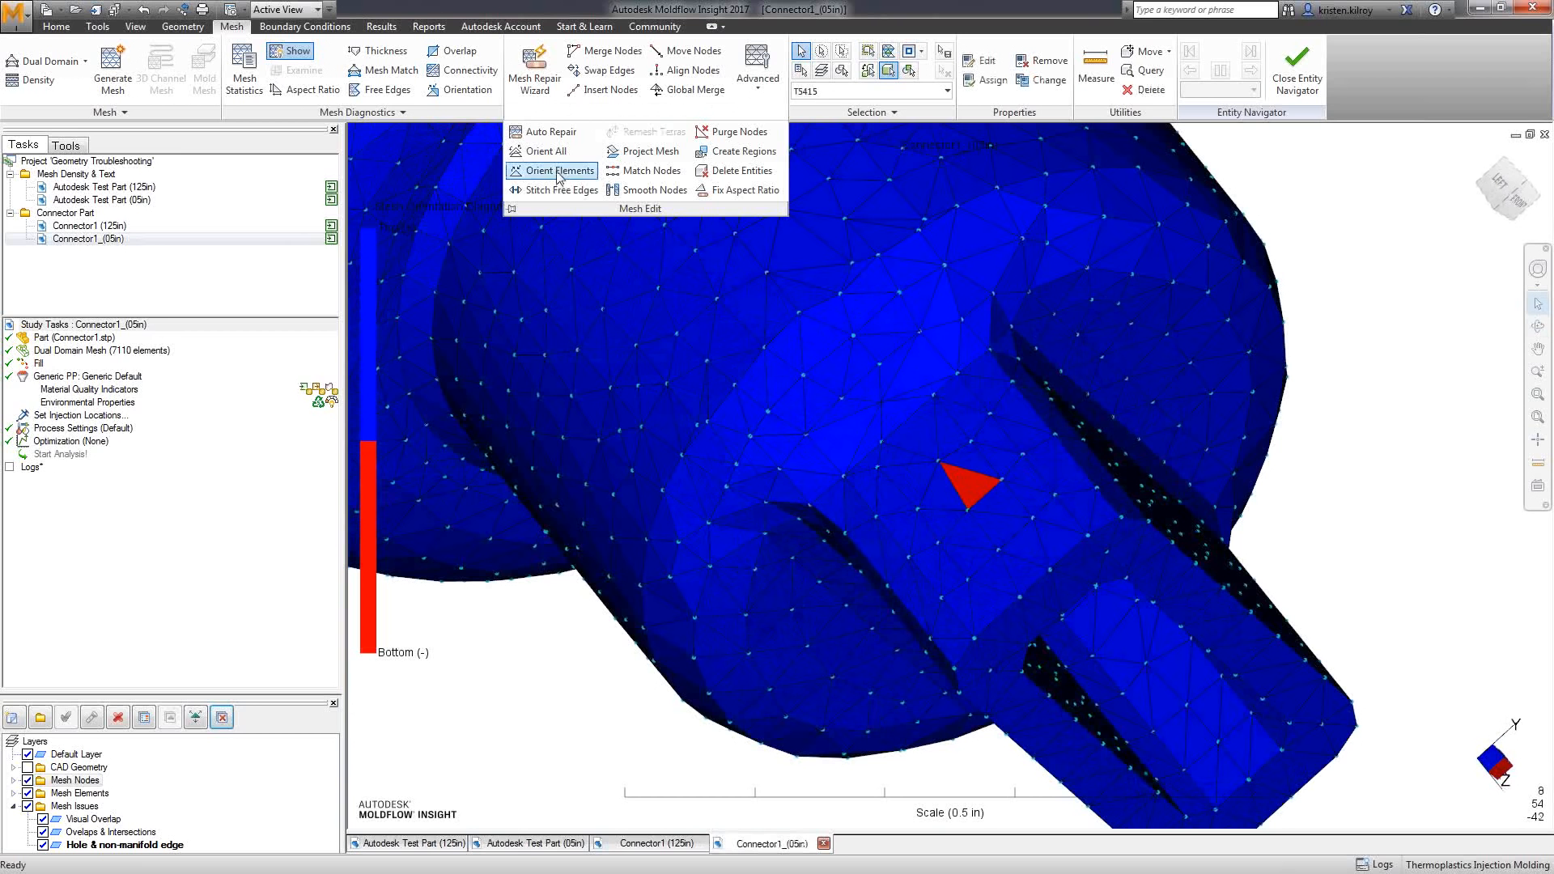
left_click(557, 172)
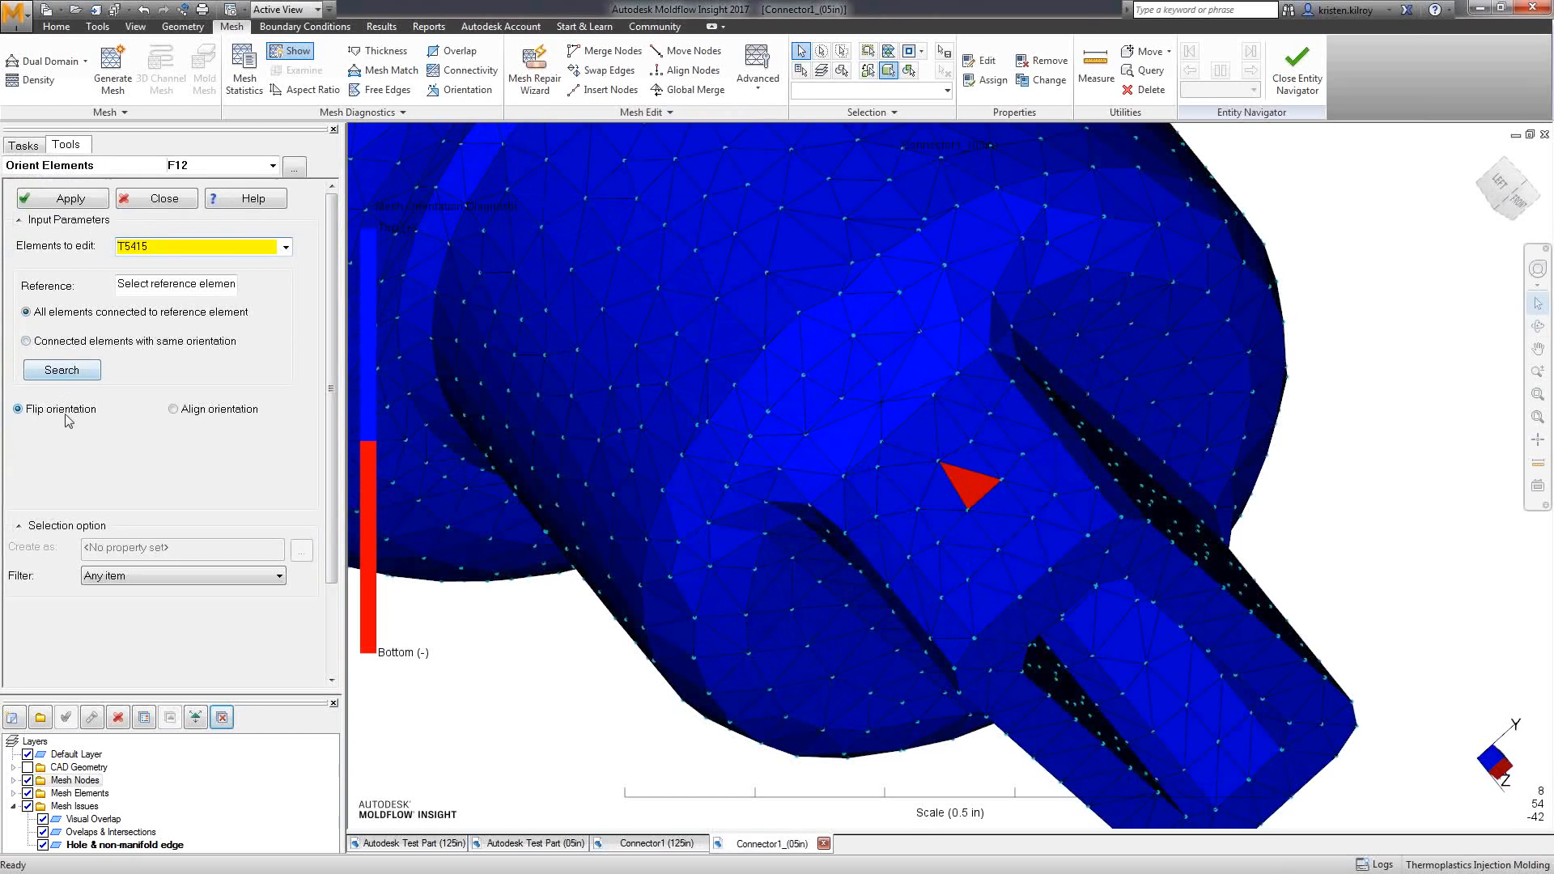
left_click(72, 204)
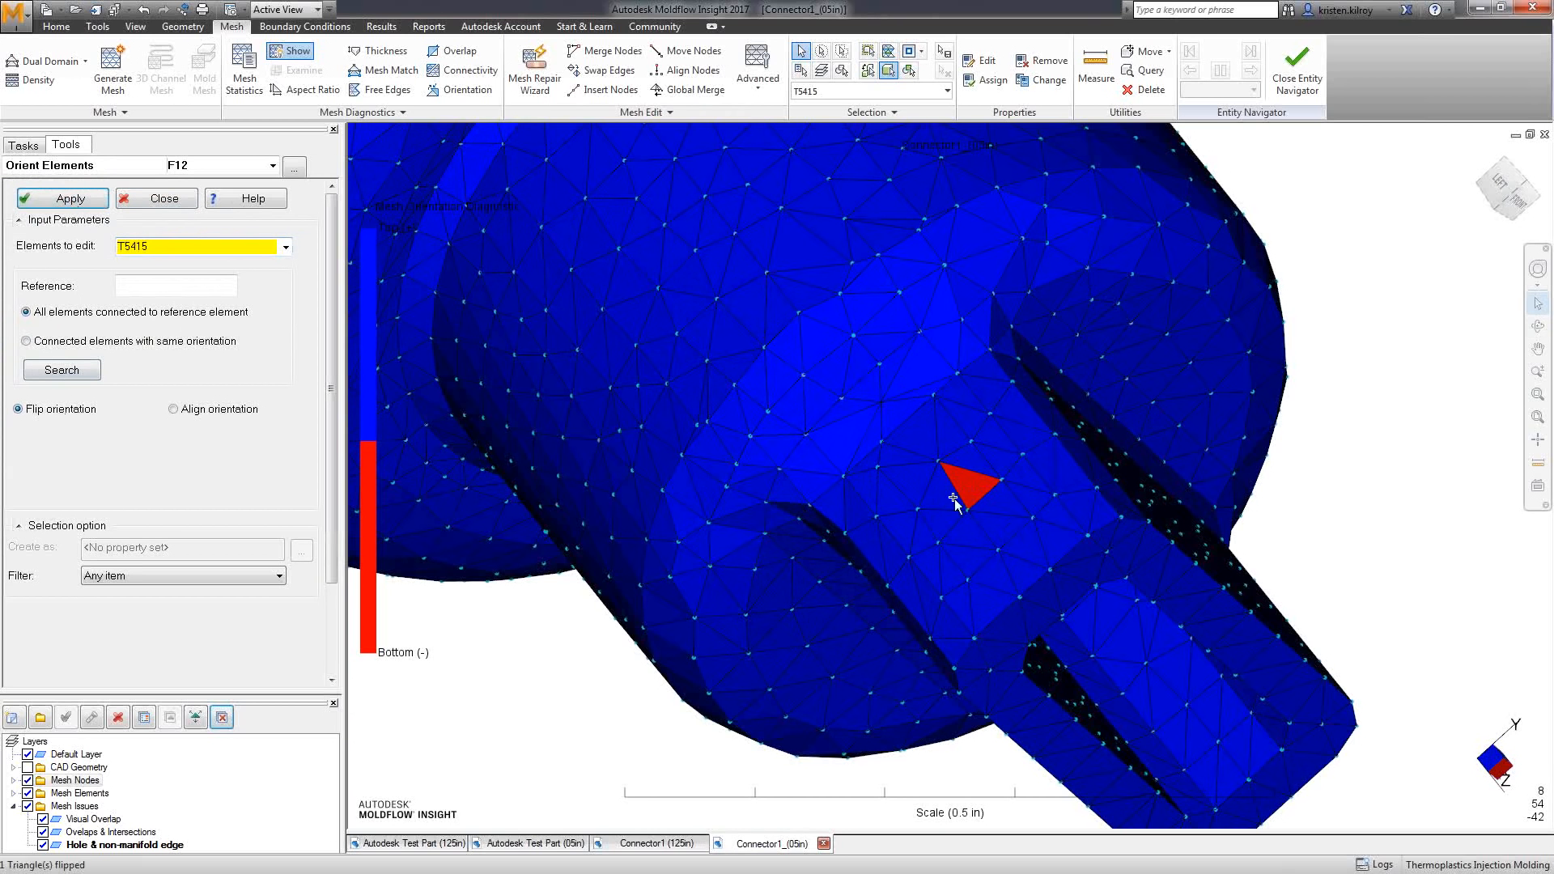
Close Orient Elements, delete the remaining red triangle on the connector's narrow end and undo the deletion
middle_click_drag(1073, 497, 946, 507)
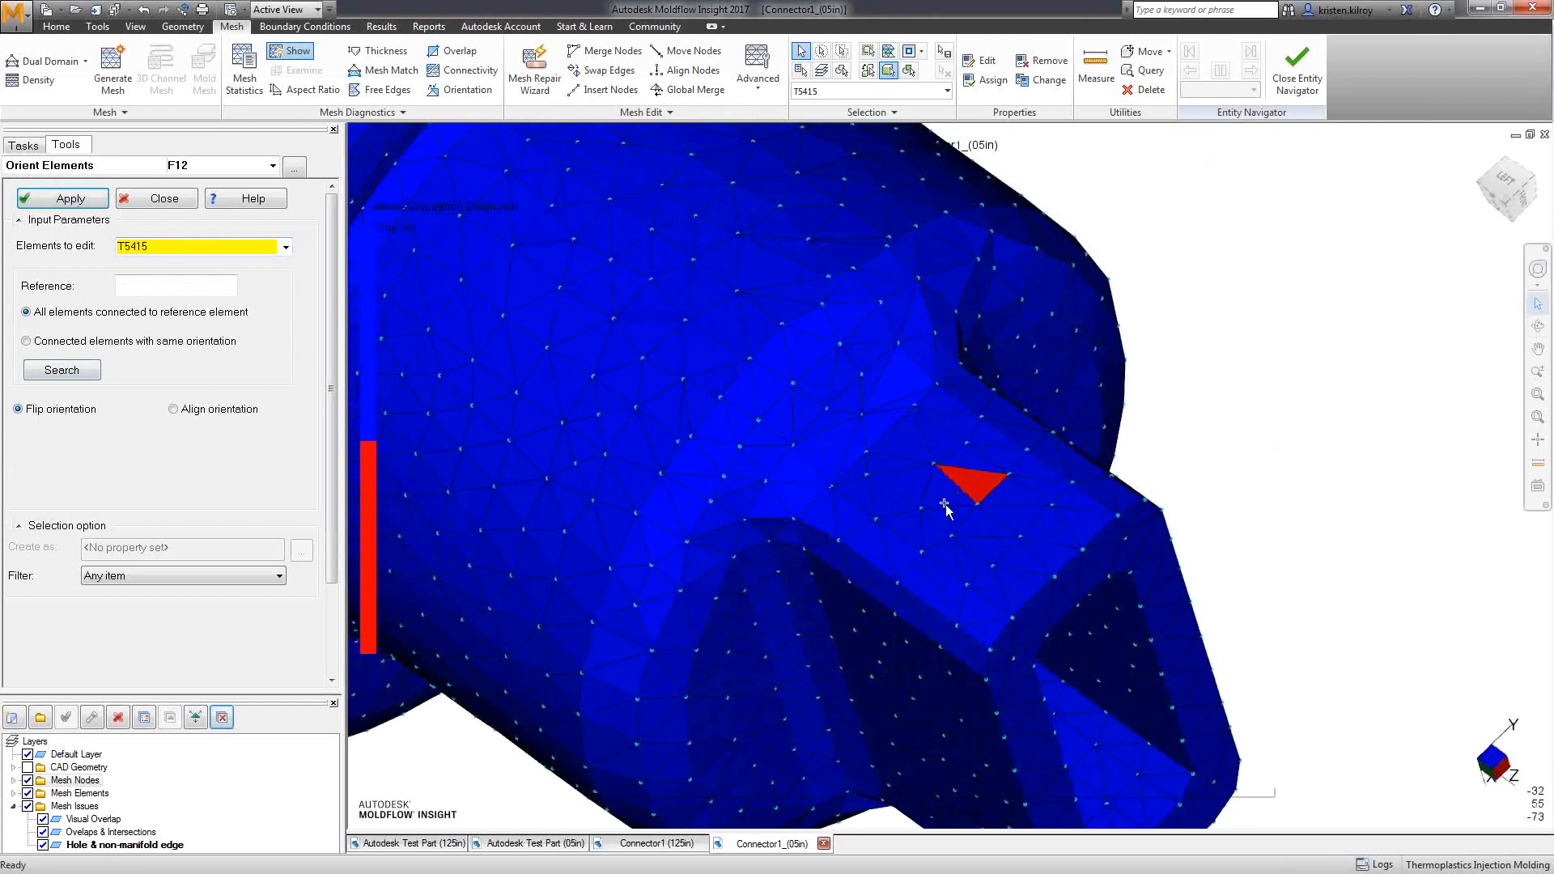
scroll(961, 506, "up", 4)
left_click(157, 198)
left_click(993, 536)
key("Delete")
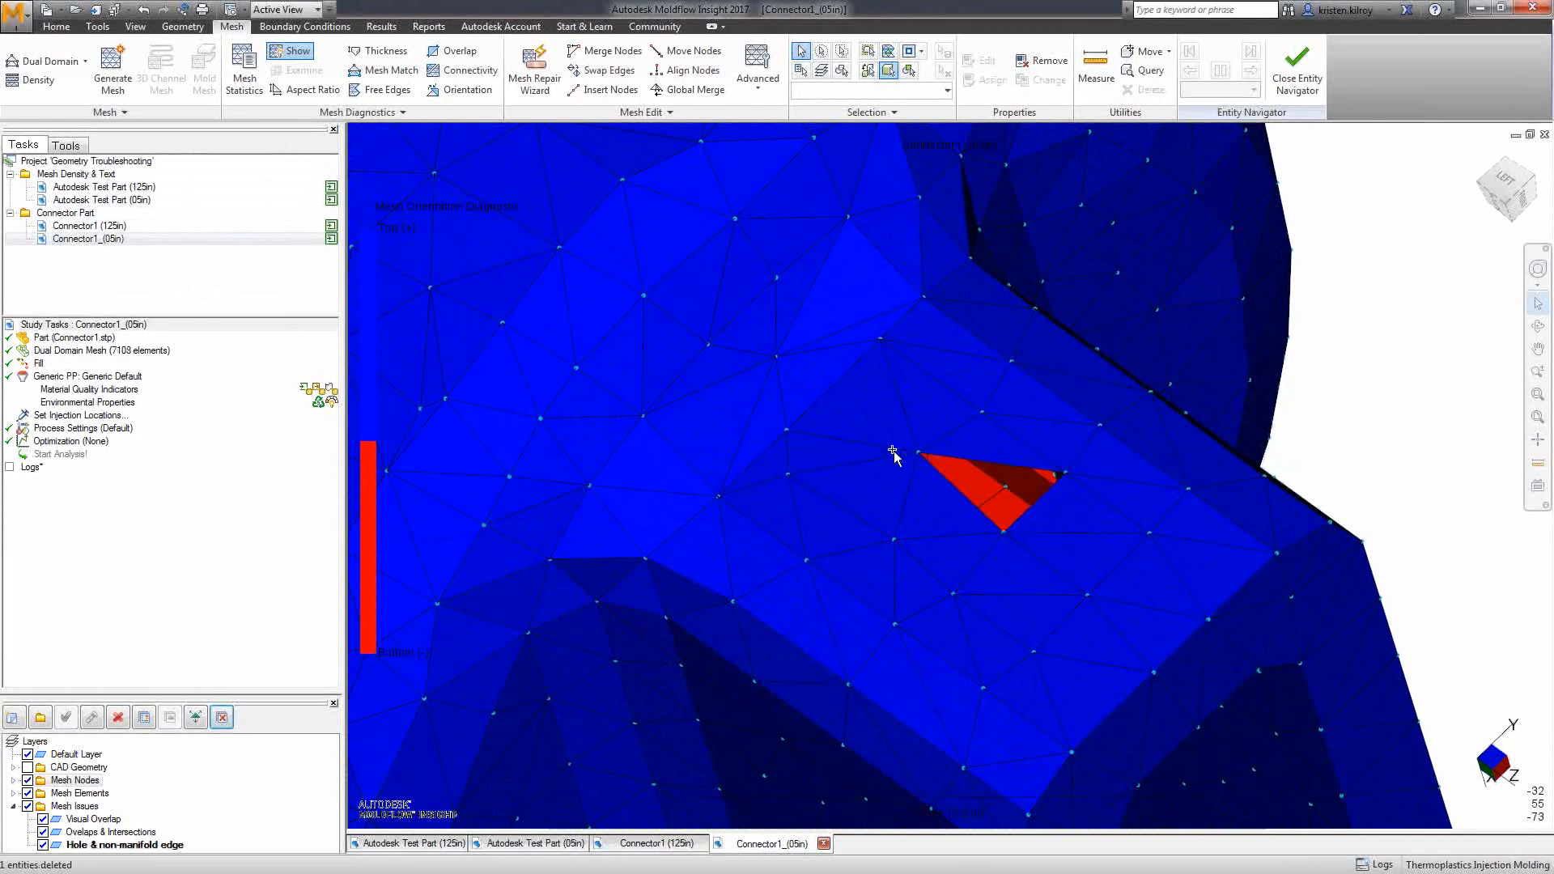
key("ctrl+z")
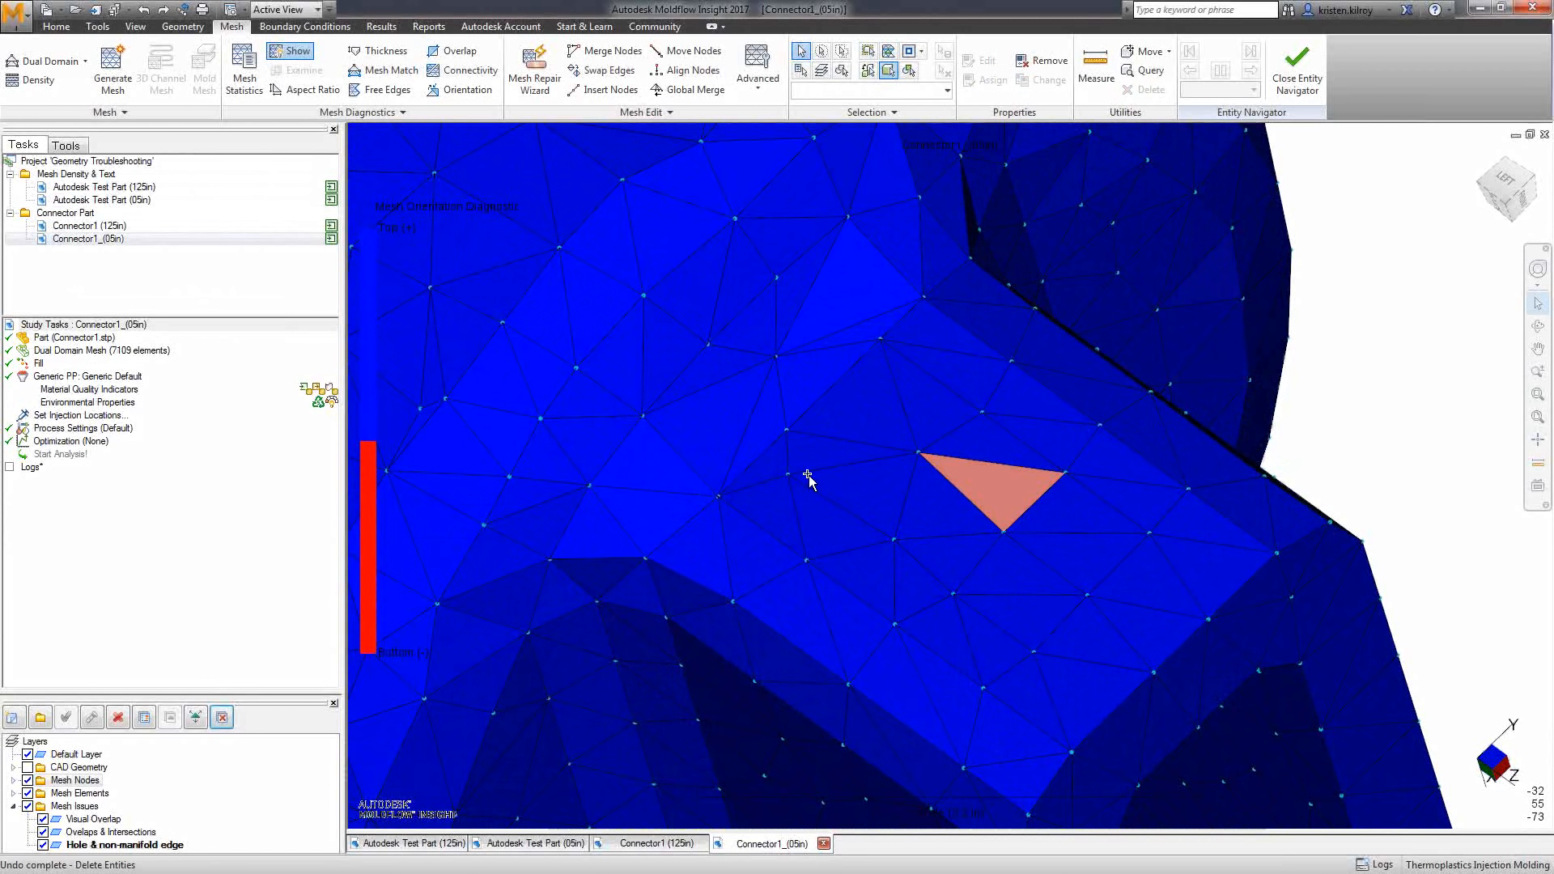
Flip the orientation of the remaining red triangle on the connector's narrow end with Orient Elements and close the tool
left_click(985, 513)
mouse_move(874, 479)
middle_mouse_down()
mouse_move(836, 458)
mouse_move(745, 454)
mouse_move(624, 477)
mouse_move(1096, 497)
middle_mouse_up()
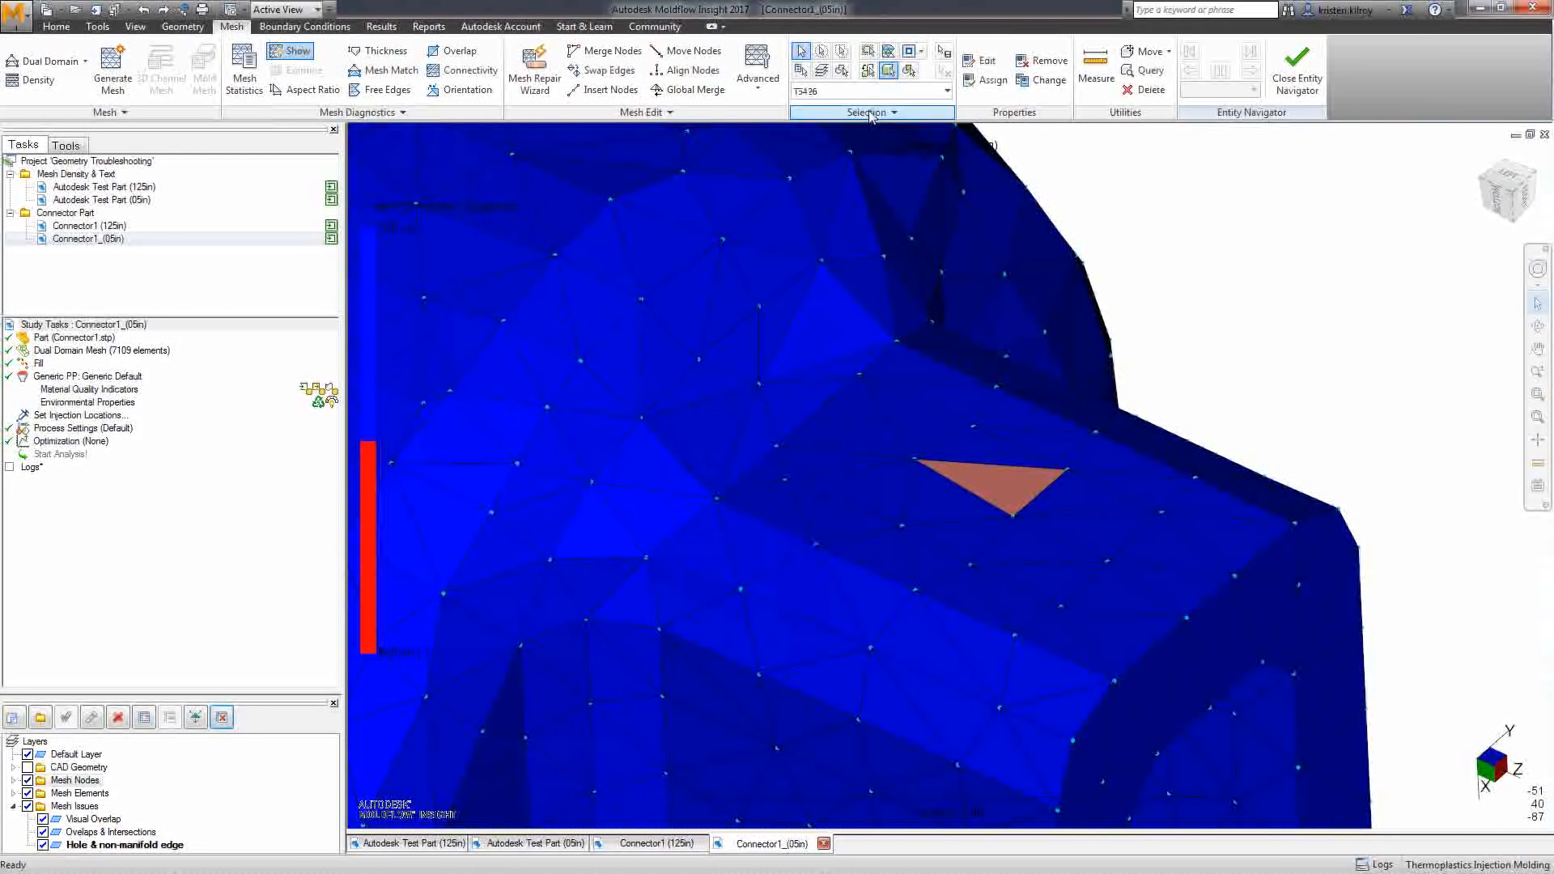
left_click(738, 112)
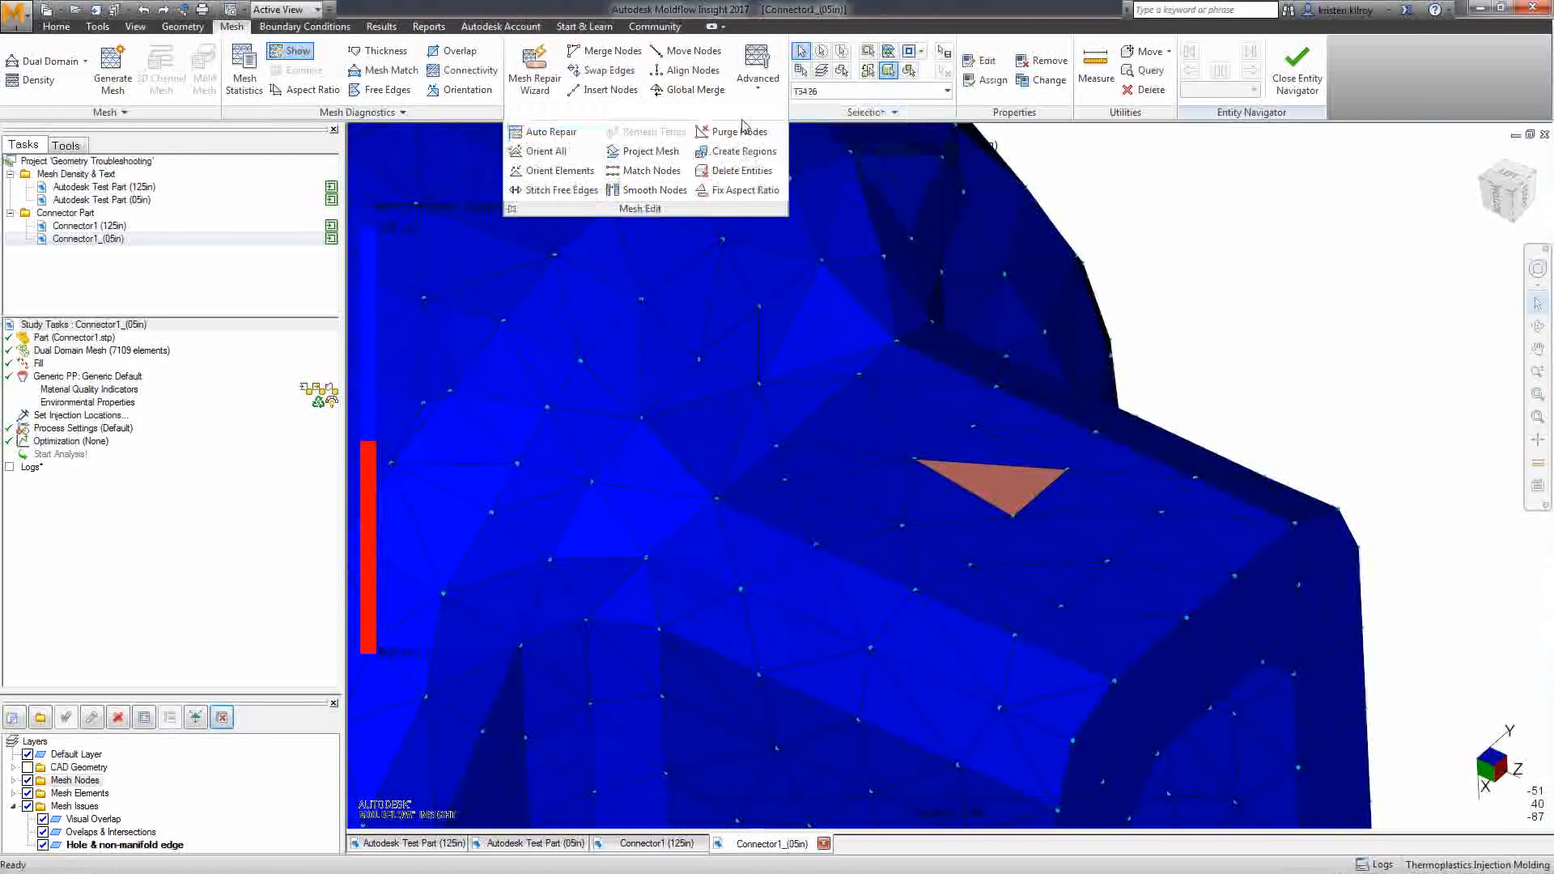
left_click(558, 170)
left_click(73, 200)
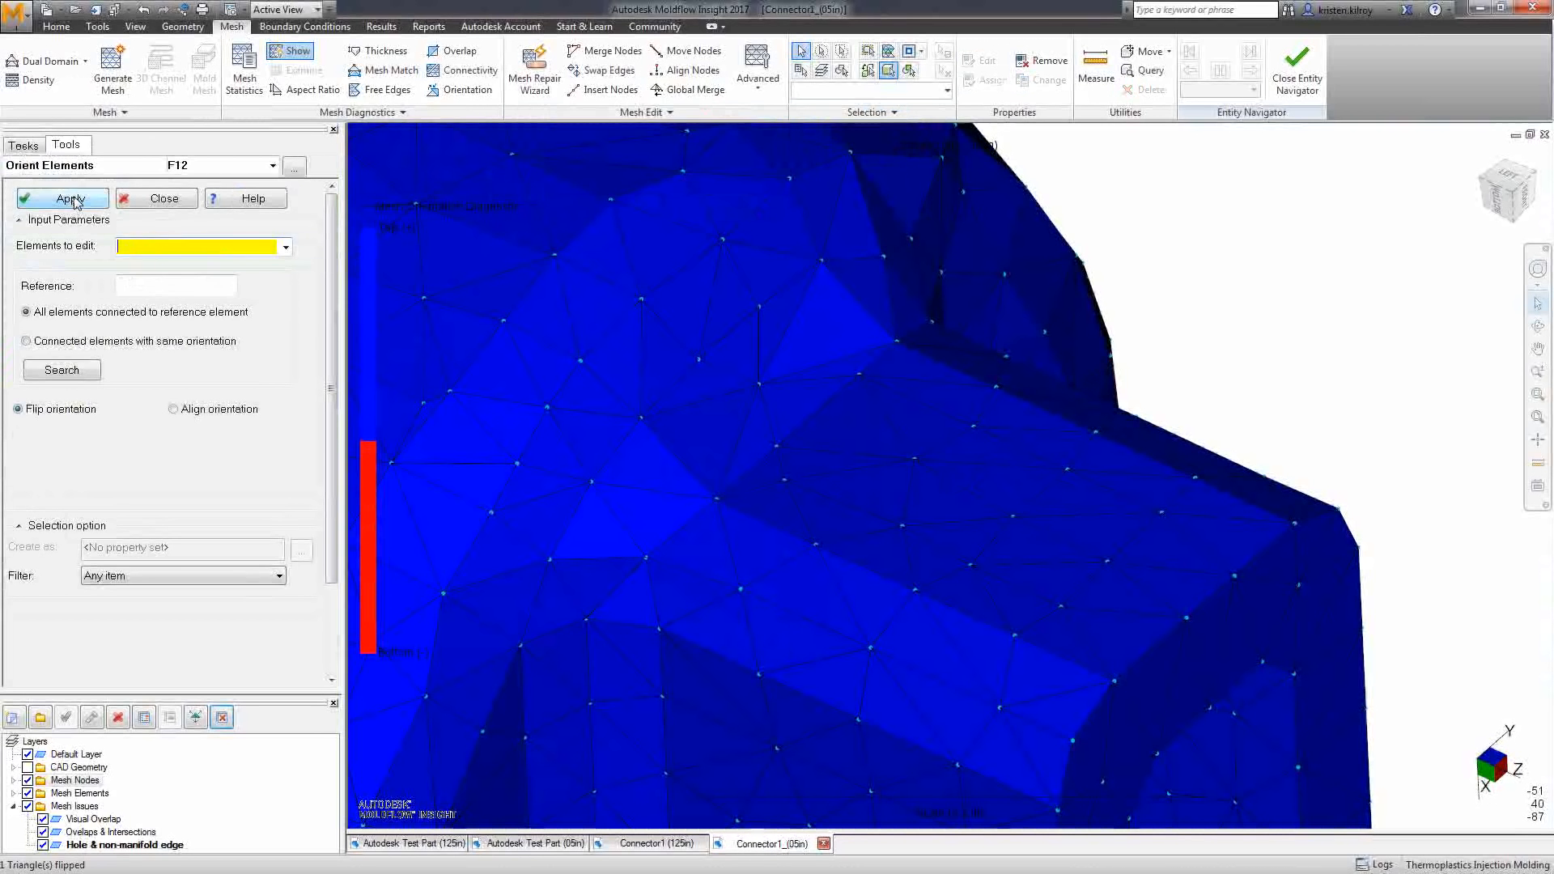
left_click(162, 200)
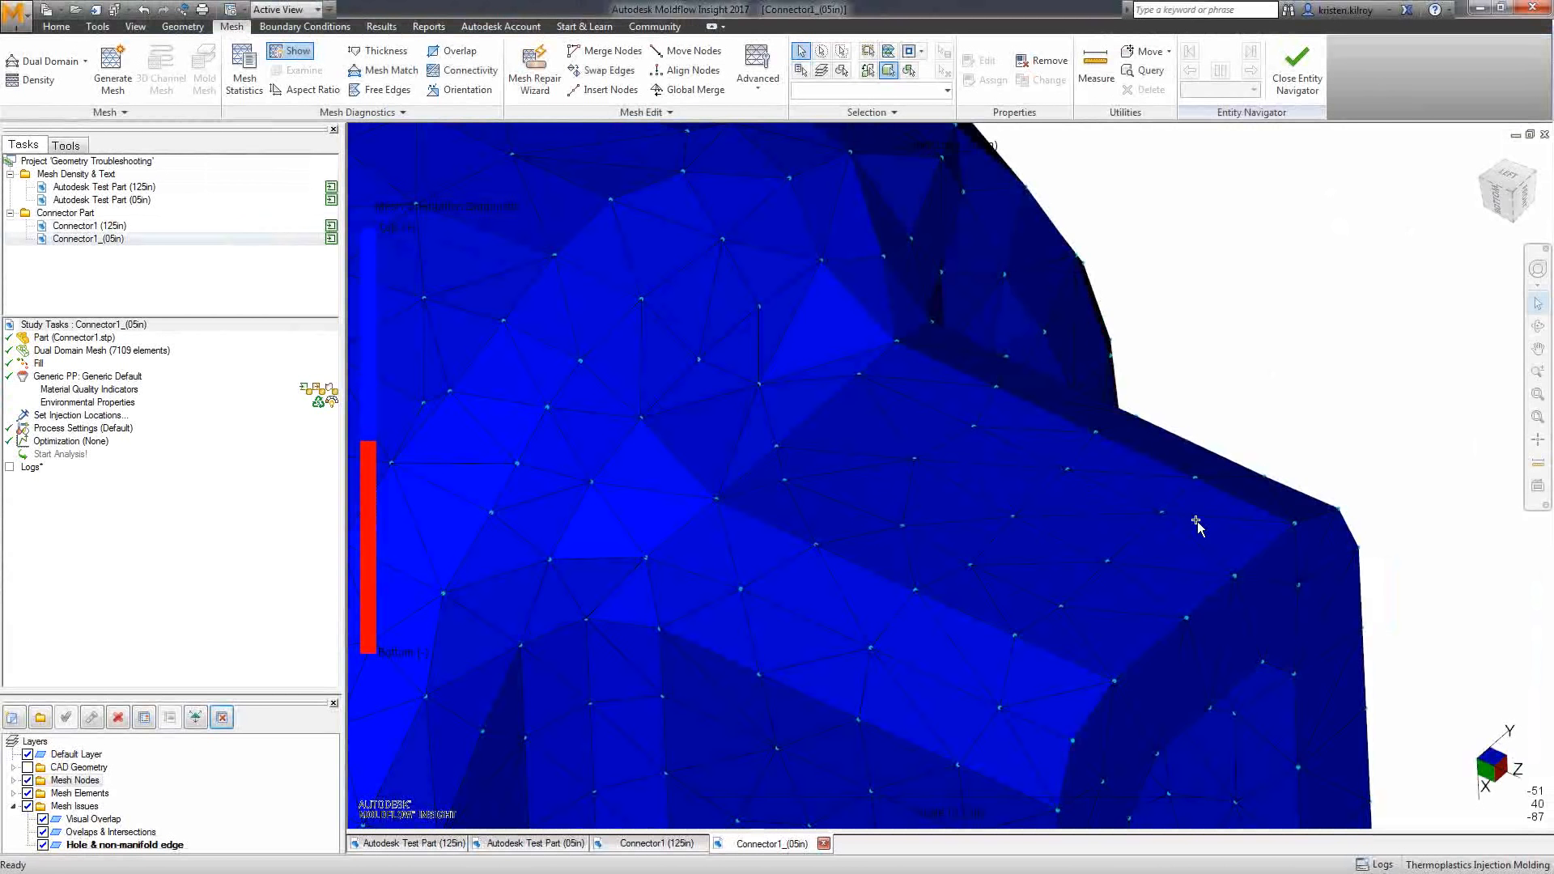
Check the connector for remaining red elements, turn off the orientation diagnostic display and hide the Mesh Nodes layer
left_click_drag(1051, 542, 1047, 530)
scroll(1047, 526, "down", 5)
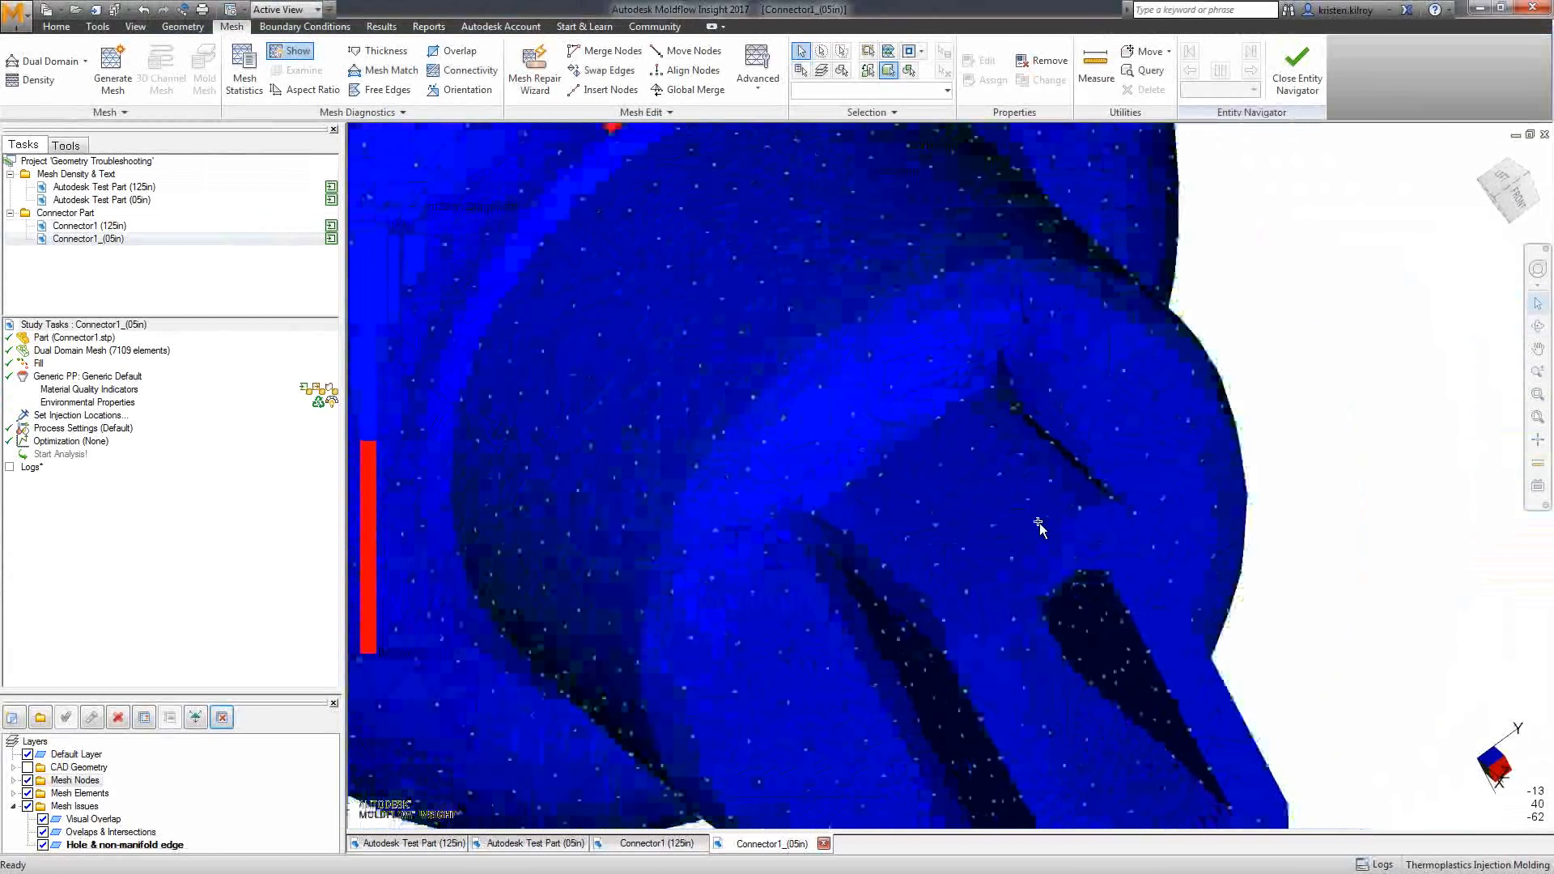
scroll(995, 517, "down", 1)
mouse_move(949, 475)
middle_mouse_down()
mouse_move(1162, 472)
mouse_move(1107, 490)
mouse_move(645, 291)
mouse_move(712, 212)
middle_mouse_up()
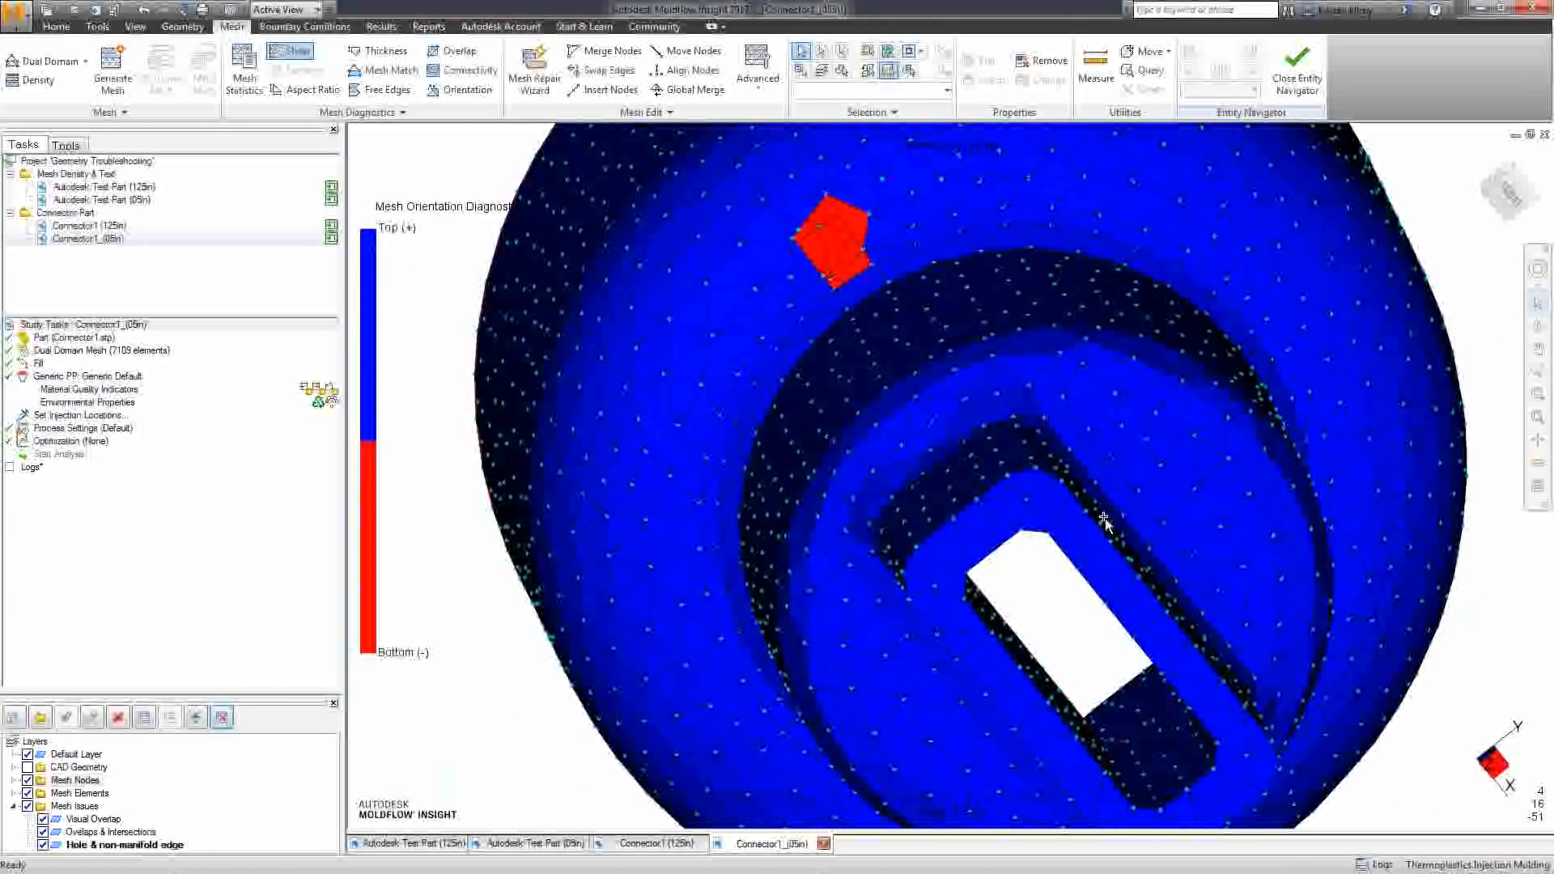
mouse_move(1105, 521)
middle_mouse_down()
mouse_move(1012, 514)
mouse_move(863, 337)
mouse_move(888, 337)
mouse_move(913, 394)
mouse_move(842, 380)
middle_mouse_up()
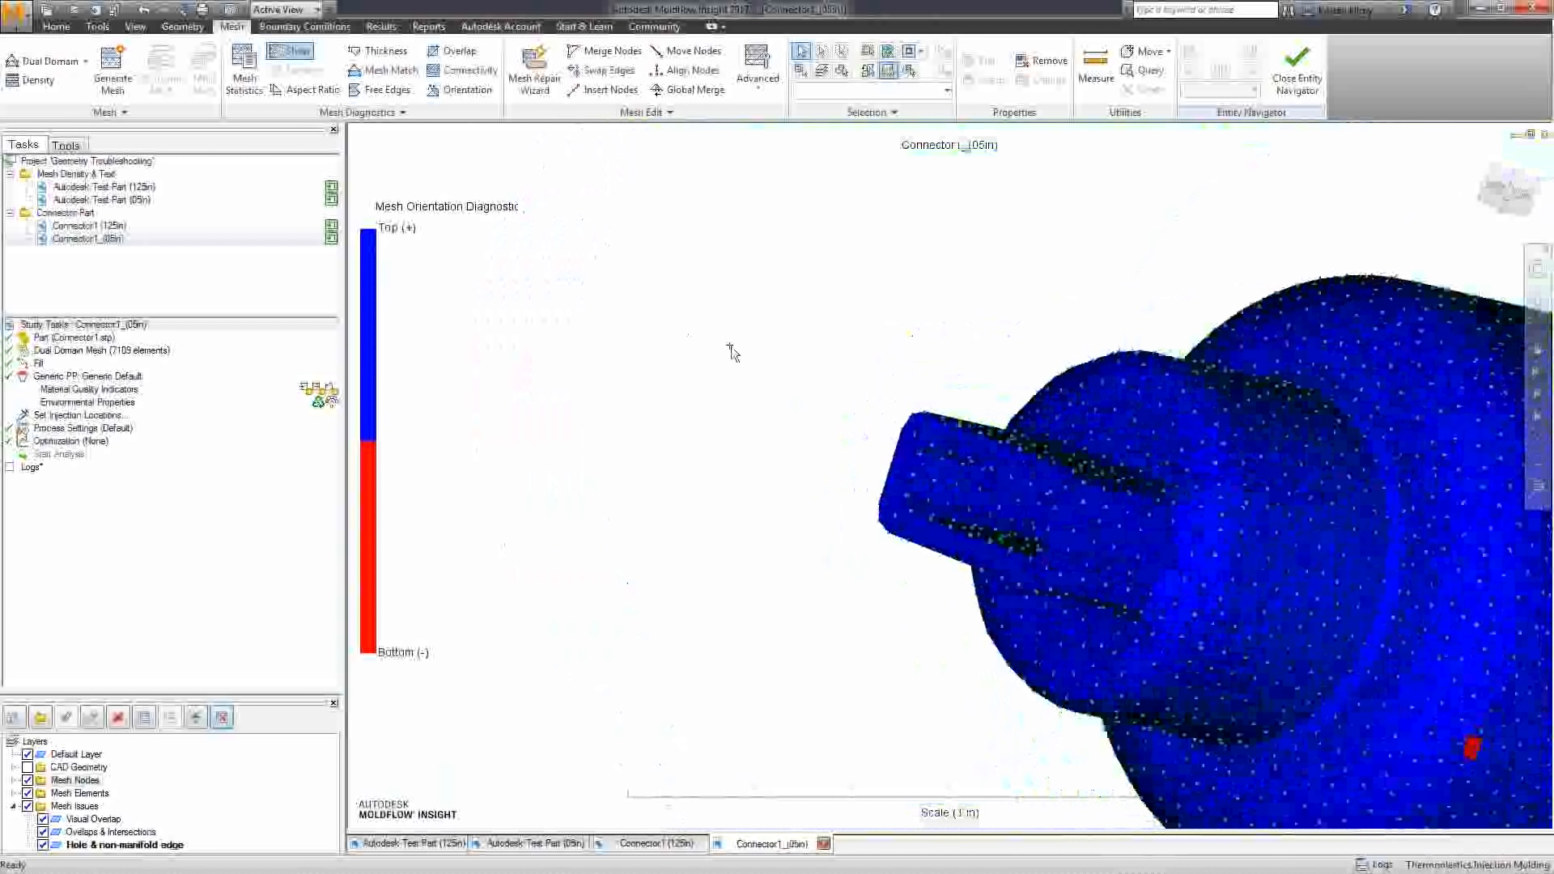
left_click(285, 55)
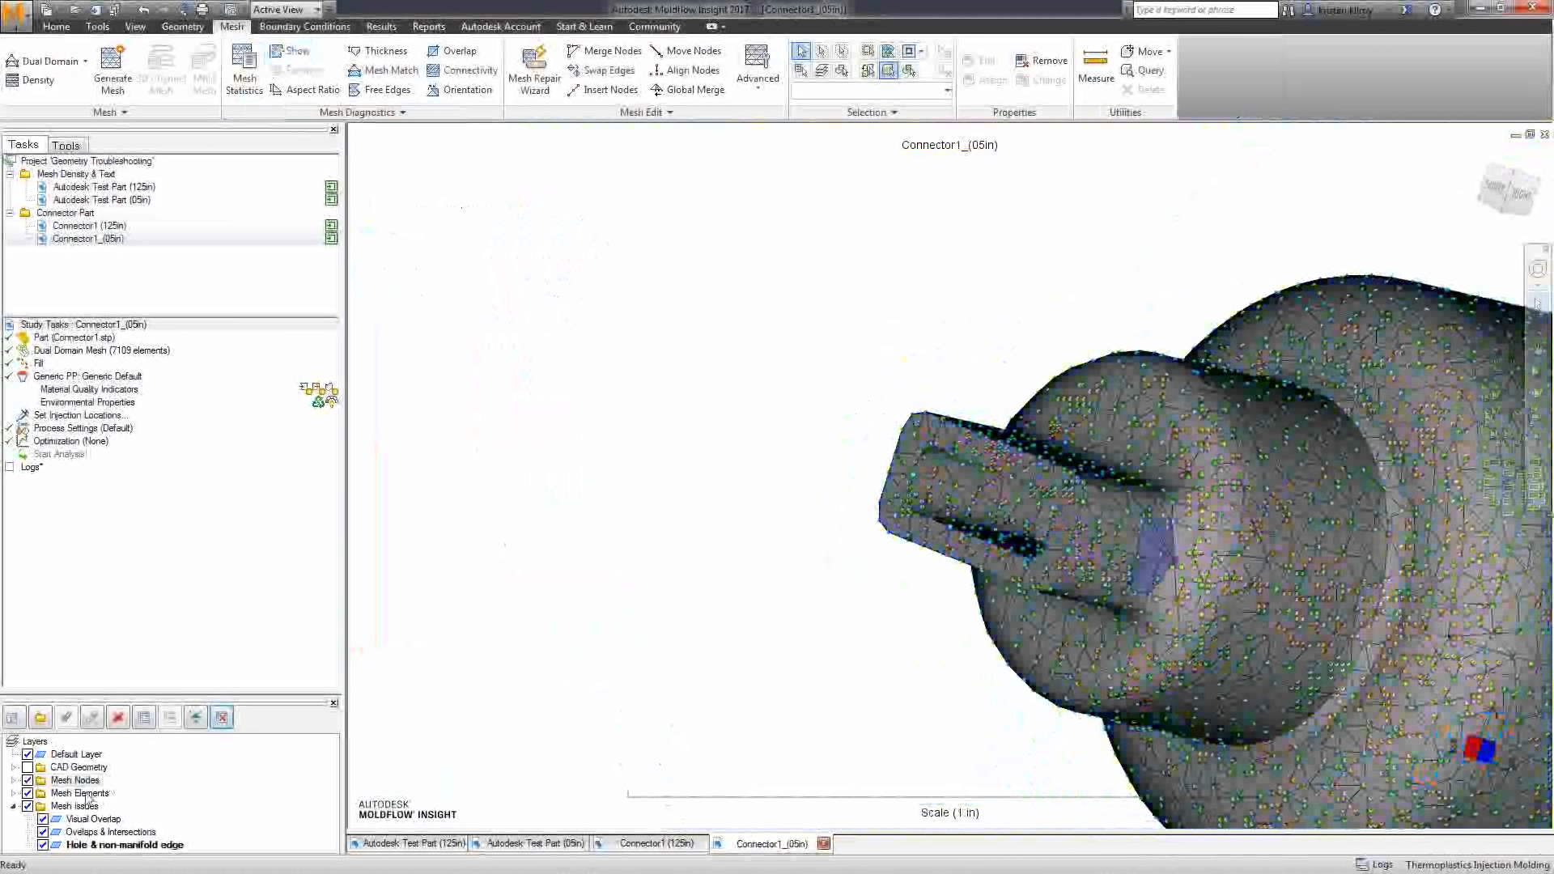
left_click(27, 793)
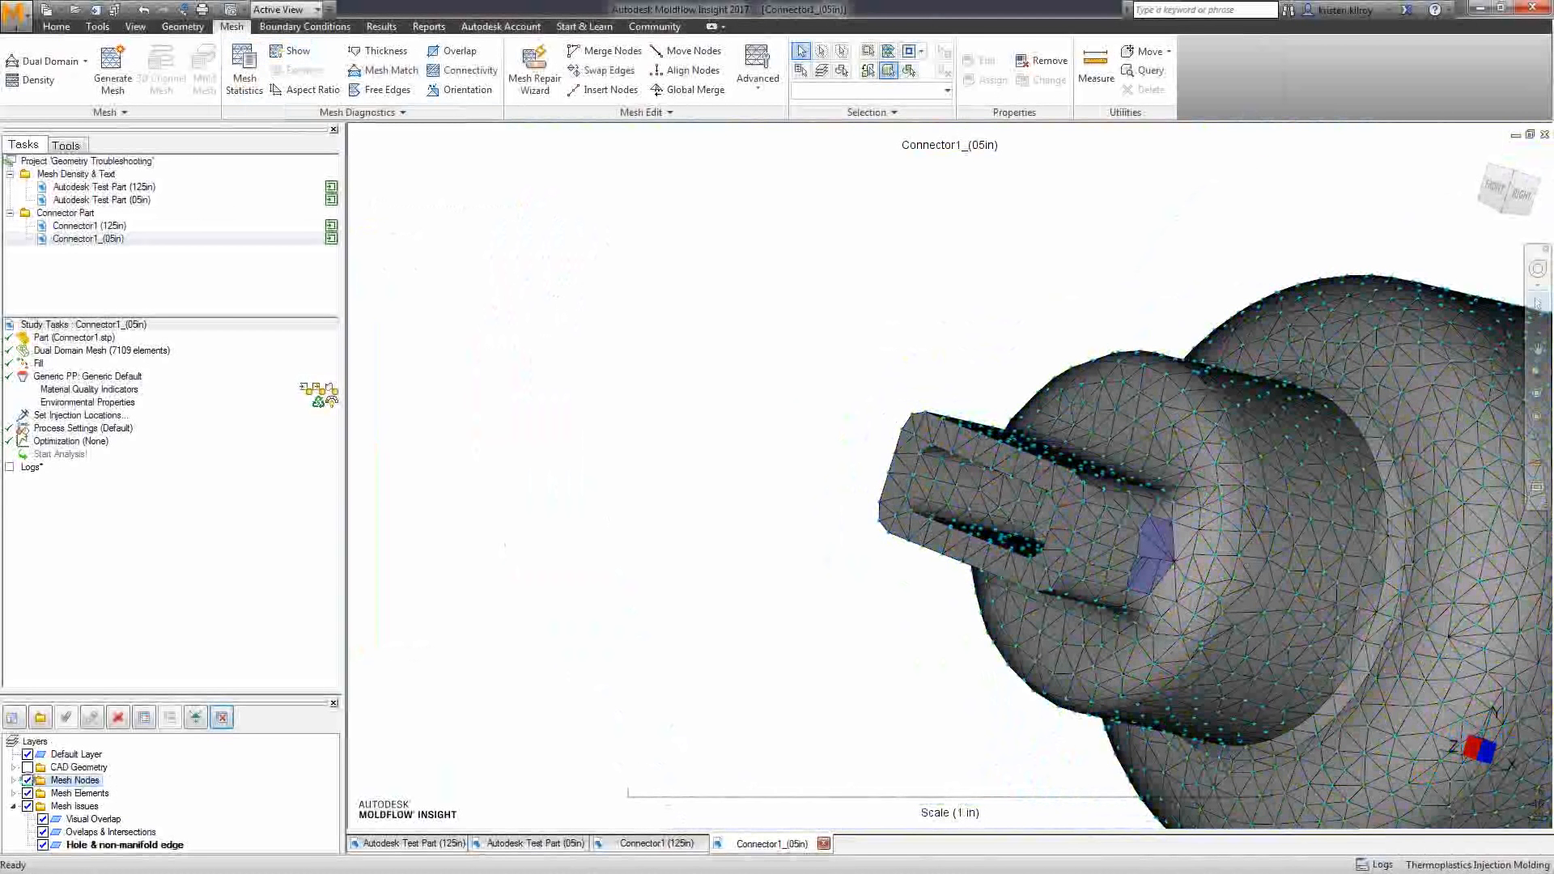
left_click(28, 780)
Display the Dual Domain Mesh Match Diagnostic on the connector and examine matched and unmatched areas from several angles
middle_click_drag(725, 677, 663, 678)
left_click(1142, 671)
left_click(1196, 680)
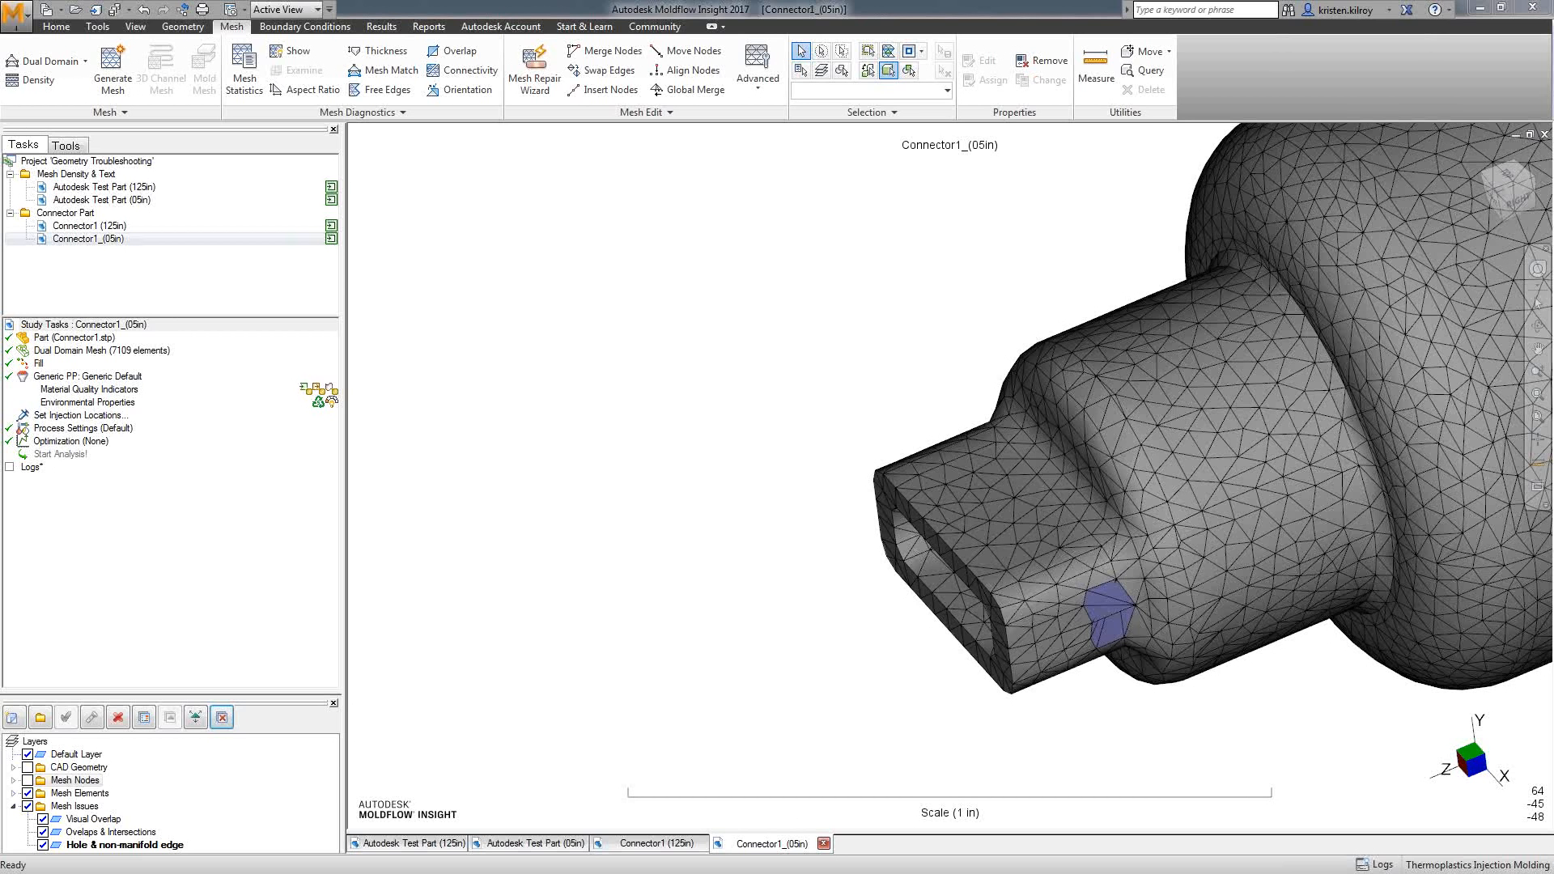
mouse_move(799, 558)
middle_mouse_down()
mouse_move(804, 505)
mouse_move(800, 518)
middle_mouse_up()
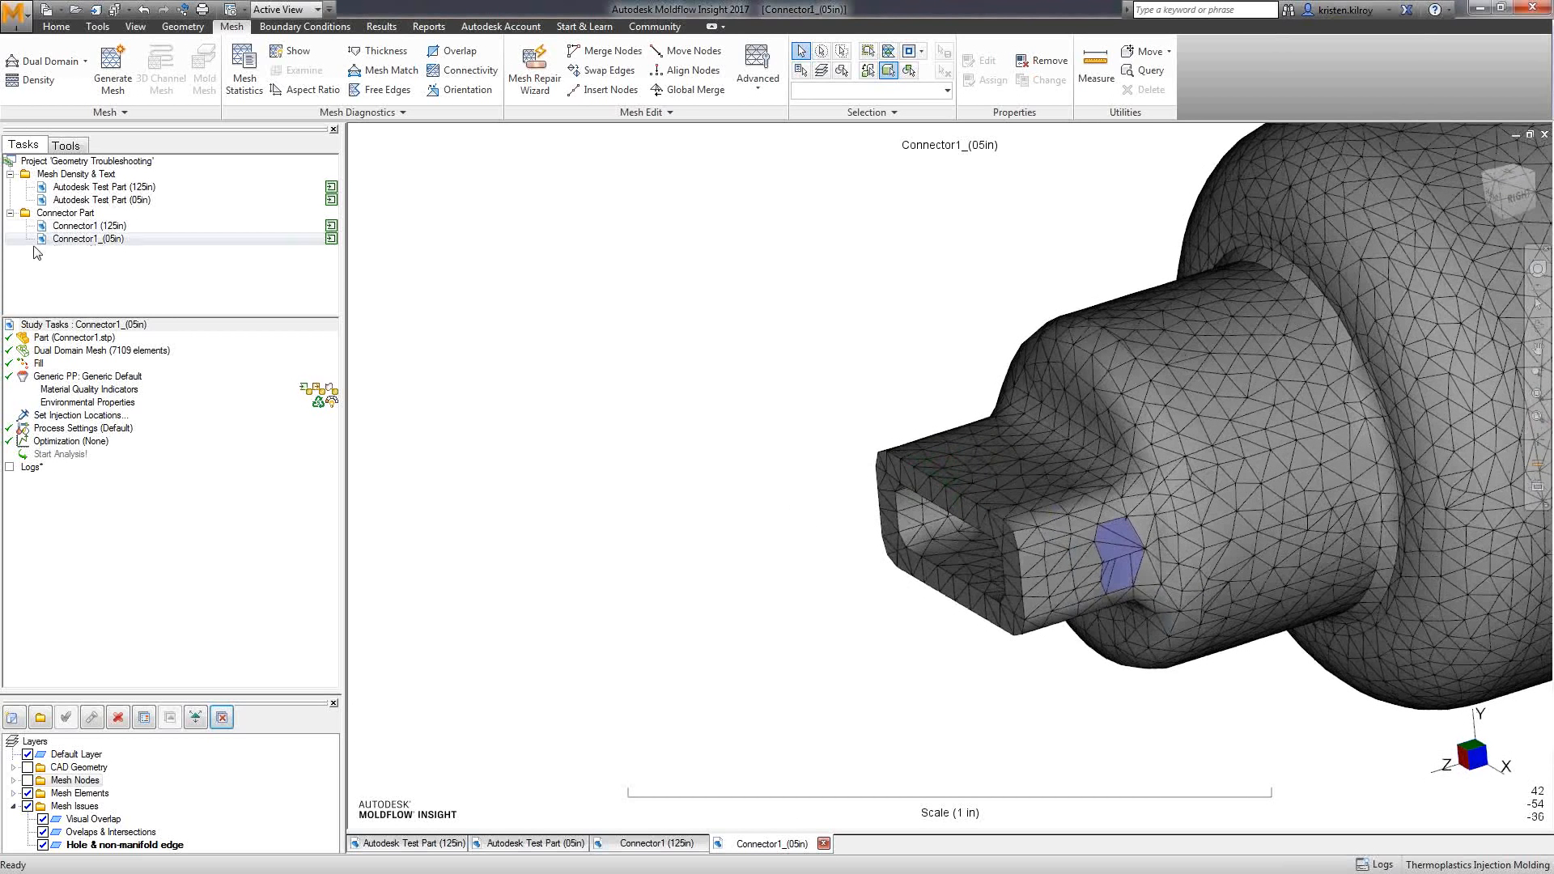
left_click(373, 79)
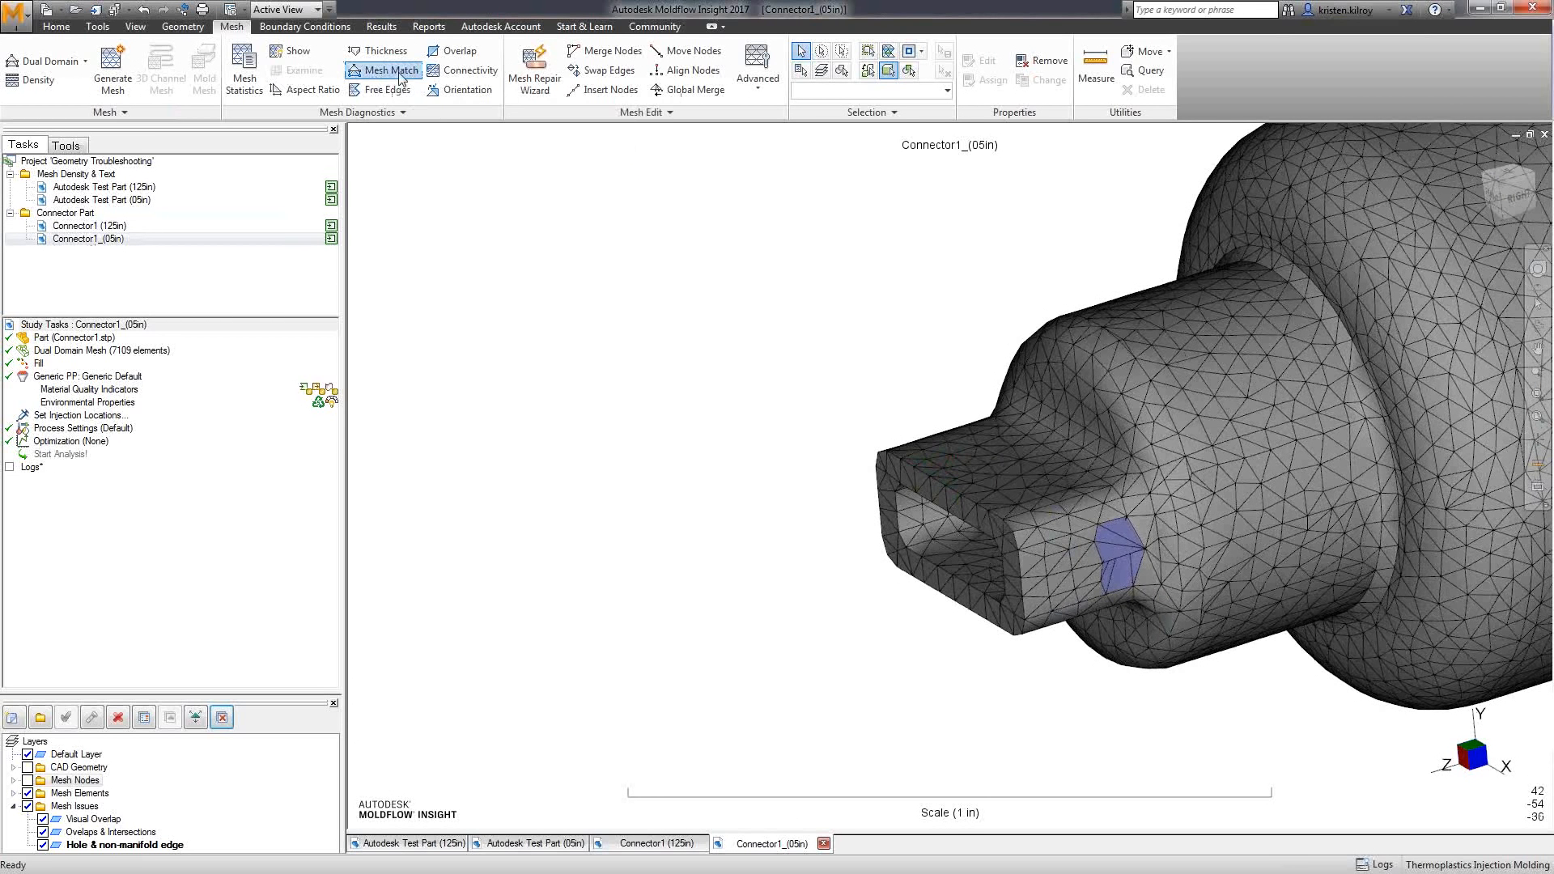
left_click(102, 198)
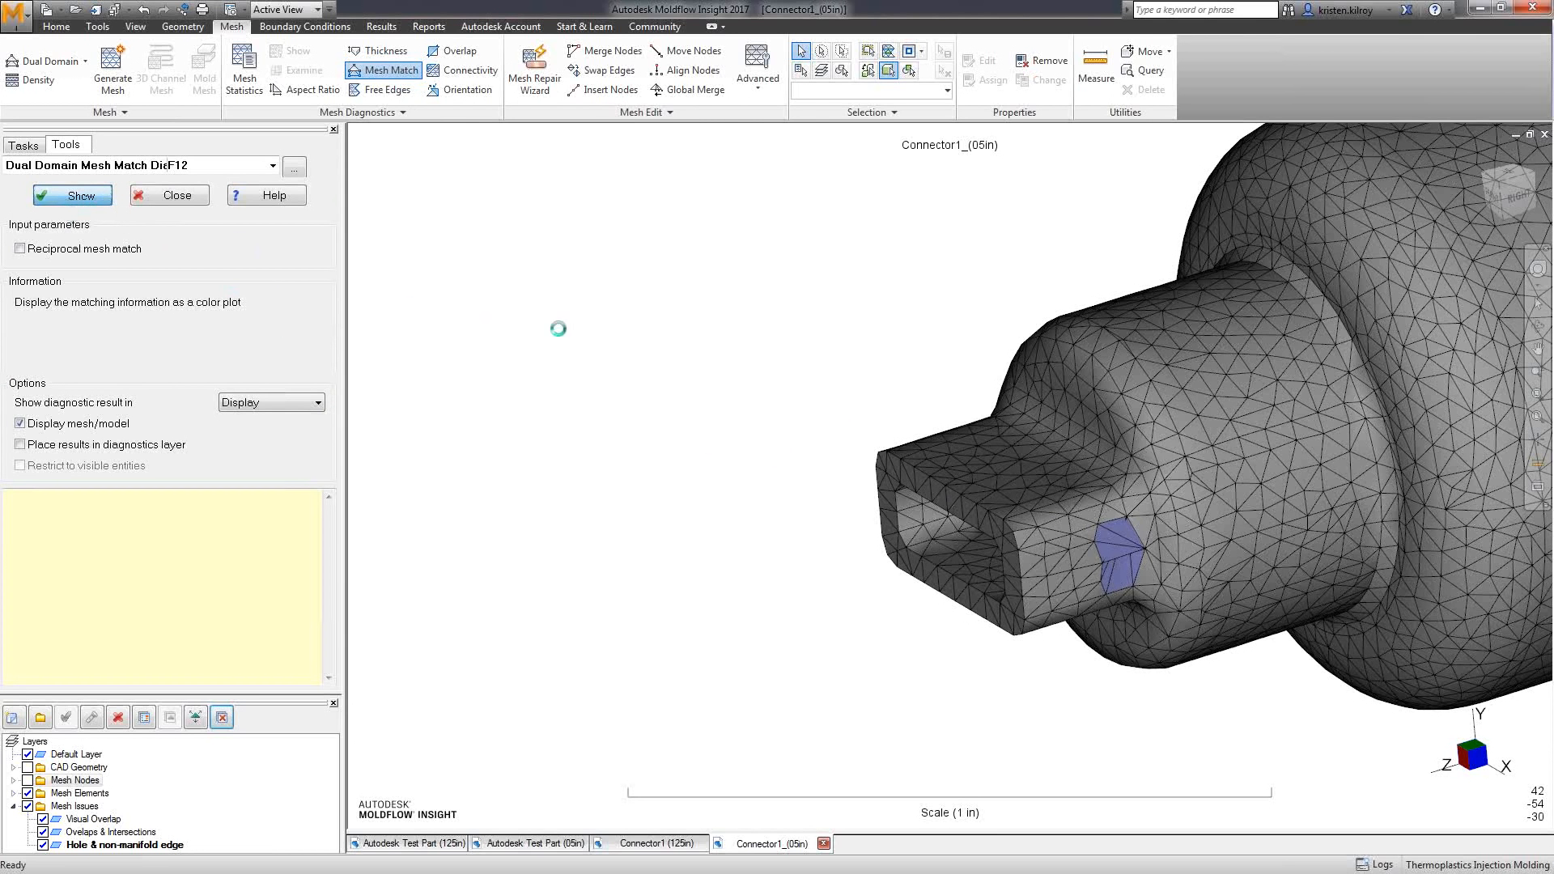
middle_click_drag(597, 347, 617, 384)
scroll(952, 480, "down", 3)
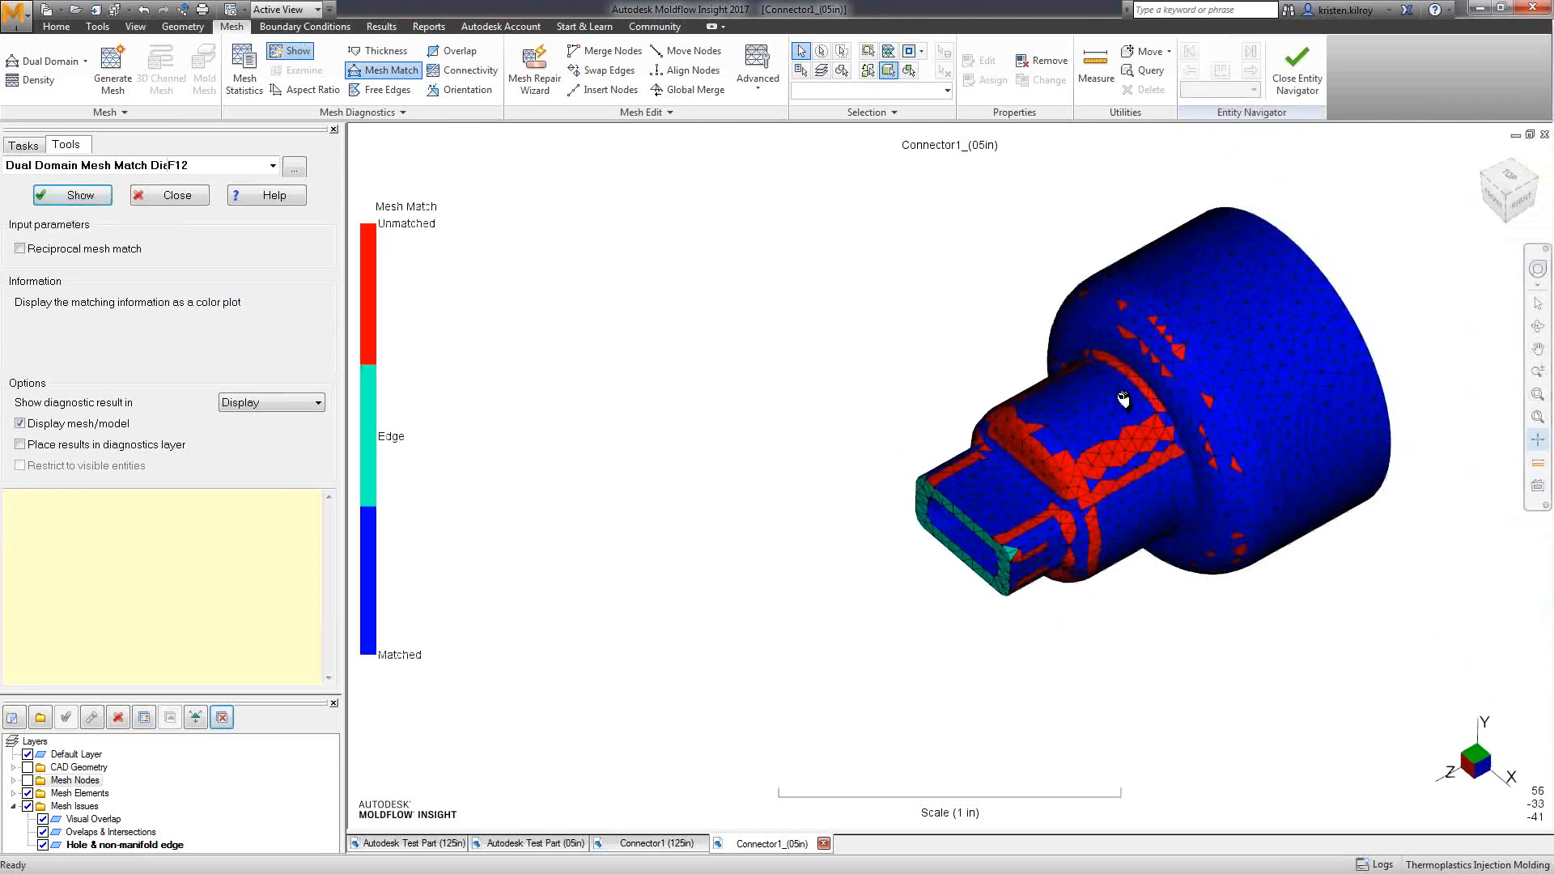
middle_click_drag(1062, 474, 920, 610)
scroll(919, 611, "up", 2)
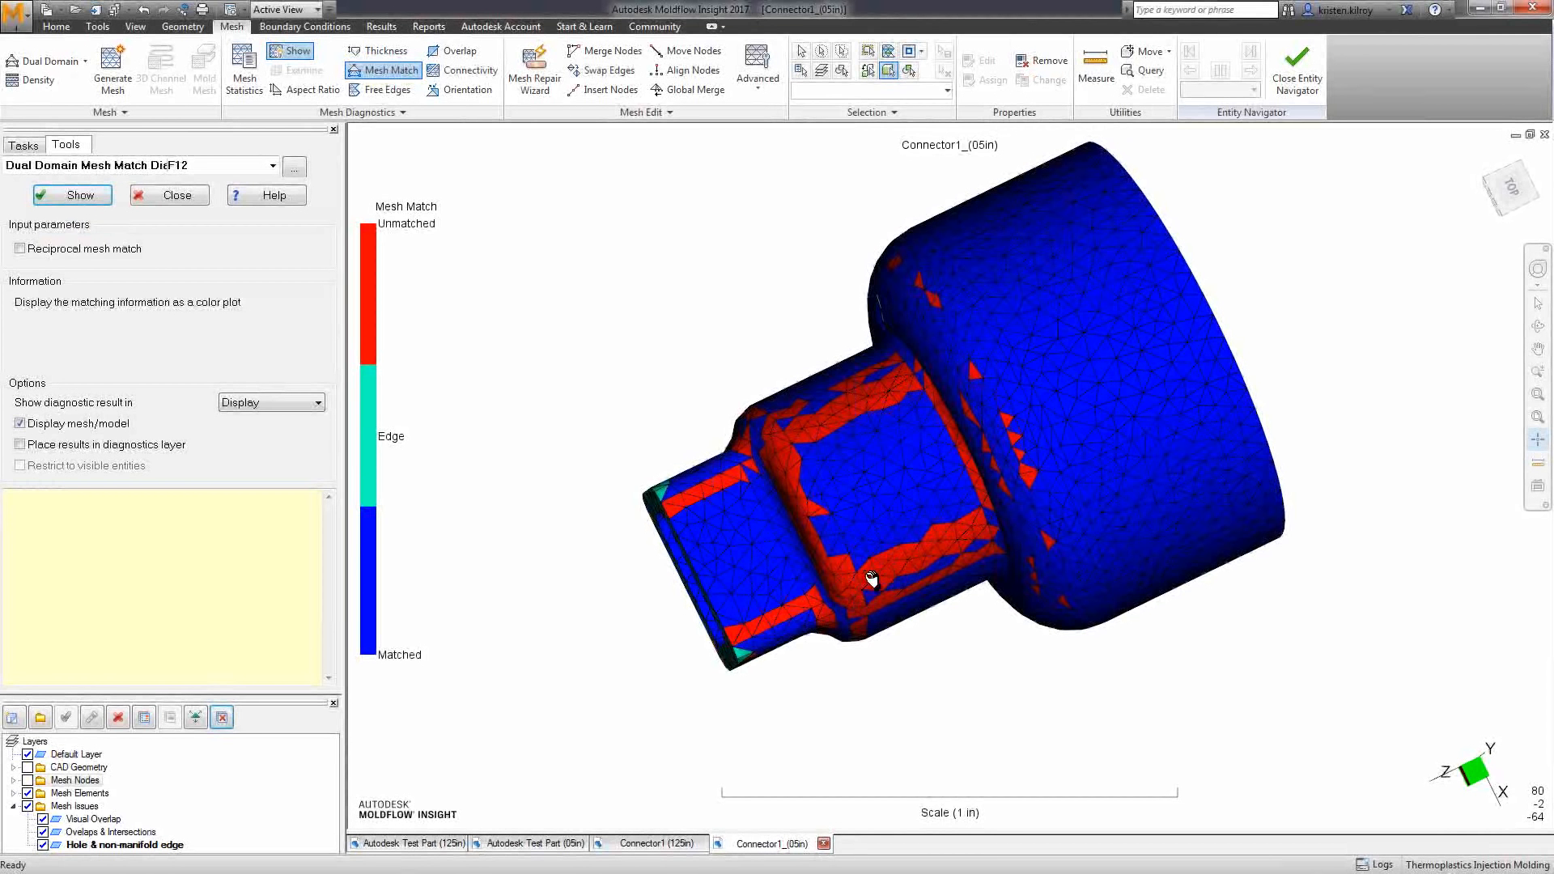
Find and highlight the Calculating Model Thickness line in the Autodesk Test Part (125in) mesh log, and return to the Connector1_(05in) study
left_click(413, 844)
left_click(359, 641)
scroll(507, 641, "up", 4)
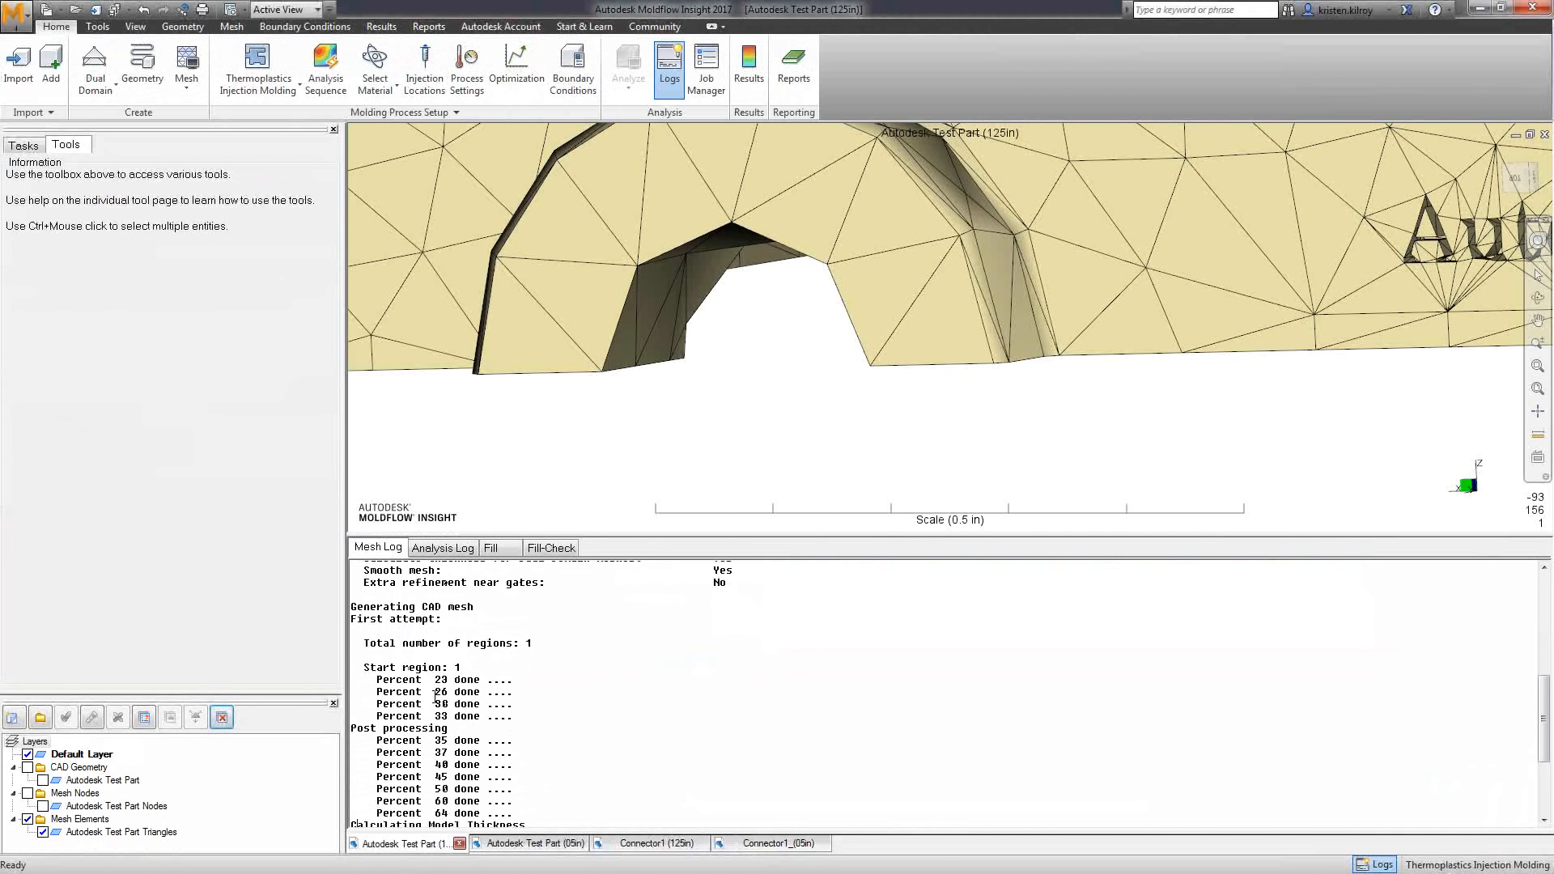
scroll(413, 769, "down", 2)
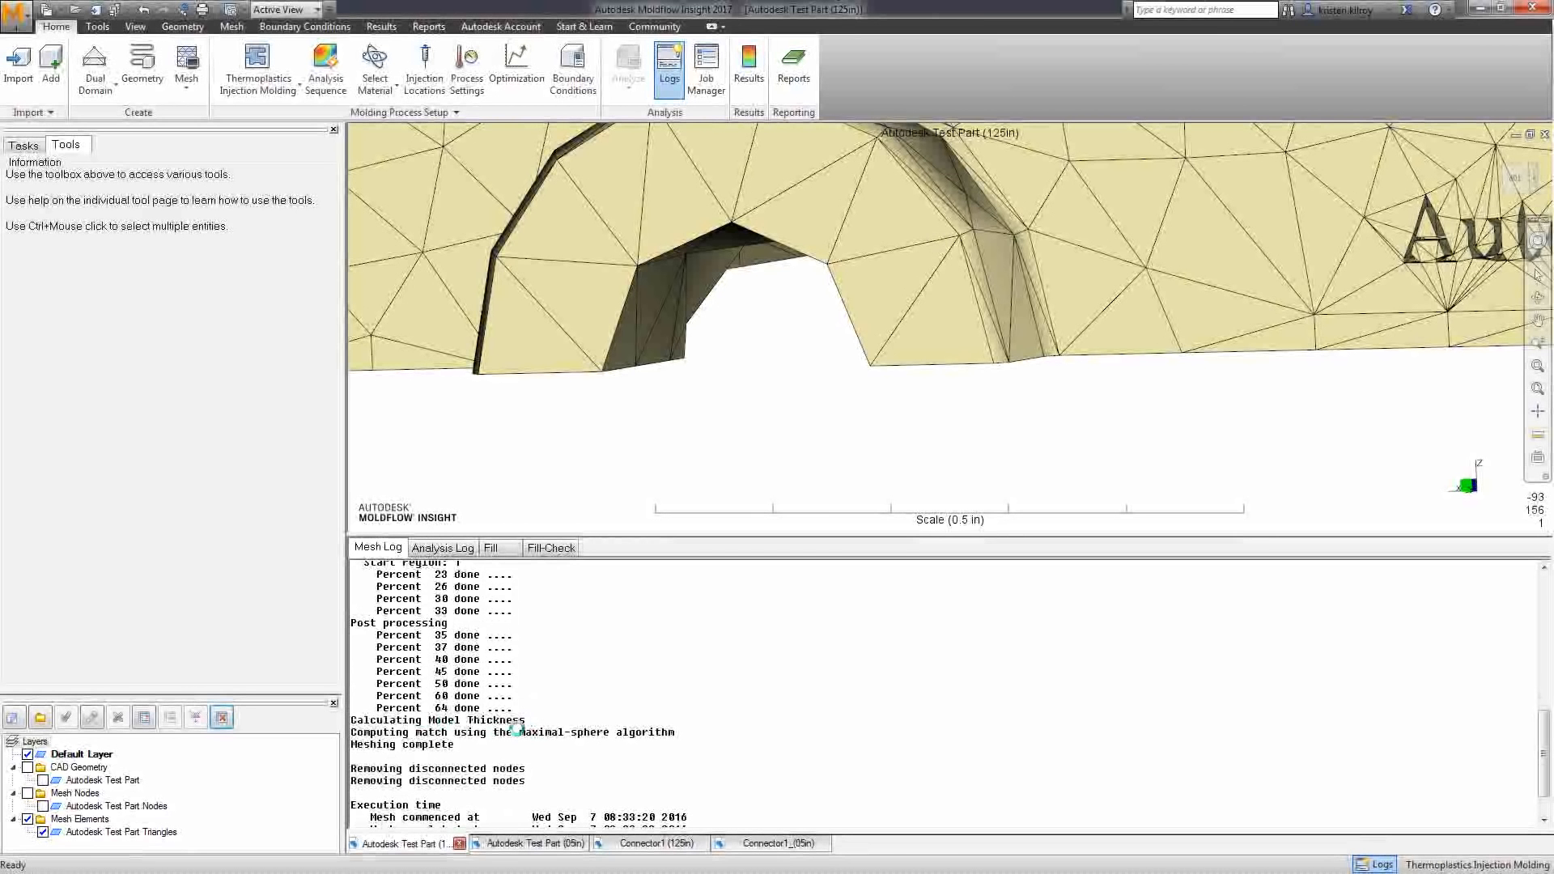
left_click_drag(527, 720, 351, 725)
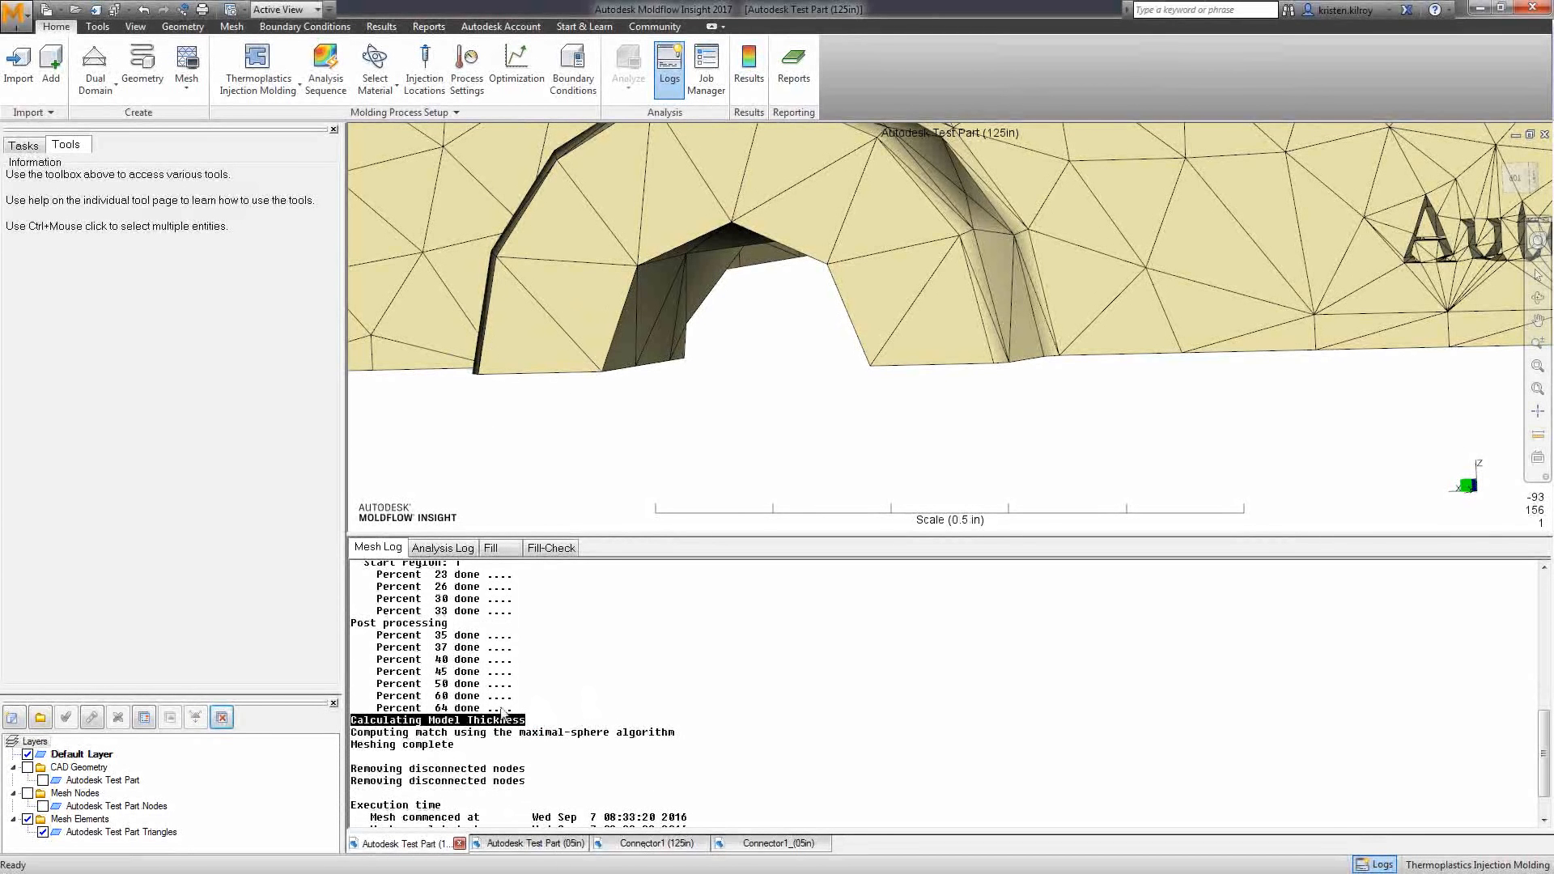
left_click(730, 850)
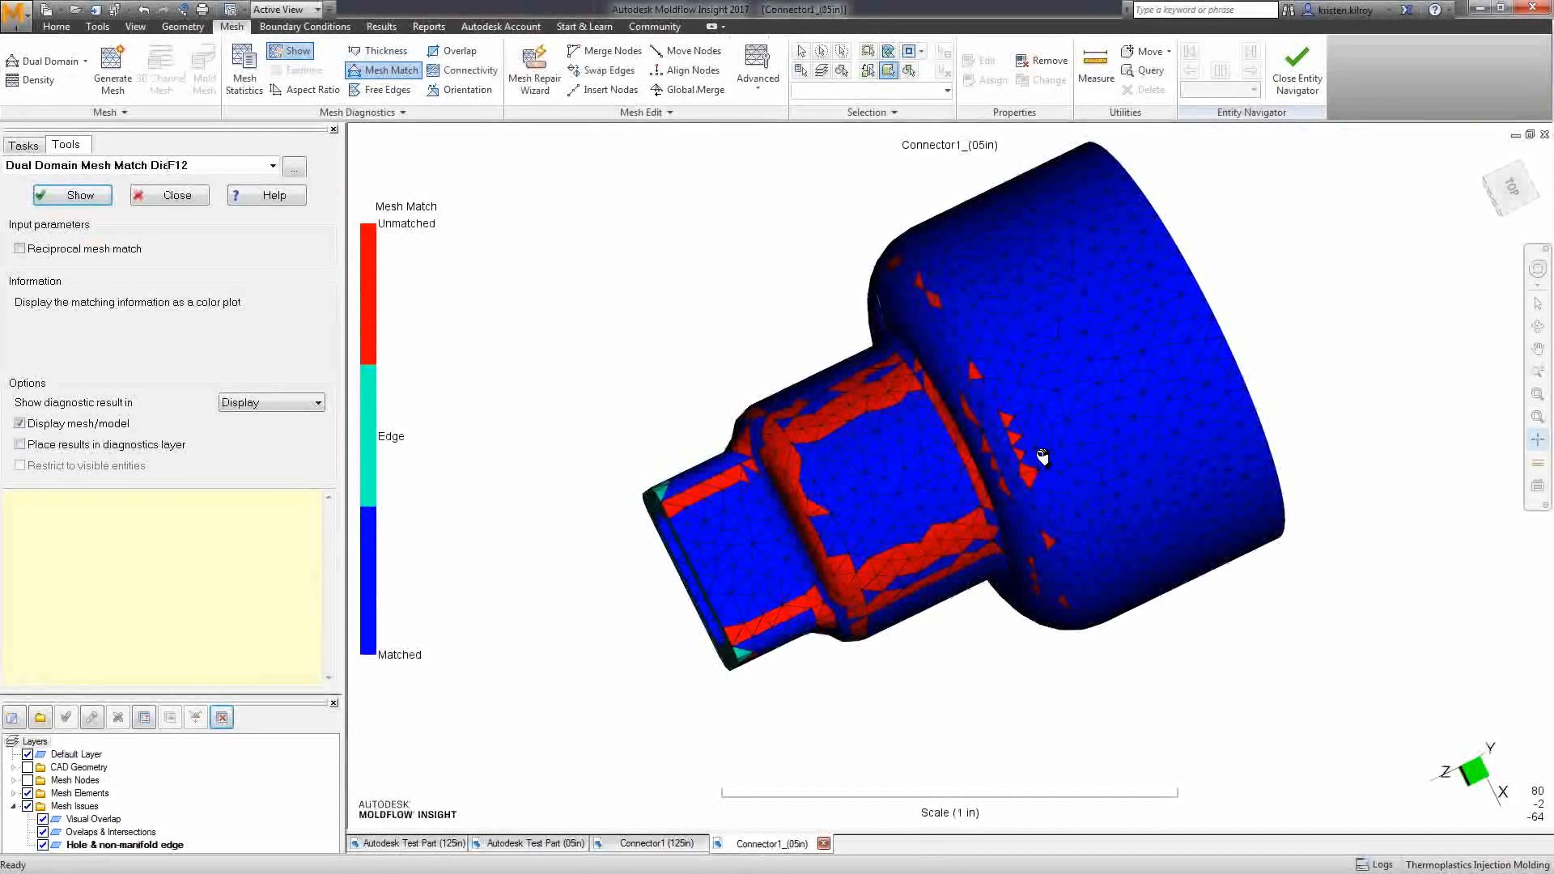
Display the Thickness Diagnostic on the connector and examine the wall thickness around the stepped neck and the filled patch
mouse_move(982, 467)
left_mouse_down()
mouse_move(982, 444)
mouse_move(839, 361)
mouse_move(713, 387)
mouse_move(816, 445)
mouse_move(1089, 493)
mouse_move(968, 486)
mouse_move(1086, 496)
mouse_move(1096, 531)
mouse_move(815, 451)
left_mouse_up()
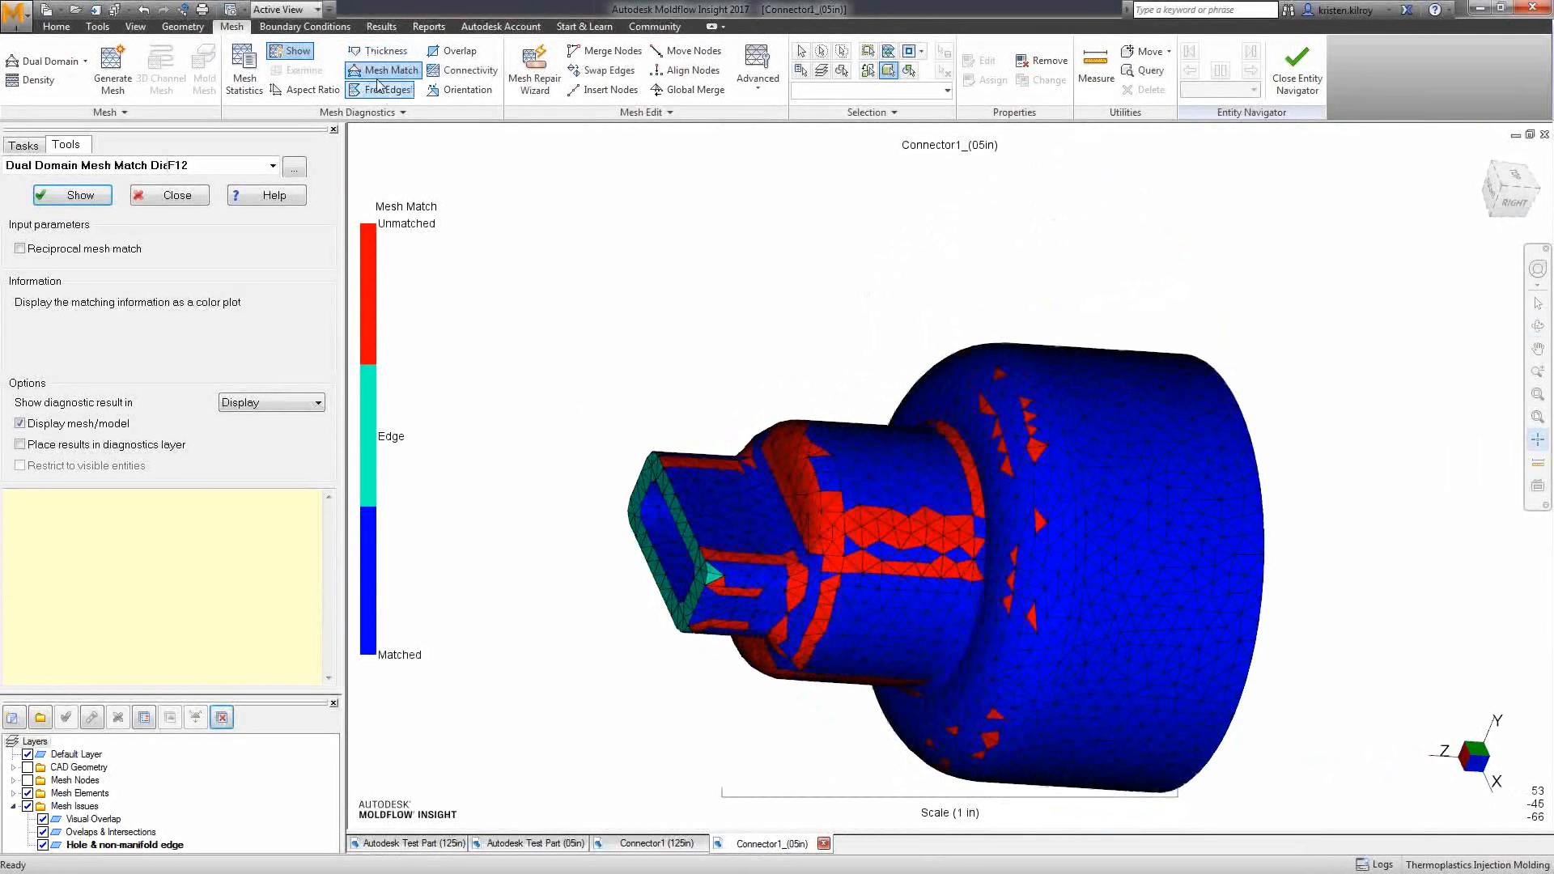
left_click(409, 115)
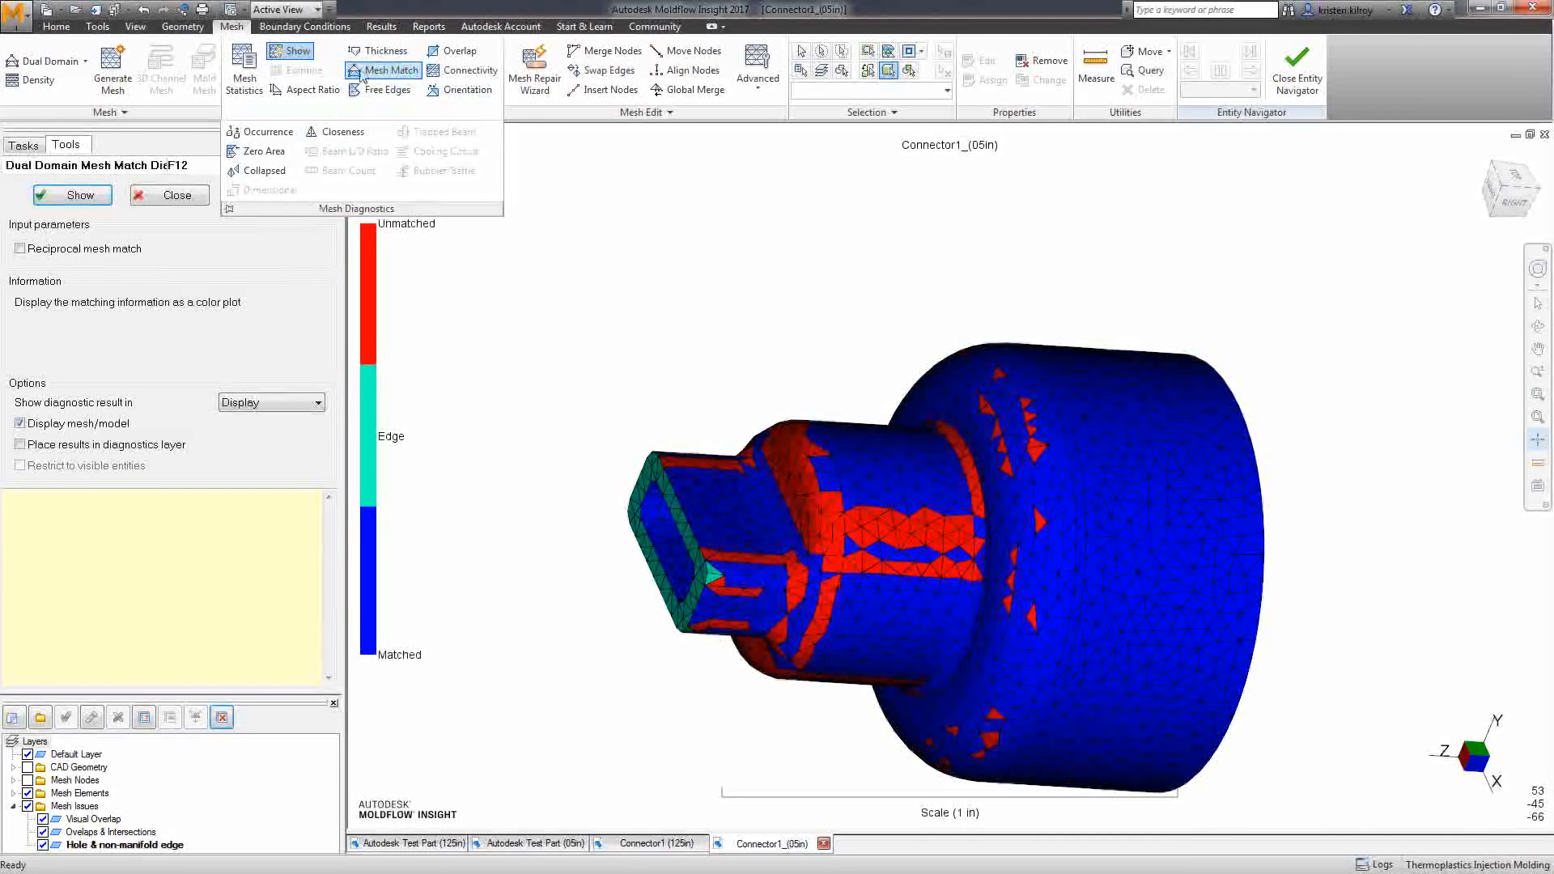
left_click(378, 51)
left_click(81, 195)
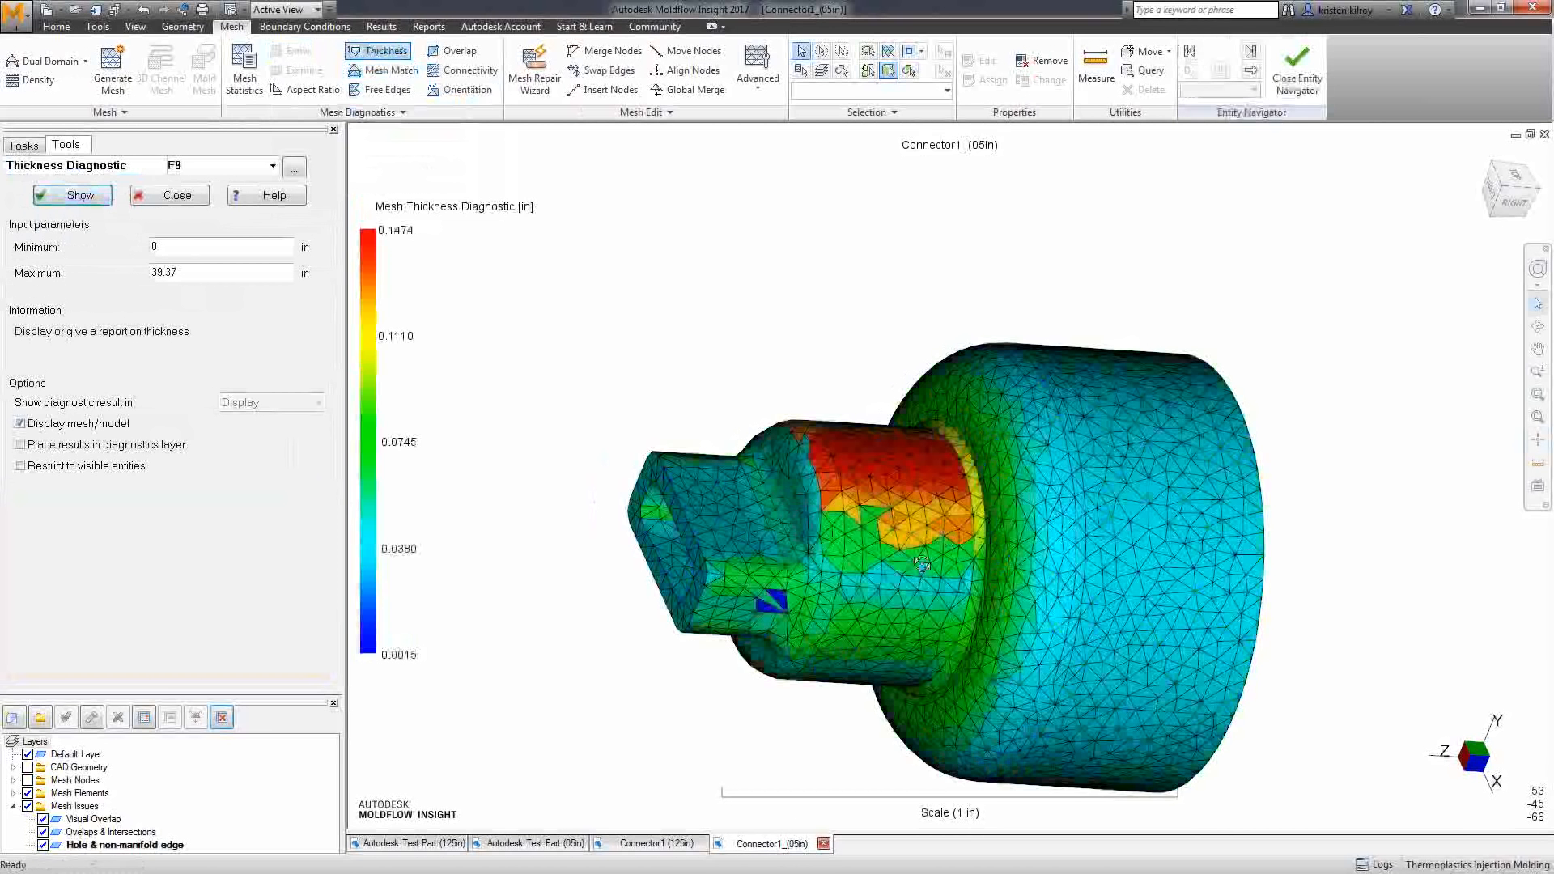
middle_click_drag(921, 564, 867, 579)
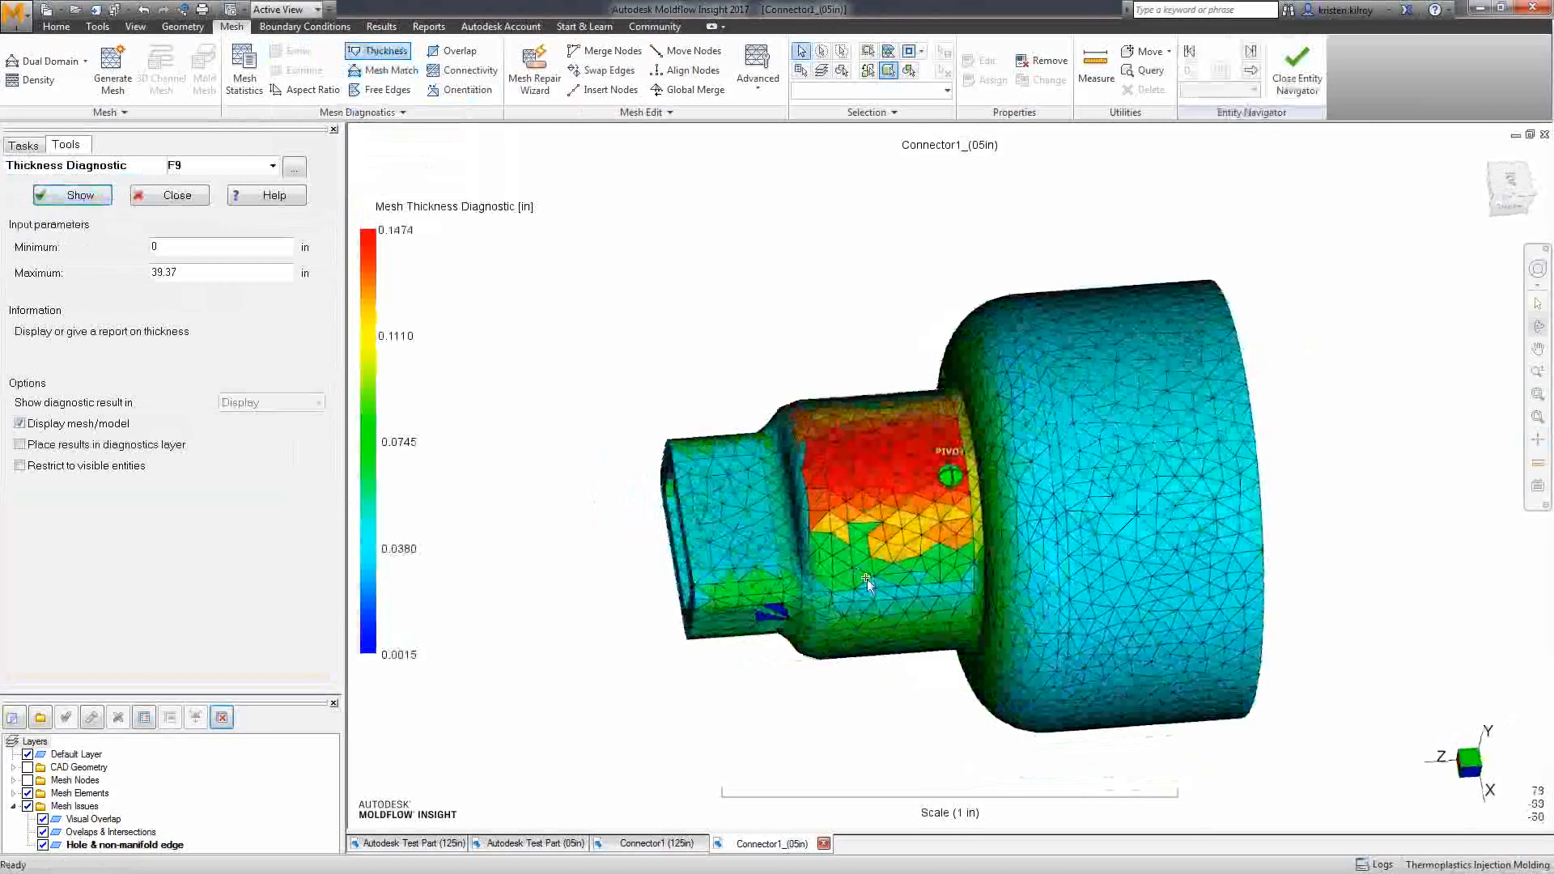
scroll(845, 648, "up", 2)
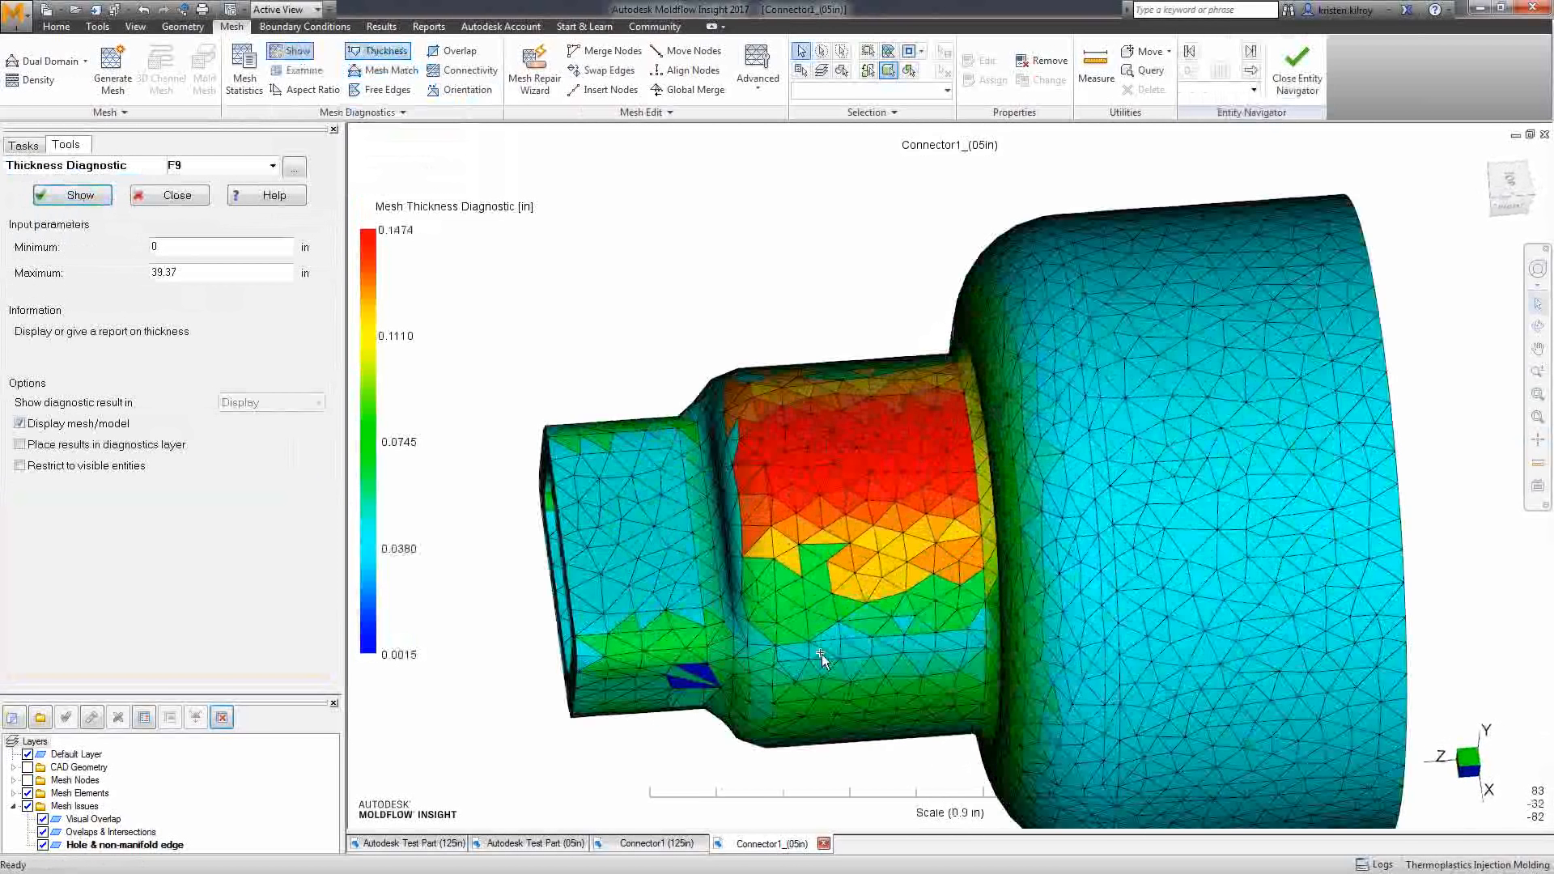
scroll(822, 654, "up", 2)
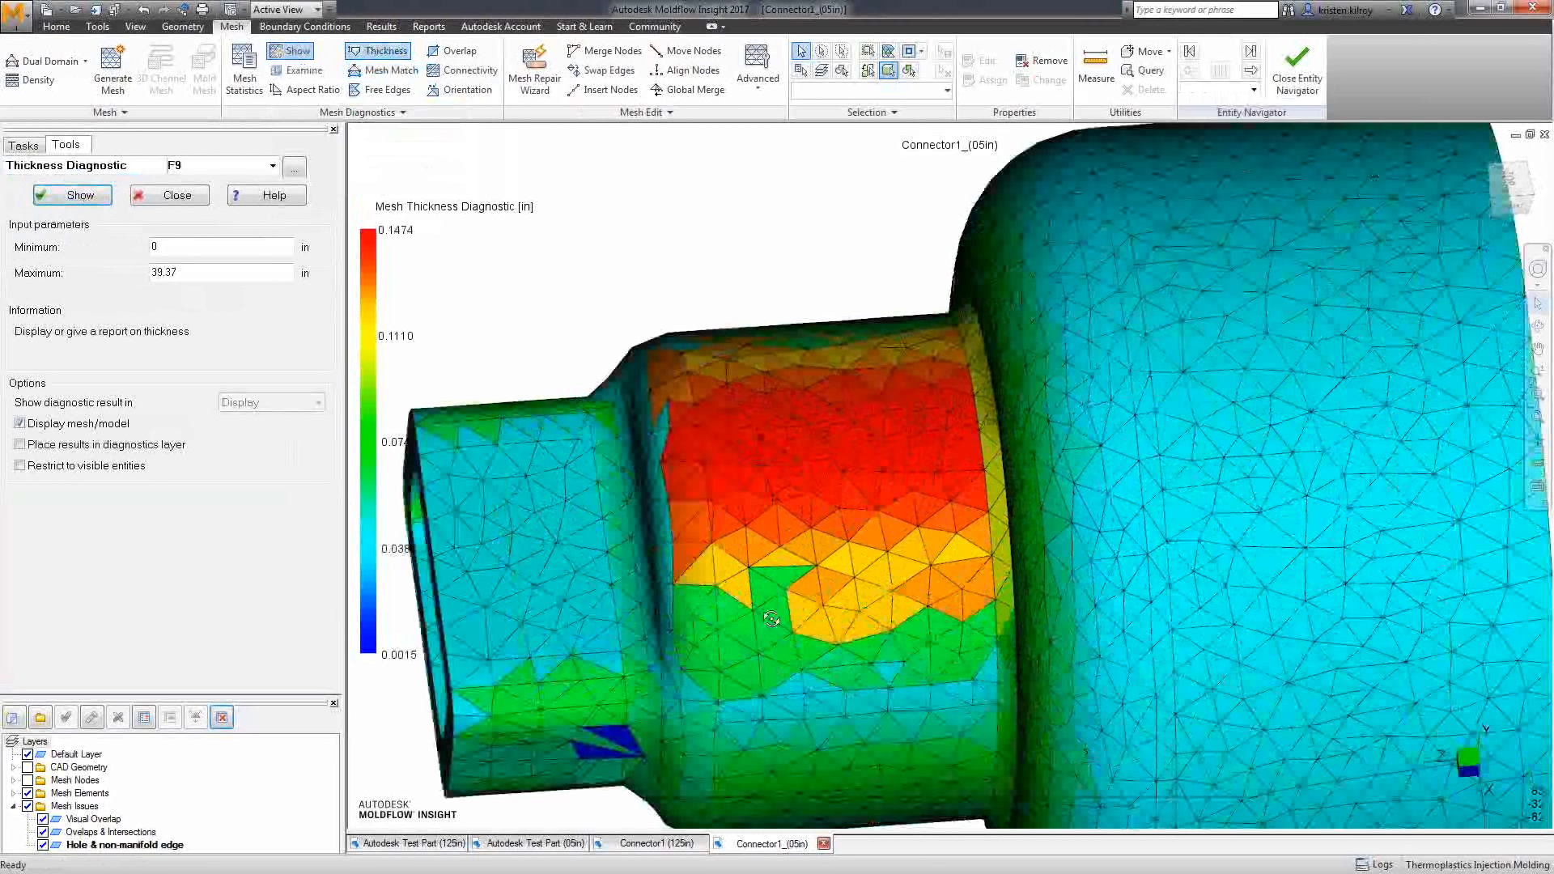
middle_click_drag(772, 619, 758, 652)
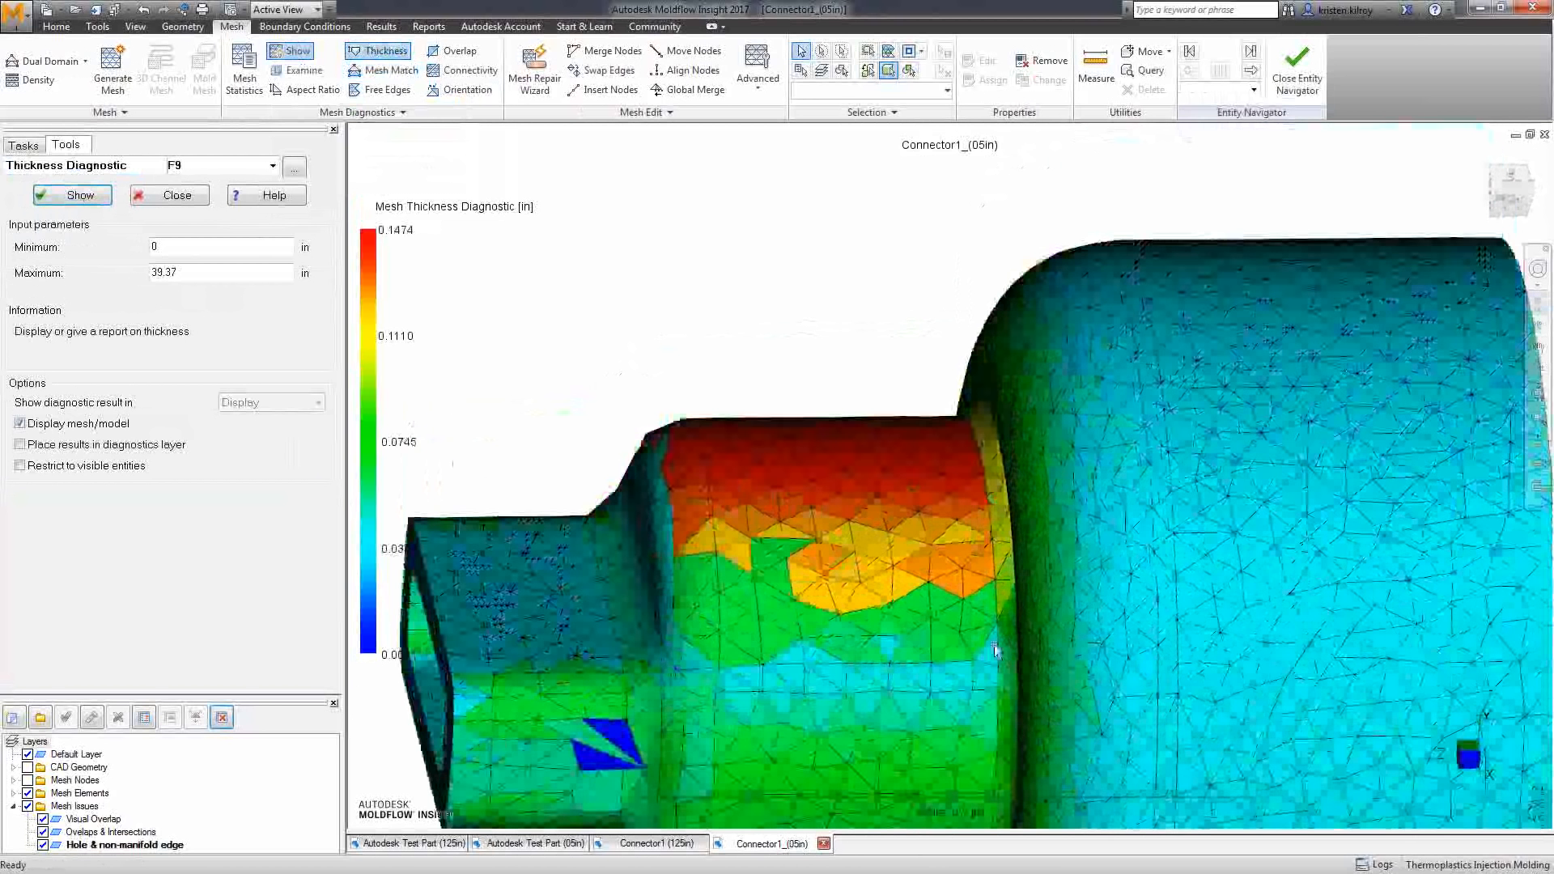
left_click(746, 635)
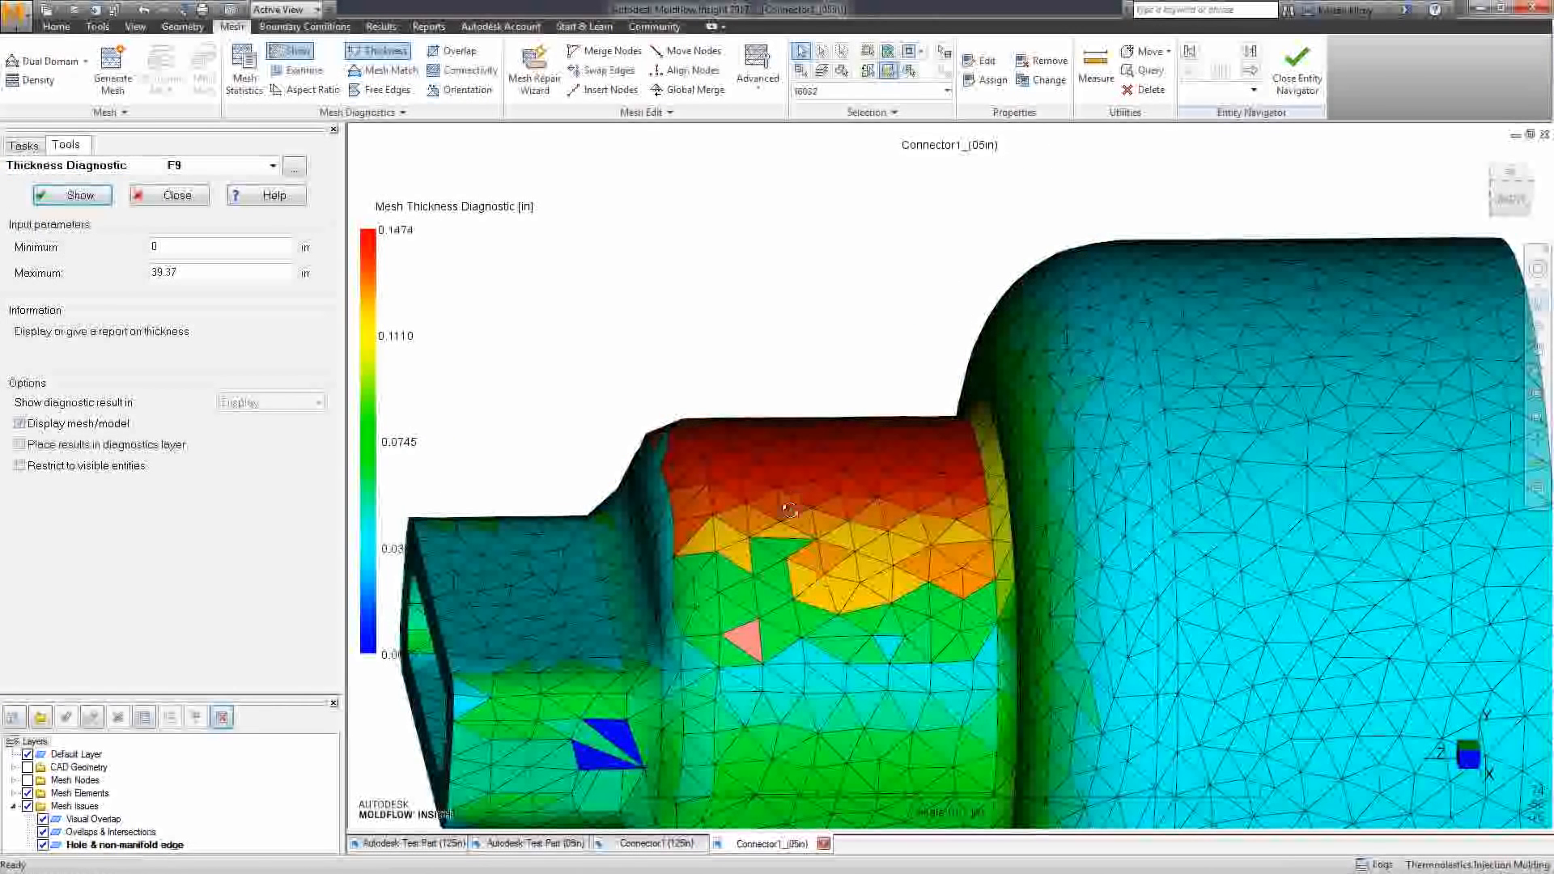
left_click_drag(789, 510, 542, 469)
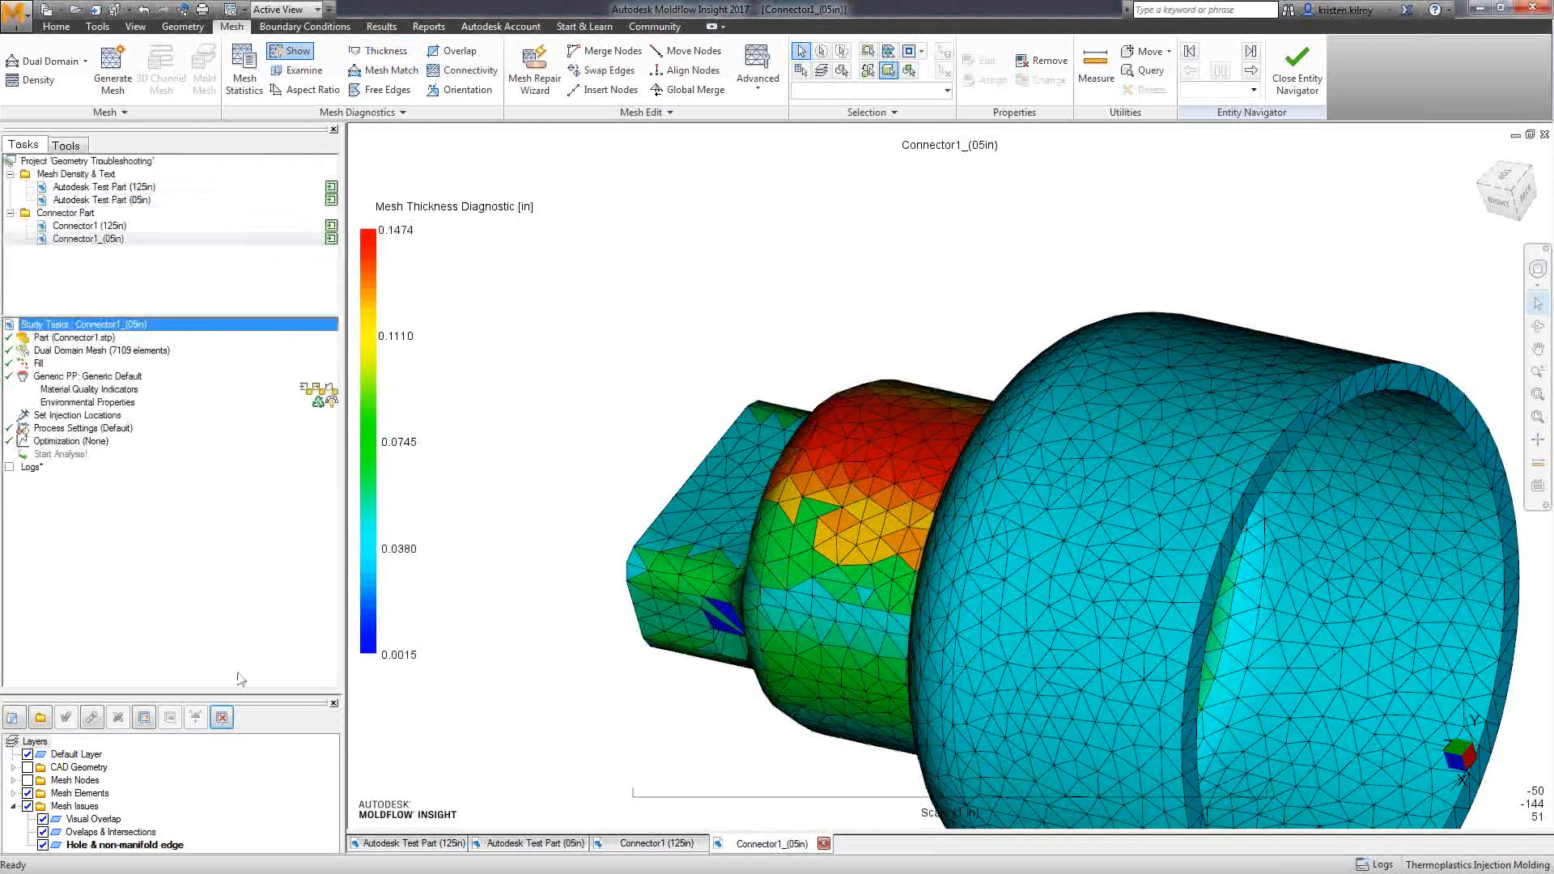
Turn off the thickness display, hide the Mesh Issues and Mesh Elements layers, and show the CAD Geometry layer
left_click(27, 807)
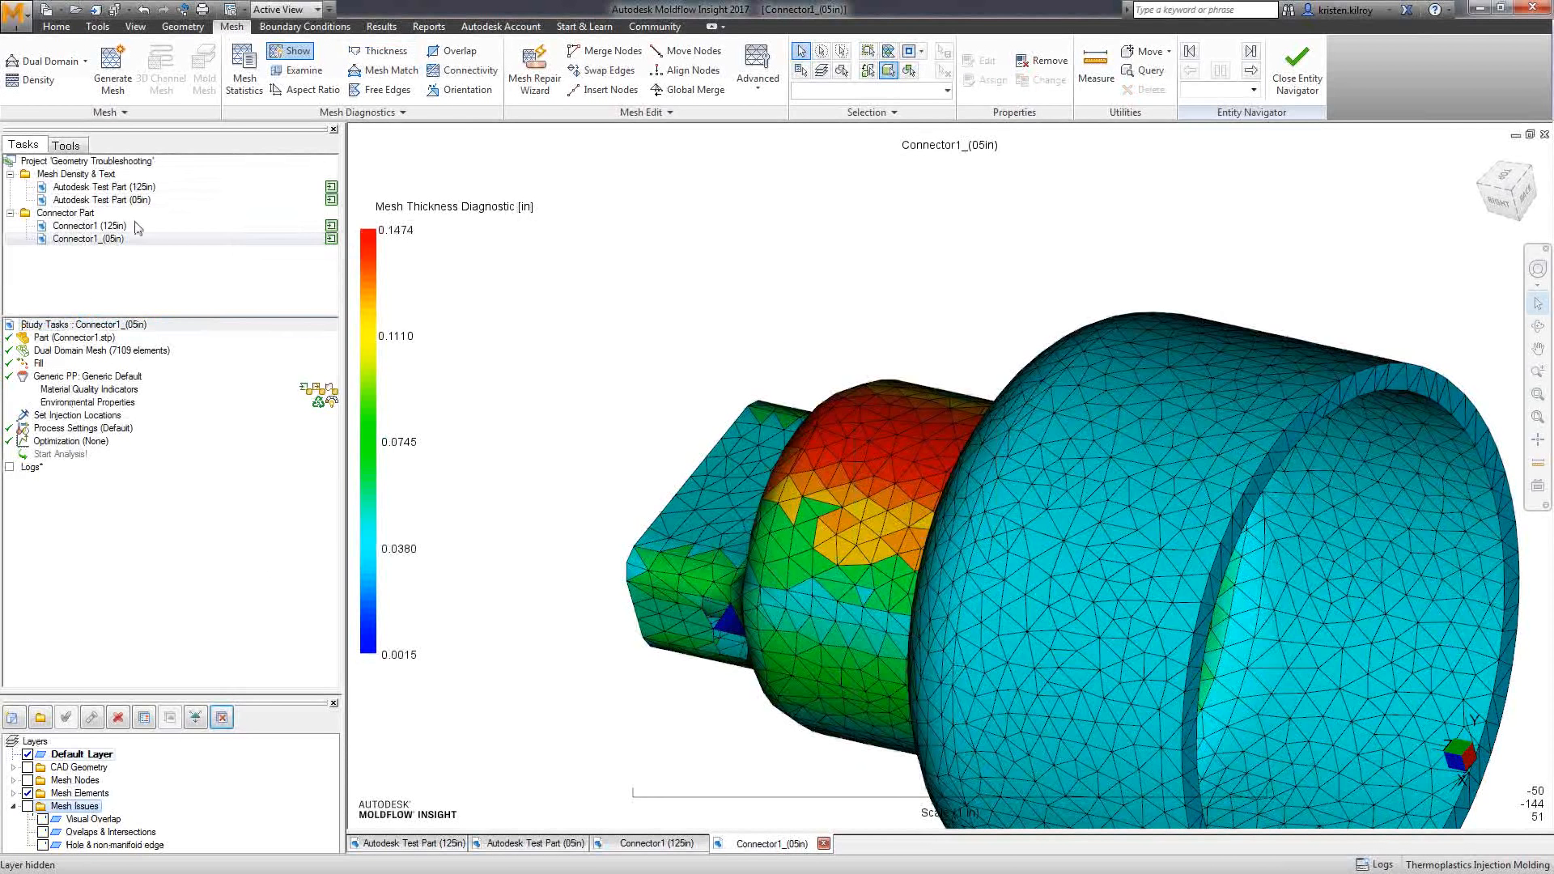
left_click(281, 51)
left_click(34, 771)
left_click(28, 766)
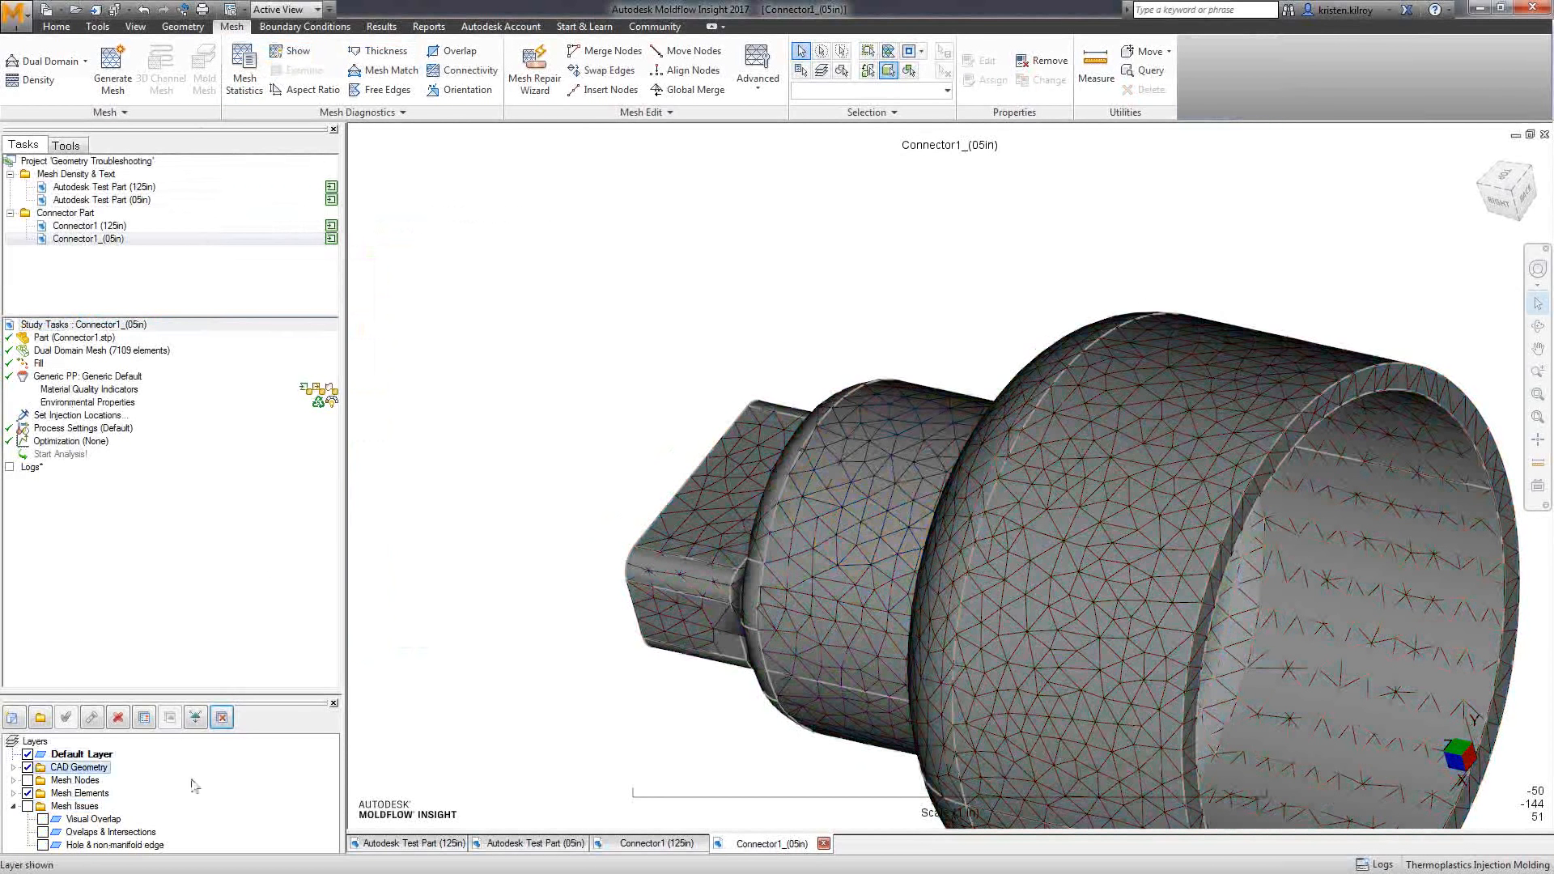
left_click(28, 794)
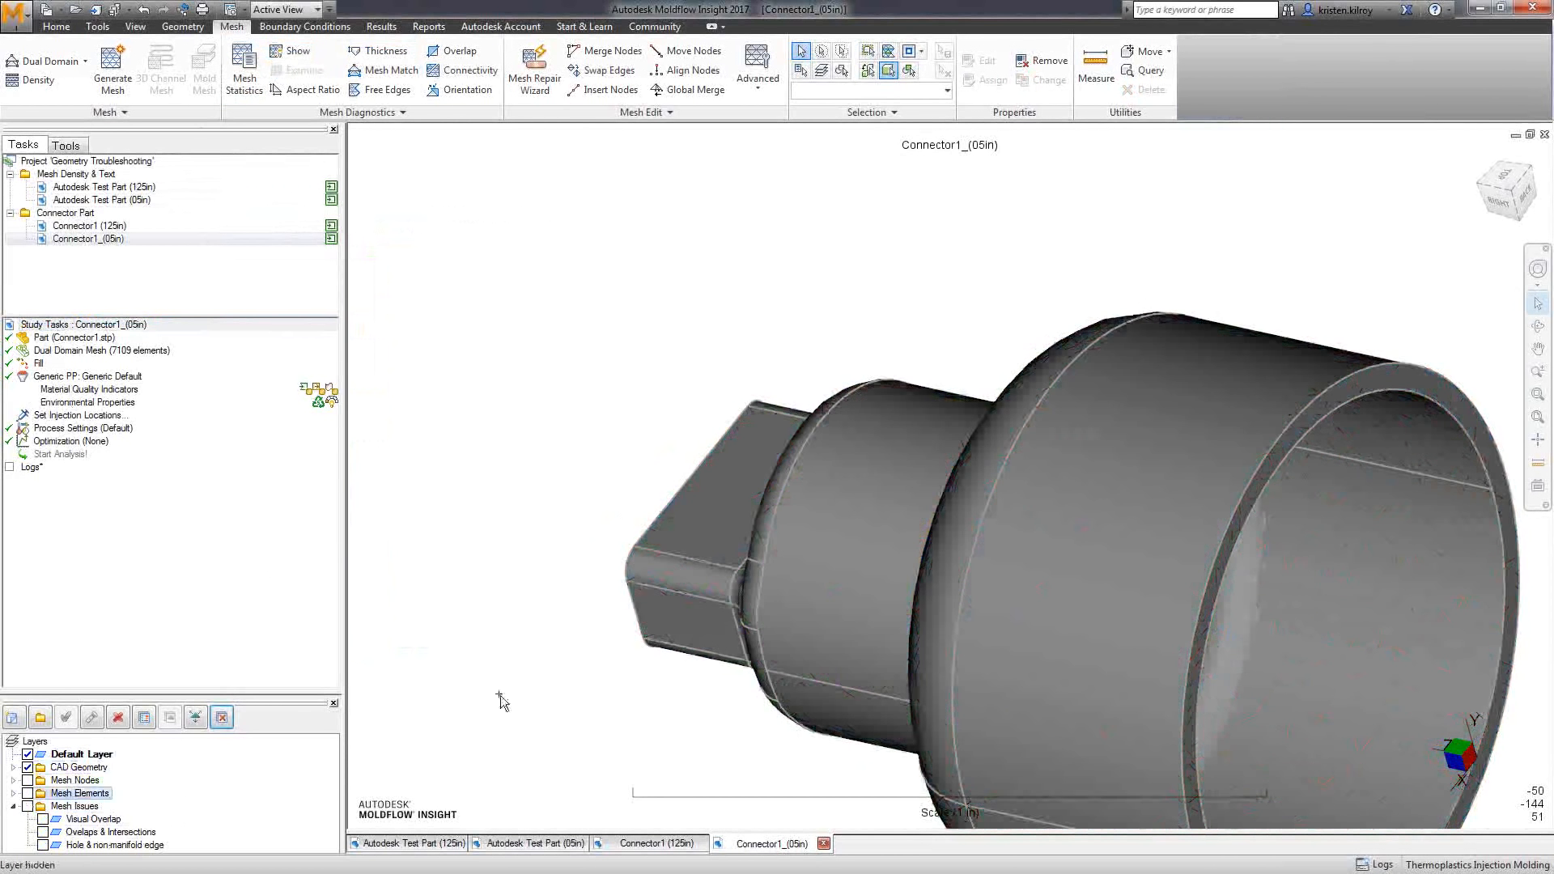
middle_click_drag(499, 693, 658, 614)
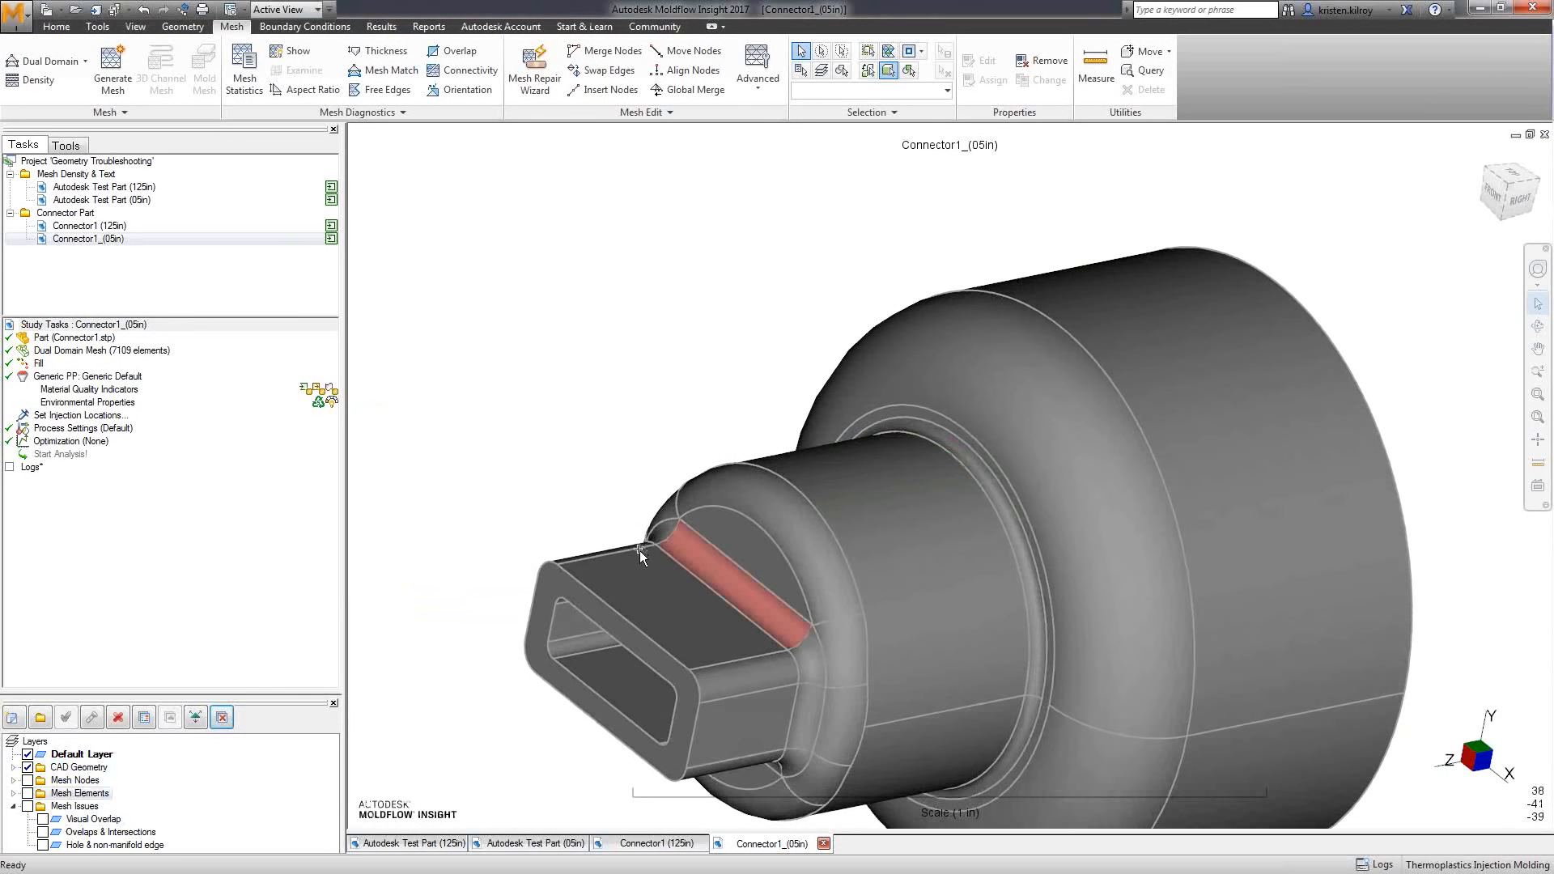
Open Define Mesh Density from the highlighted fillet and add face F8 of body BD1 to Mesh control 1
right_click(682, 546)
left_click(767, 487)
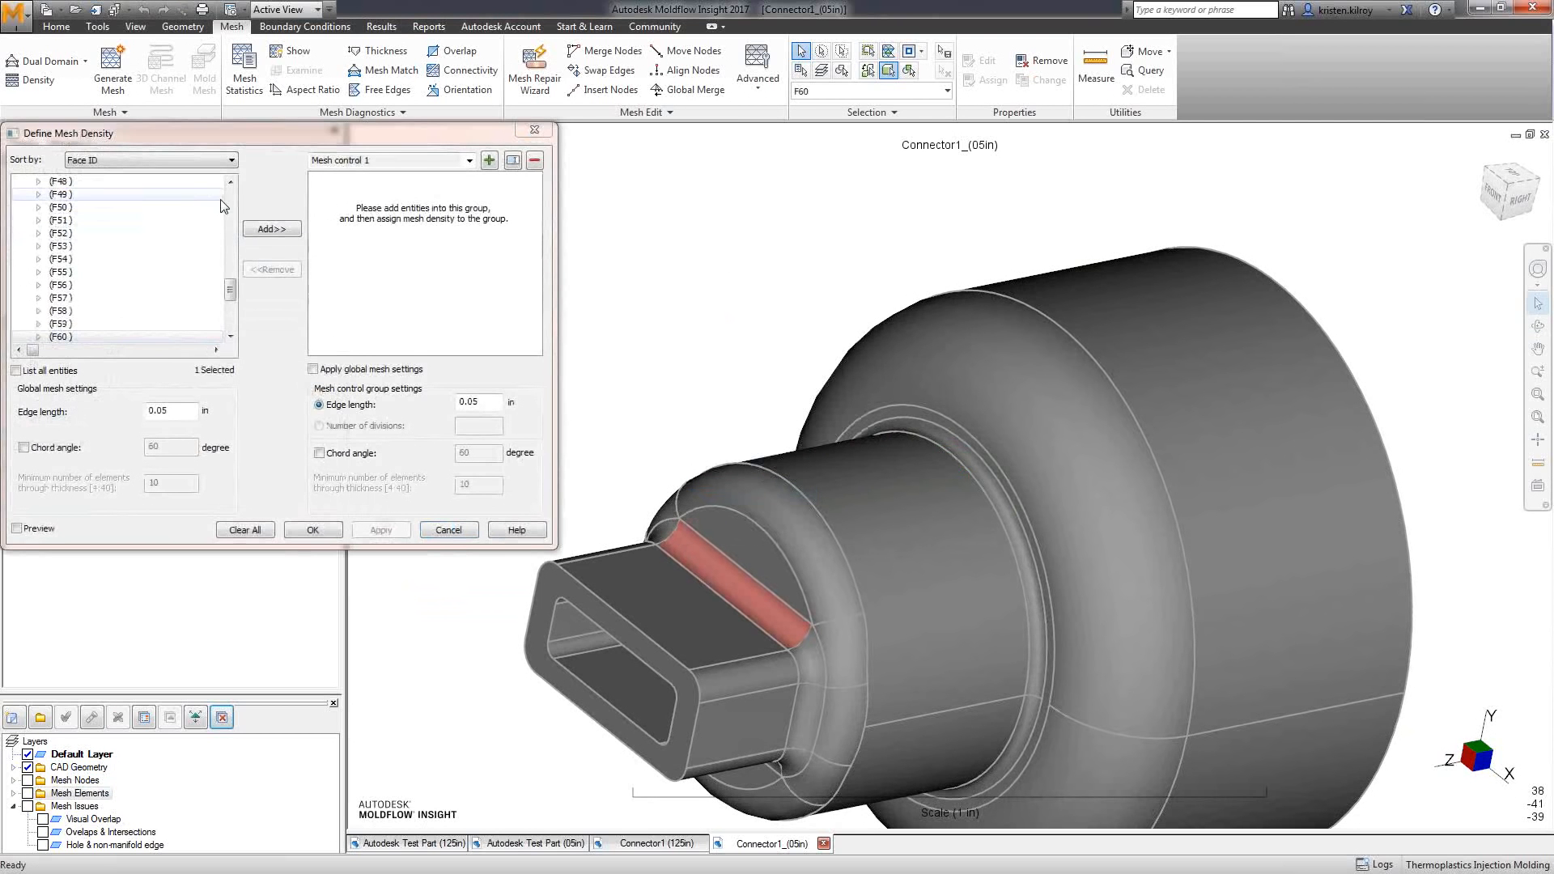
left_click_drag(230, 289, 243, 194)
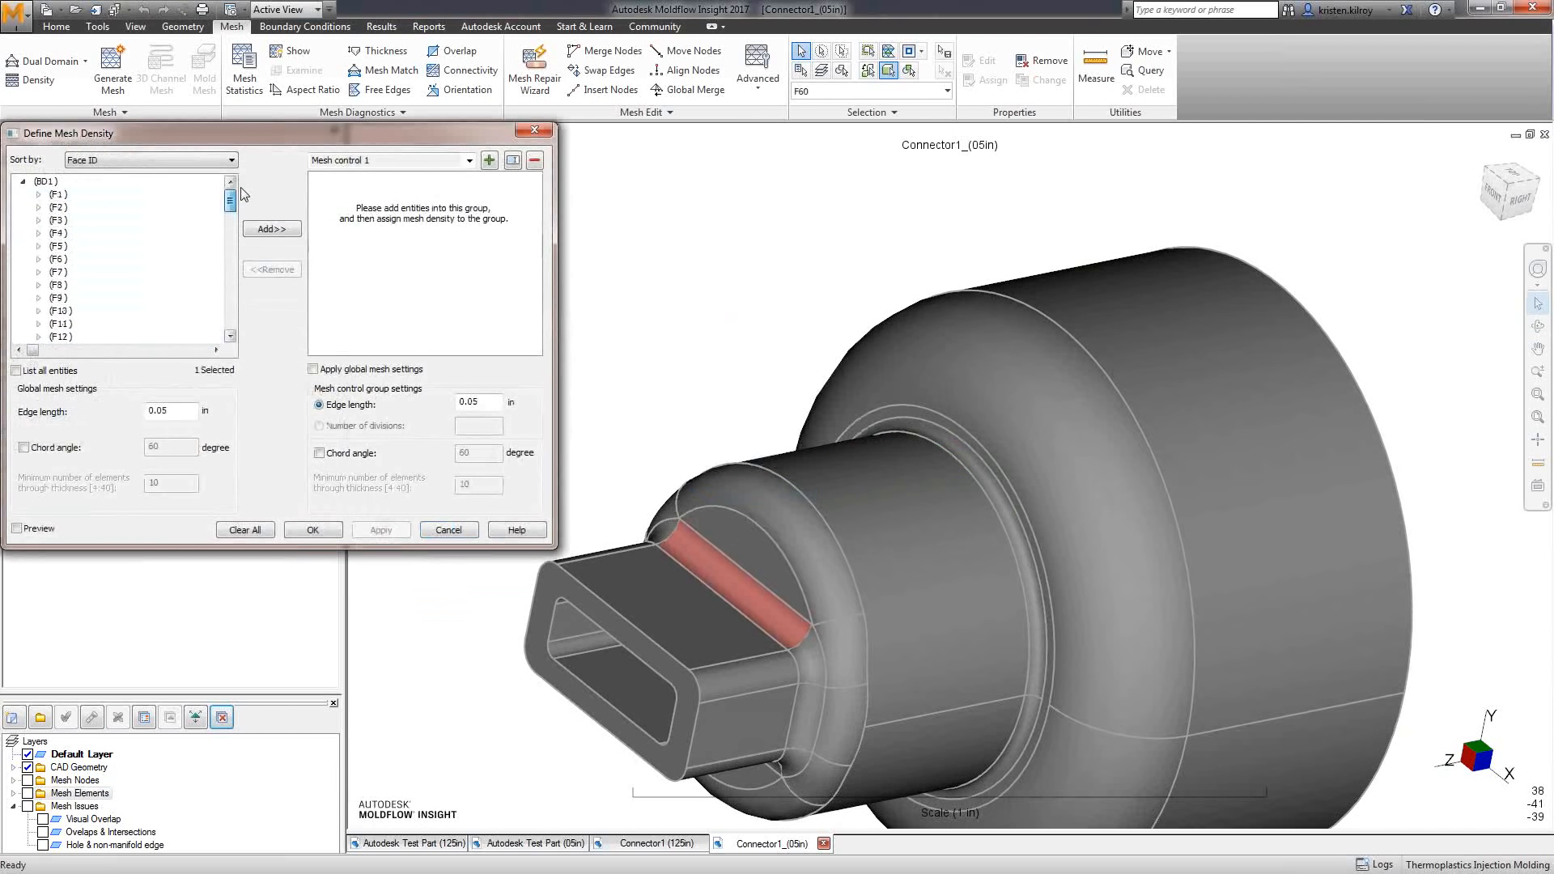
left_click(98, 182)
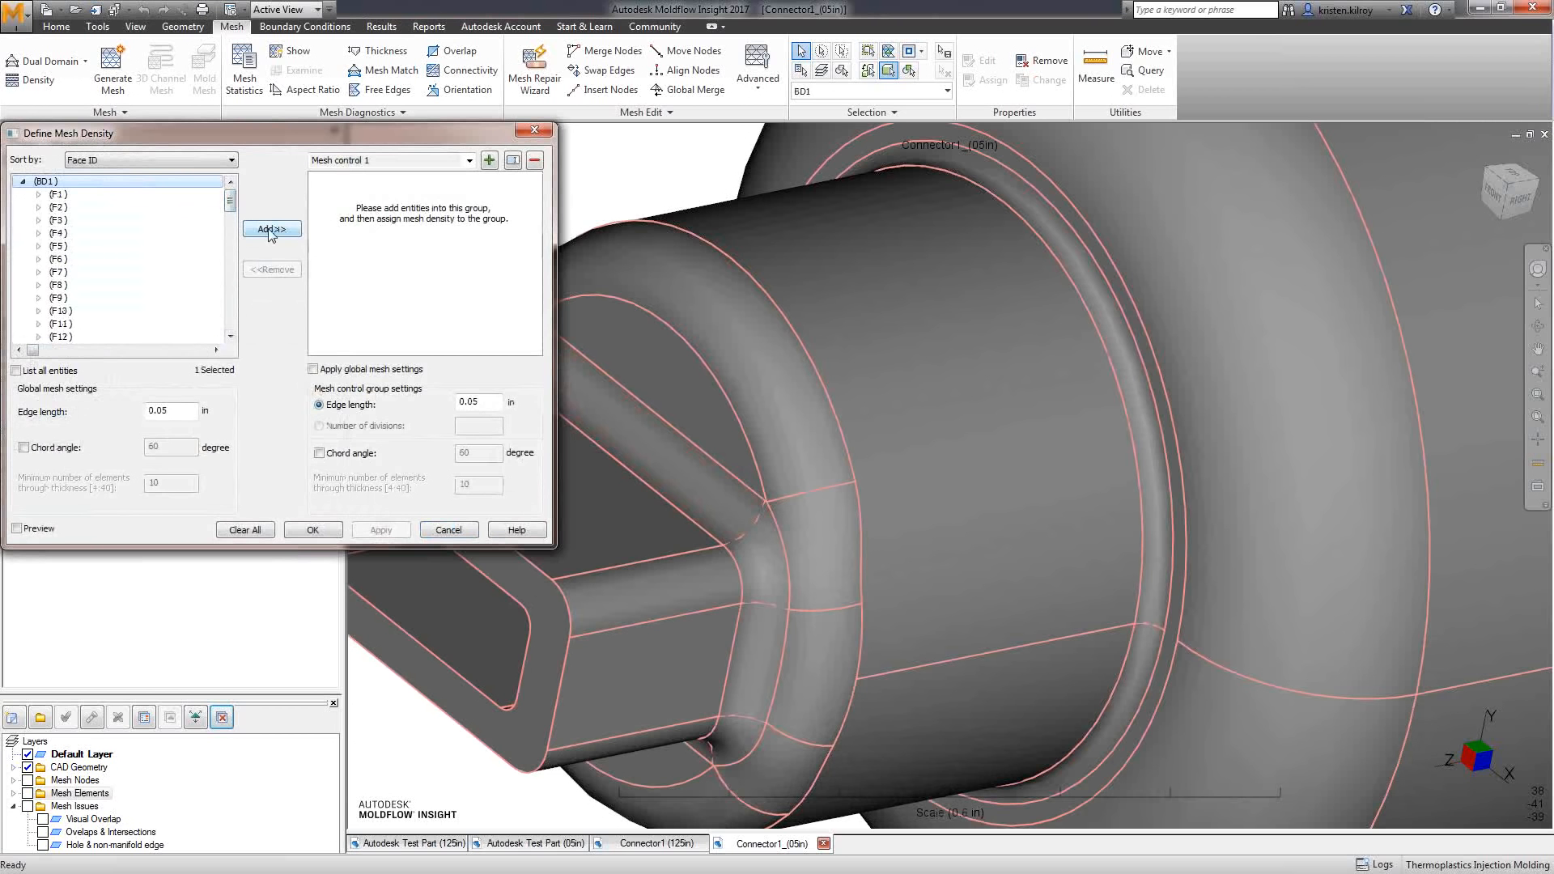
left_click(148, 220)
left_click(154, 284)
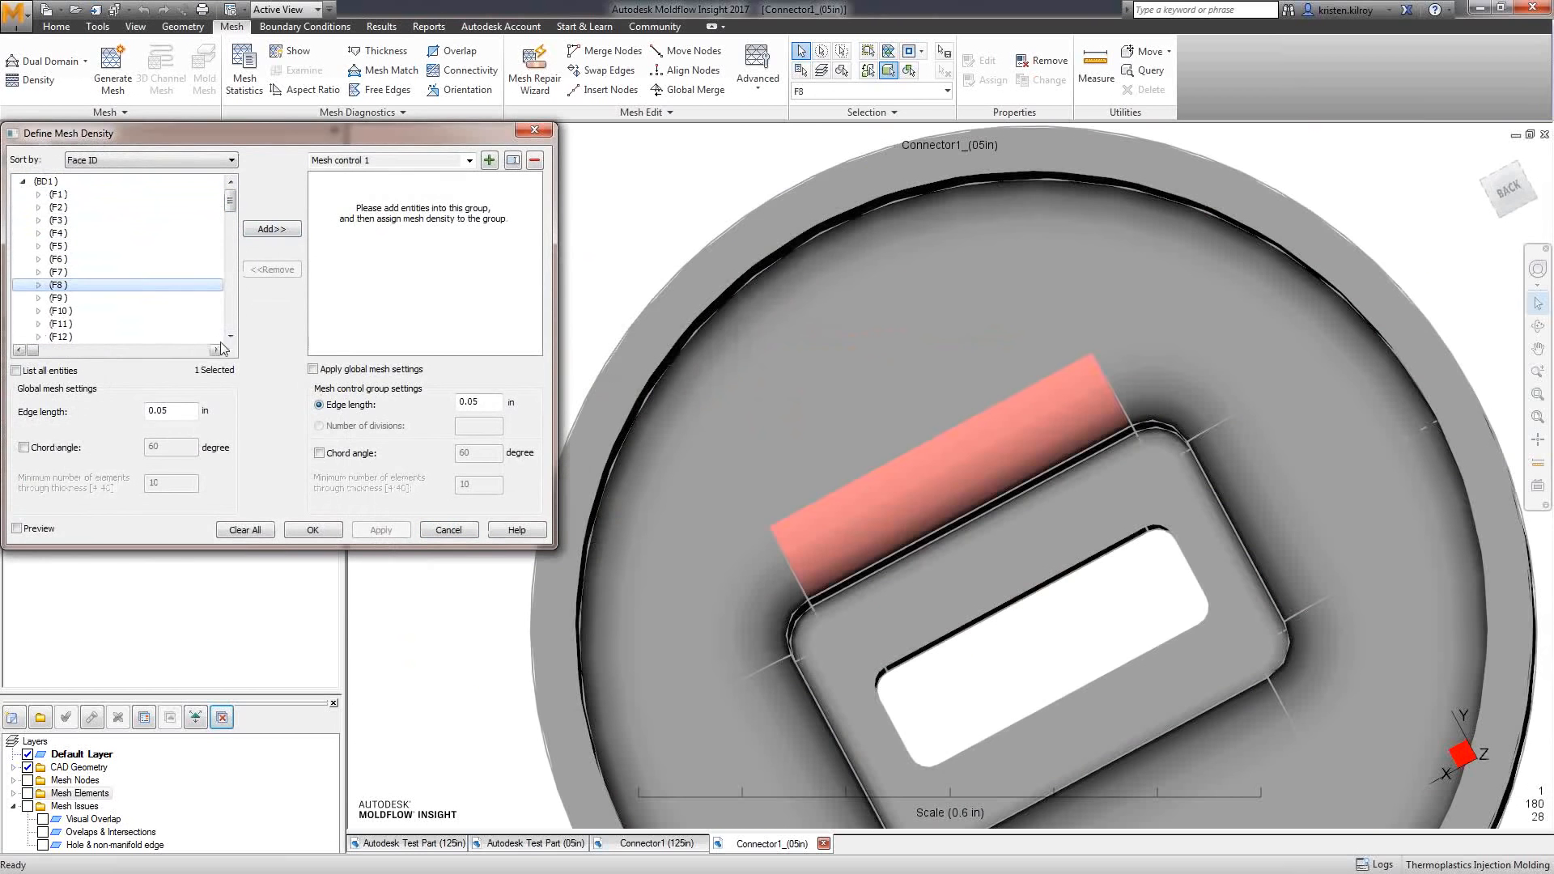
left_click(272, 229)
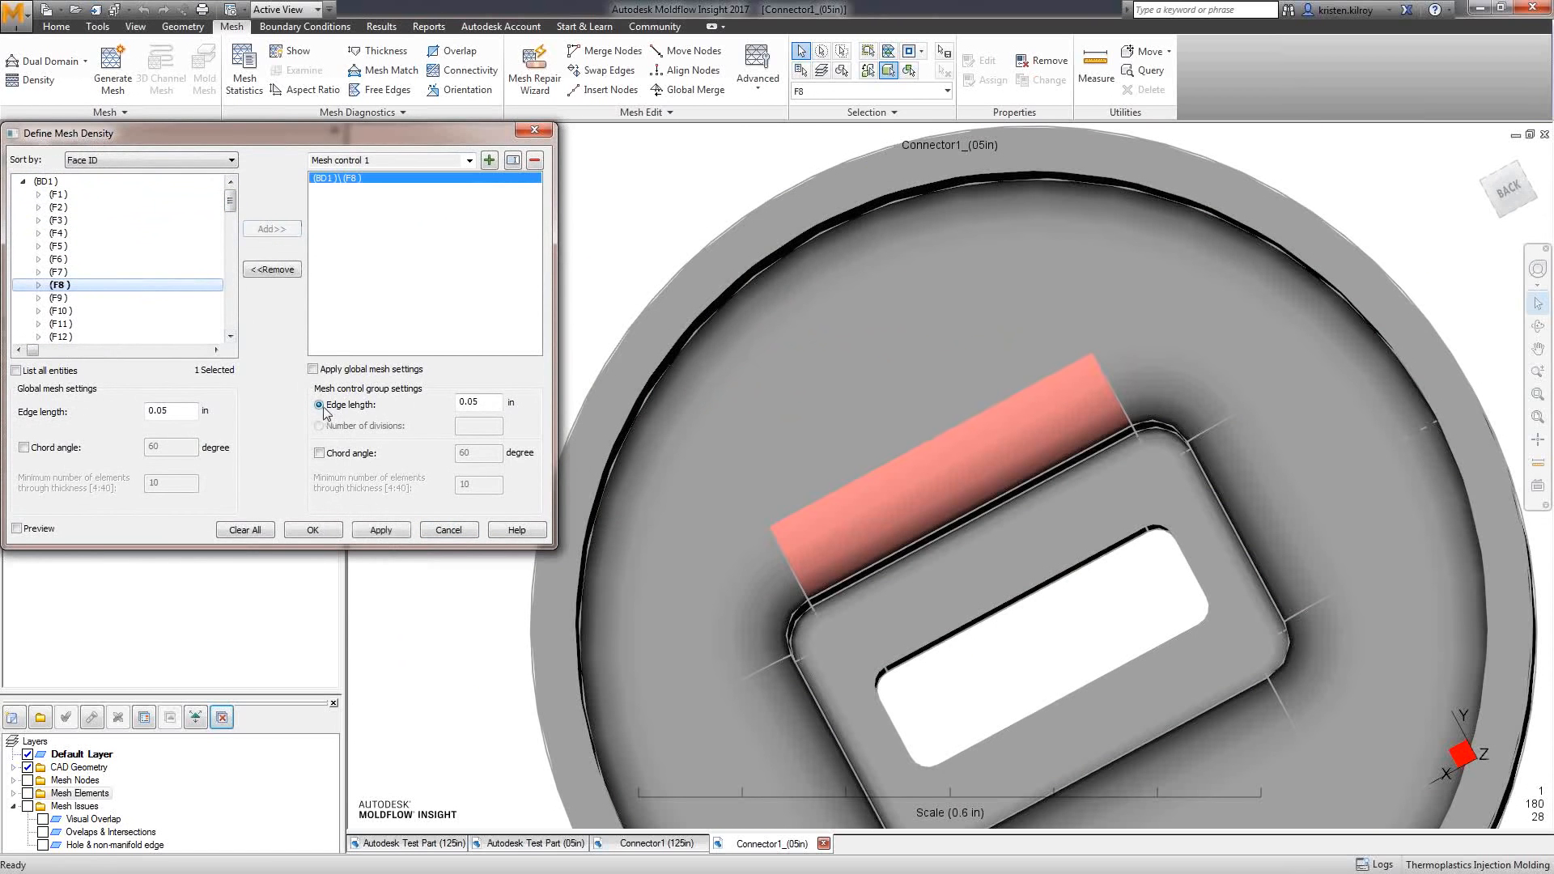
Set the edge length of Mesh control 1 to 0.015 in, apply it, and close the mesh density settings
left_click(479, 404)
left_click_drag(479, 404, 467, 403)
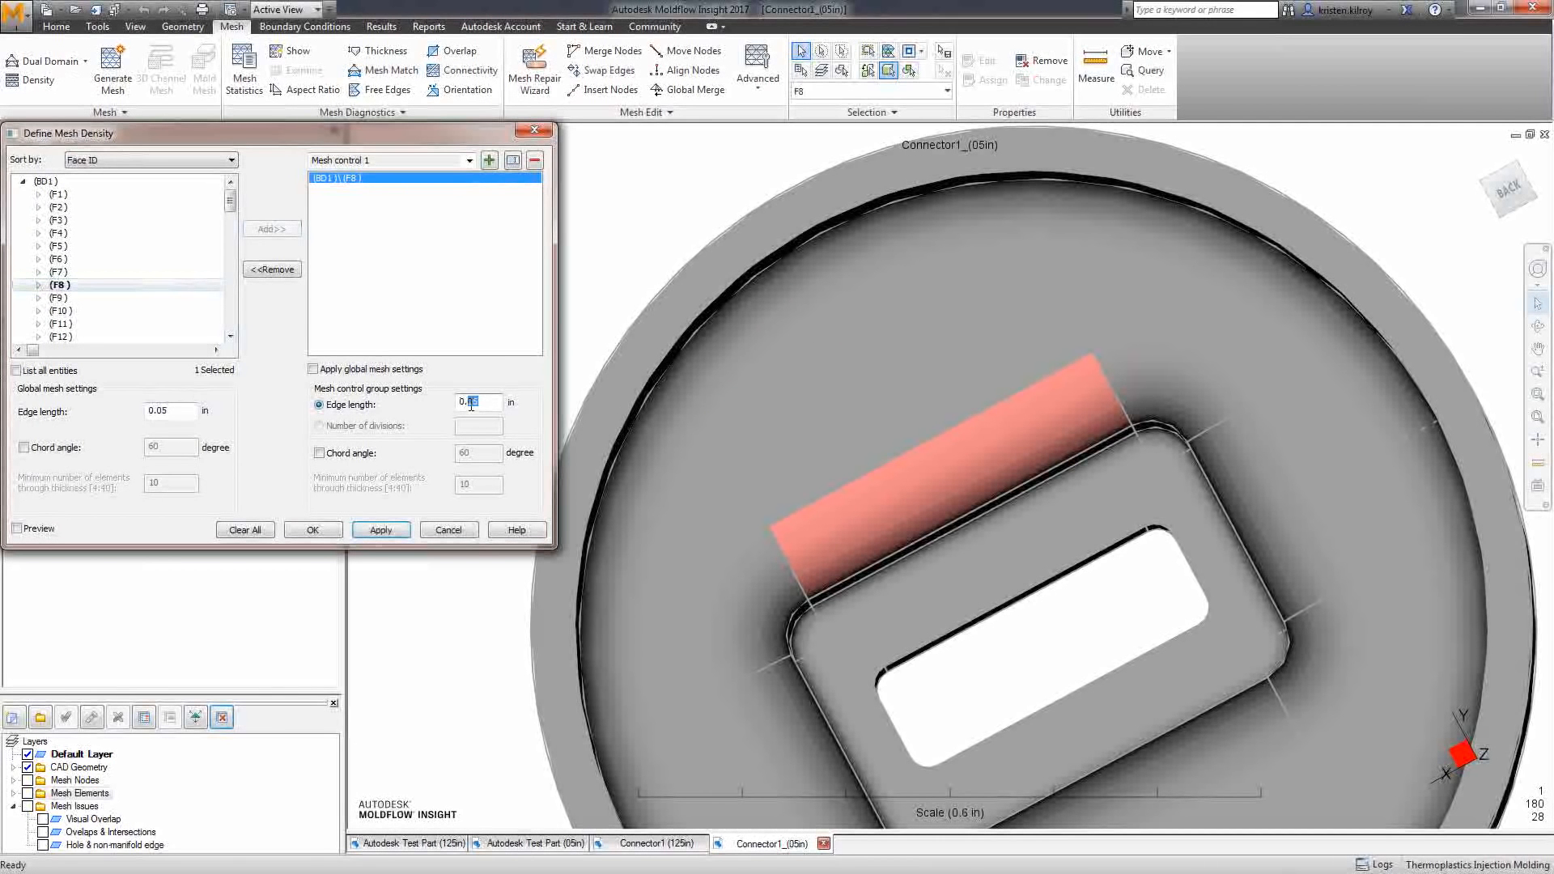
type("0.015")
left_click(397, 532)
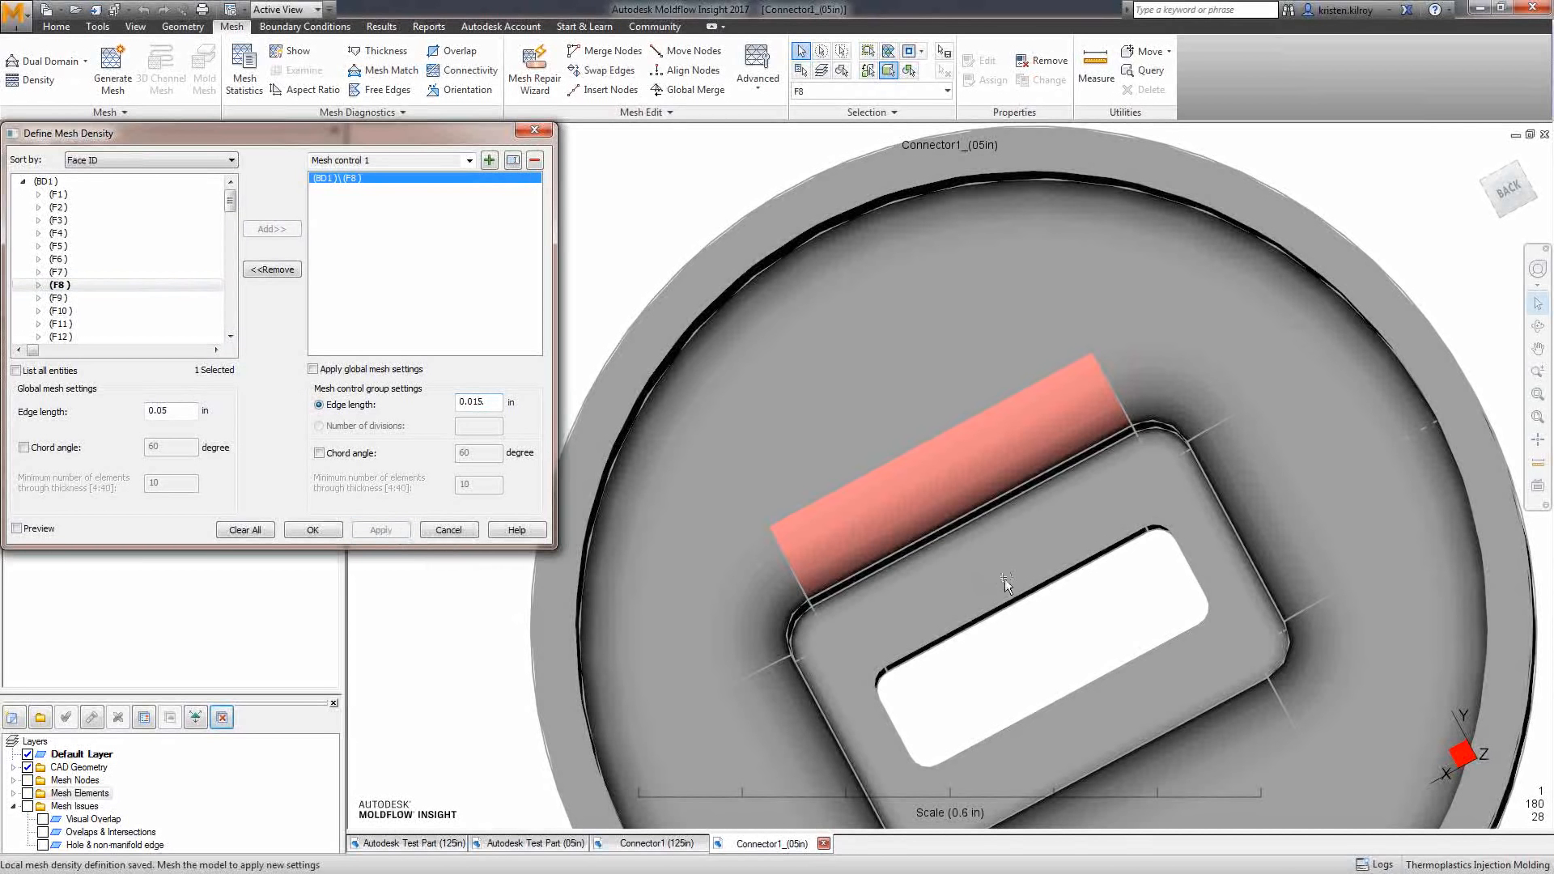
middle_click_drag(1003, 577, 956, 570)
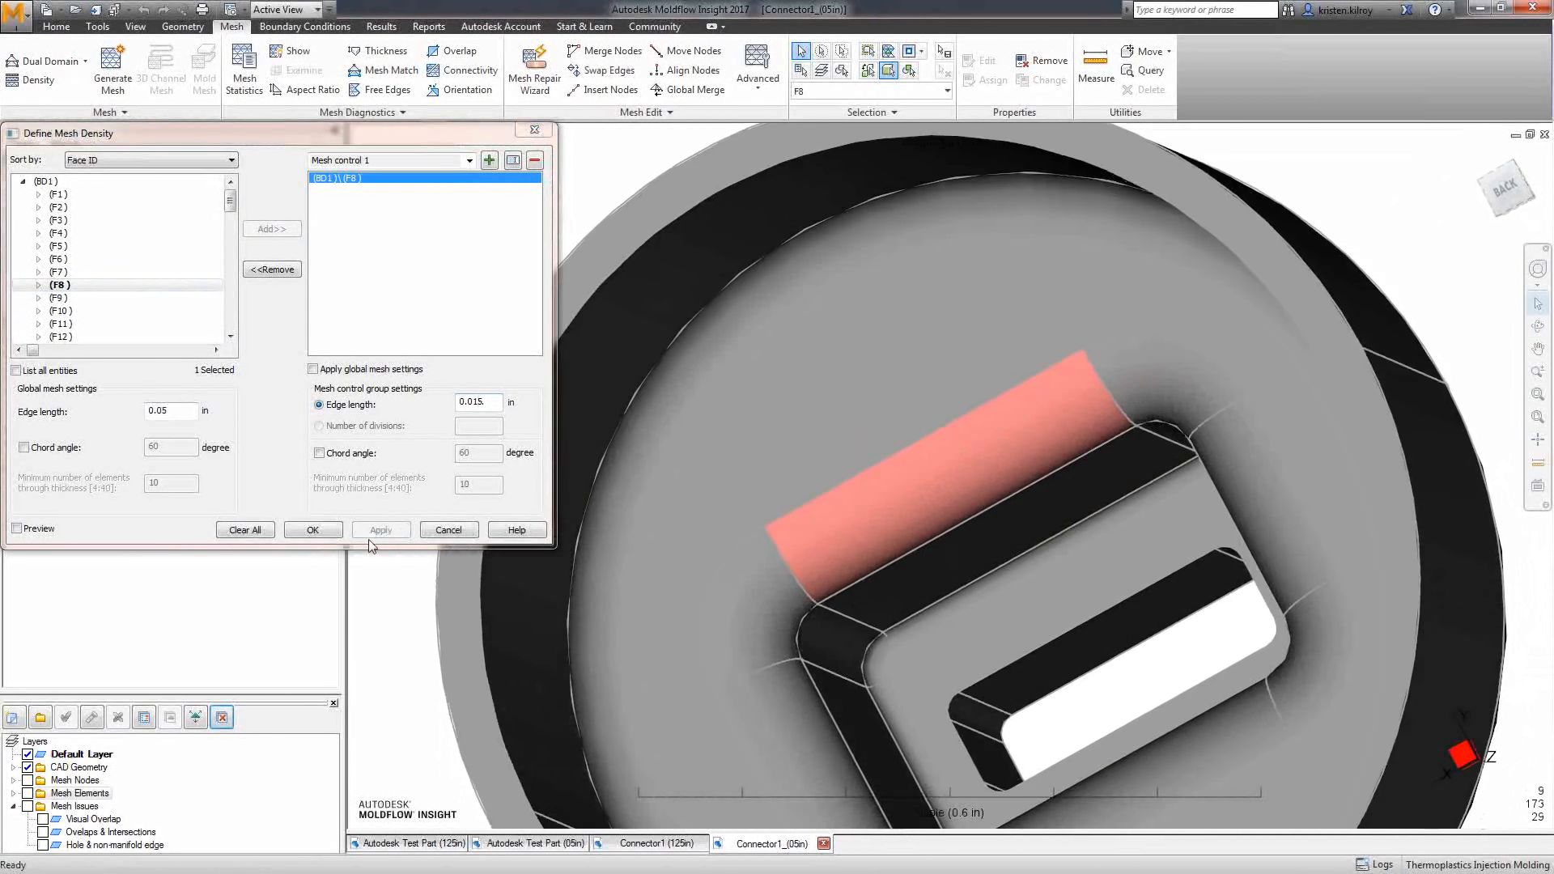
left_click(448, 531)
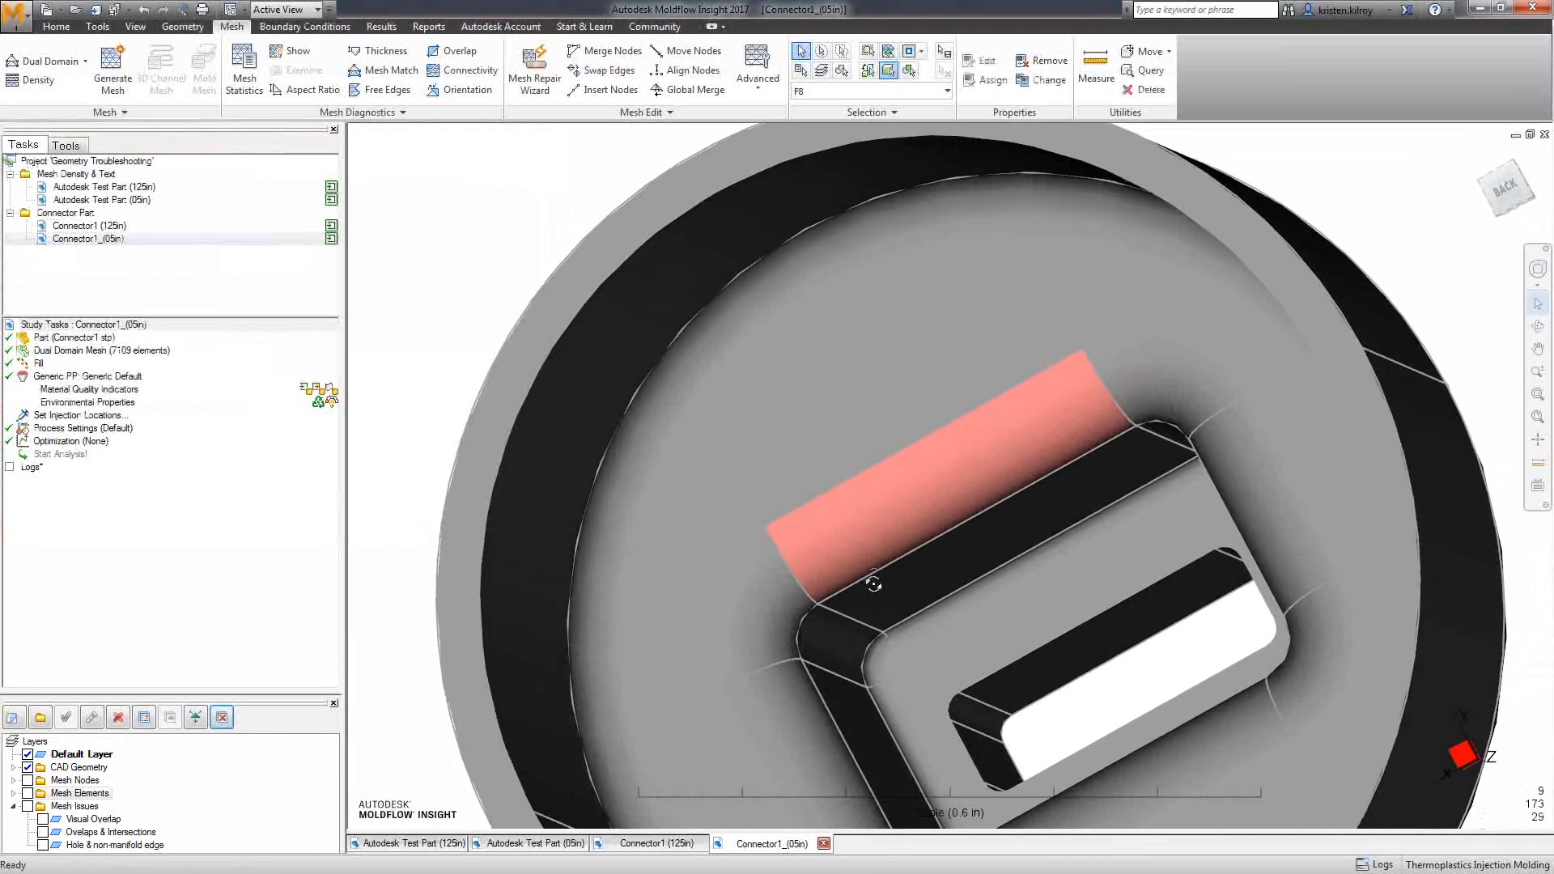
Examine the fillet and corner faces around the rectangular pocket inside the connector, selecting individual faces to identify them
mouse_move(875, 576)
middle_mouse_down()
mouse_move(886, 522)
mouse_move(904, 528)
middle_mouse_up()
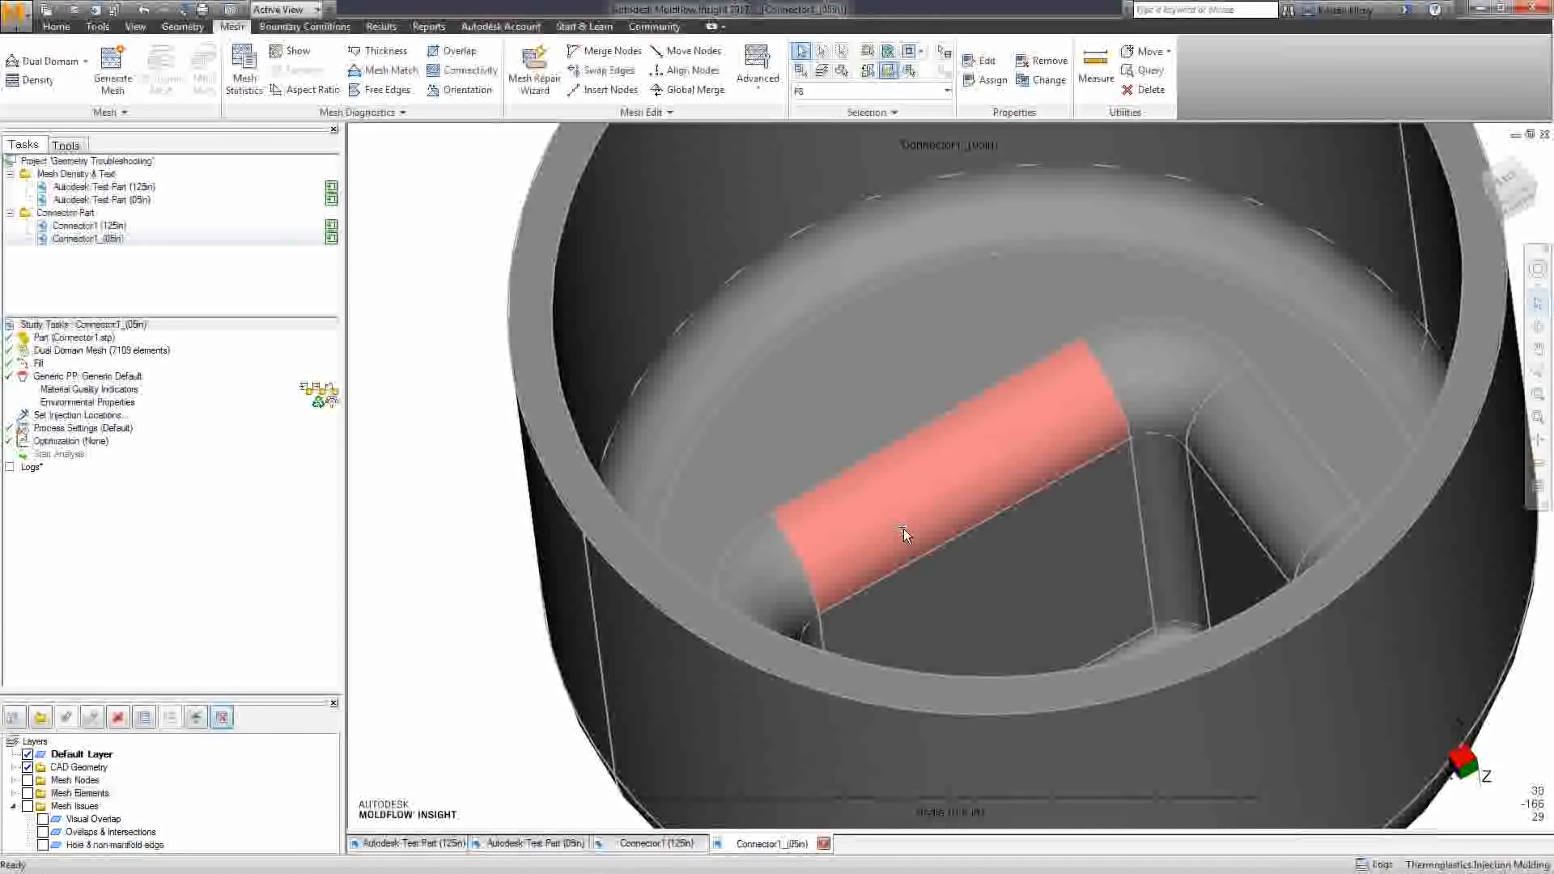
mouse_move(919, 496)
middle_mouse_down()
mouse_move(923, 541)
mouse_move(912, 503)
middle_mouse_up()
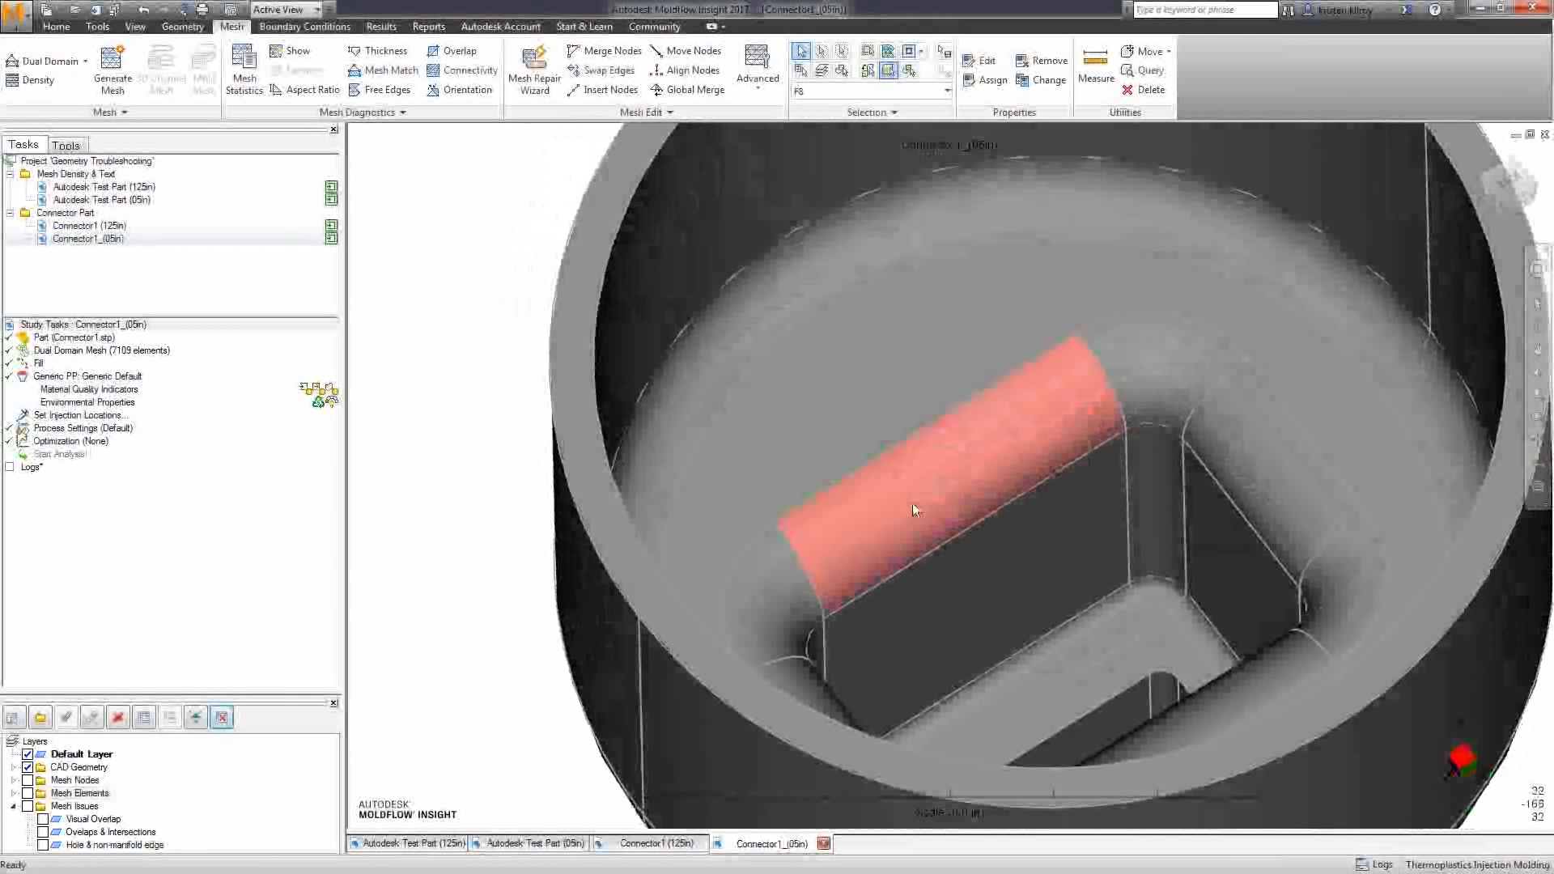
right_click(911, 503)
left_click(915, 523)
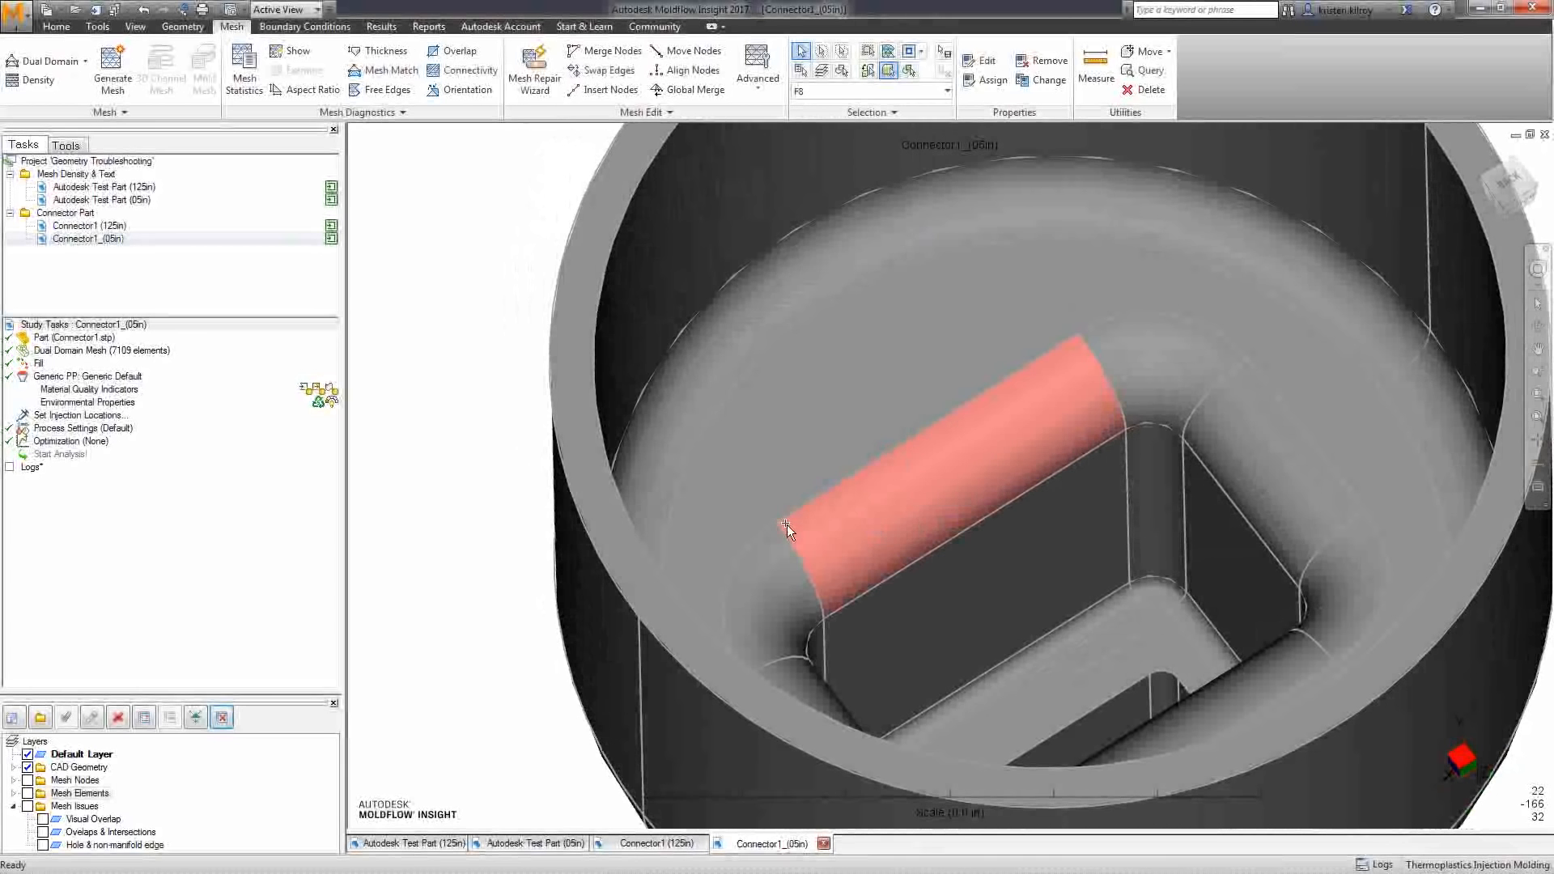
left_click(787, 525)
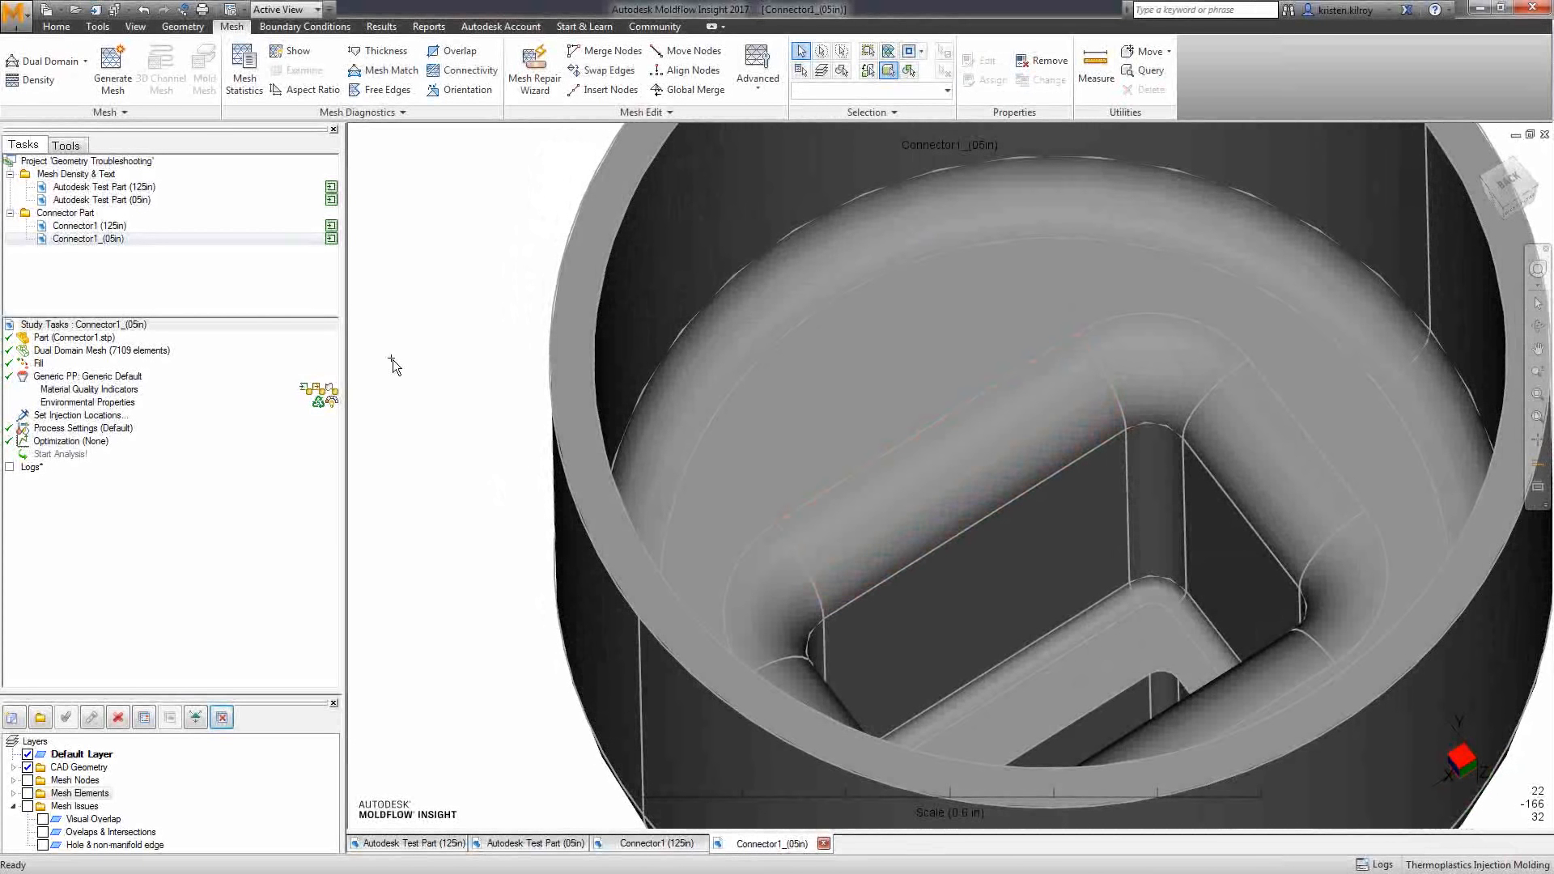
right_click(1225, 413)
left_click(1251, 423)
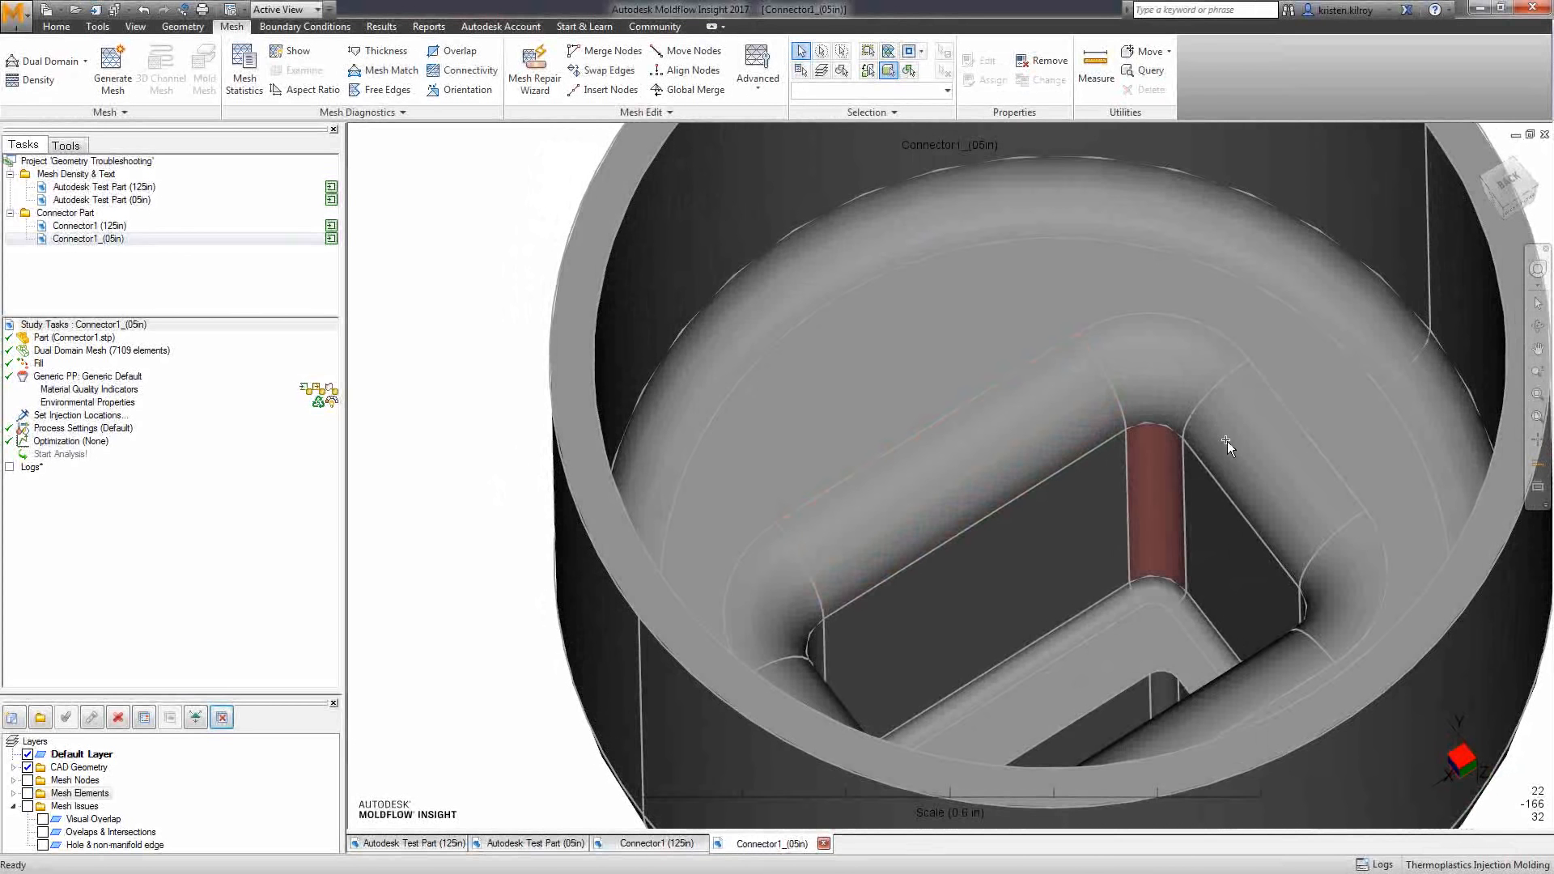
left_click(1242, 439)
left_click(1143, 473)
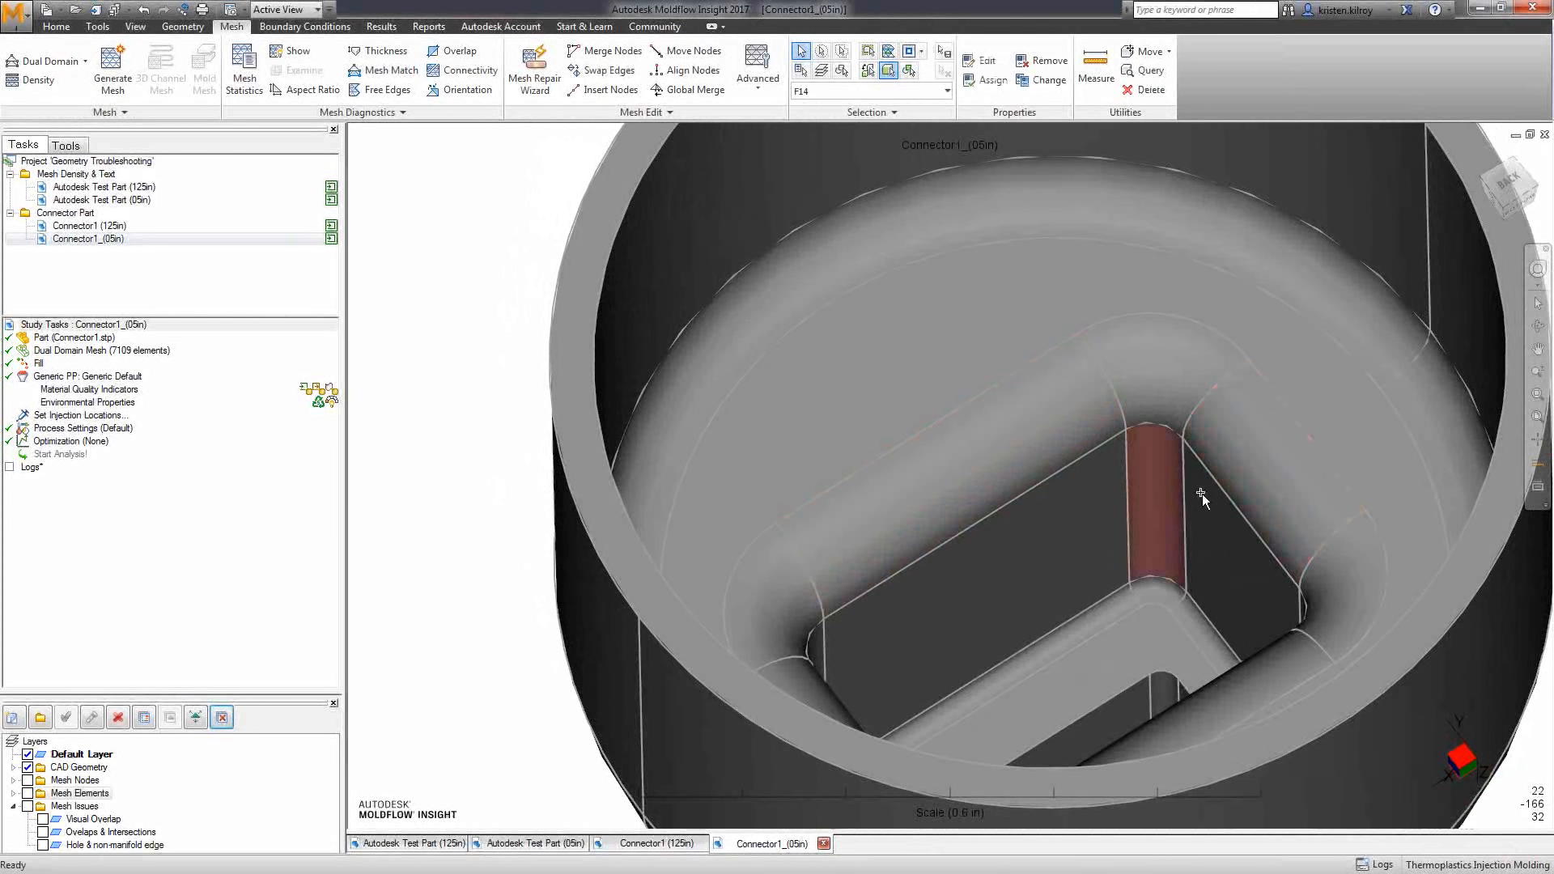
Select the narrow ring fillet F46 around the stepped neck and add it to Mesh control 1 in Define Mesh Density
mouse_move(1069, 560)
left_mouse_down()
mouse_move(1005, 743)
mouse_move(882, 381)
left_mouse_up()
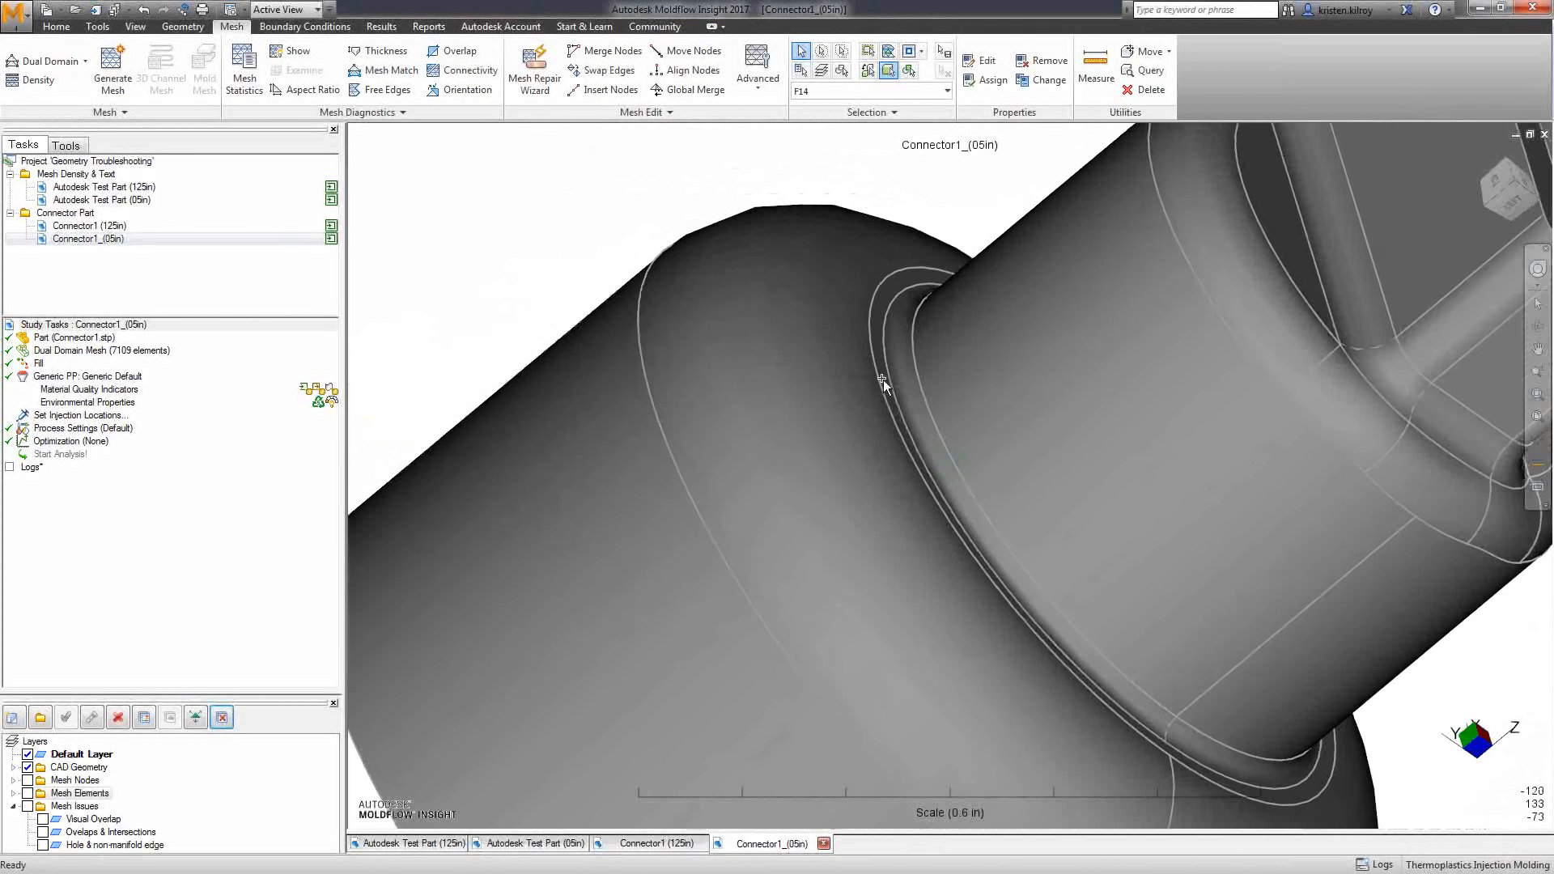
left_click(915, 307)
right_click(983, 544)
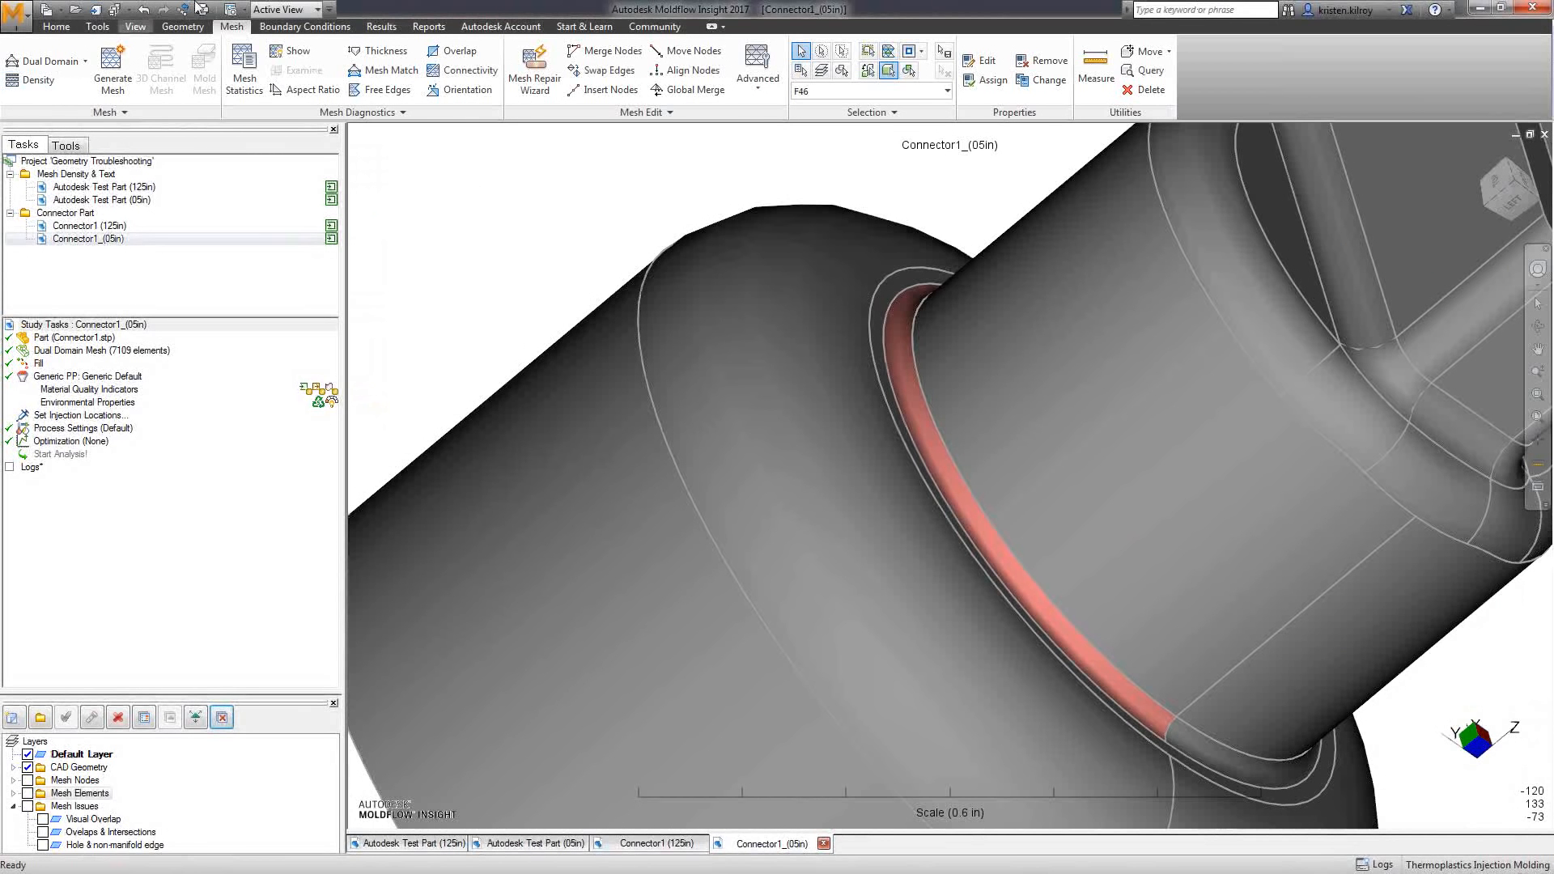
left_click(34, 80)
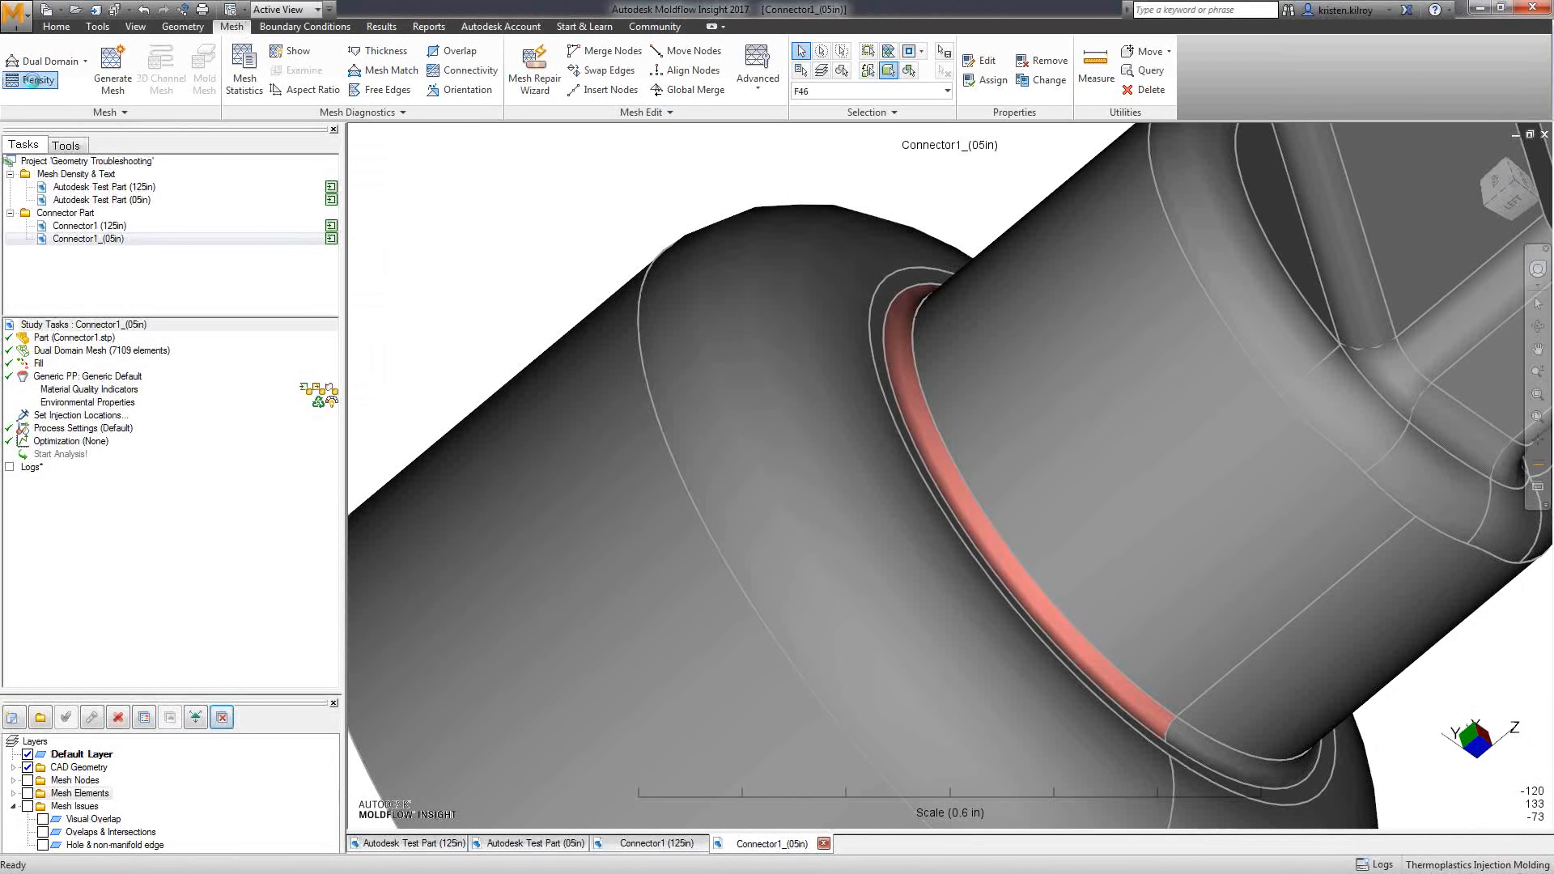
left_click_drag(311, 127, 609, 164)
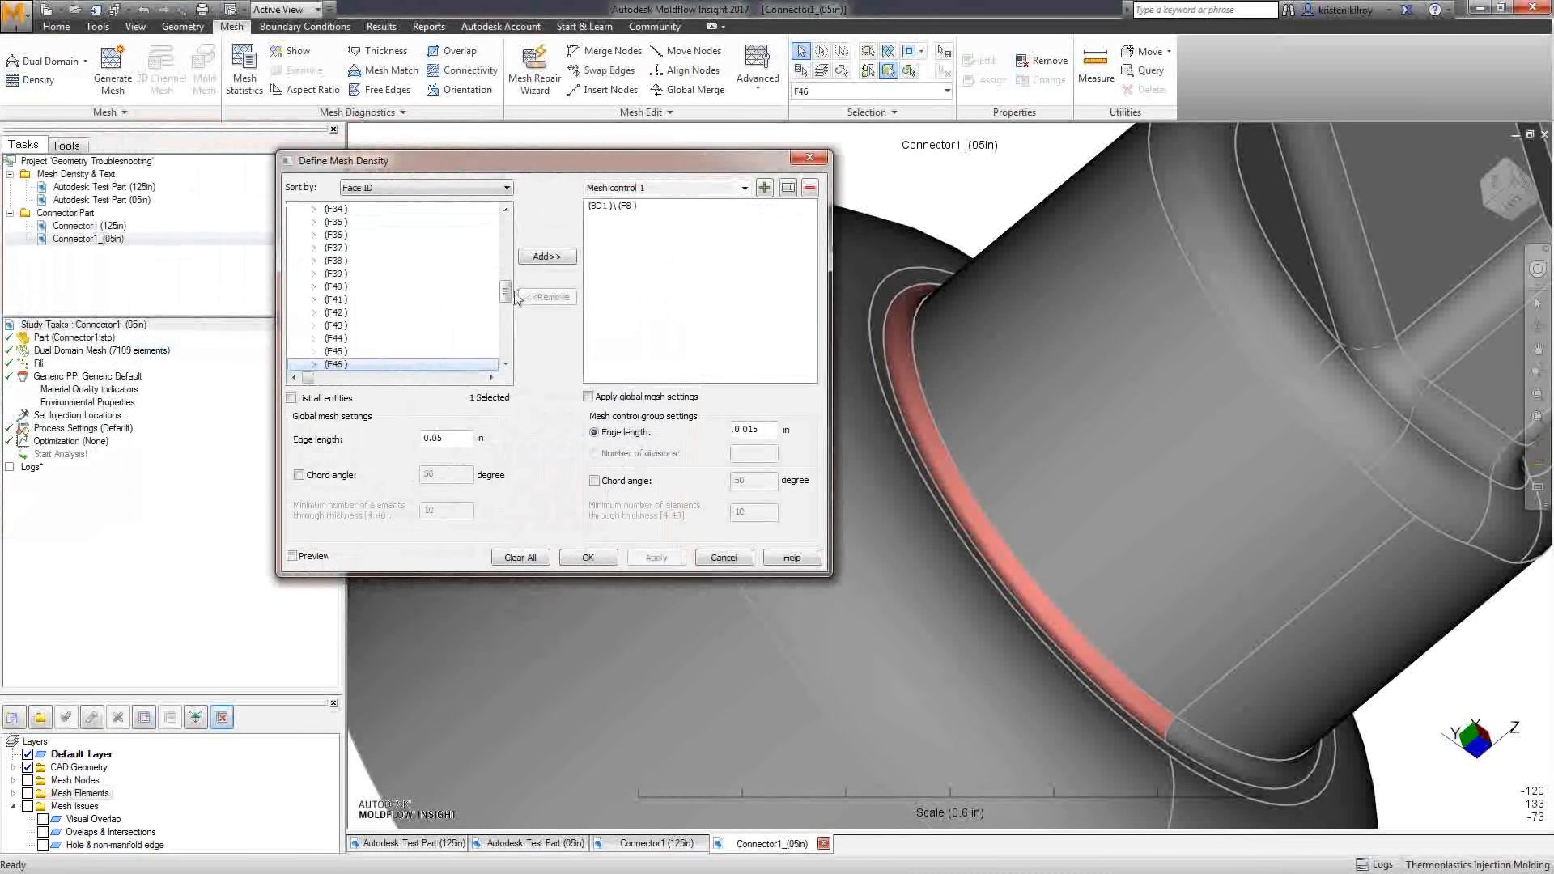
left_click_drag(511, 300, 522, 217)
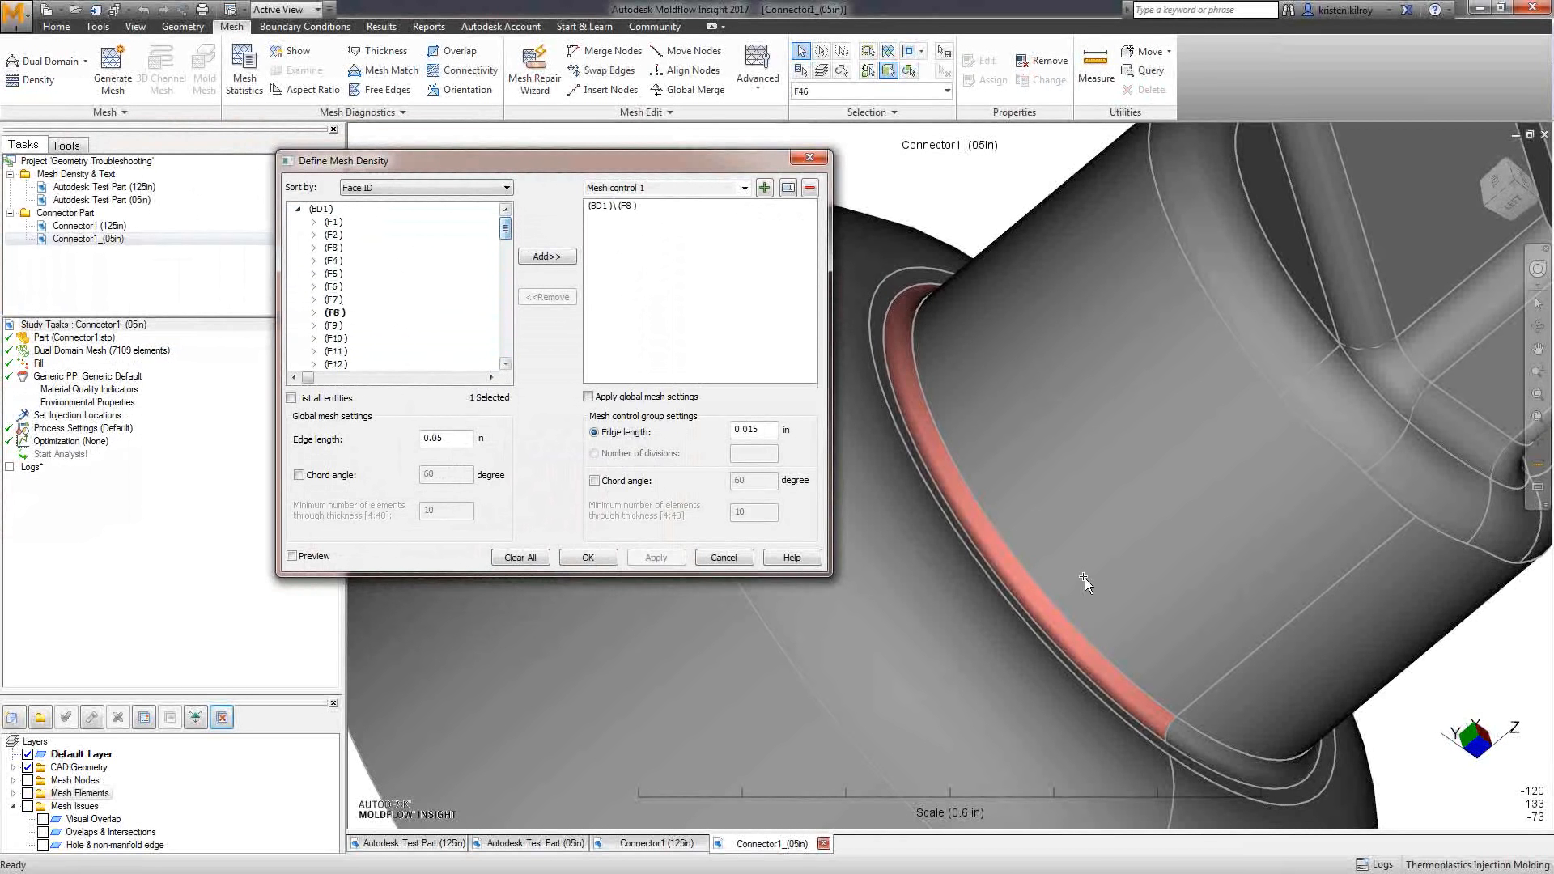
left_click(547, 256)
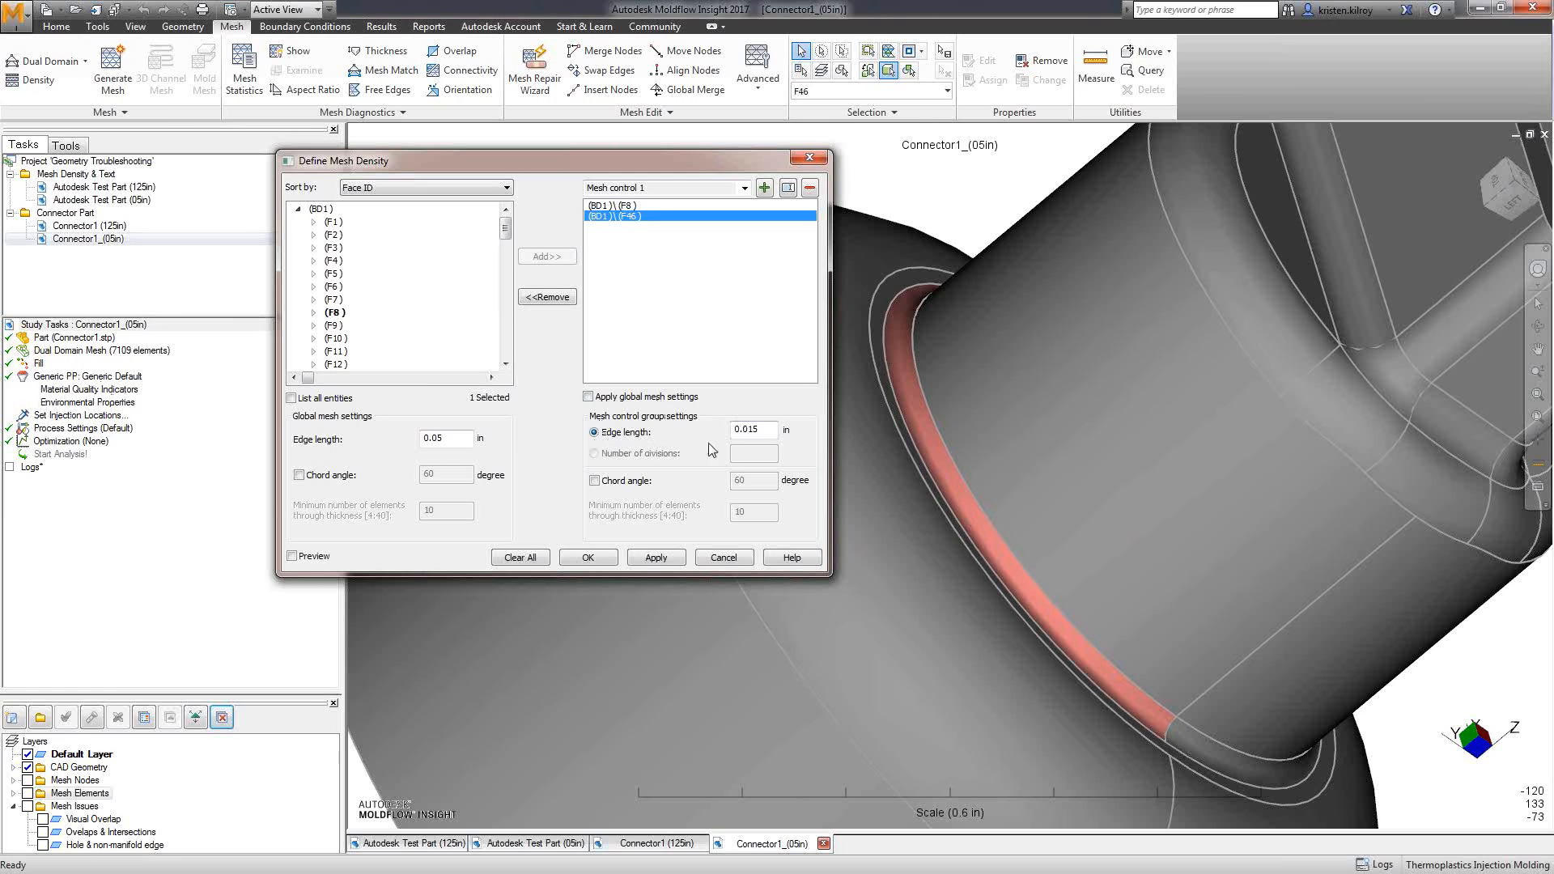
Apply the 0.015 in edge length to Mesh control 1 with the neck fillet included, and accept the mesh density definition
left_click(774, 430)
left_click_drag(763, 430, 748, 430)
left_click(656, 559)
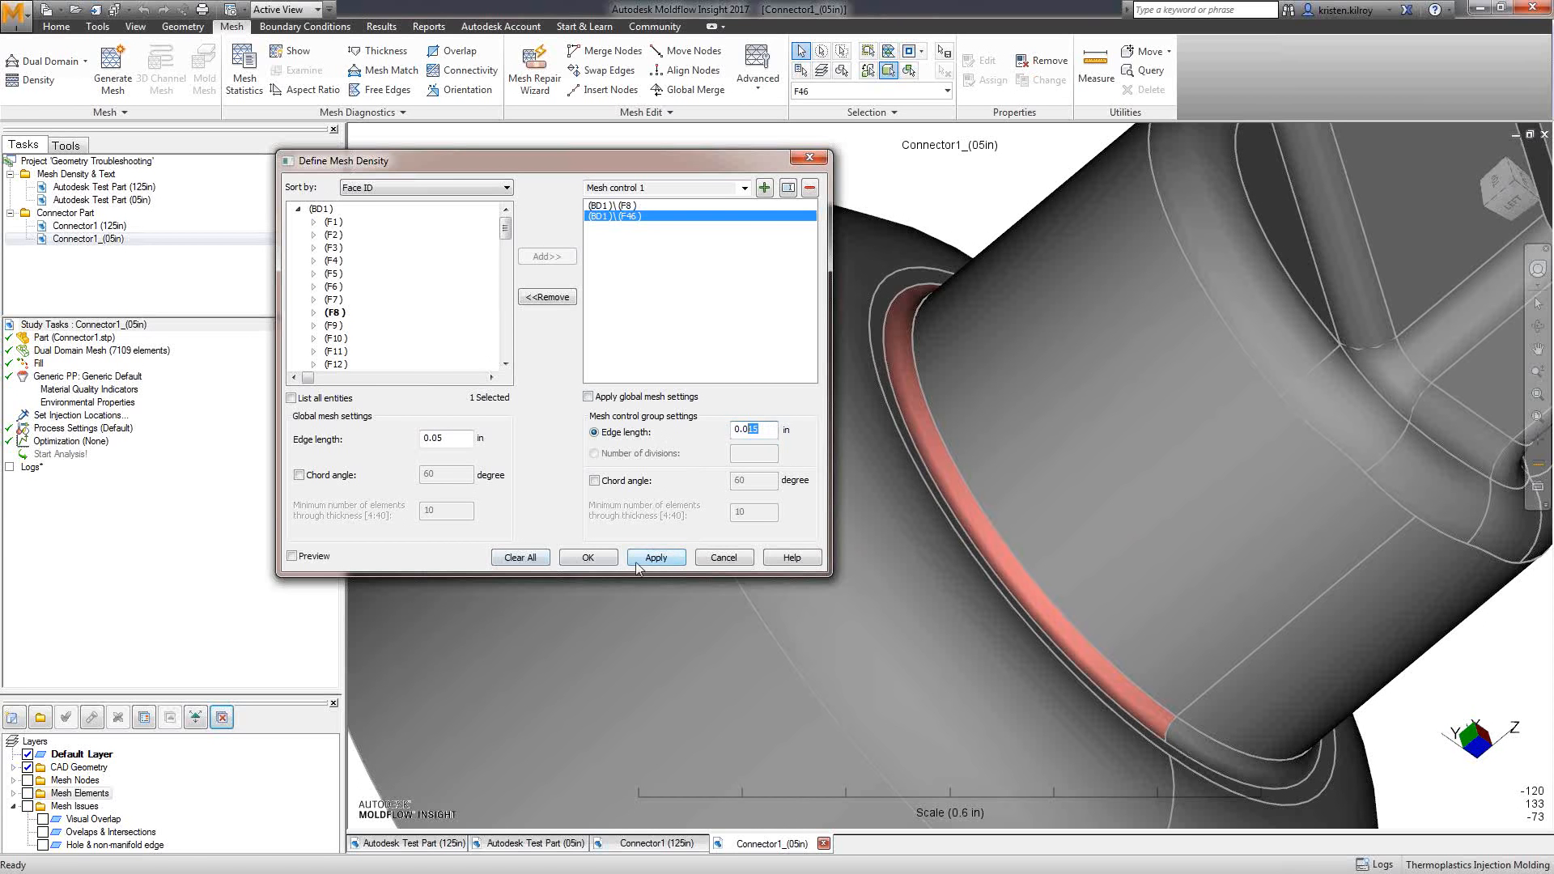
left_click(588, 559)
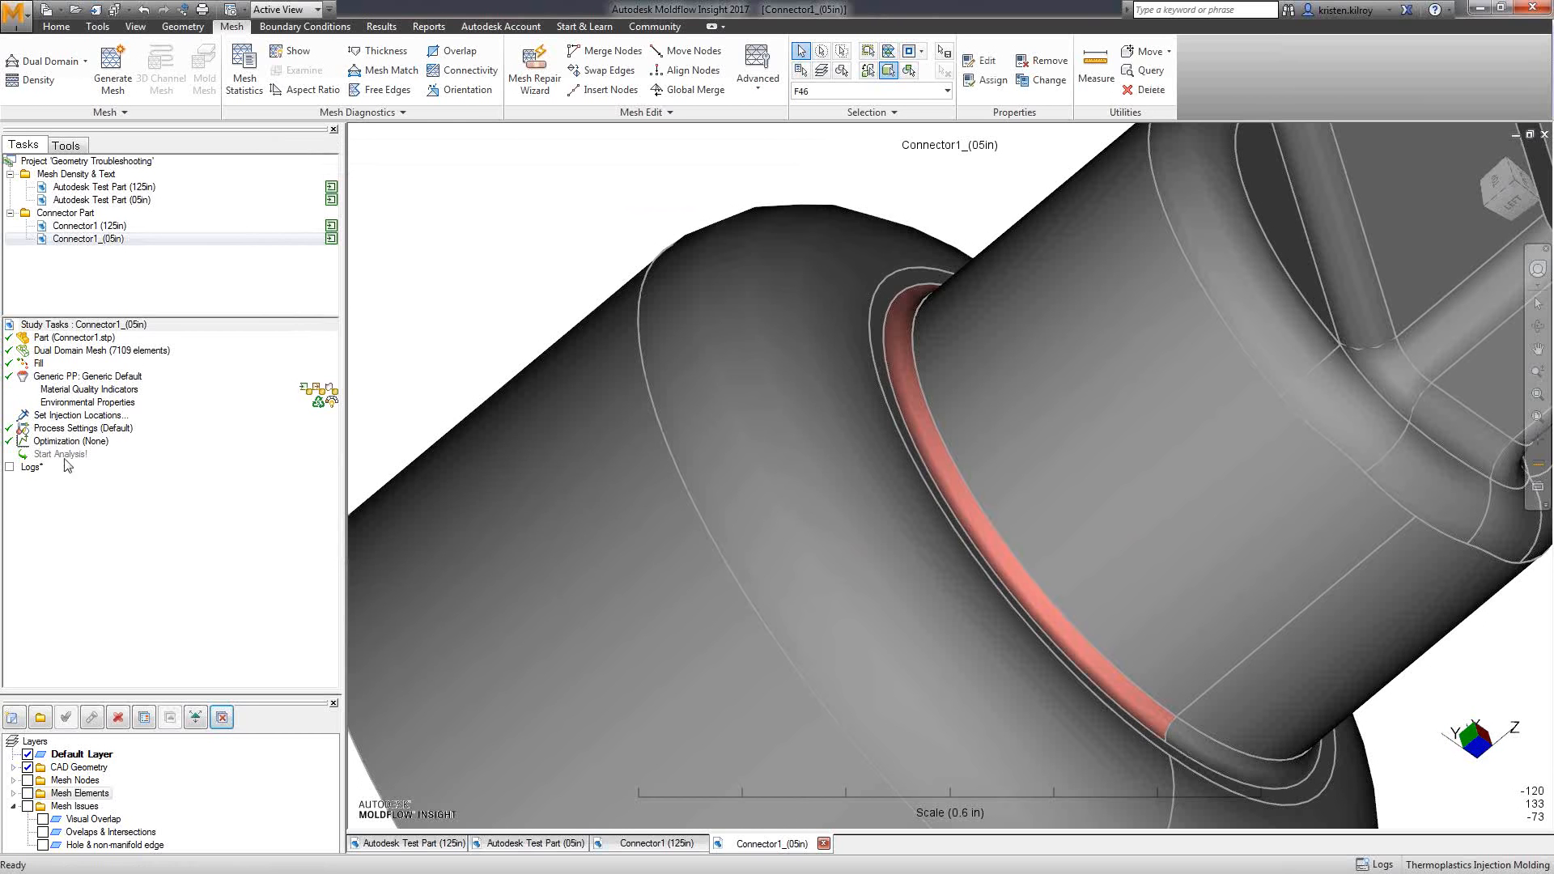
Review the Generate Mesh options for the Connector1_(05in) Dual Domain mesh and close them without remeshing
left_click(45, 356)
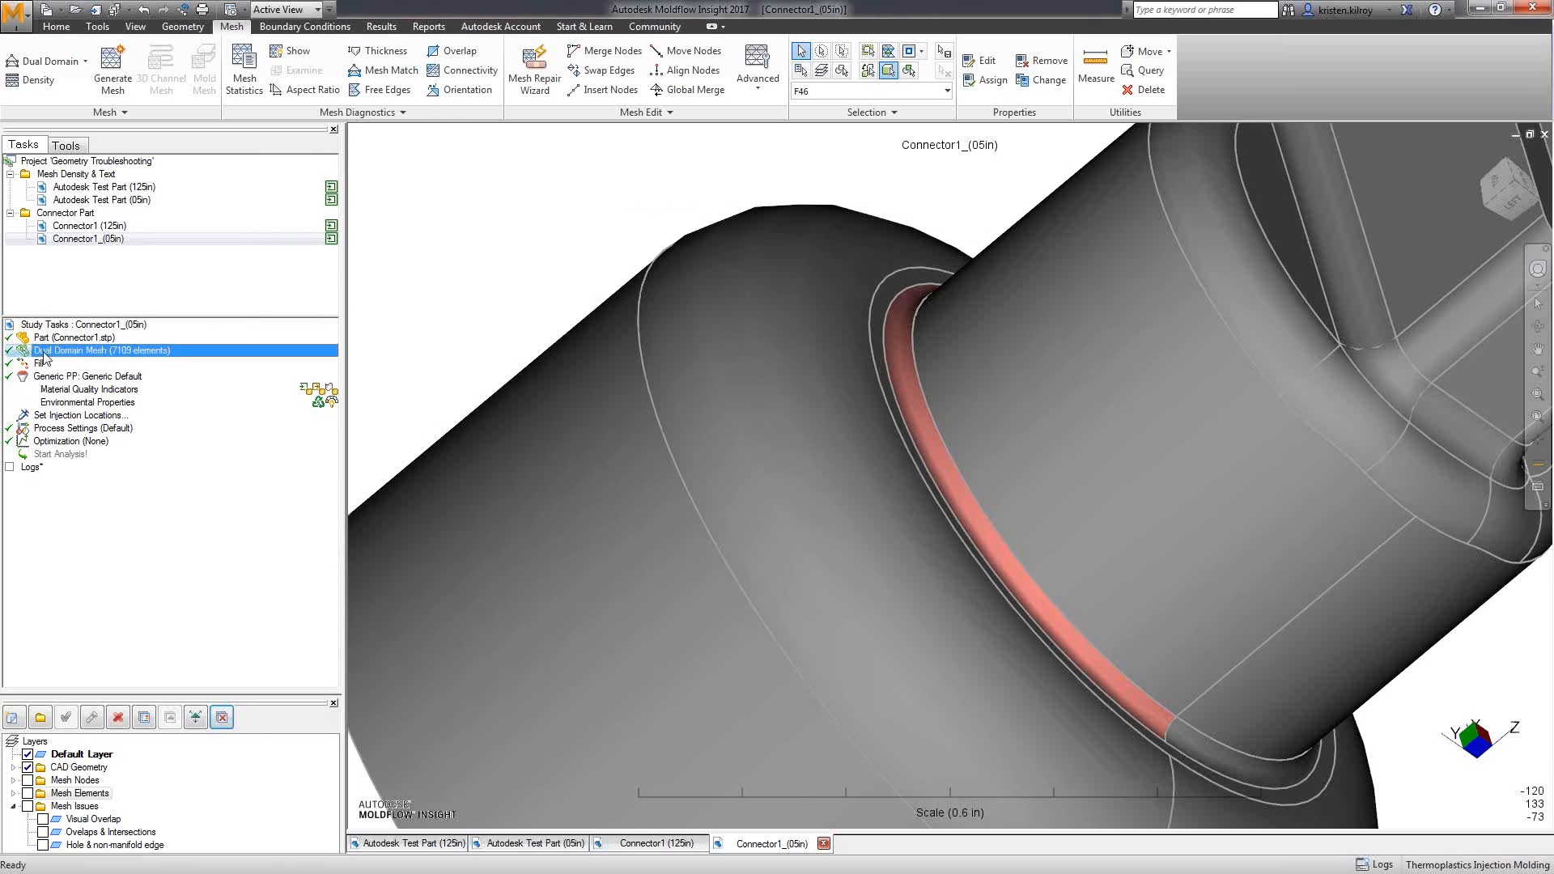
double_click(118, 353)
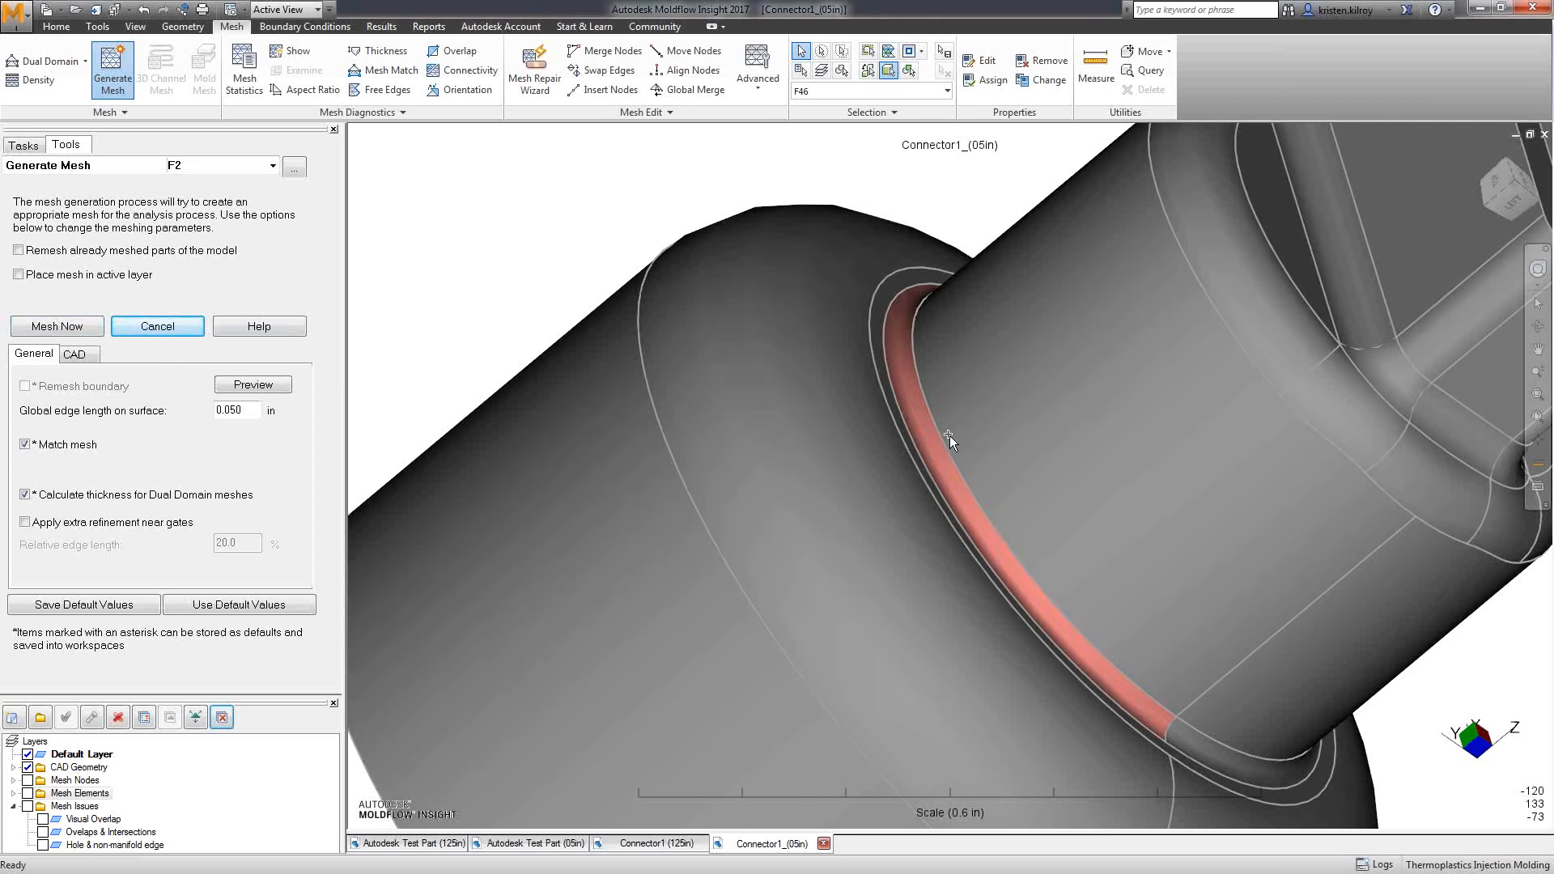
left_click(165, 327)
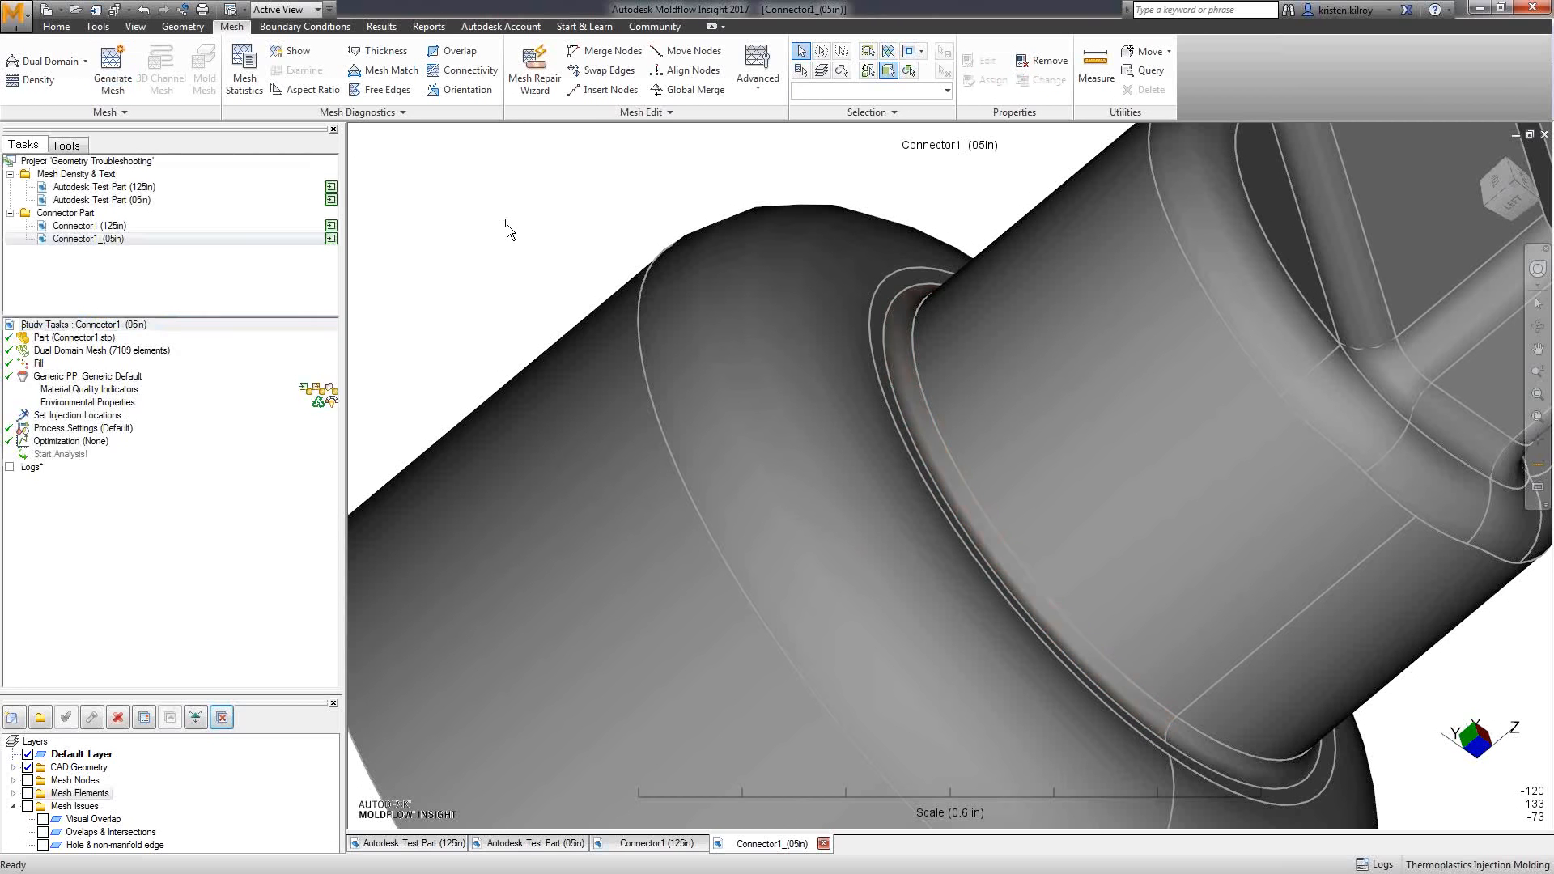